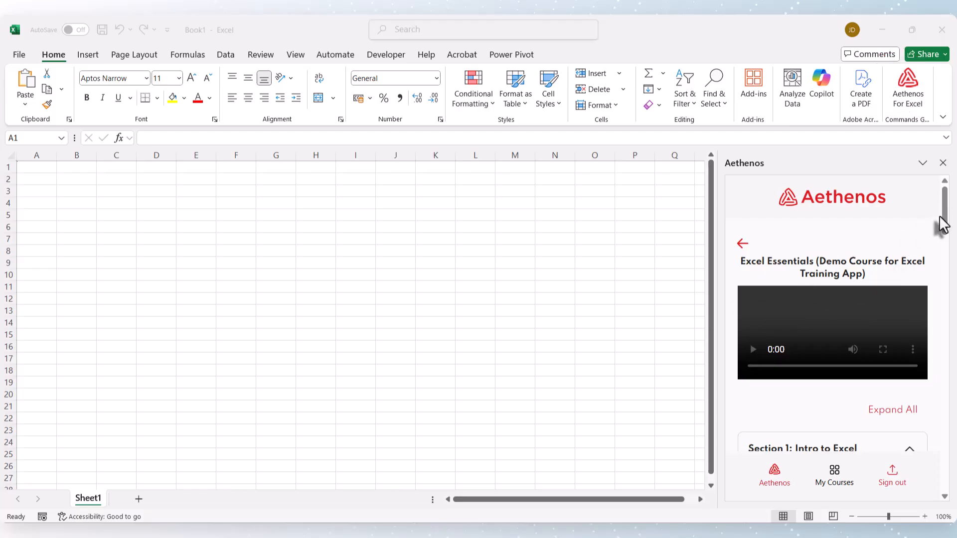
Load the Forget SUMPRODUCT_Use SUM_YouTube demo.xlsx resource from Section 19: YouTube Lessons and close the Aethenos pane.
{"action": "left_click_drag", "start_coordinate": [945, 219], "coordinate": [934, 352]}
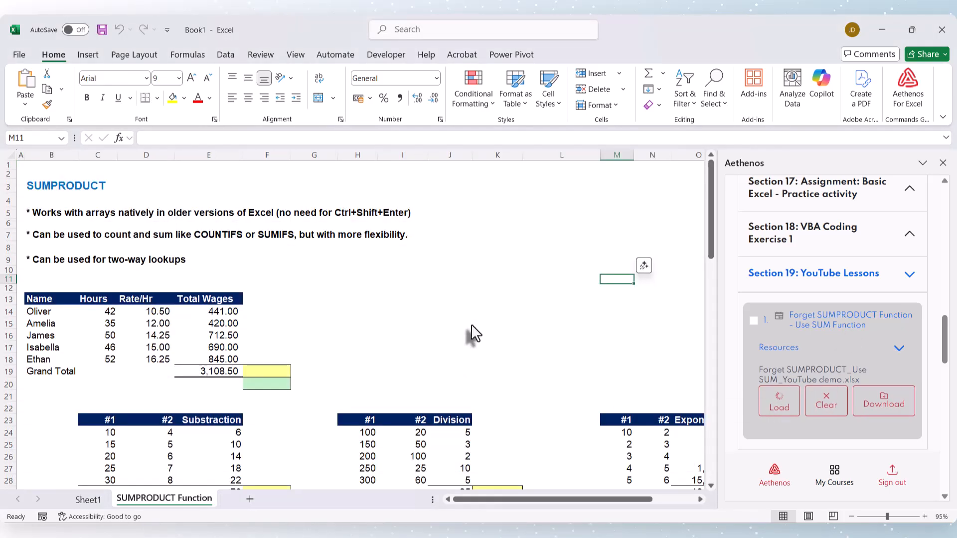
{"action": "left_click", "coordinate": [943, 164]}
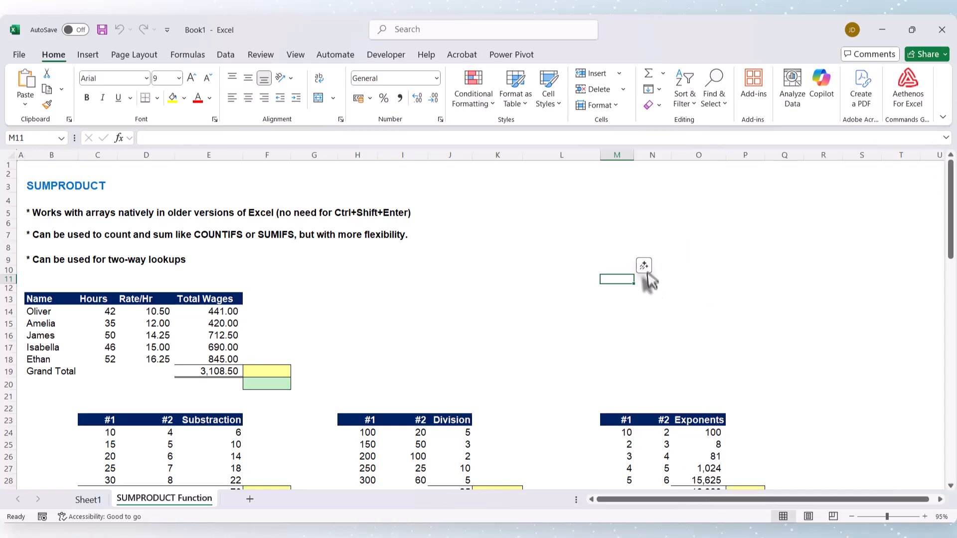
{"action": "left_click", "coordinate": [643, 265]}
{"action": "left_click", "coordinate": [684, 392]}
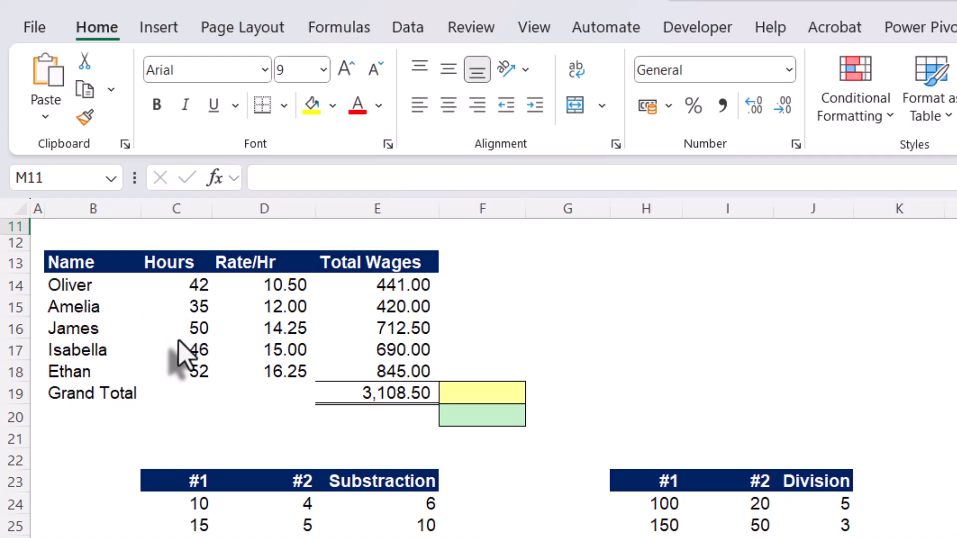
Examine the formulas behind the first Total Wages entry in E14 and the Grand Total in E19.
{"action": "left_click", "coordinate": [259, 287]}
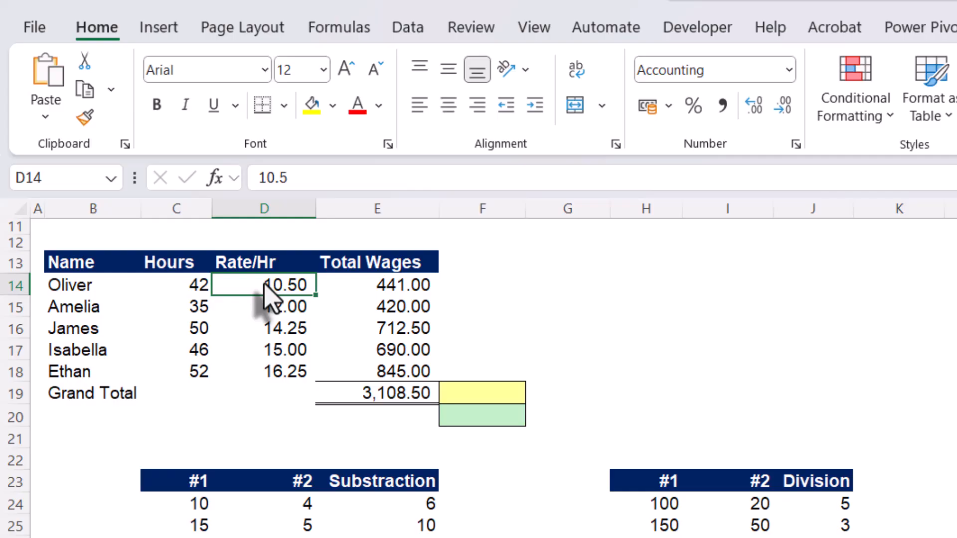
{"action": "left_click", "coordinate": [403, 291]}
{"action": "double_click", "coordinate": [402, 290]}
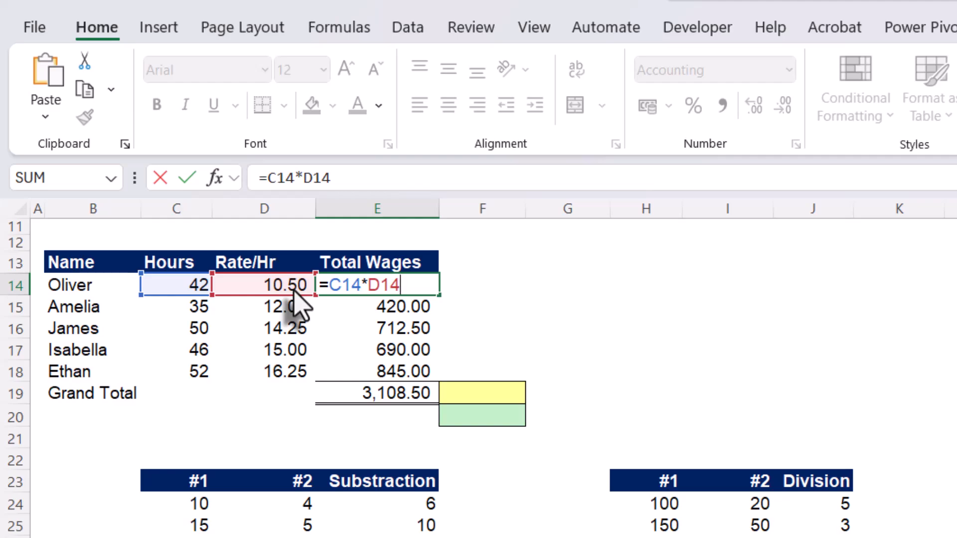
{"action": "key", "text": "Escape"}
{"action": "left_click", "coordinate": [360, 393]}
{"action": "key", "text": "alt+equal"}
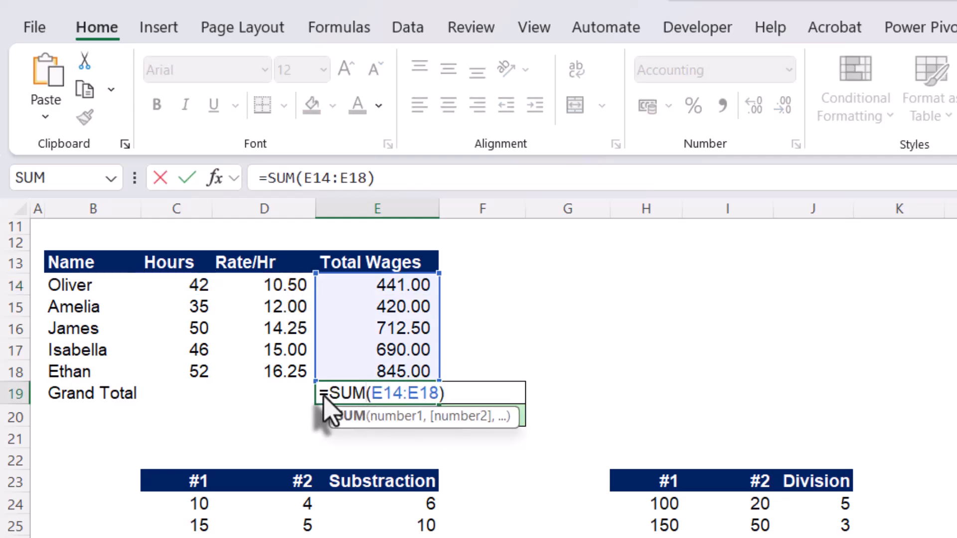
{"action": "key", "text": "ctrl+Return"}
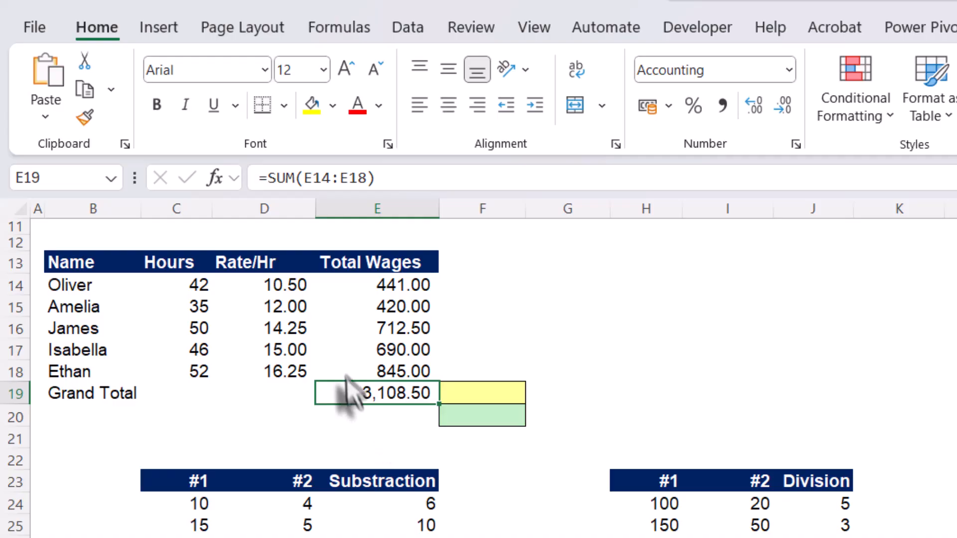
{"action": "left_click", "coordinate": [391, 294]}
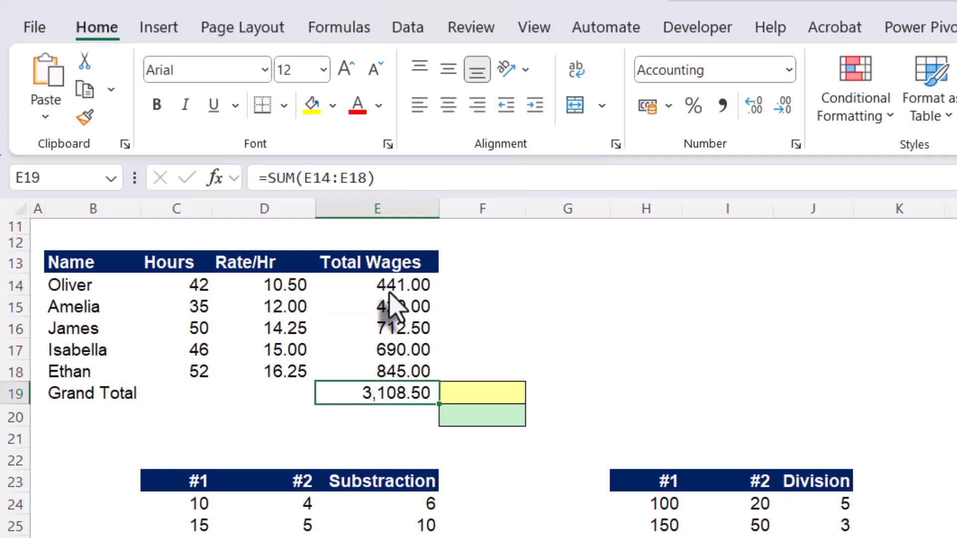
{"action": "double_click", "coordinate": [390, 292]}
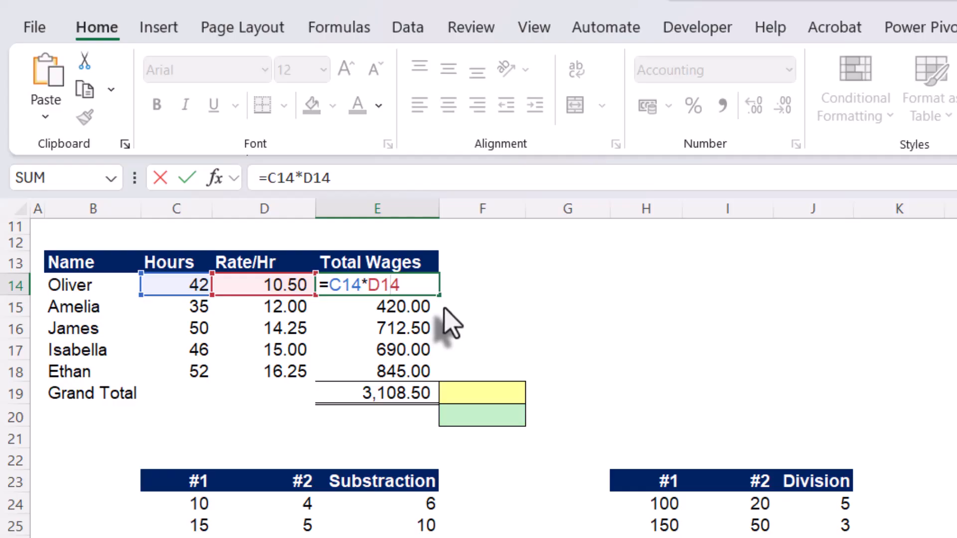
{"action": "key", "text": "Escape"}
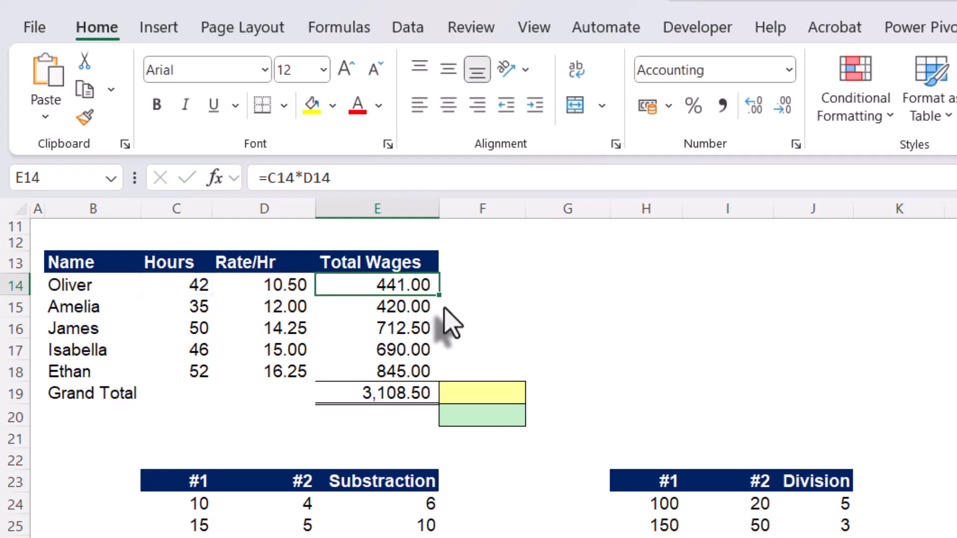
{"action": "double_click", "coordinate": [376, 397]}
{"action": "key", "text": "Escape"}
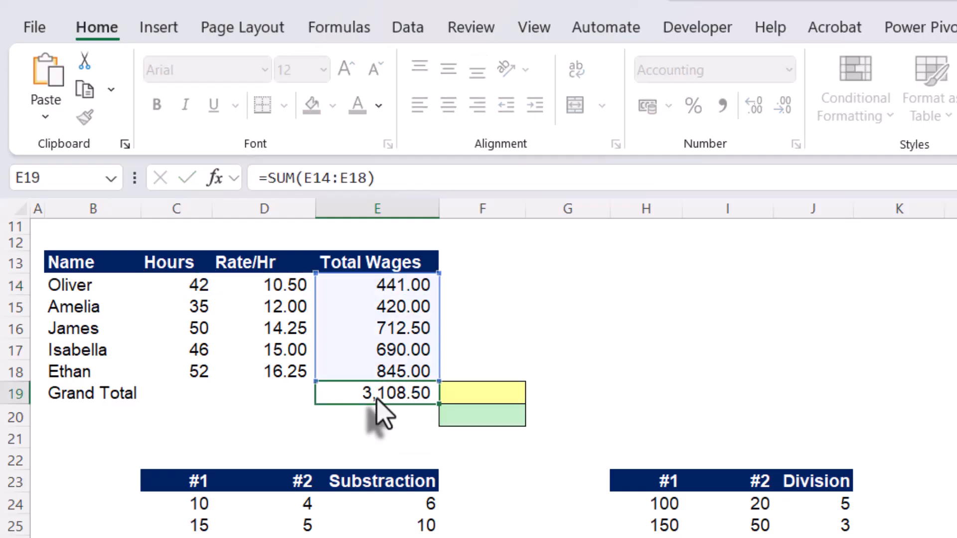
Enter =SUMPRODUCT(C14:C18,D14:D18) in F19 to total hours multiplied by hourly rate.
{"action": "left_click", "coordinate": [458, 393]}
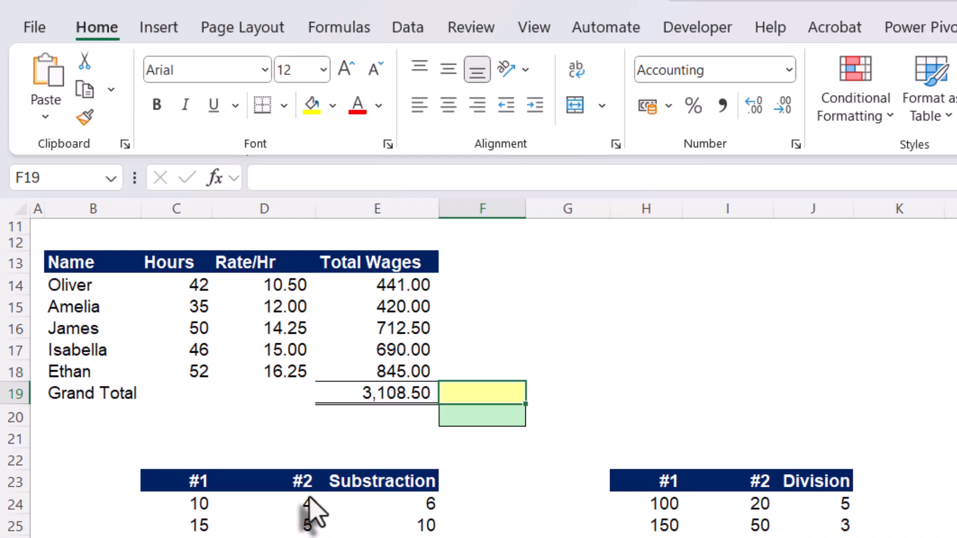
{"action": "type", "text": "="}
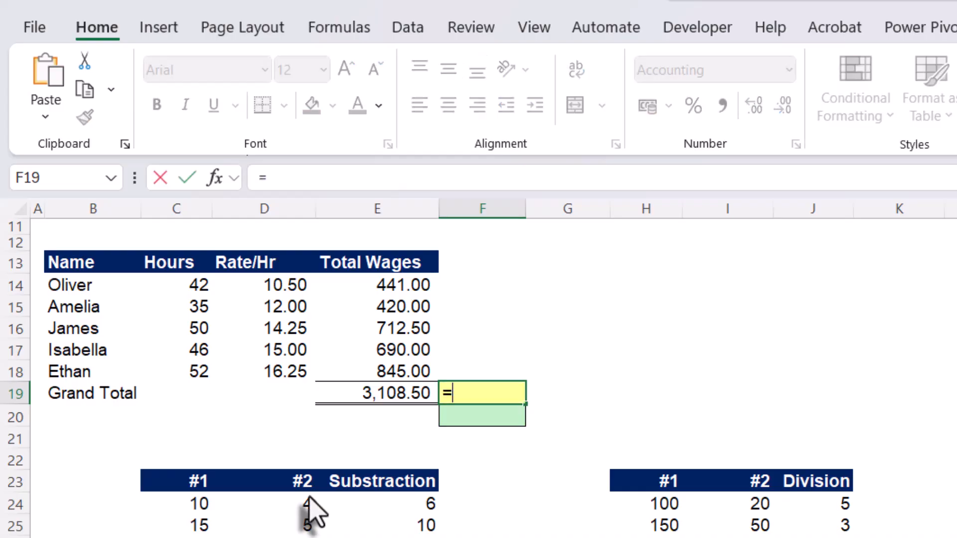
{"action": "type", "text": "su"}
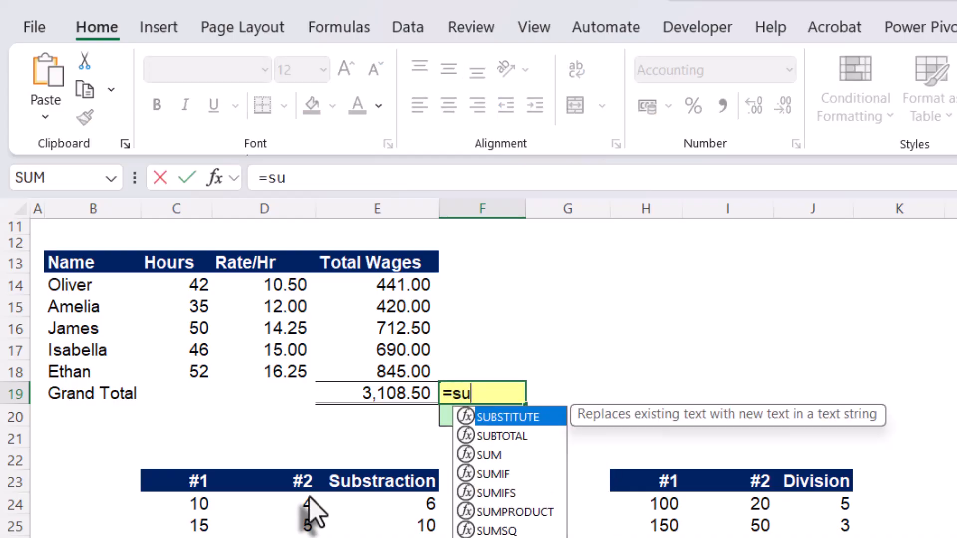
{"action": "type", "text": "mp"}
{"action": "key", "text": "Tab"}
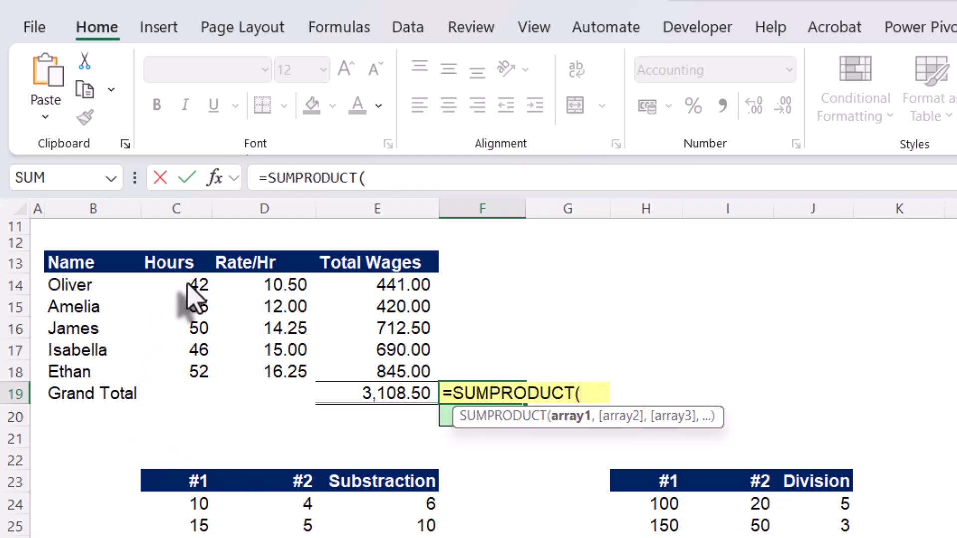
{"action": "left_click_drag", "start_coordinate": [187, 284], "coordinate": [199, 384]}
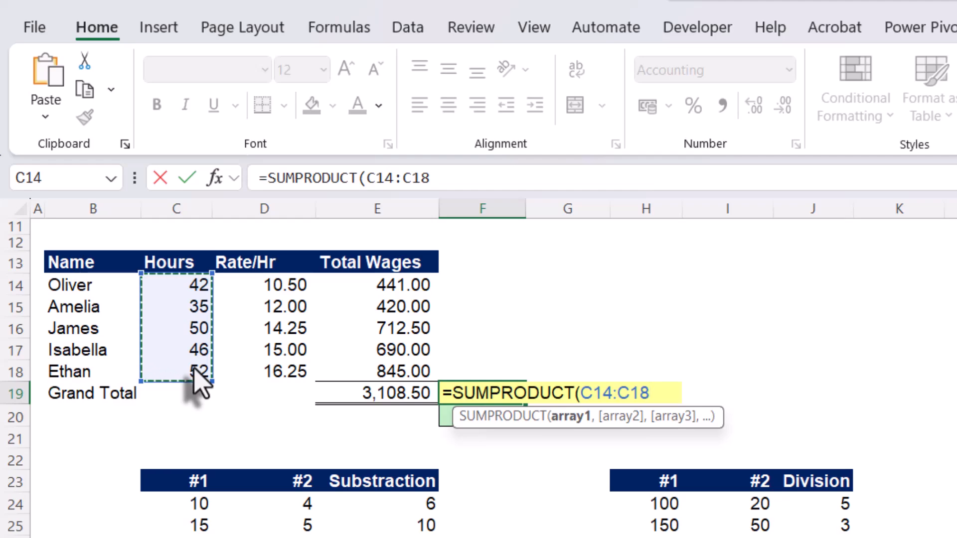
{"action": "type", "text": ","}
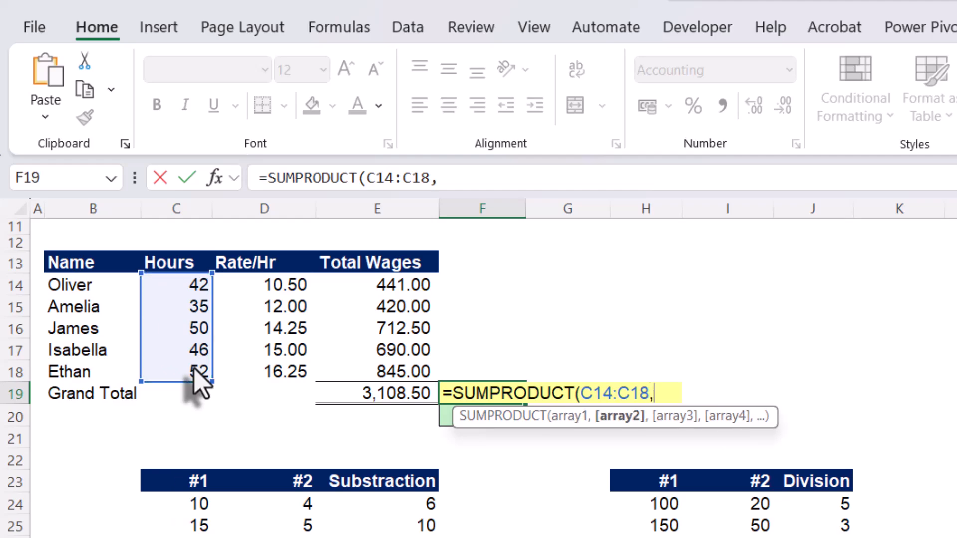
{"action": "left_click_drag", "start_coordinate": [267, 293], "coordinate": [271, 385]}
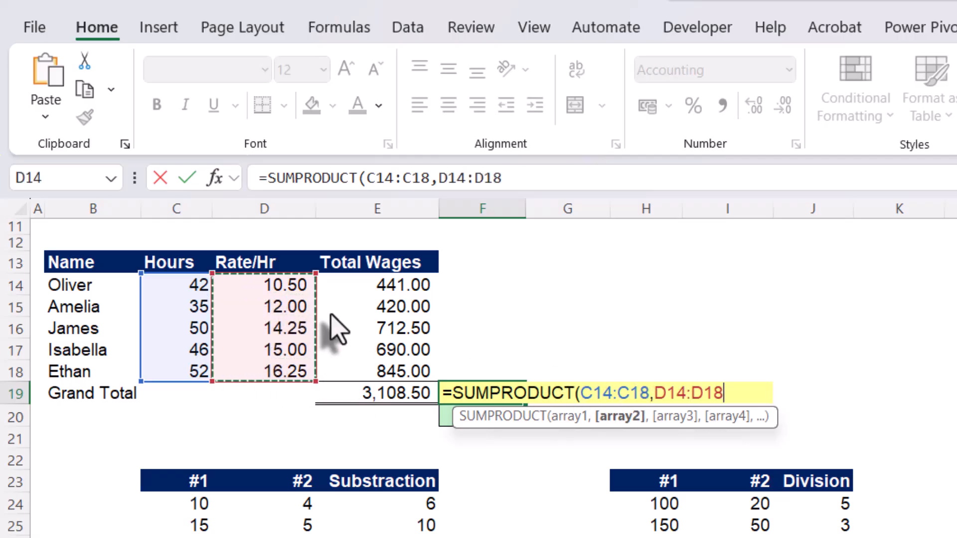
{"action": "type", "text": ")"}
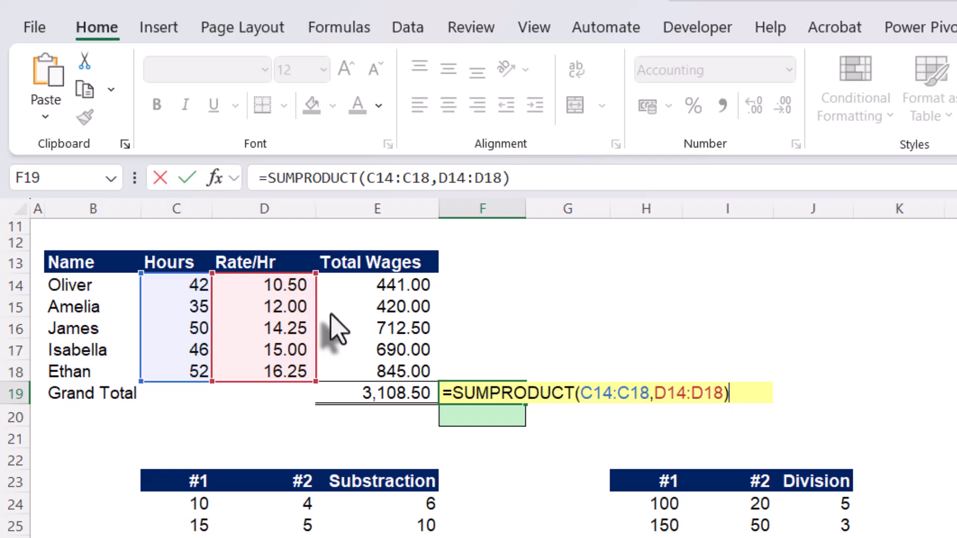
{"action": "key", "text": "Return"}
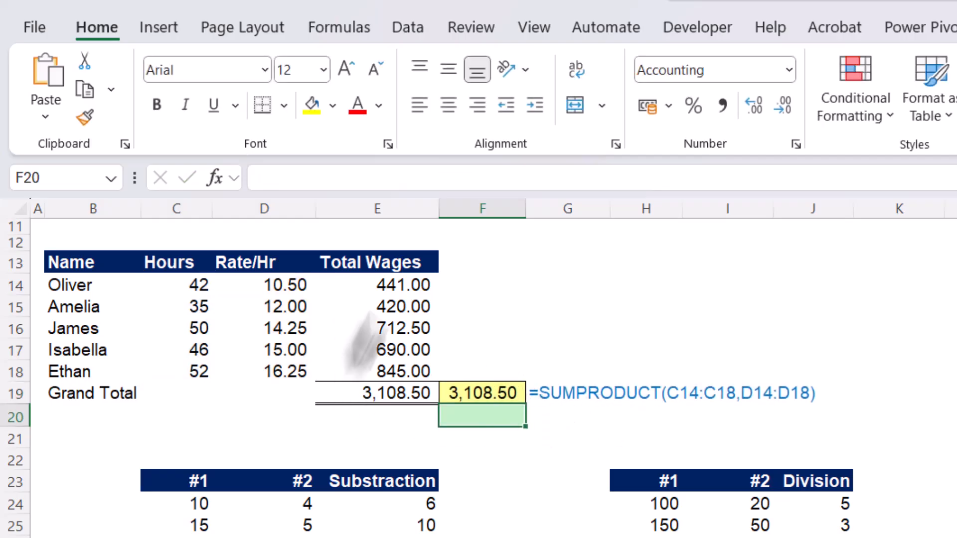
Enter =SUM(C14:C18*D14:D18) in F20 as the SUM alternative to the SUMPRODUCT formula above it.
{"action": "left_click", "coordinate": [382, 329]}
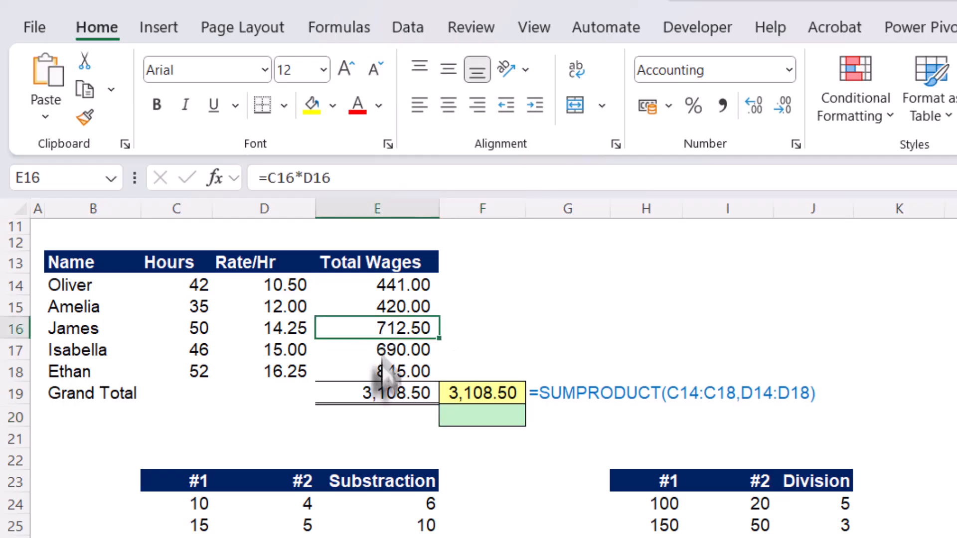
{"action": "left_click", "coordinate": [382, 396]}
{"action": "left_click", "coordinate": [473, 394]}
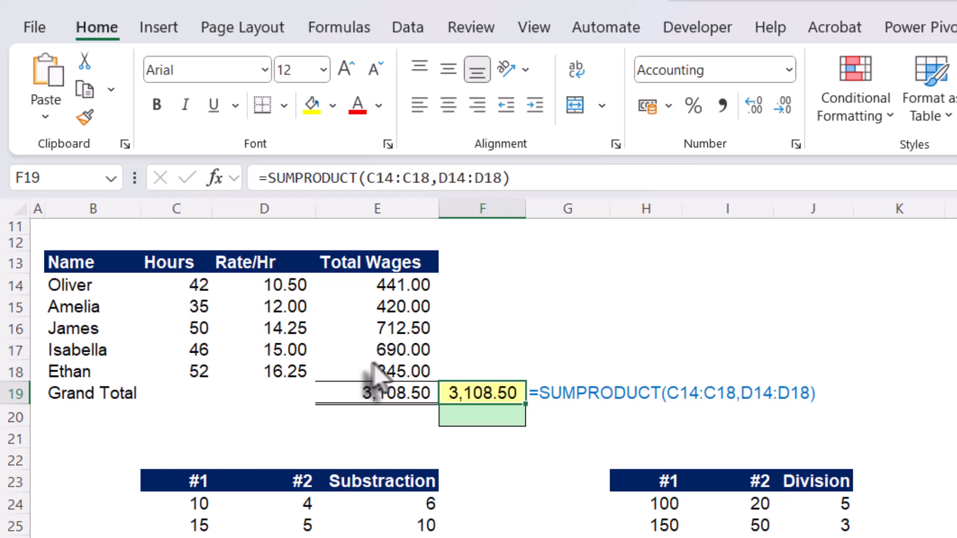
{"action": "left_click", "coordinate": [484, 419]}
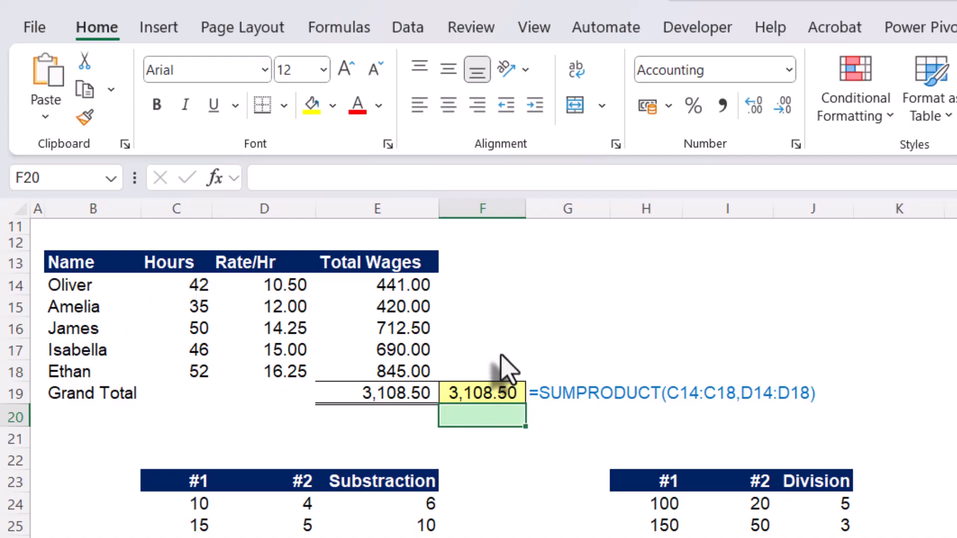
{"action": "type", "text": "="}
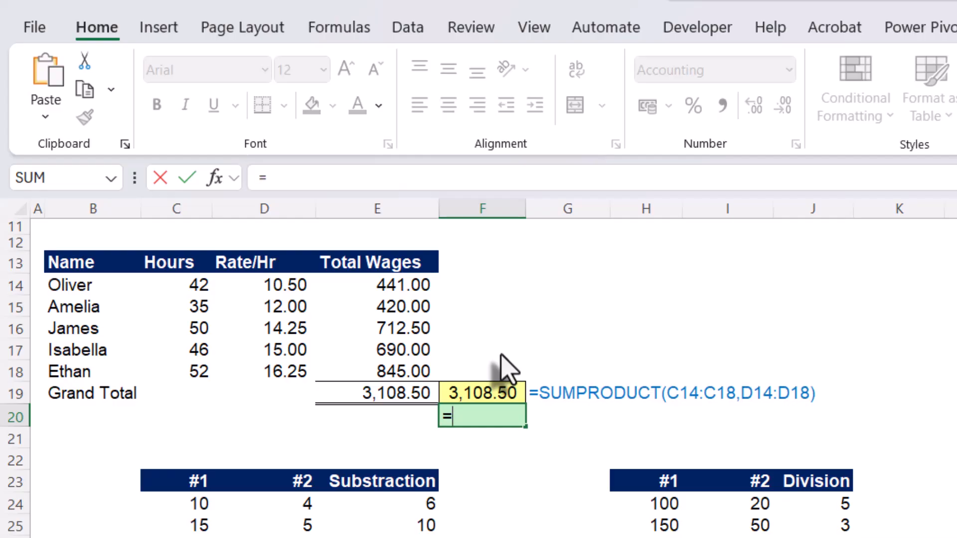
{"action": "type", "text": "sum"}
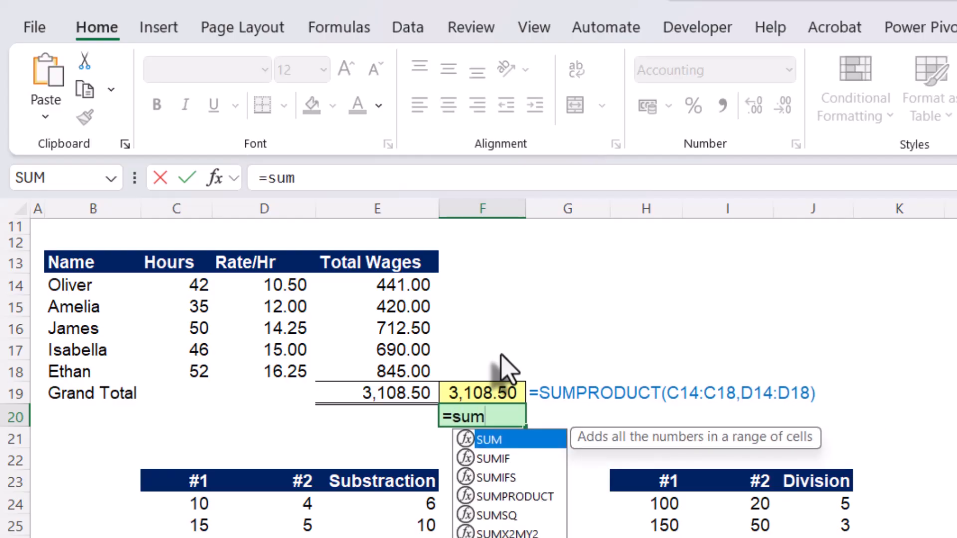
{"action": "key", "text": "Tab"}
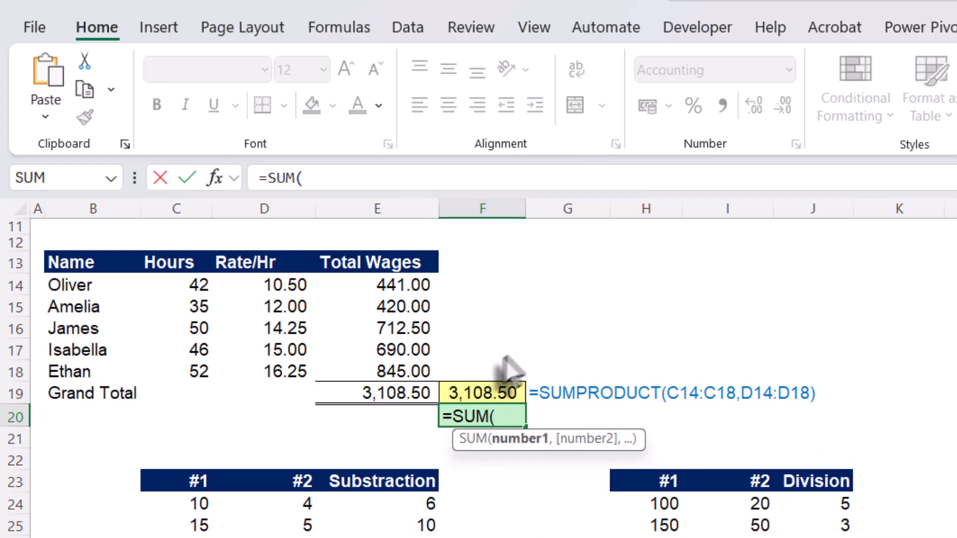
{"action": "left_click_drag", "start_coordinate": [192, 287], "coordinate": [180, 373]}
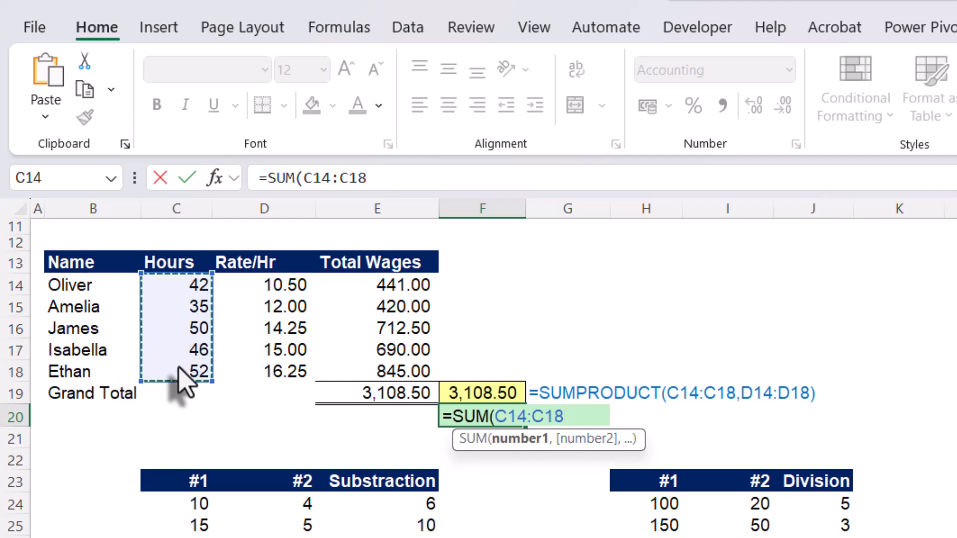
{"action": "type", "text": "*"}
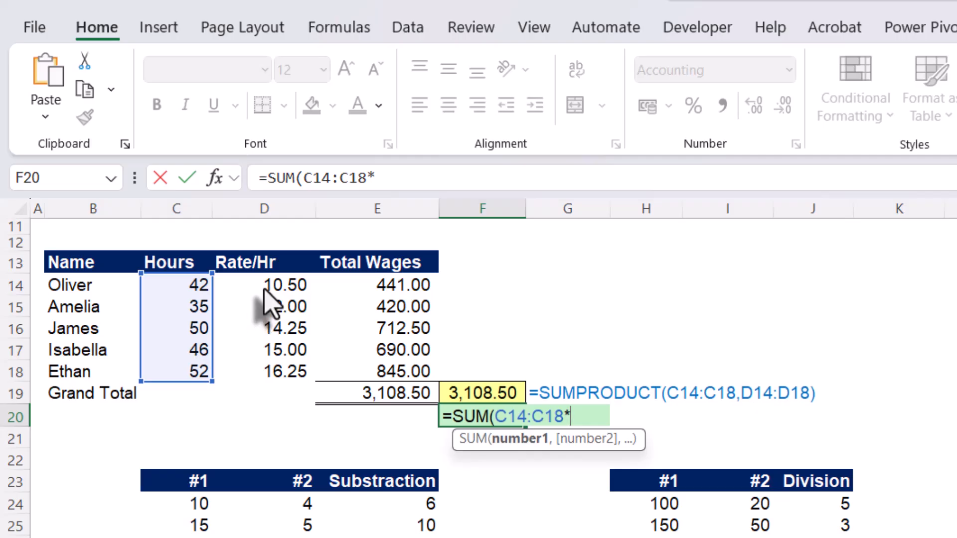
{"action": "left_click_drag", "start_coordinate": [256, 292], "coordinate": [268, 366]}
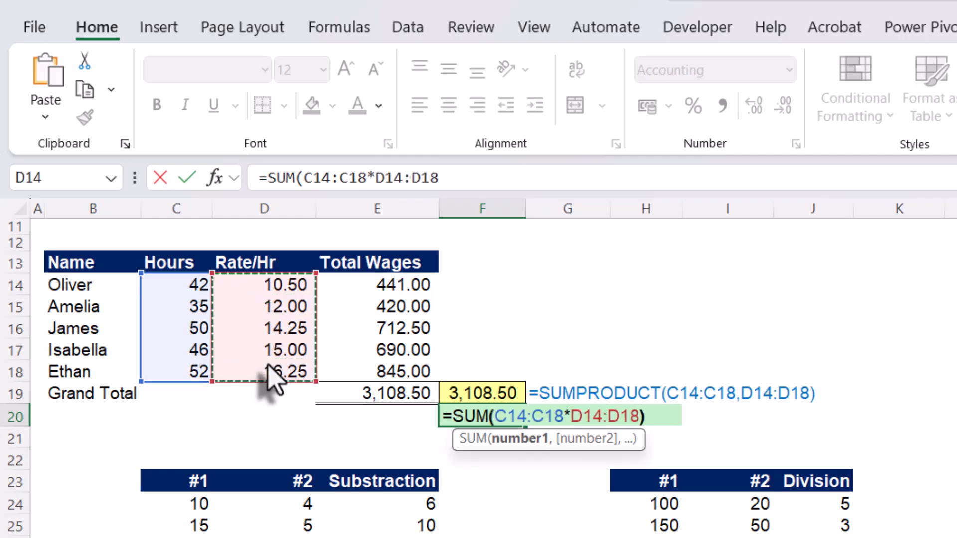
{"action": "type", "text": ")"}
{"action": "key", "text": "Return"}
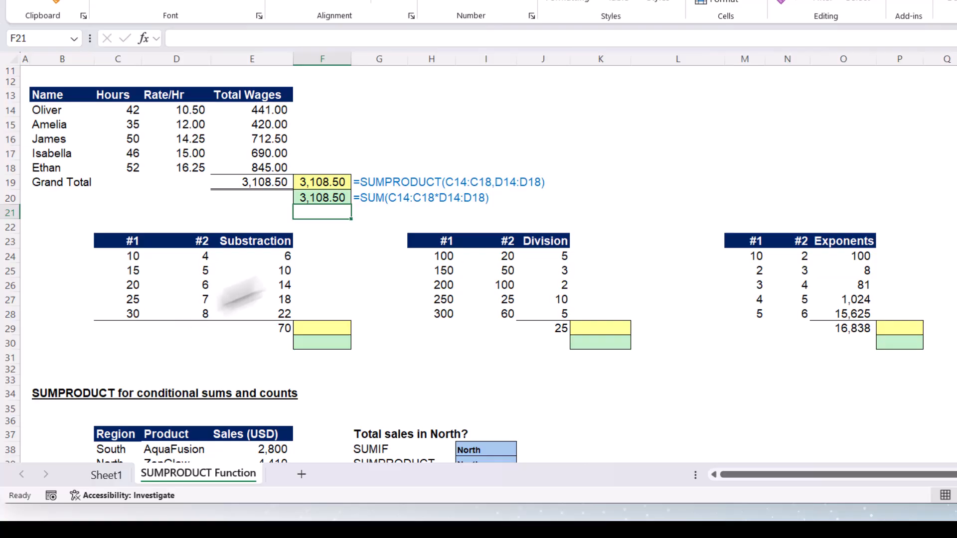
Examine the formulas behind the first Substraction entry in E24 and the column total in E29.
{"action": "double_click", "coordinate": [268, 257]}
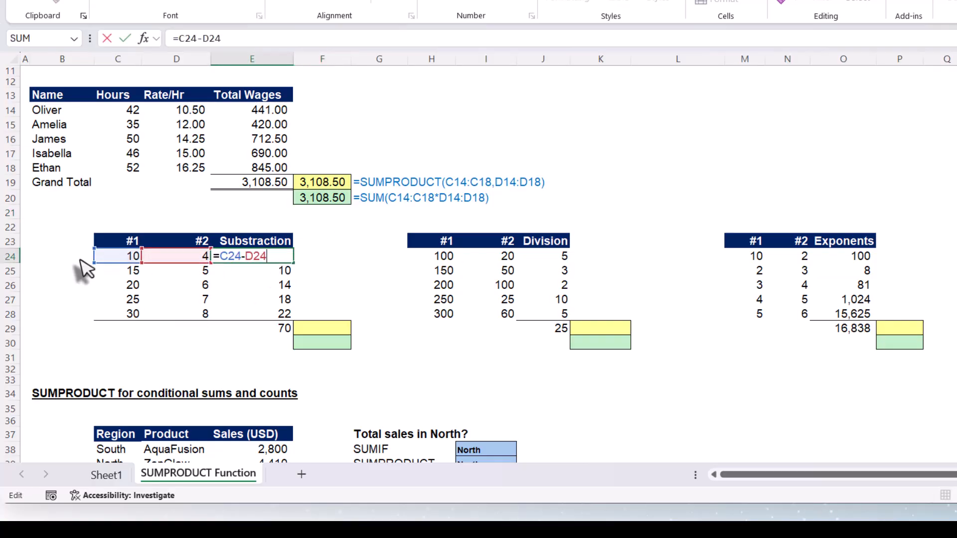
{"action": "key", "text": "Escape"}
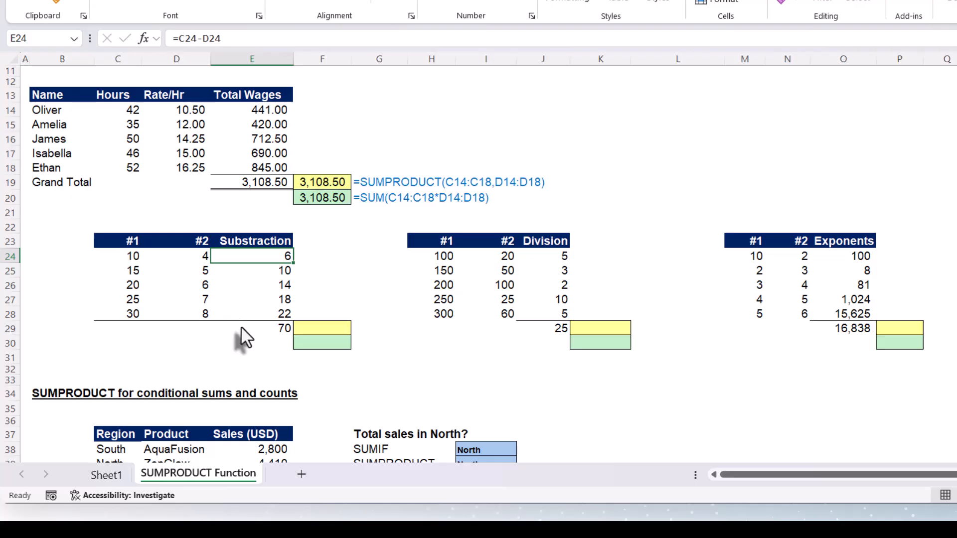
{"action": "double_click", "coordinate": [241, 326]}
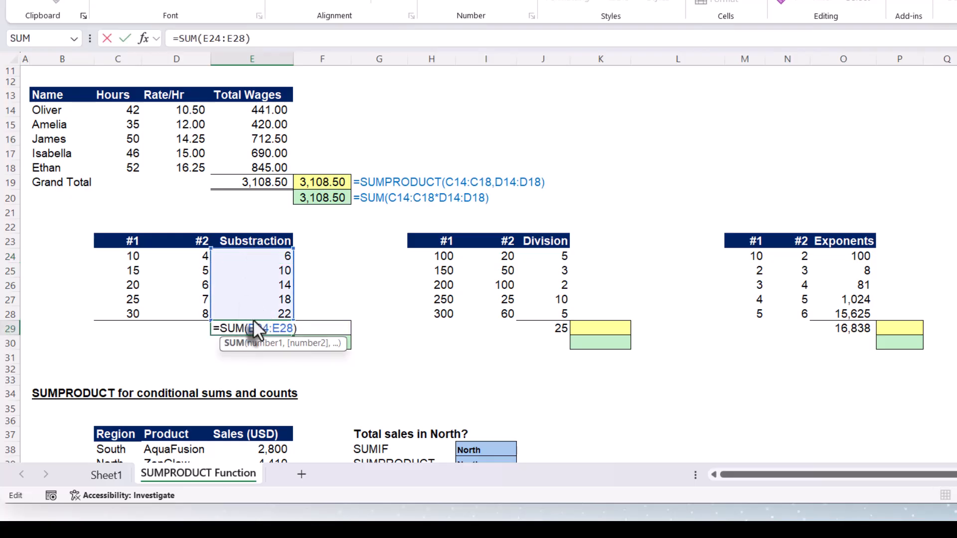
{"action": "key", "text": "Escape"}
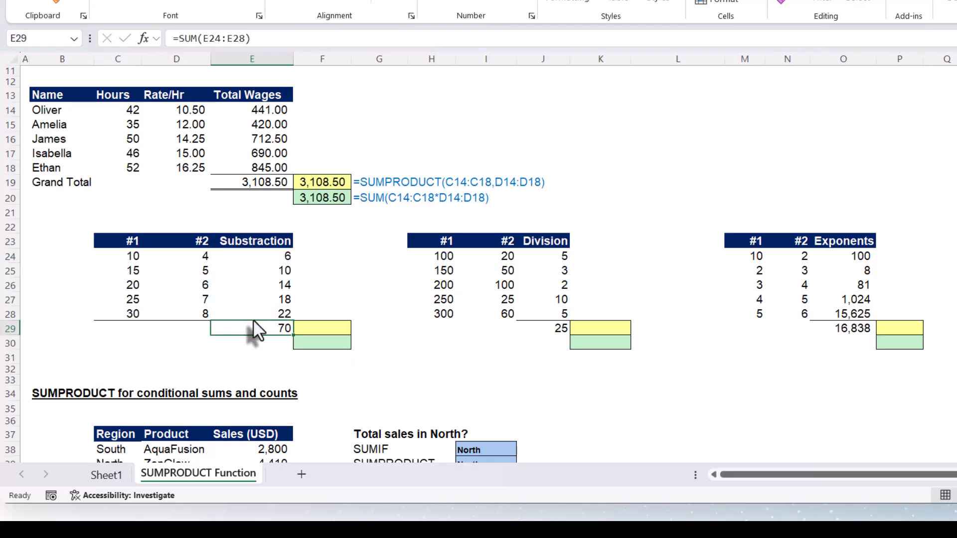
Enter =SUMPRODUCT(C24:C28-D24:D28) in F29 to total the differences between the #1 and #2 columns.
{"action": "left_click", "coordinate": [314, 331]}
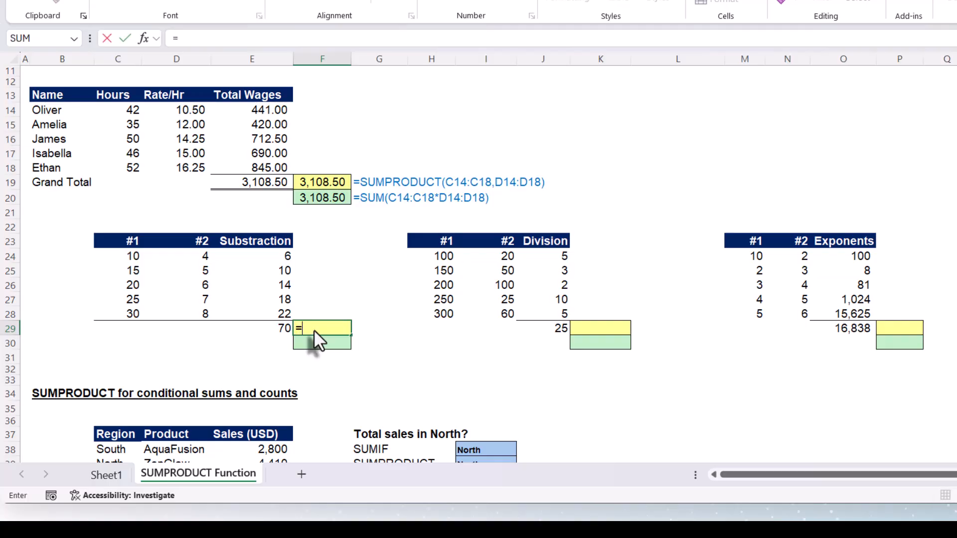
{"action": "type", "text": "=sump"}
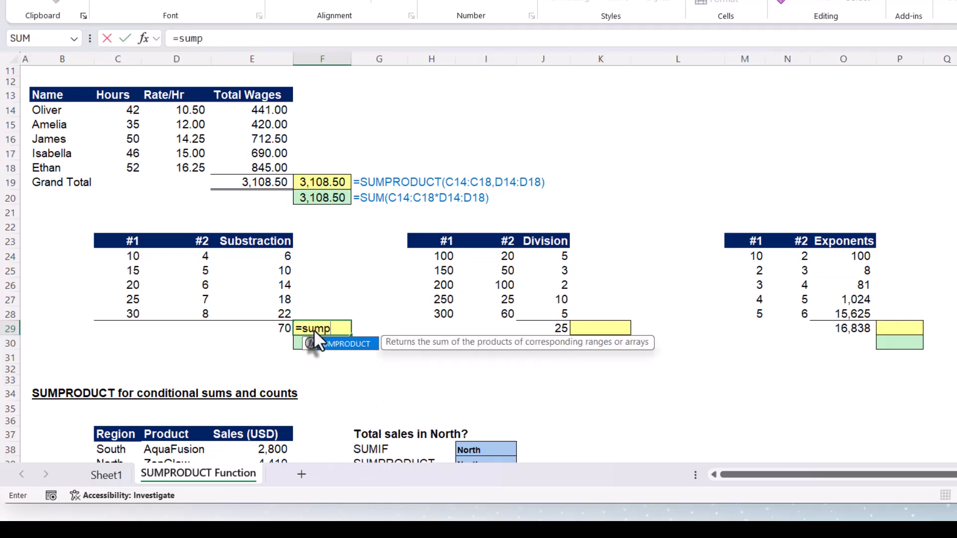
{"action": "key", "text": "Tab"}
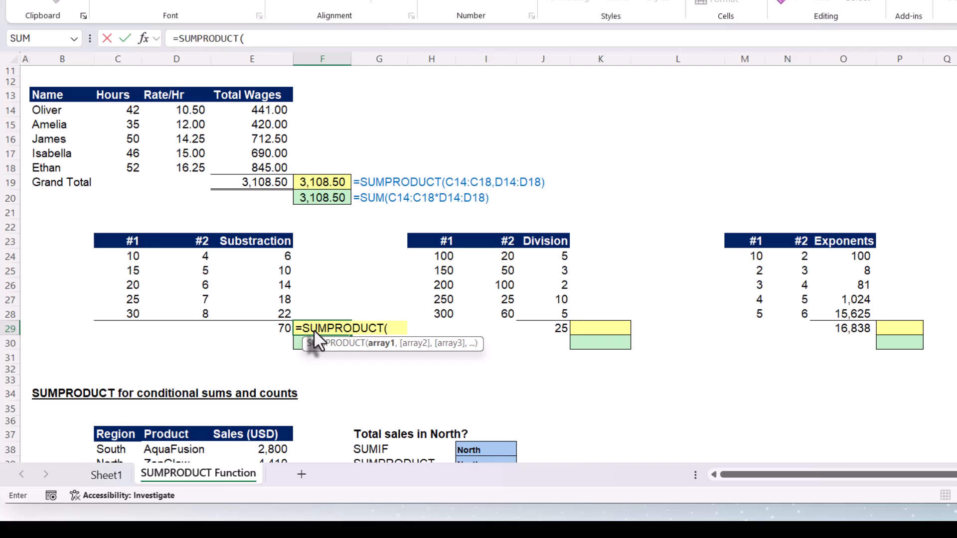
{"action": "left_click_drag", "start_coordinate": [132, 260], "coordinate": [124, 310]}
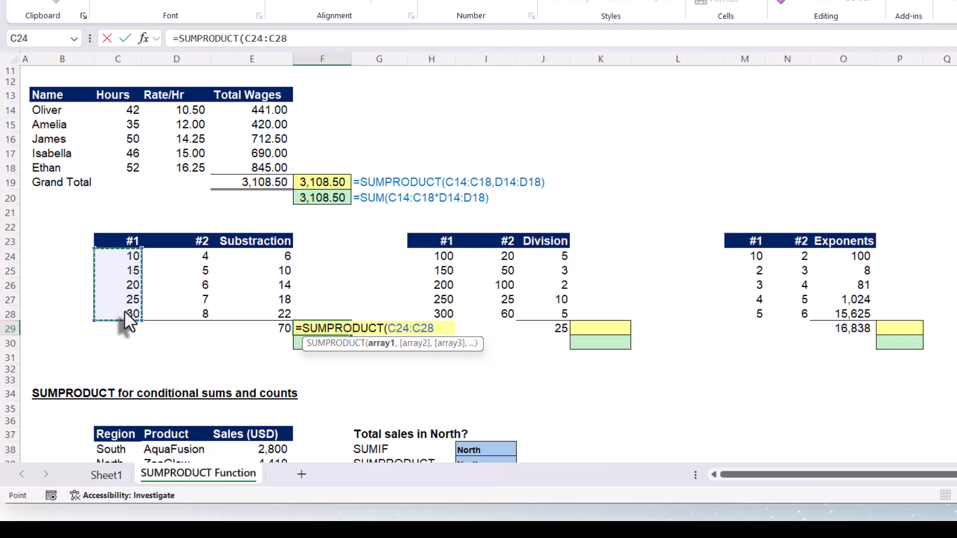
{"action": "type", "text": "-"}
{"action": "left_click_drag", "start_coordinate": [177, 261], "coordinate": [179, 313]}
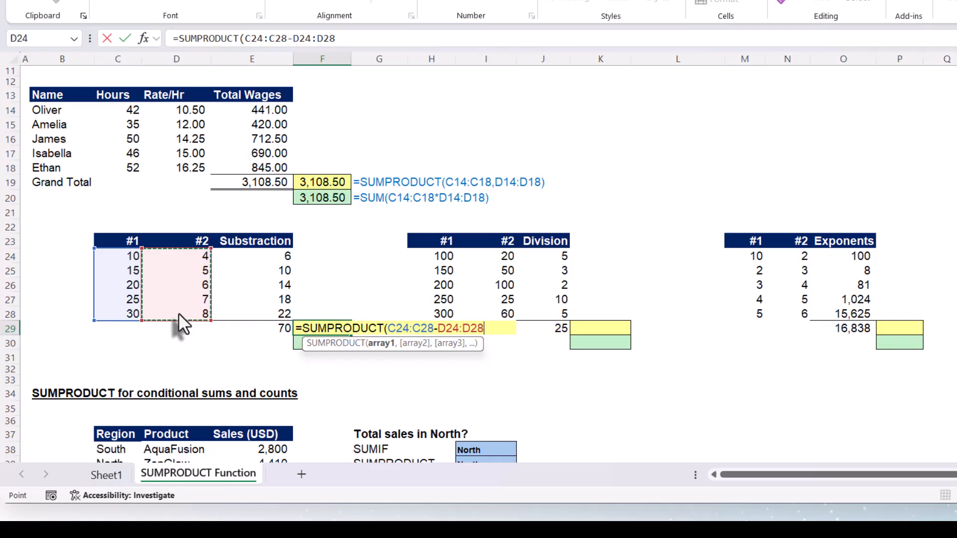
{"action": "type", "text": ")"}
{"action": "key", "text": "Return"}
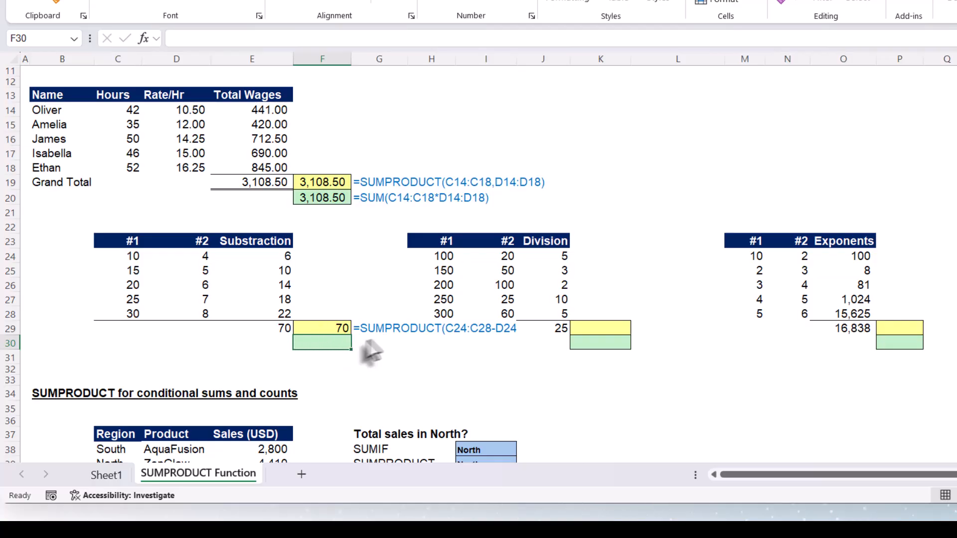
Enter =SUM(C24:C28-D24:D28) in F30 as the SUM alternative for the Substraction table.
{"action": "type", "text": "="}
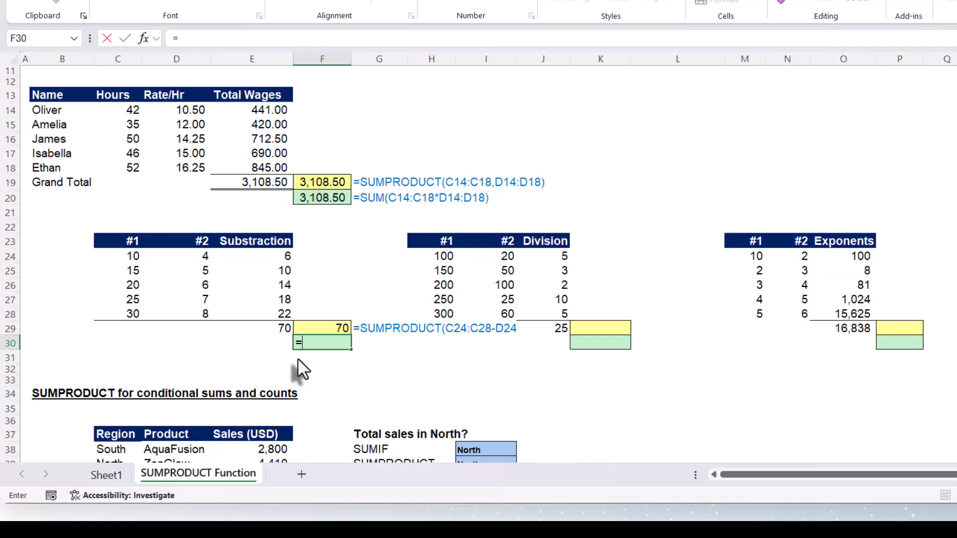
{"action": "type", "text": "sum"}
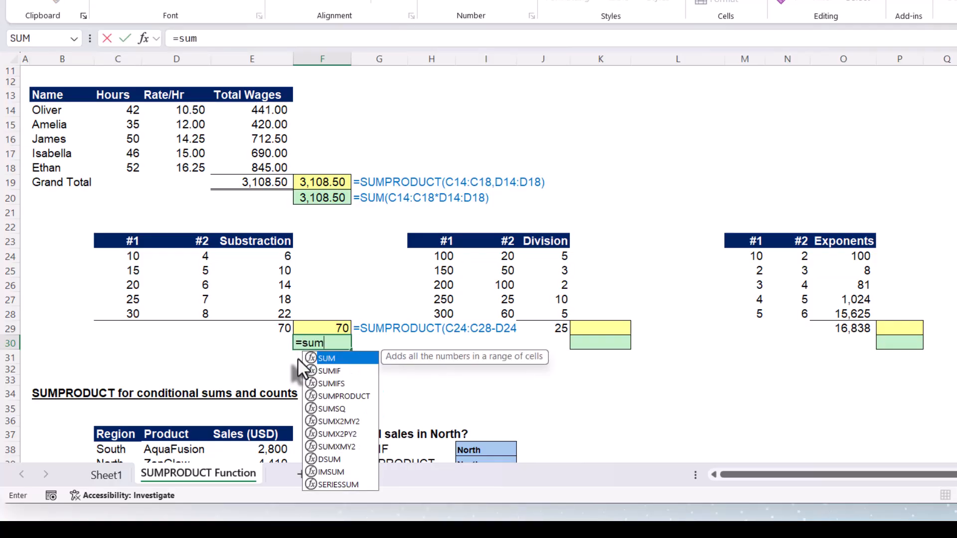
{"action": "type", "text": "("}
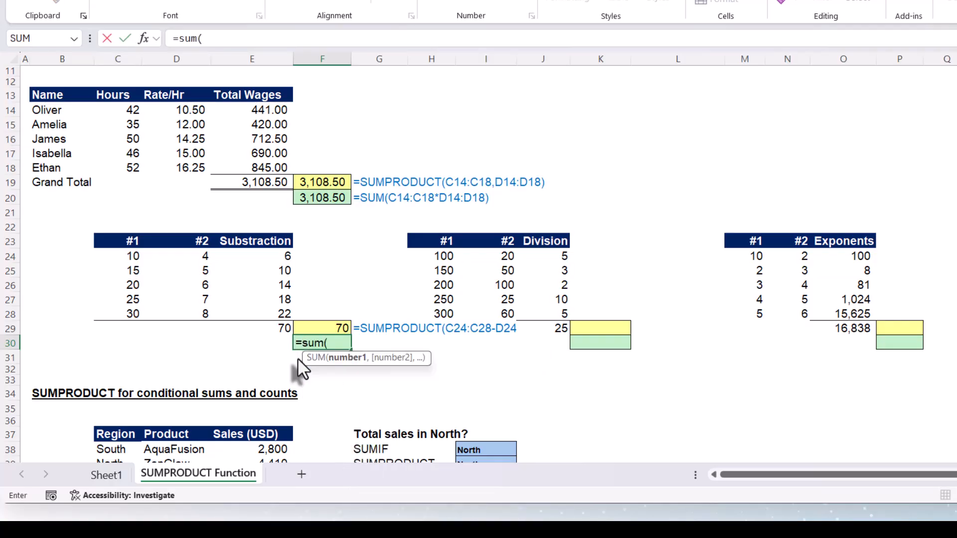
{"action": "left_click_drag", "start_coordinate": [126, 256], "coordinate": [116, 313]}
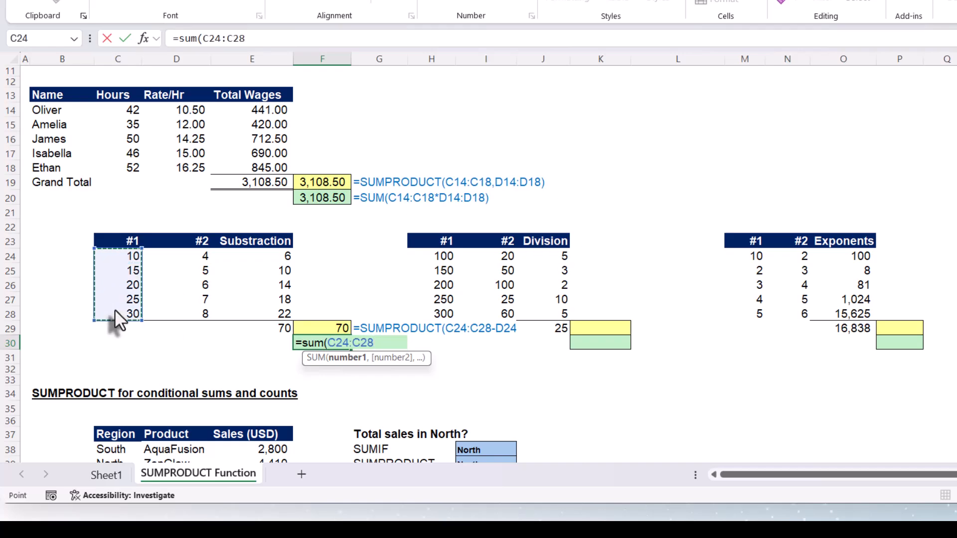
{"action": "type", "text": "-"}
{"action": "left_click_drag", "start_coordinate": [192, 260], "coordinate": [177, 313]}
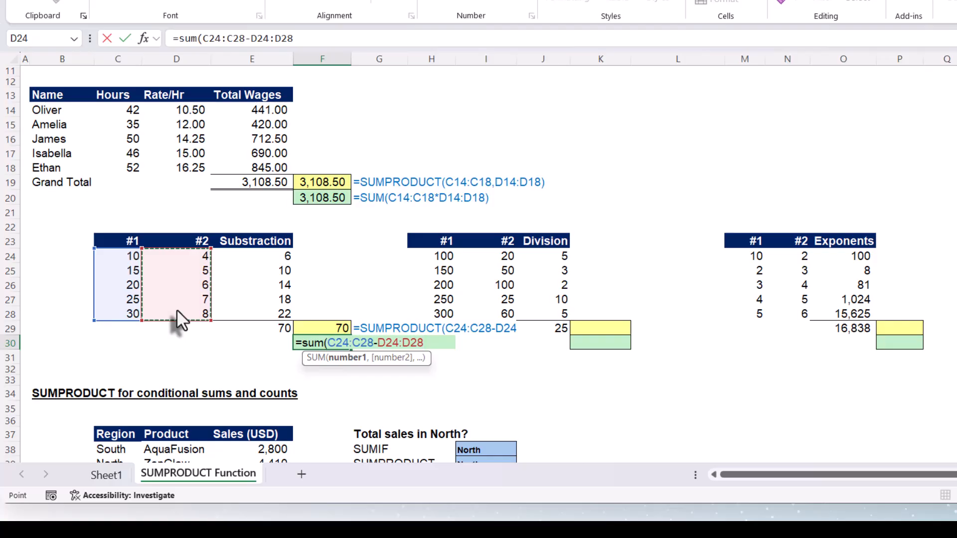
{"action": "key", "text": "Return"}
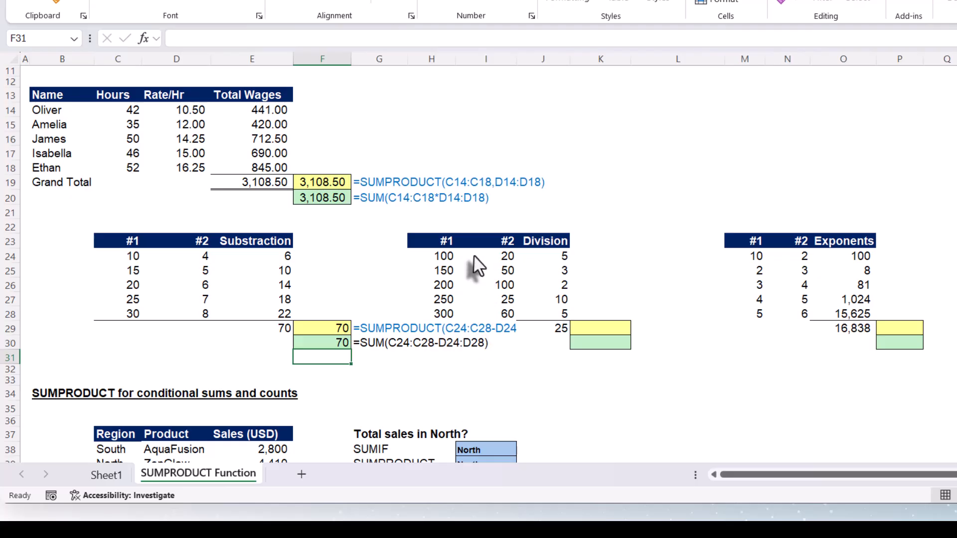
Examine the formulas behind the first Division entry in J24 and the column total in J29.
{"action": "double_click", "coordinate": [544, 257]}
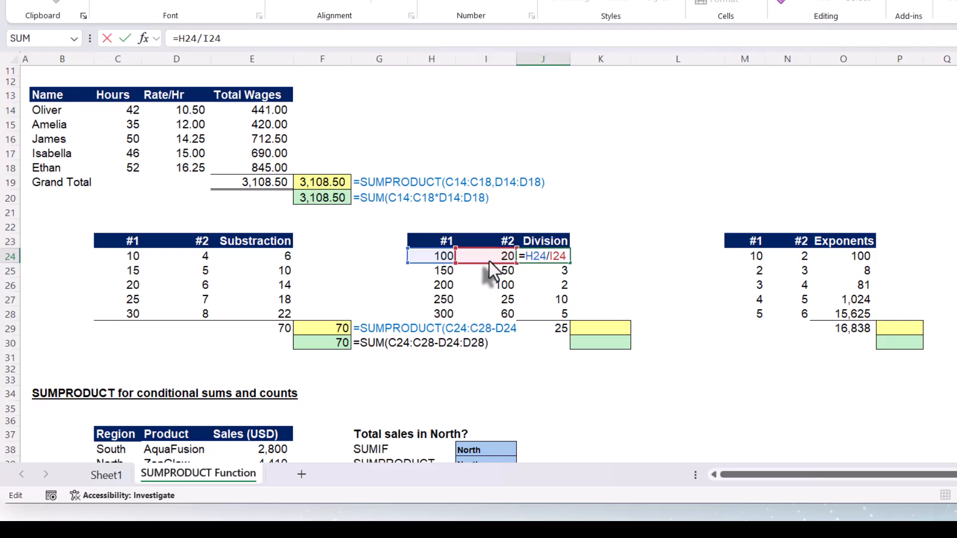
{"action": "key", "text": "Escape"}
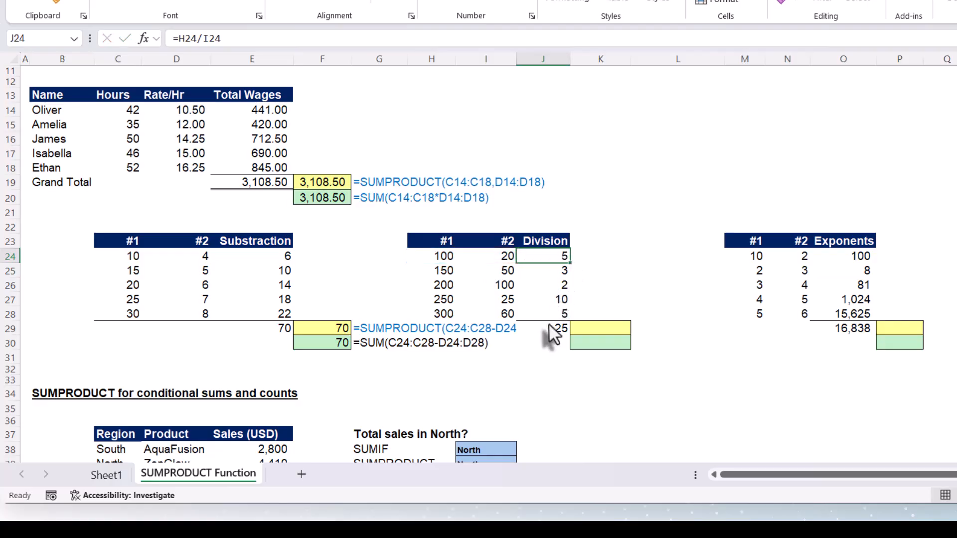
{"action": "left_click", "coordinate": [548, 327]}
{"action": "key", "text": "alt+equal"}
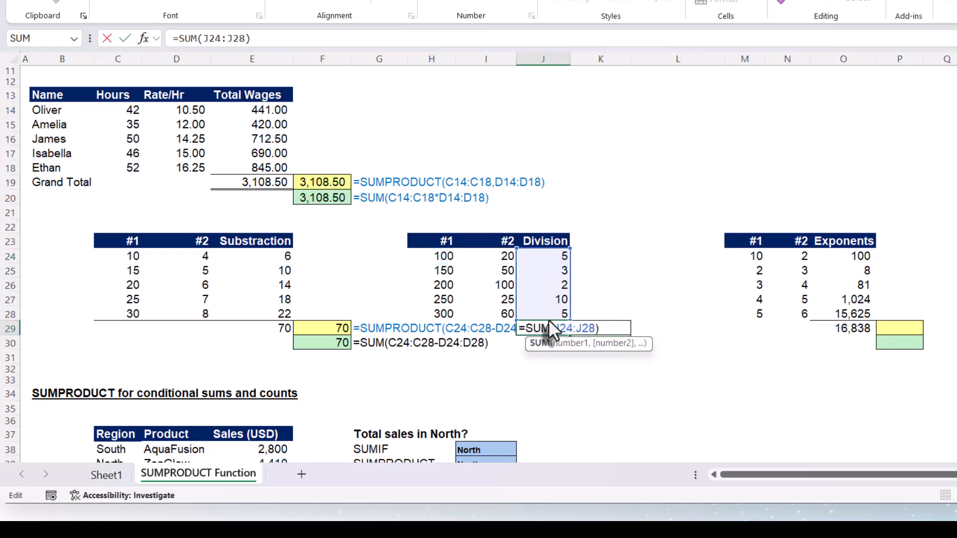
{"action": "key", "text": "Tab"}
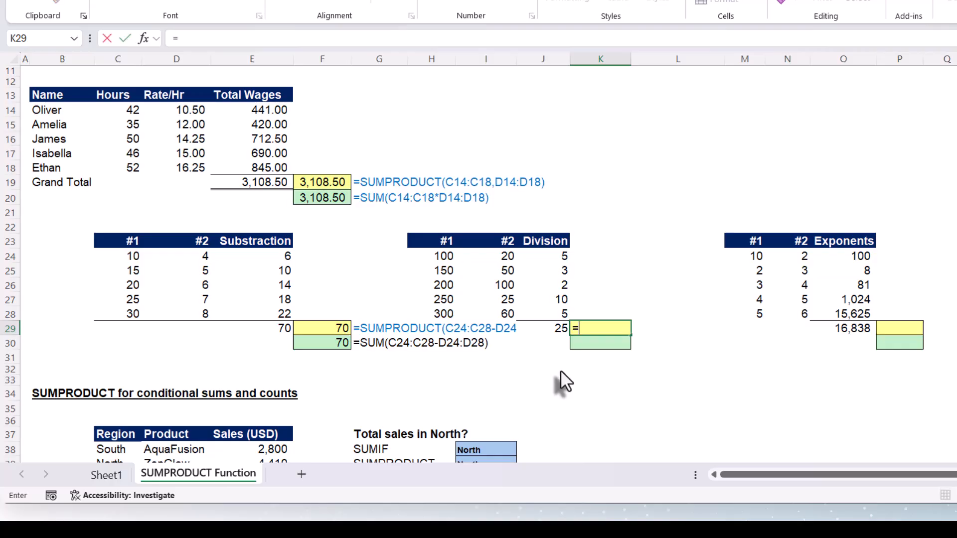
Enter =SUMPRODUCT(H24:H28/I24:I28) in K29 to total the #1 column divided by the #2 column.
{"action": "type", "text": "=sum"}
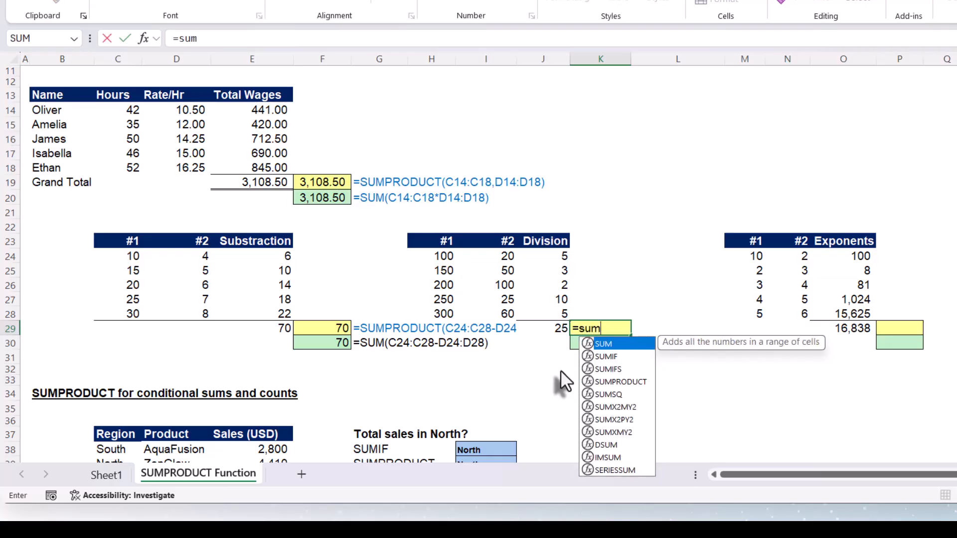
{"action": "type", "text": "p"}
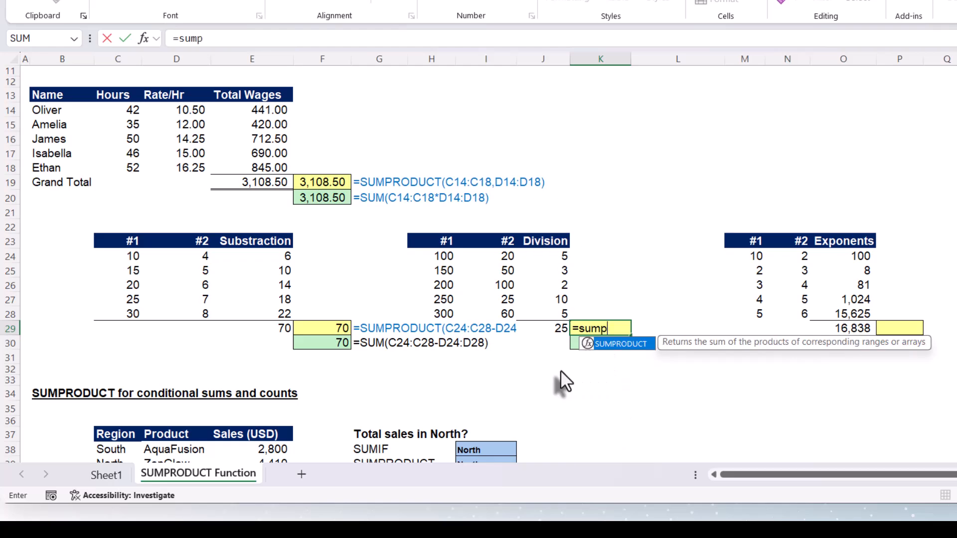
{"action": "key", "text": "Tab"}
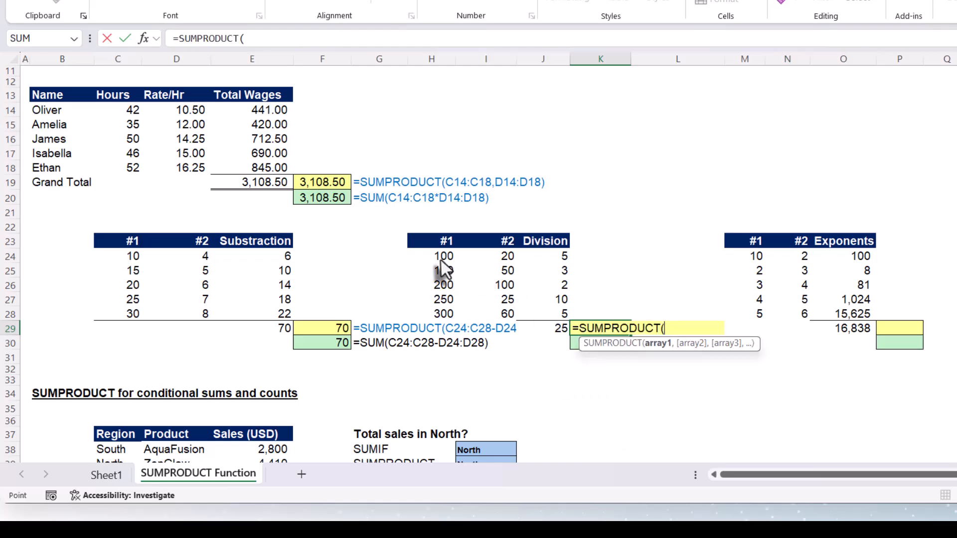
{"action": "left_click_drag", "start_coordinate": [440, 259], "coordinate": [439, 308]}
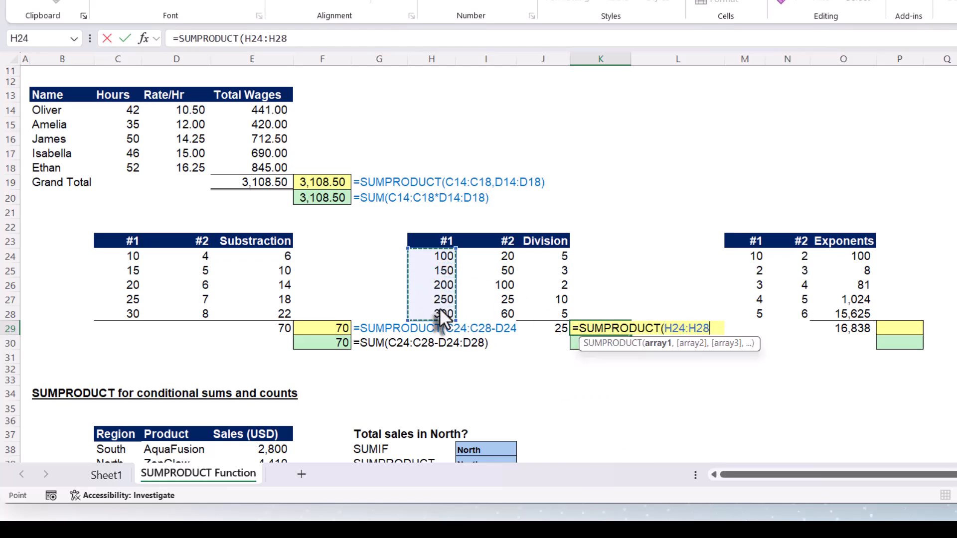
{"action": "type", "text": "/"}
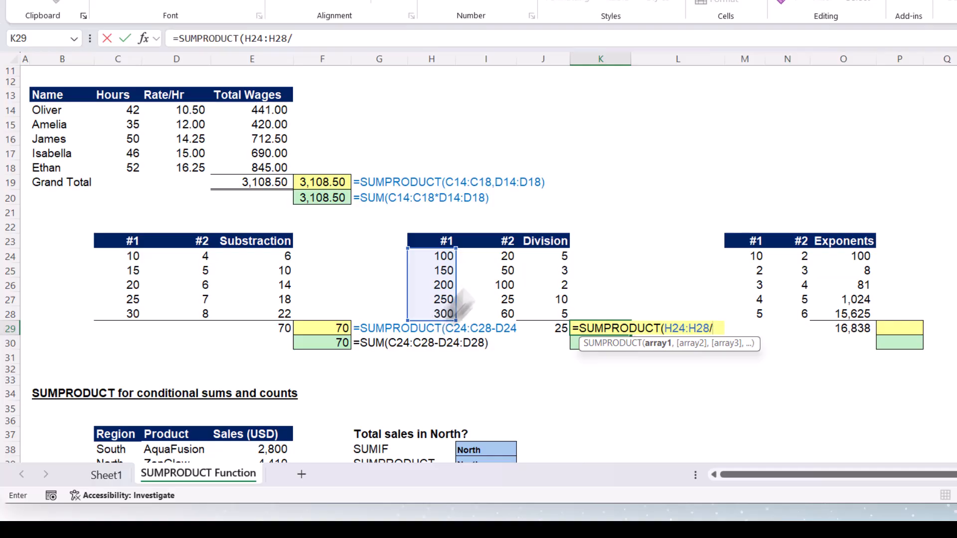
{"action": "left_click_drag", "start_coordinate": [483, 264], "coordinate": [479, 309]}
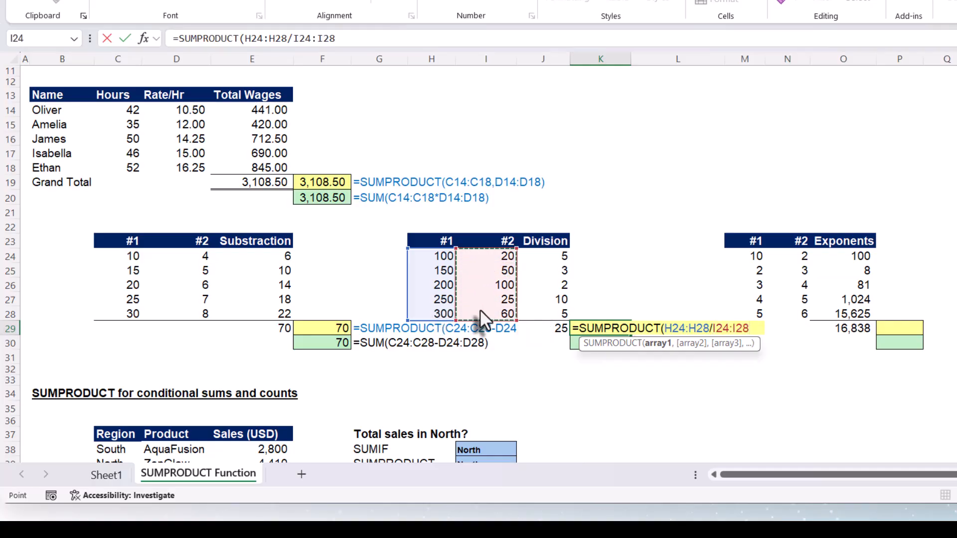
{"action": "type", "text": ")"}
{"action": "key", "text": "Return"}
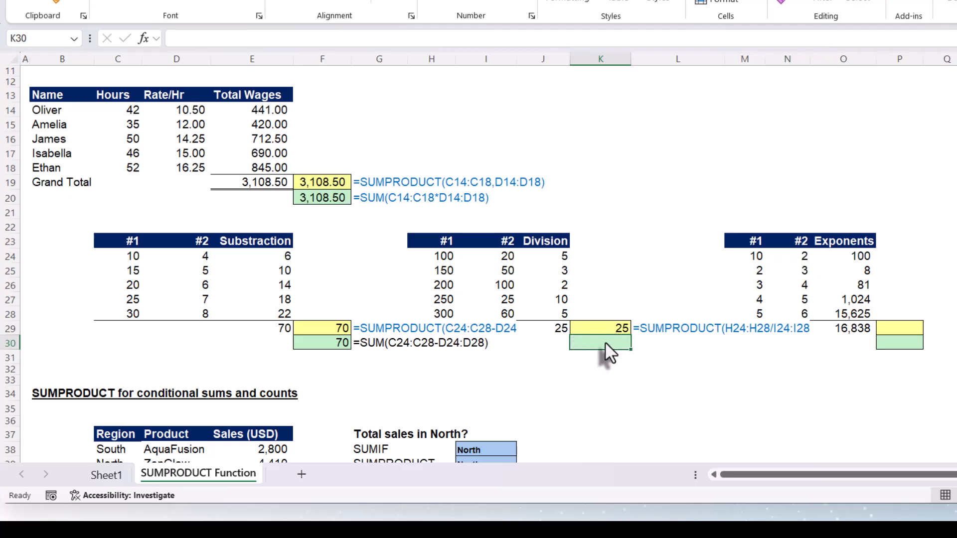
Enter =SUM(H24:H28/I24:I28) in K30 as the SUM alternative for the Division table.
{"action": "type", "text": "=sum"}
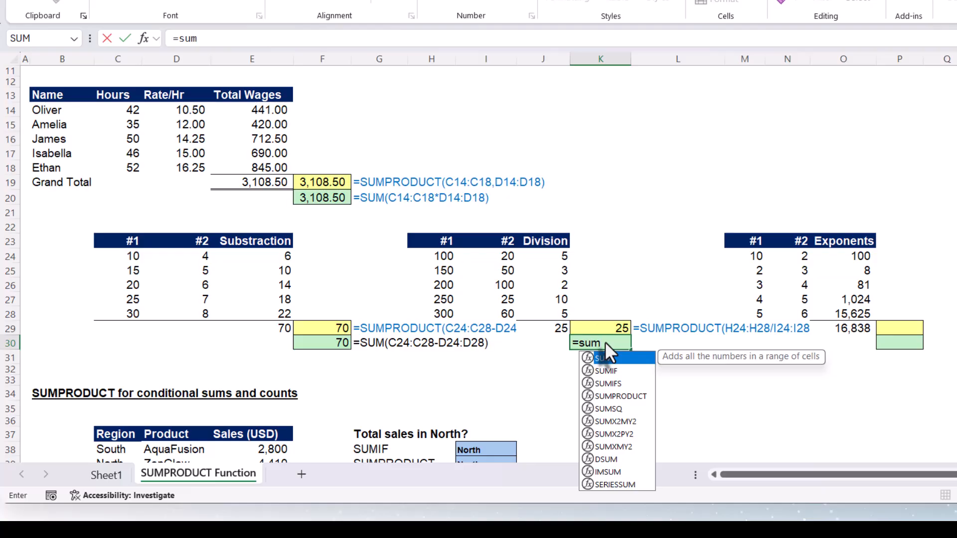
{"action": "type", "text": "("}
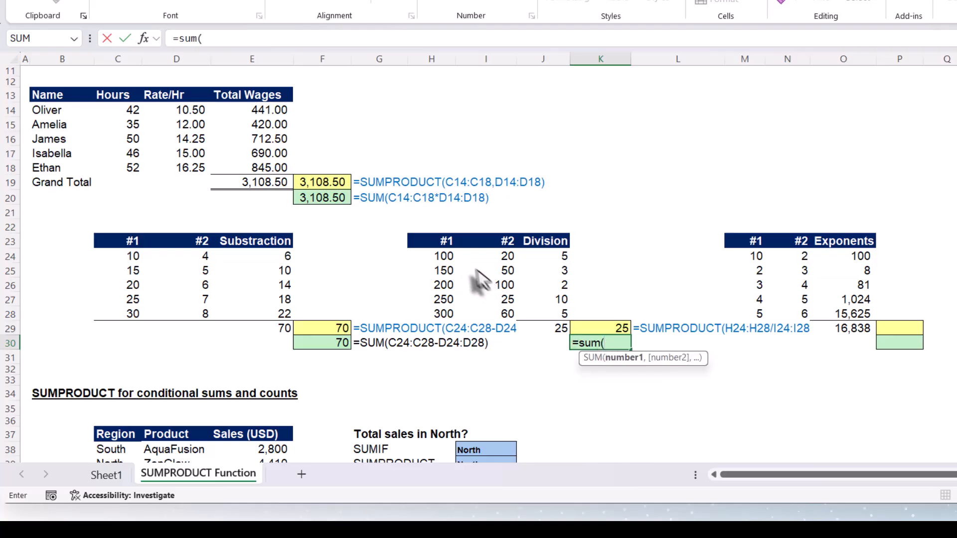
{"action": "left_click_drag", "start_coordinate": [441, 257], "coordinate": [438, 312]}
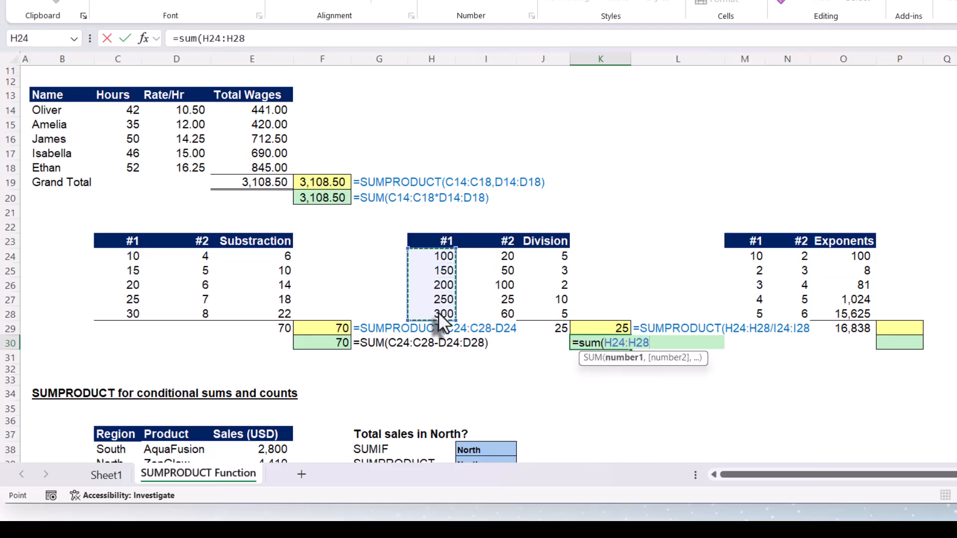
{"action": "type", "text": "/"}
{"action": "left_click_drag", "start_coordinate": [486, 258], "coordinate": [484, 313]}
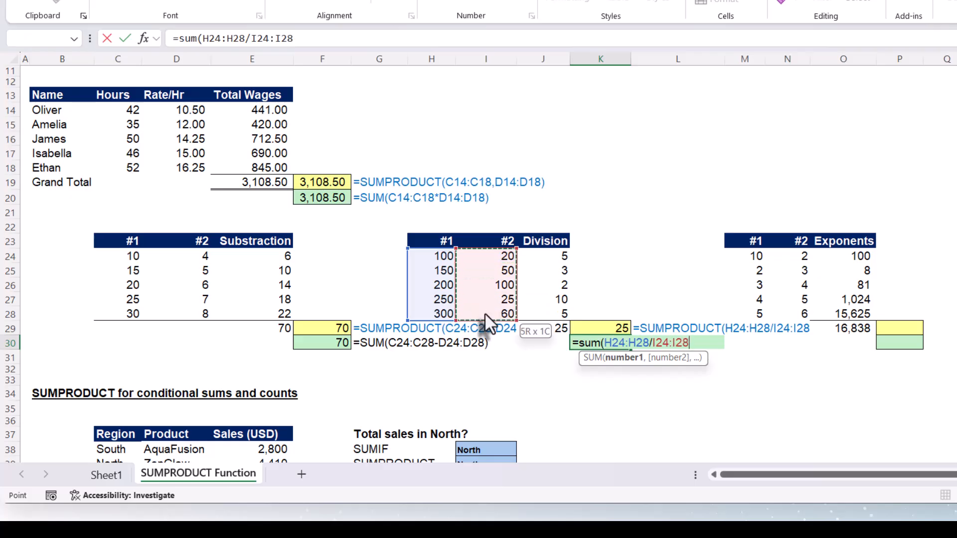
{"action": "type", "text": ")"}
{"action": "key", "text": "Return"}
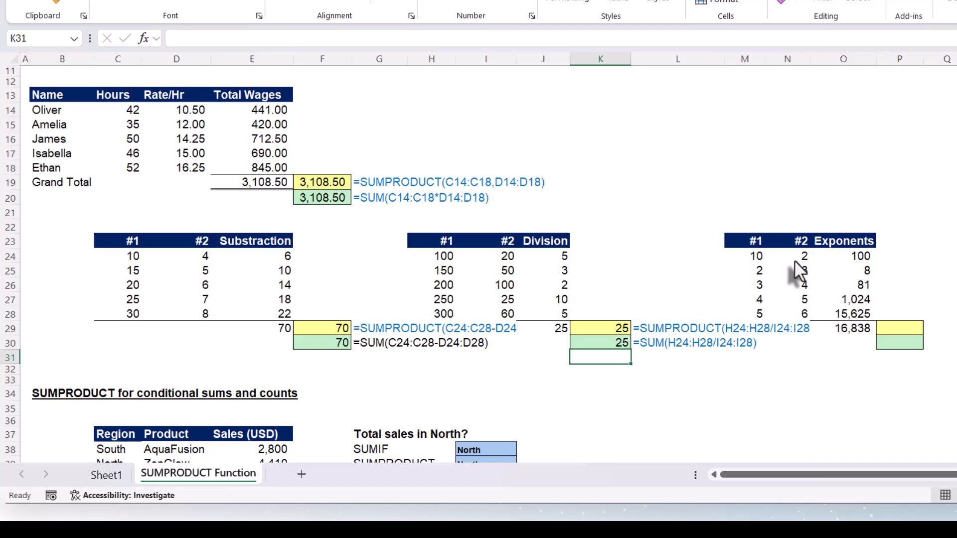
Examine the formulas behind the Exponents entries in O24 and O27 and the column total in O29.
{"action": "left_click", "coordinate": [747, 261]}
{"action": "left_click", "coordinate": [798, 259]}
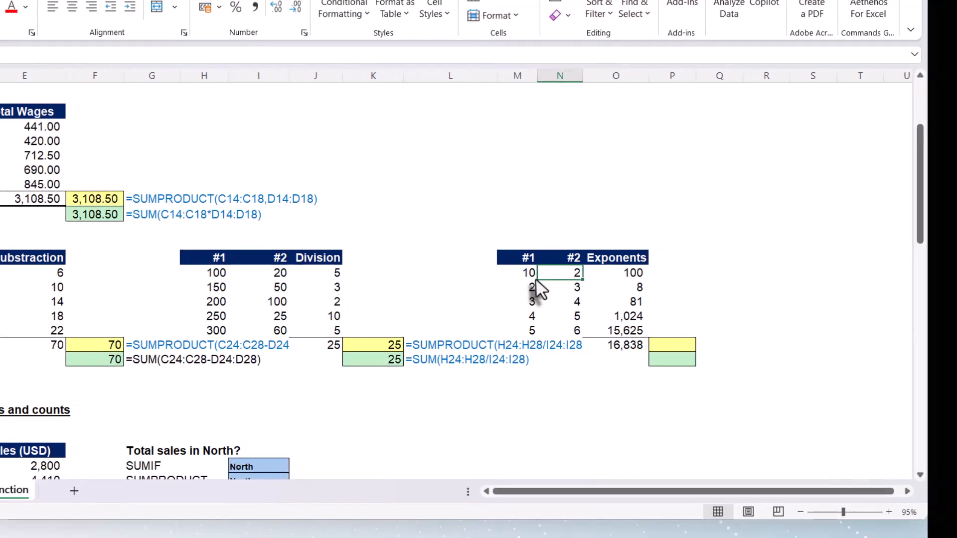
{"action": "left_click", "coordinate": [620, 281]}
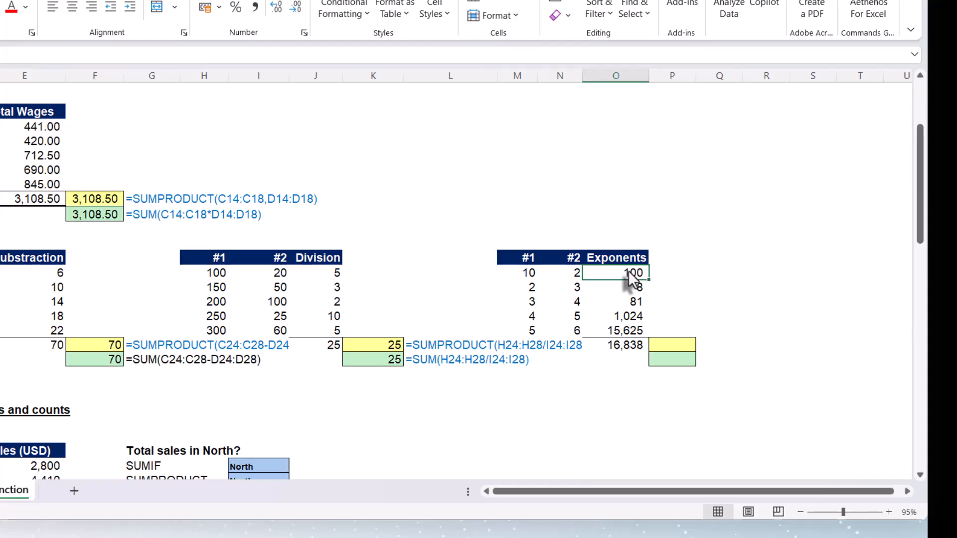
{"action": "double_click", "coordinate": [636, 274]}
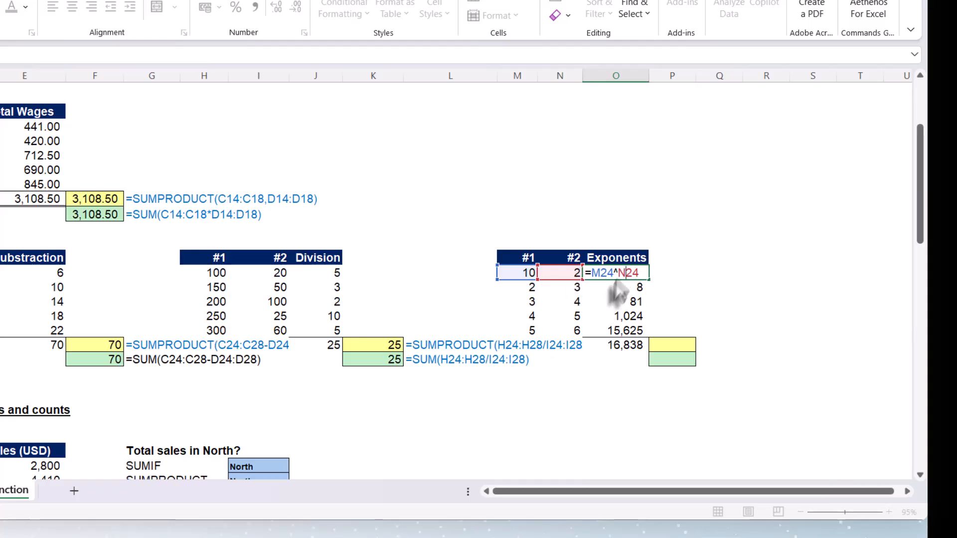
{"action": "key", "text": "Escape"}
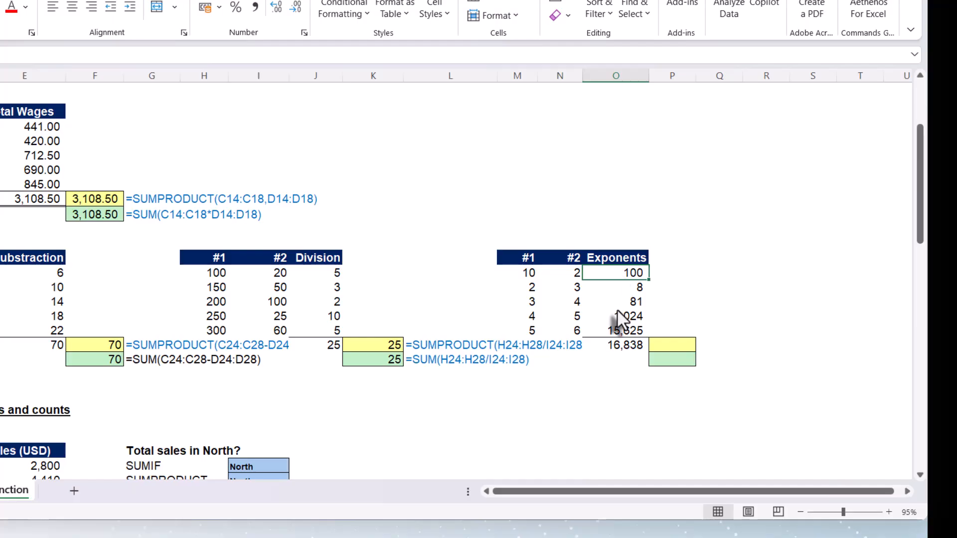
{"action": "left_click", "coordinate": [620, 317]}
{"action": "double_click", "coordinate": [620, 318]}
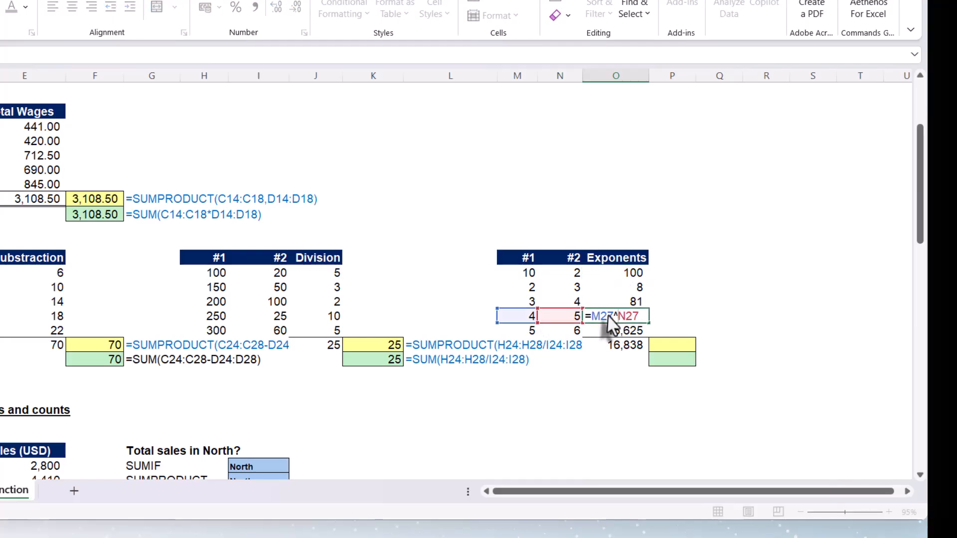
{"action": "key", "text": "Escape"}
{"action": "double_click", "coordinate": [613, 346]}
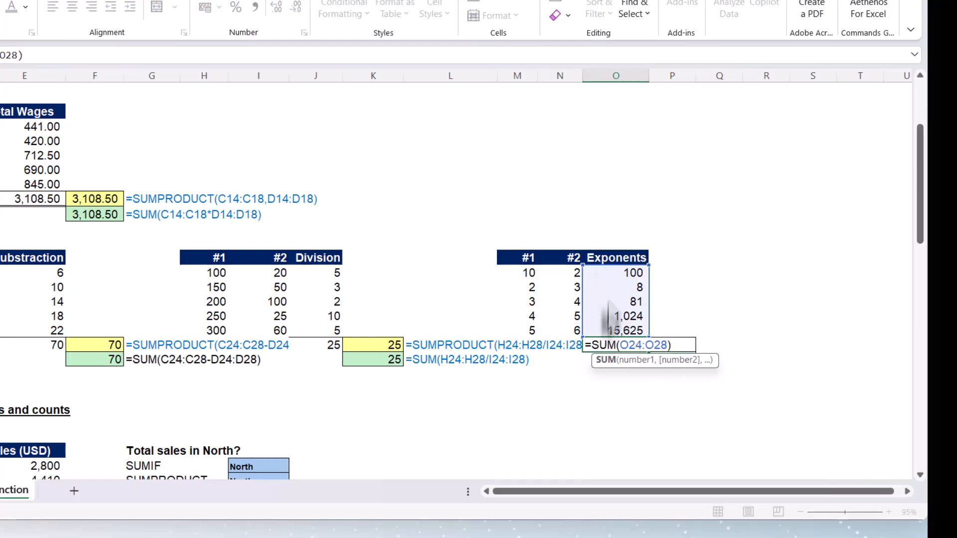
{"action": "key", "text": "Escape"}
Enter =SUMPRODUCT(M24:M28^N24:N28) in P29 to total the #1 column raised to the #2 column.
{"action": "left_click", "coordinate": [667, 346]}
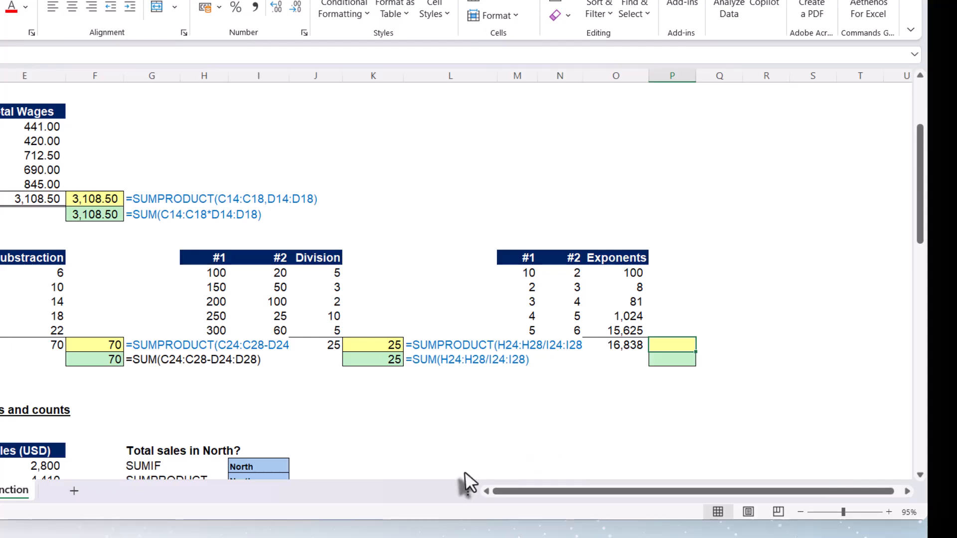
{"action": "type", "text": "=sumpr"}
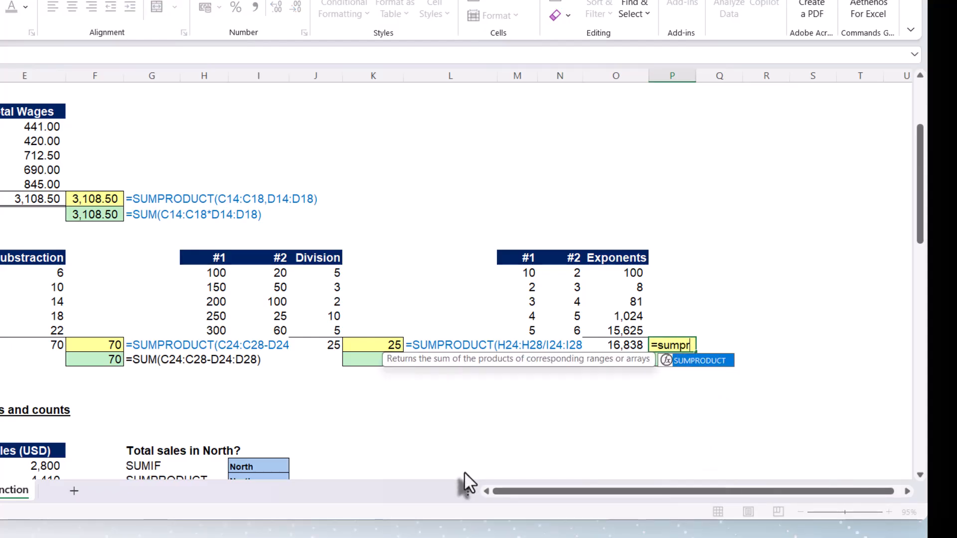
{"action": "key", "text": "Tab"}
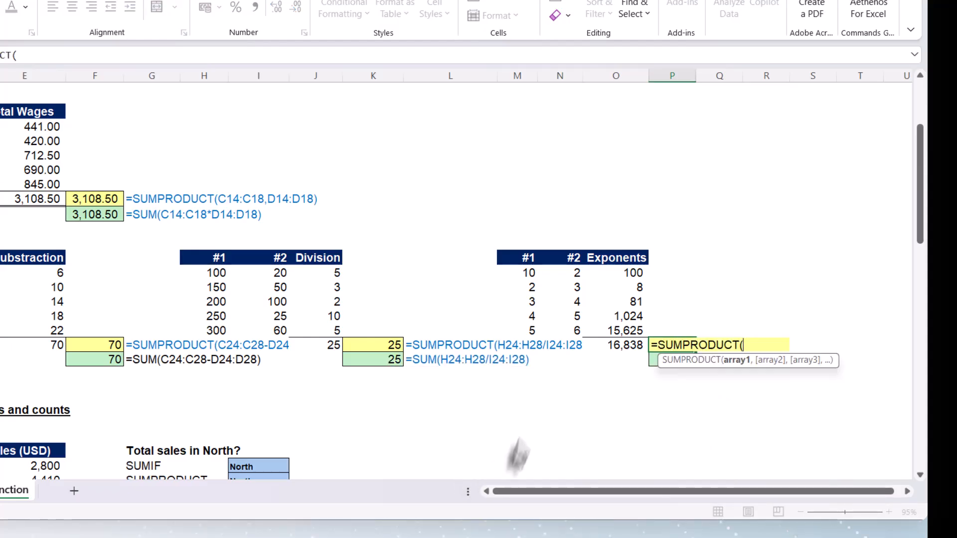
{"action": "left_click_drag", "start_coordinate": [523, 272], "coordinate": [515, 326]}
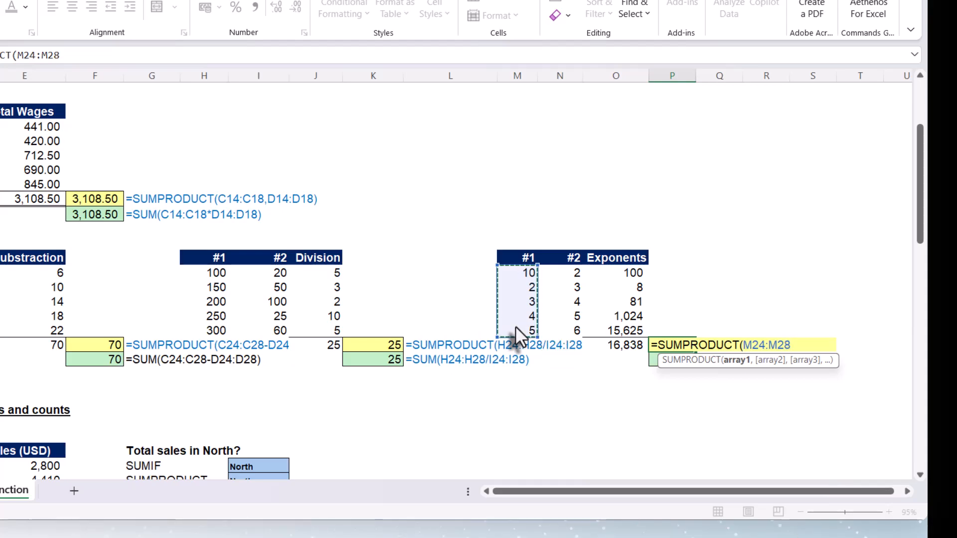
{"action": "type", "text": "^"}
{"action": "left_click_drag", "start_coordinate": [571, 272], "coordinate": [565, 327]}
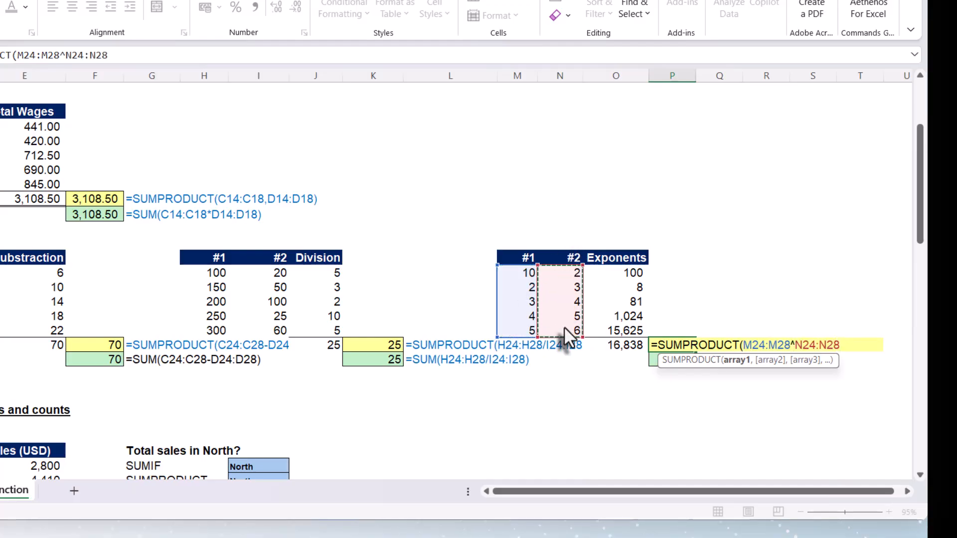
{"action": "type", "text": ")"}
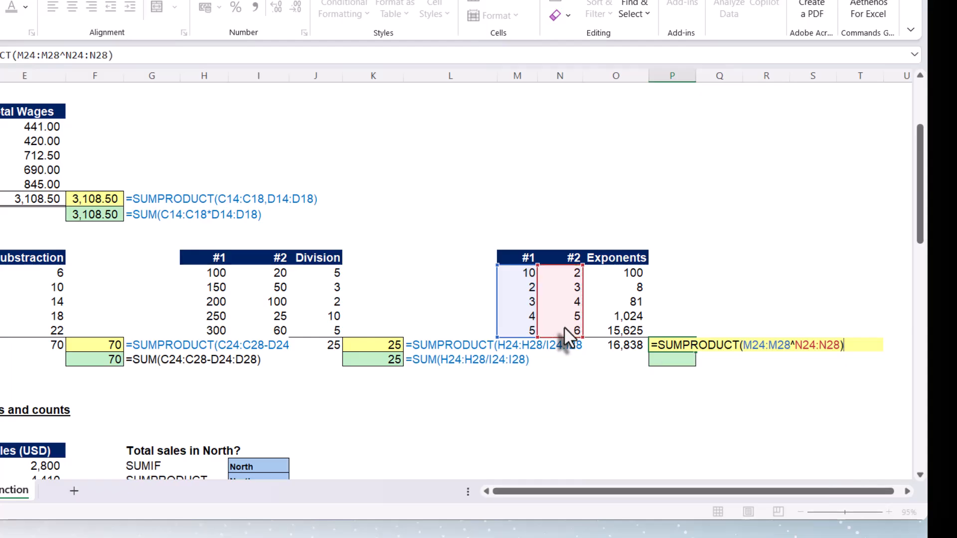
{"action": "key", "text": "Return"}
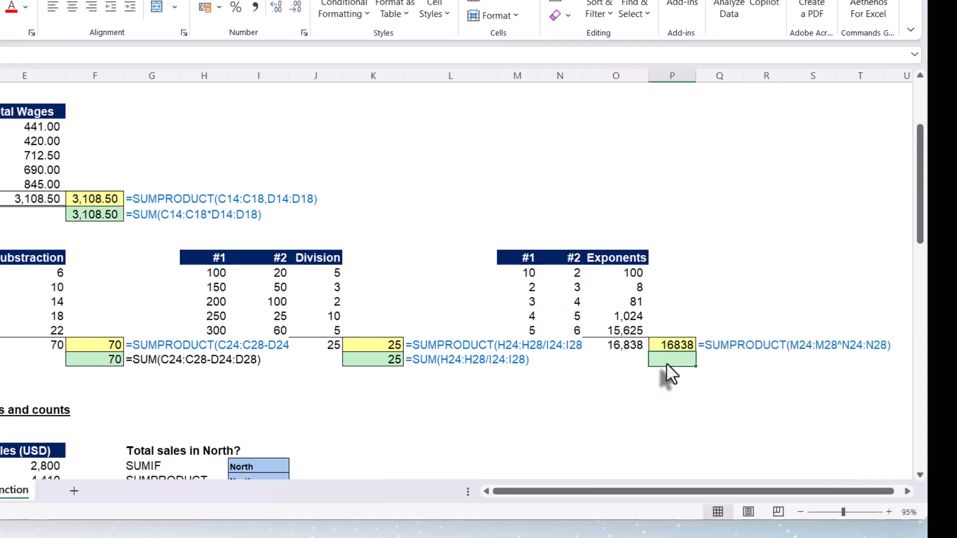
Enter =SUM(M24:M28^N24:N28) in P30 as the SUM alternative for the Exponents table.
{"action": "type", "text": "=su"}
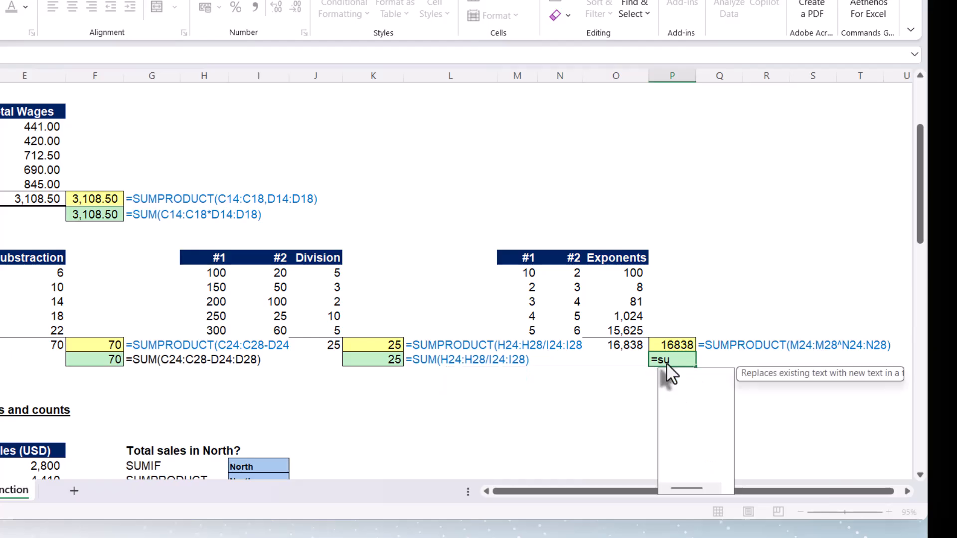
{"action": "type", "text": "m("}
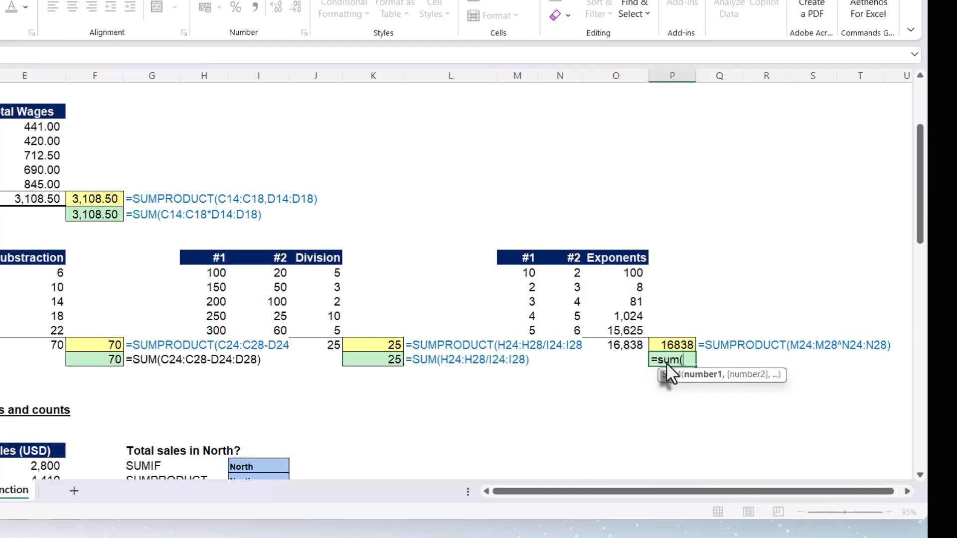
{"action": "left_click_drag", "start_coordinate": [523, 272], "coordinate": [510, 327]}
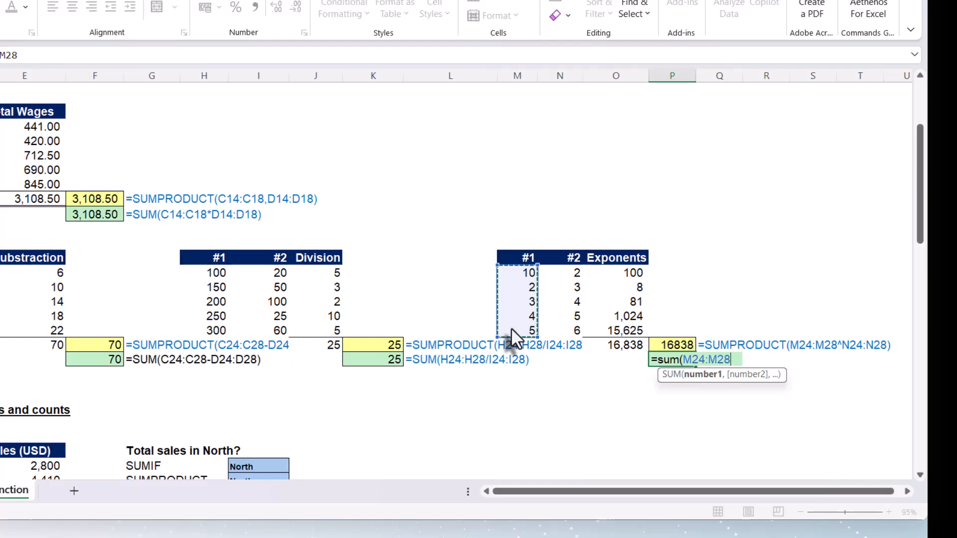
{"action": "type", "text": "^"}
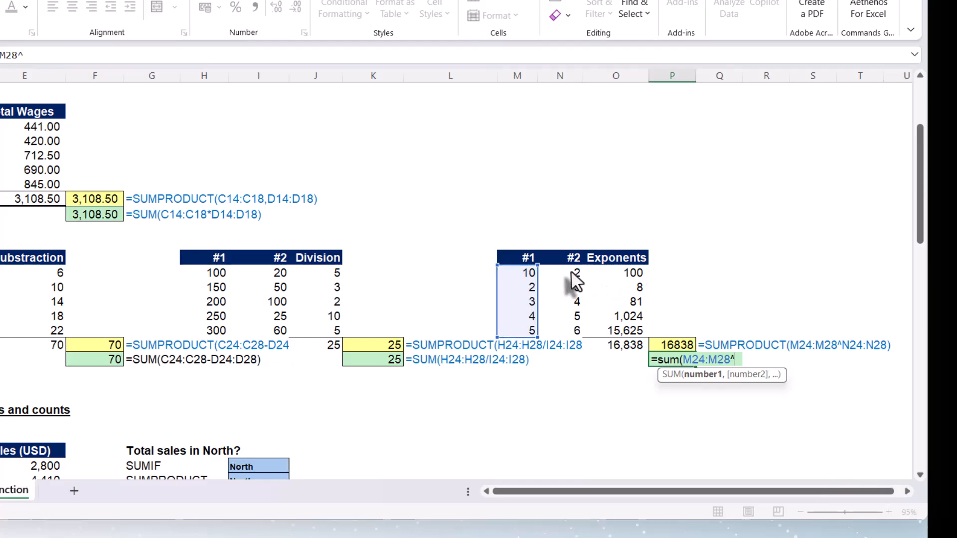
{"action": "left_click_drag", "start_coordinate": [574, 274], "coordinate": [563, 330]}
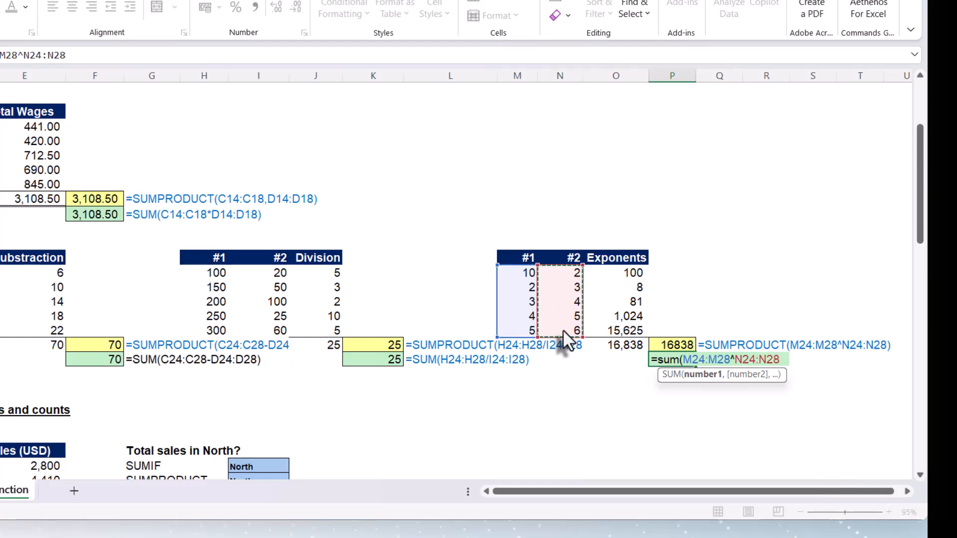
{"action": "type", "text": "("}
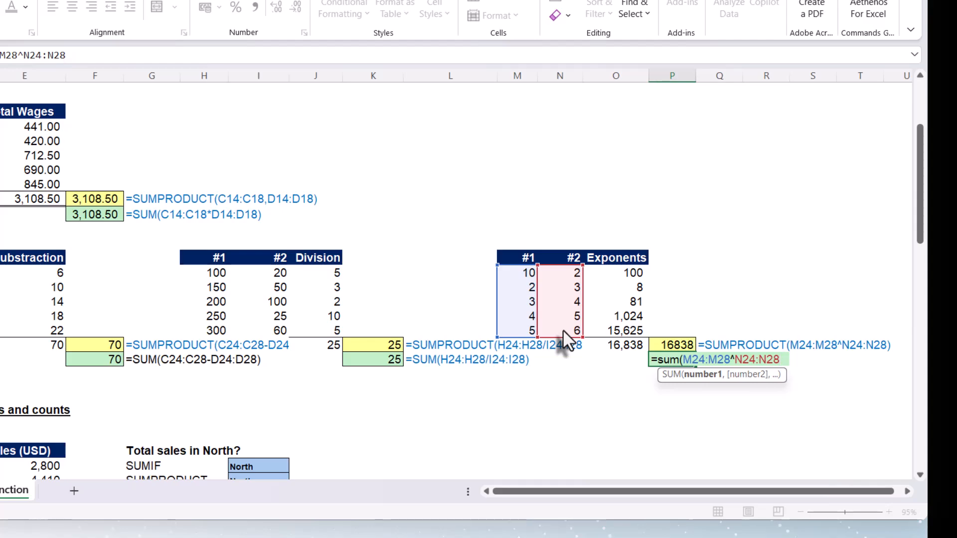
{"action": "key", "text": "BackSpace"}
{"action": "type", "text": ")"}
{"action": "key", "text": "Return"}
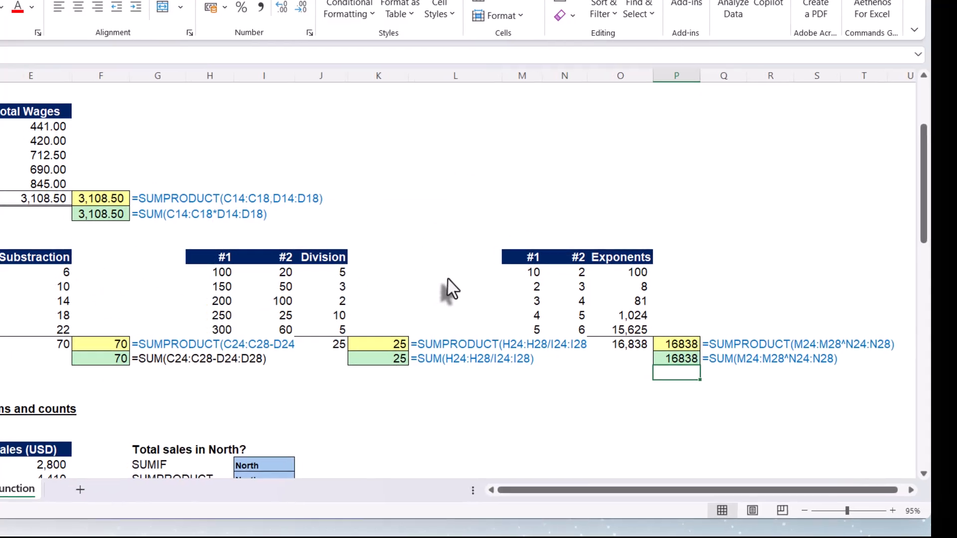
Review the Region, Product and Sales (USD) columns of the first table under the conditional sums and counts heading.
{"action": "scroll", "coordinate": [480, 376], "scroll_direction": "down", "scroll_amount": 6}
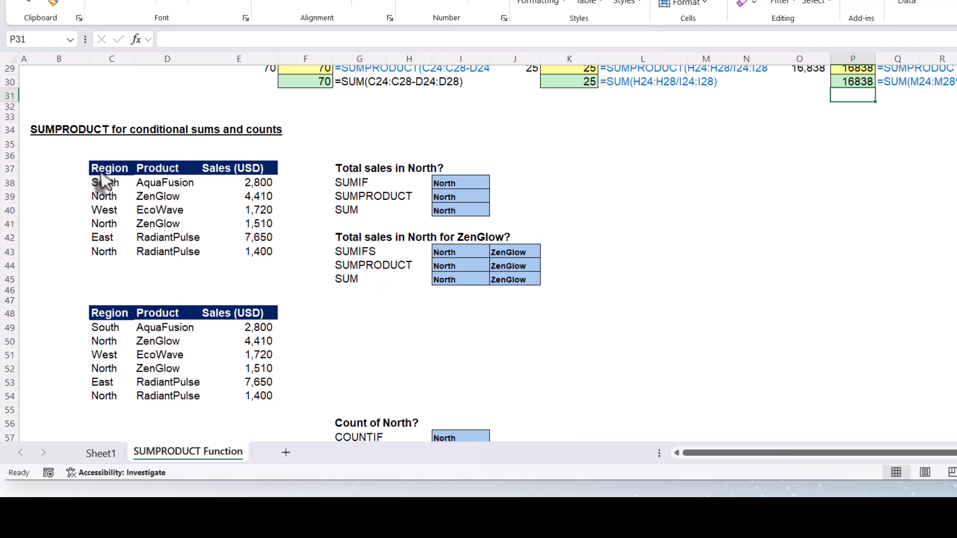
{"action": "left_click_drag", "start_coordinate": [106, 171], "coordinate": [111, 250]}
{"action": "left_click_drag", "start_coordinate": [159, 187], "coordinate": [160, 246]}
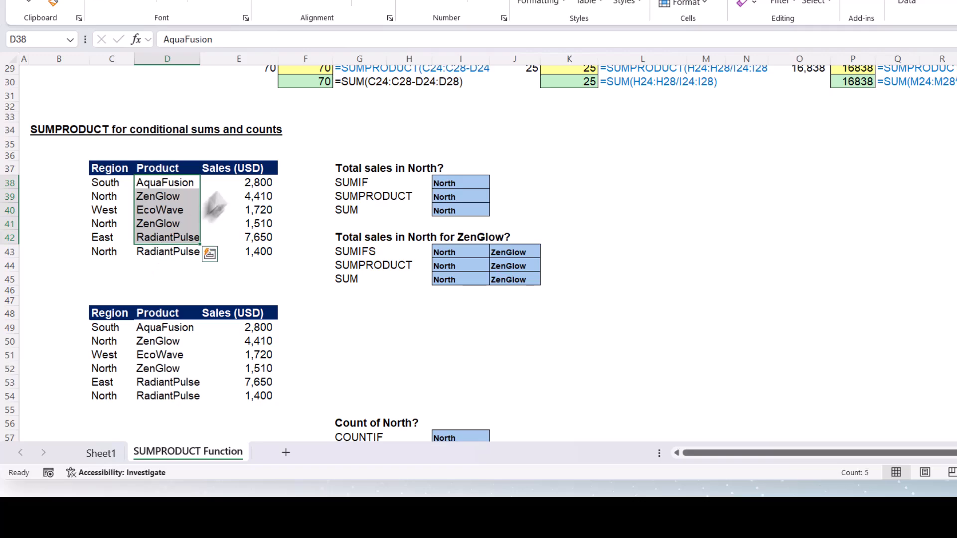
{"action": "left_click_drag", "start_coordinate": [238, 167], "coordinate": [228, 254]}
{"action": "left_click", "coordinate": [117, 210]}
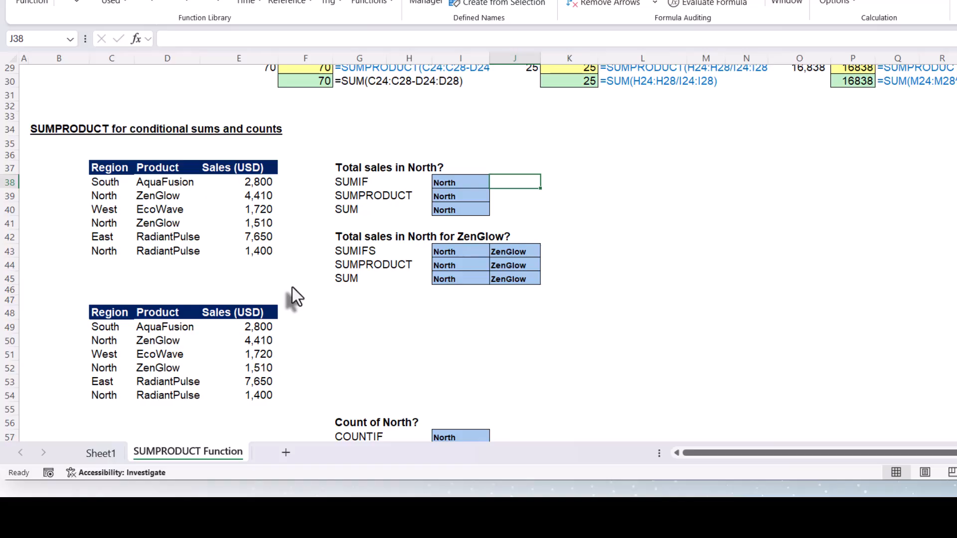
Enter =SUMIF(Region,I38,Sales) in J38 to total the North sales using the named ranges.
{"action": "type", "text": "=su"}
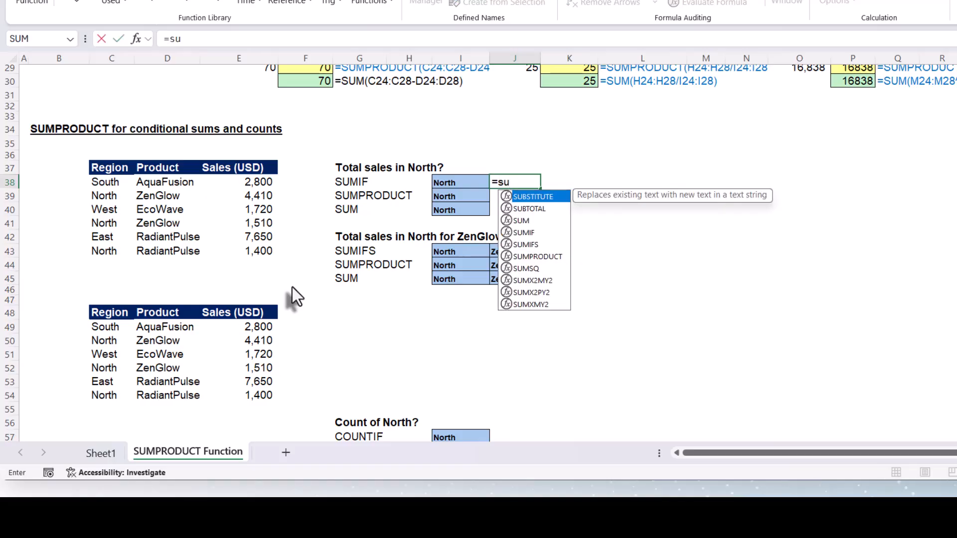
{"action": "type", "text": "mif"}
{"action": "key", "text": "Tab"}
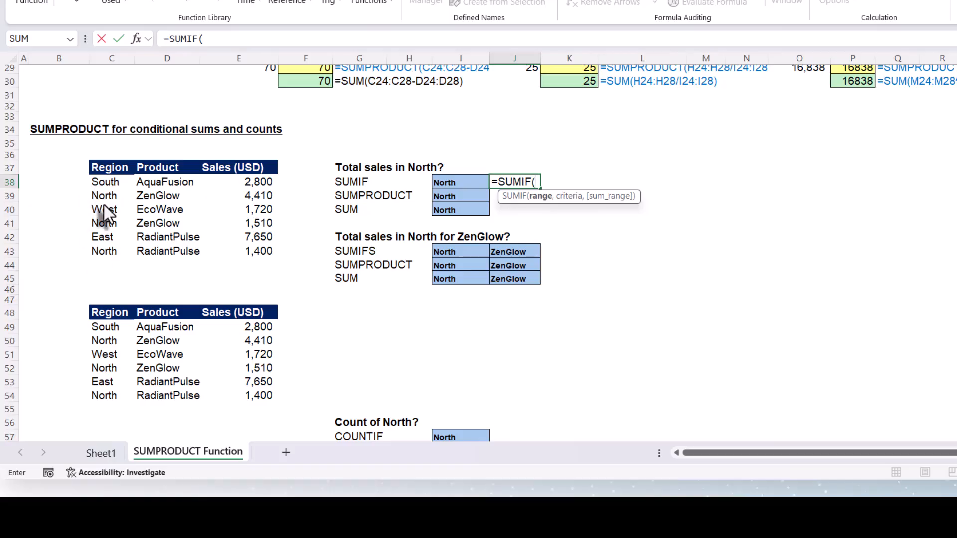
{"action": "type", "text": "reh"}
{"action": "key", "text": "BackSpace"}
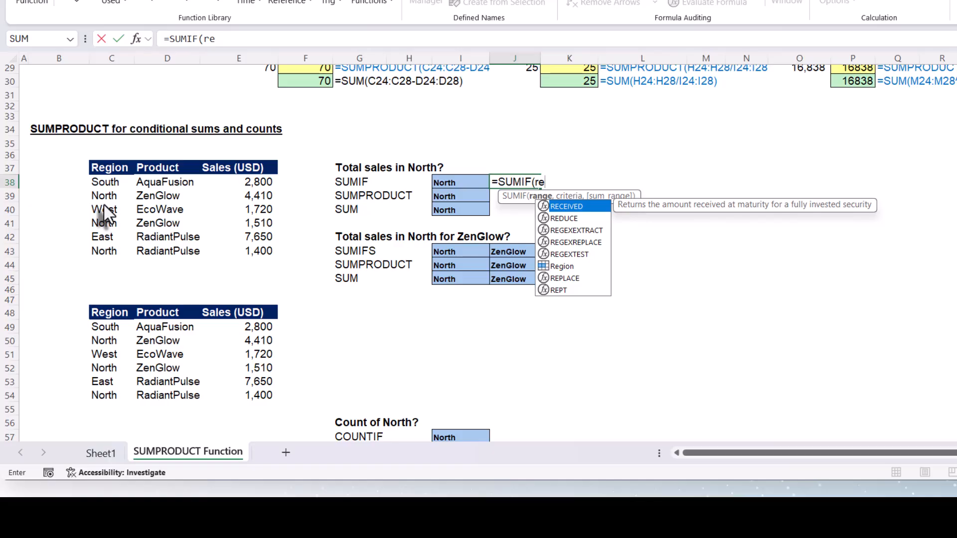
{"action": "type", "text": "gi"}
{"action": "key", "text": "Tab"}
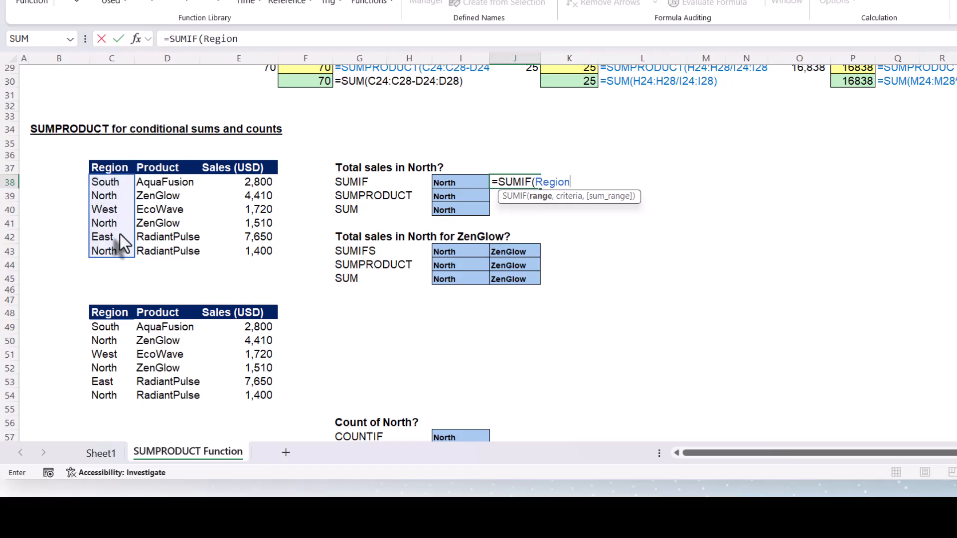
{"action": "type", "text": ","}
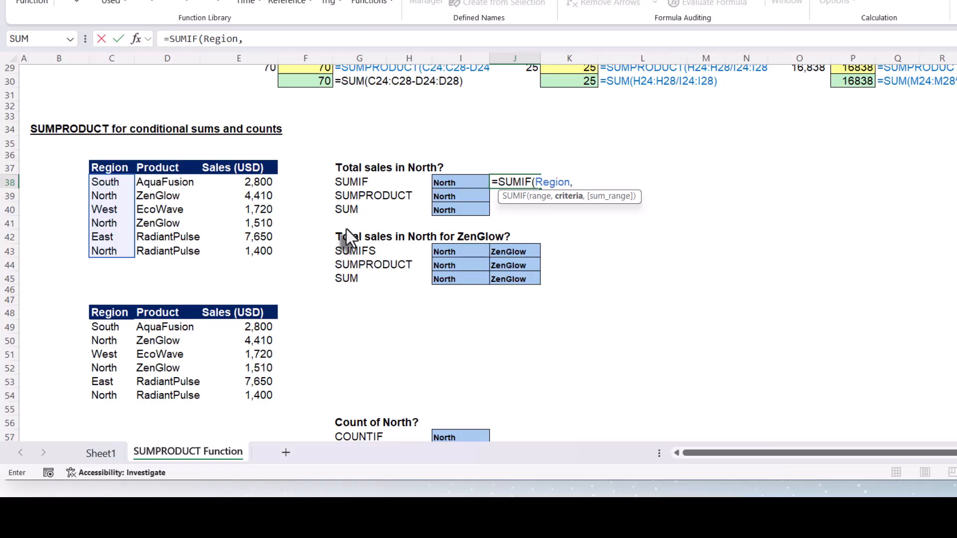
{"action": "left_click", "coordinate": [454, 183]}
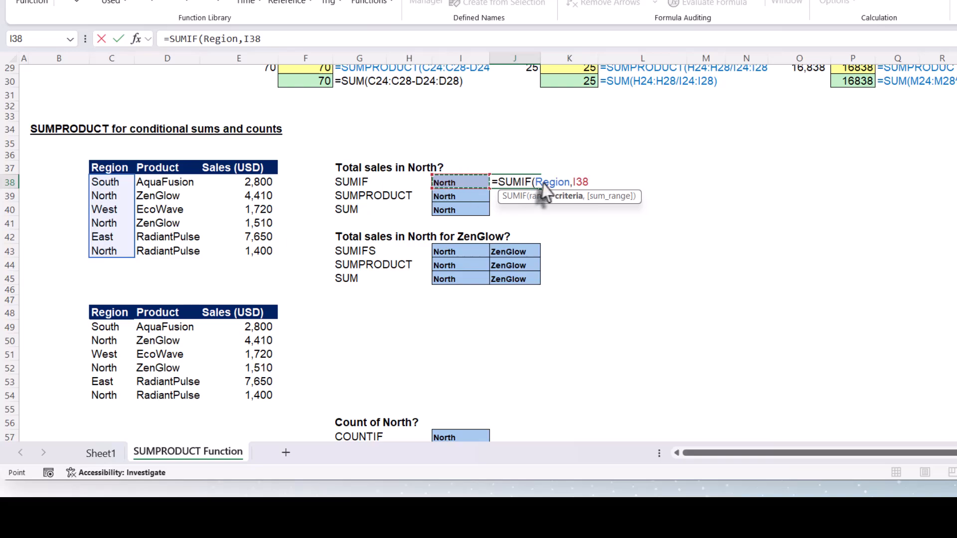
{"action": "type", "text": ","}
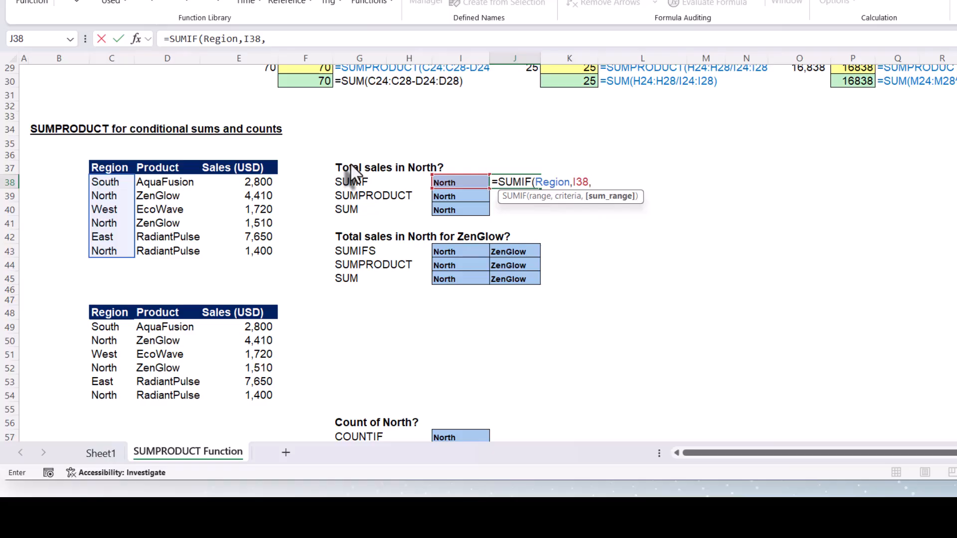
{"action": "type", "text": "sa"}
{"action": "key", "text": "Tab"}
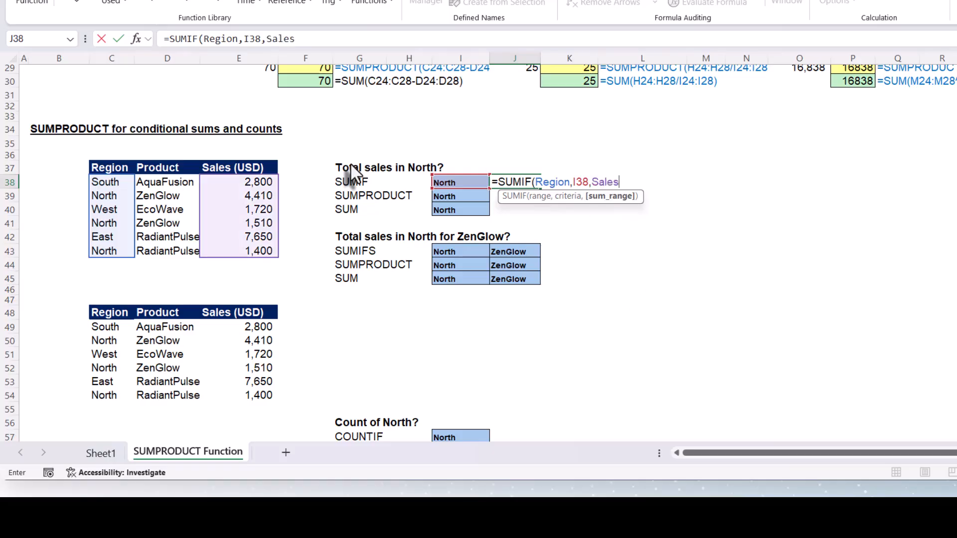
{"action": "type", "text": ")"}
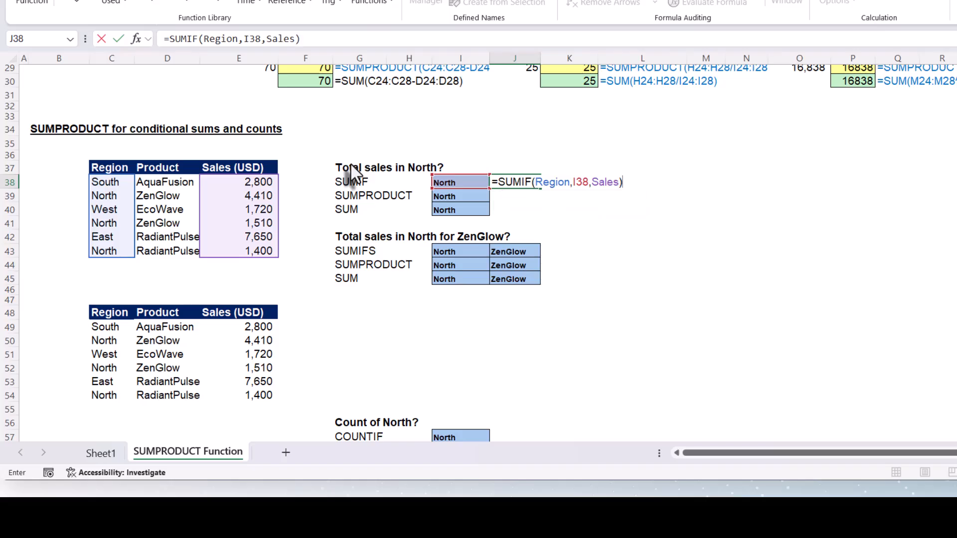
{"action": "key", "text": "Return"}
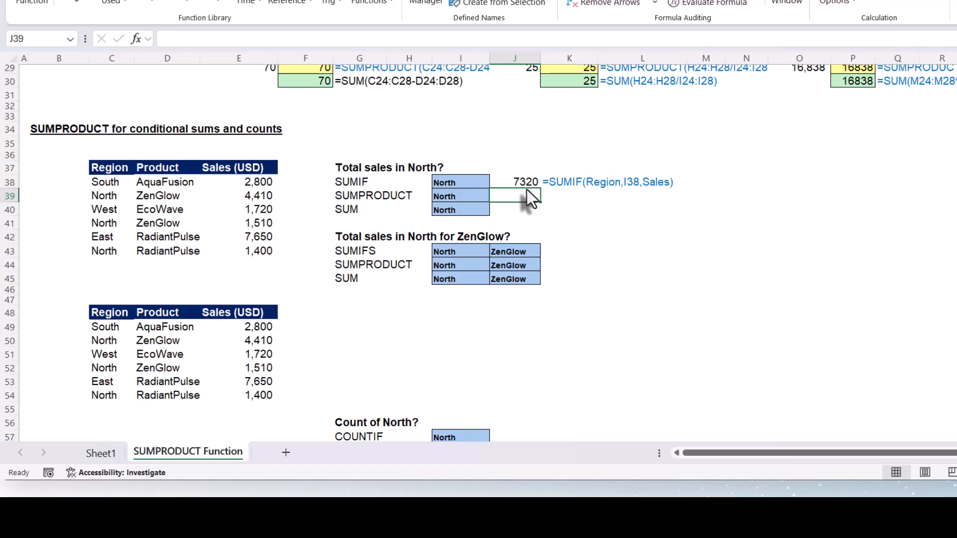
{"action": "left_click", "coordinate": [516, 182]}
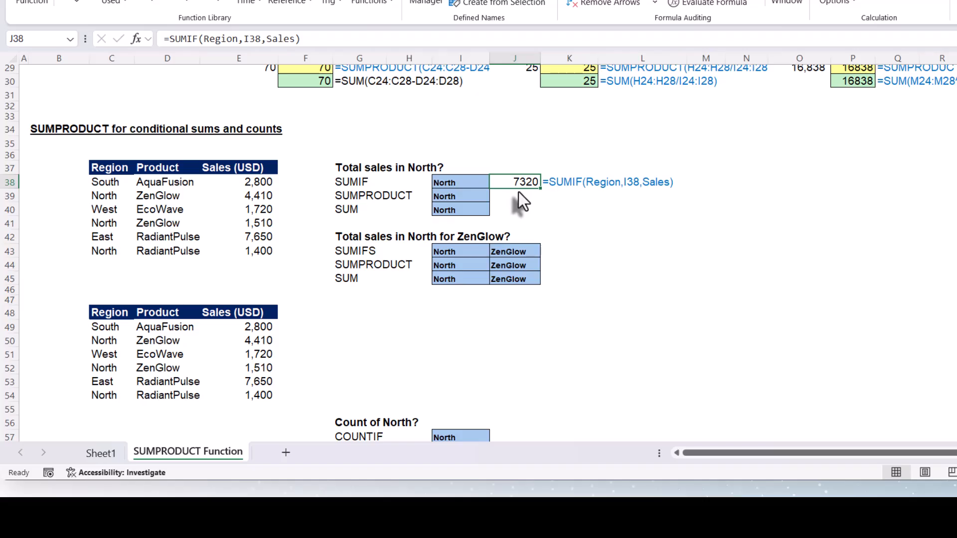
{"action": "left_click", "coordinate": [518, 199]}
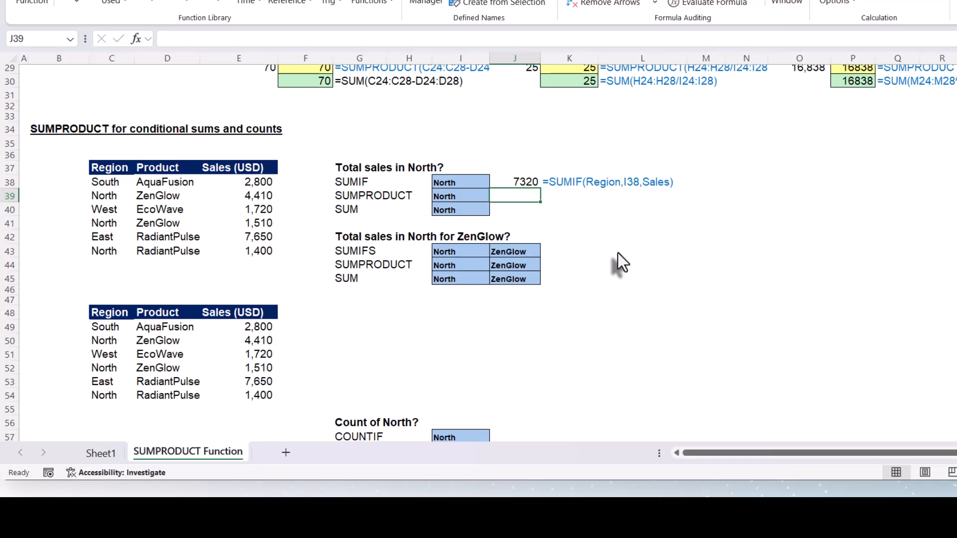
Enter =SUMPRODUCT((Region=I39)*Sales) in J39 to total the North sales using the named ranges.
{"action": "type", "text": "=s"}
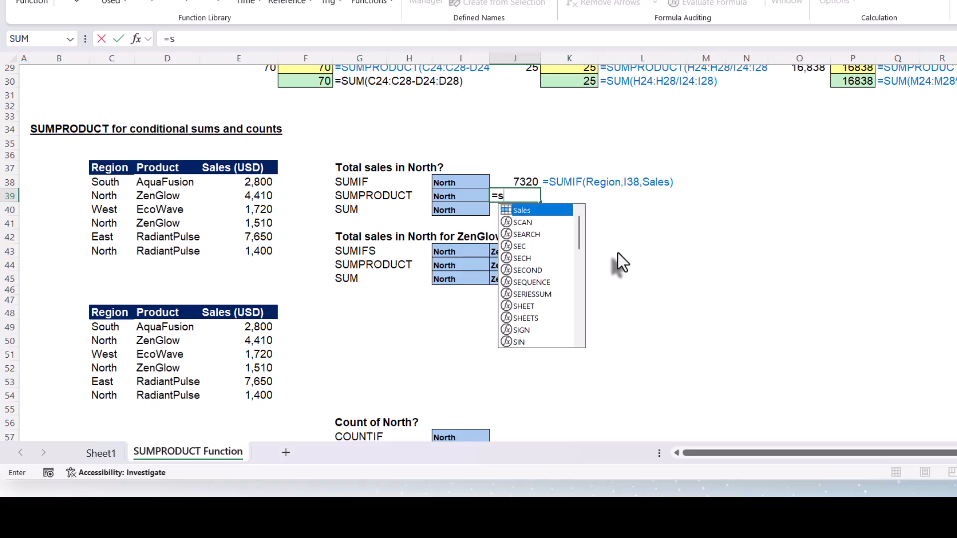
{"action": "type", "text": "ump"}
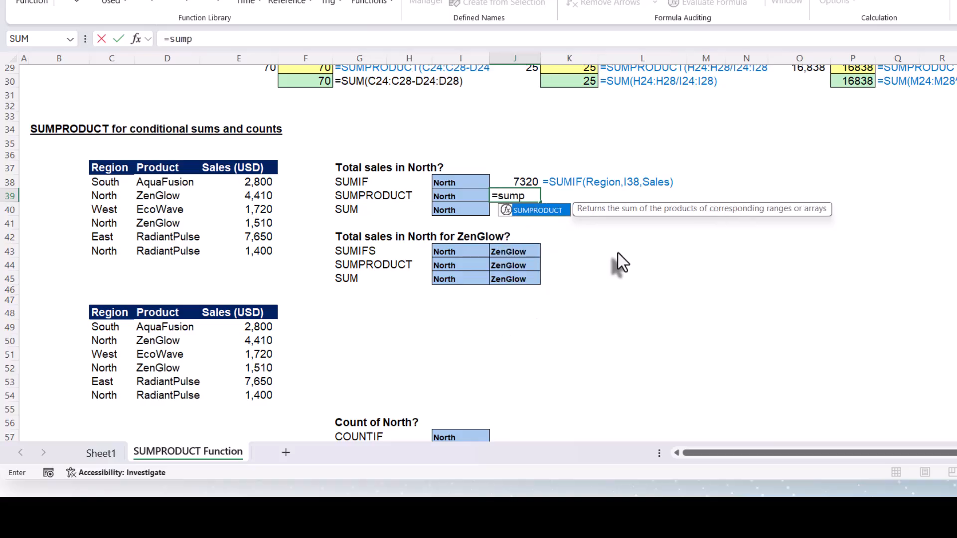
{"action": "key", "text": "Tab"}
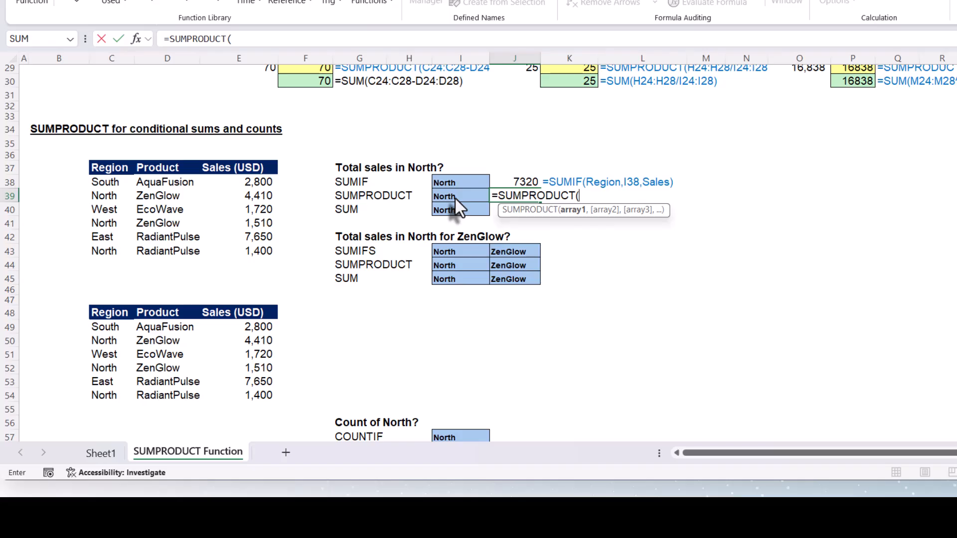
{"action": "type", "text": "(rg"}
{"action": "key", "text": "BackSpace"}
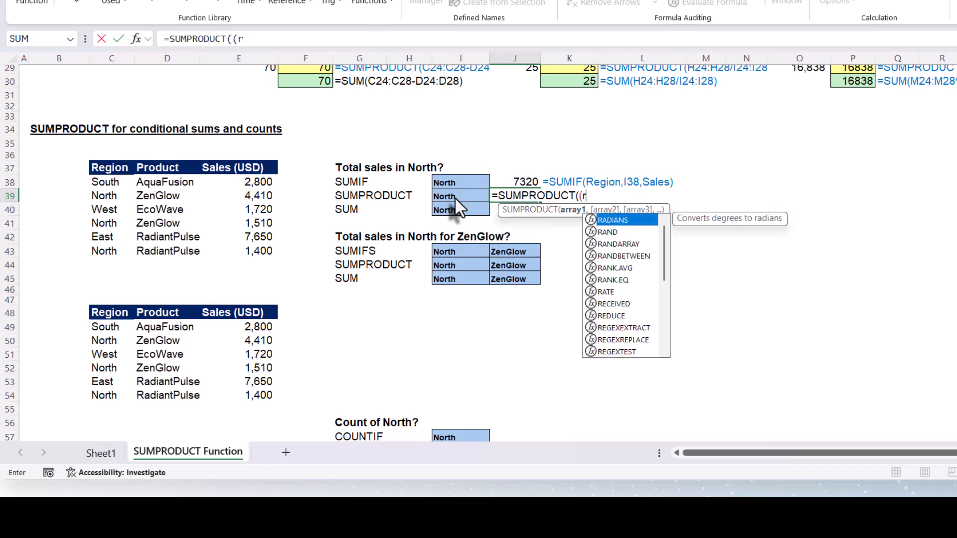
{"action": "type", "text": "eg"}
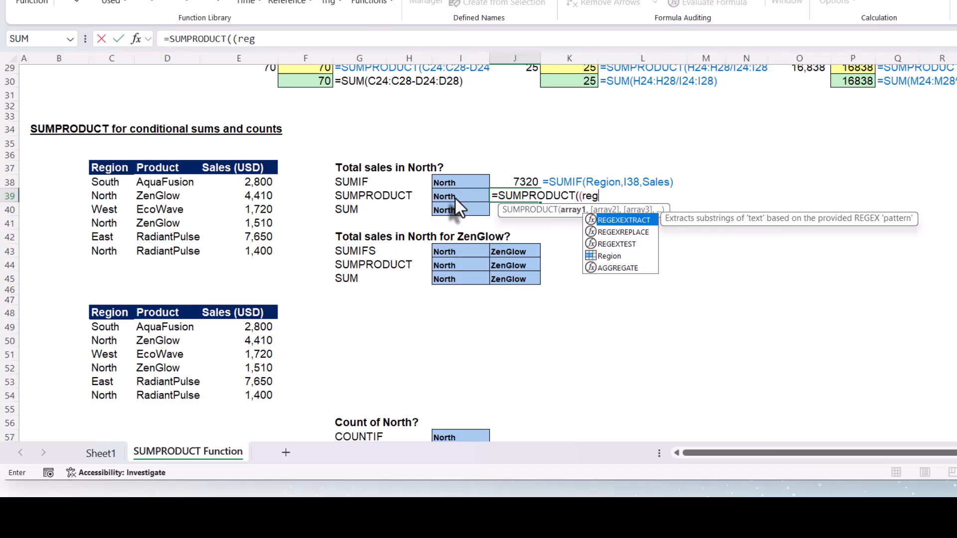
{"action": "type", "text": "i"}
{"action": "key", "text": "Tab"}
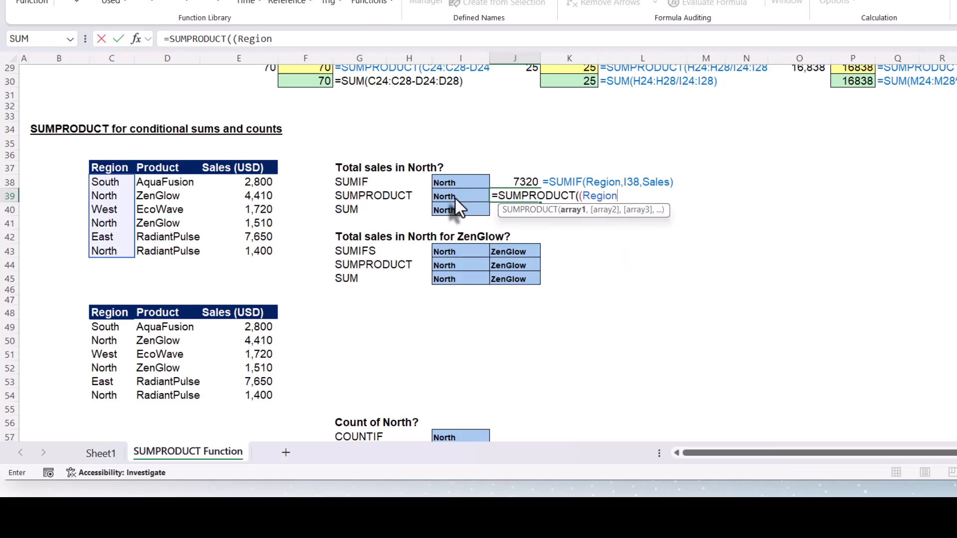
{"action": "type", "text": "="}
{"action": "left_click", "coordinate": [456, 199]}
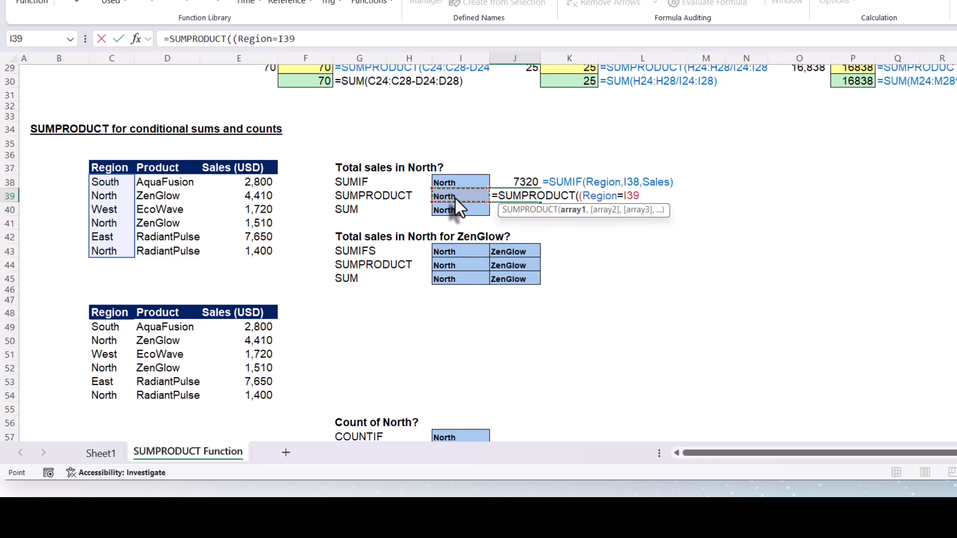
{"action": "type", "text": ")*"}
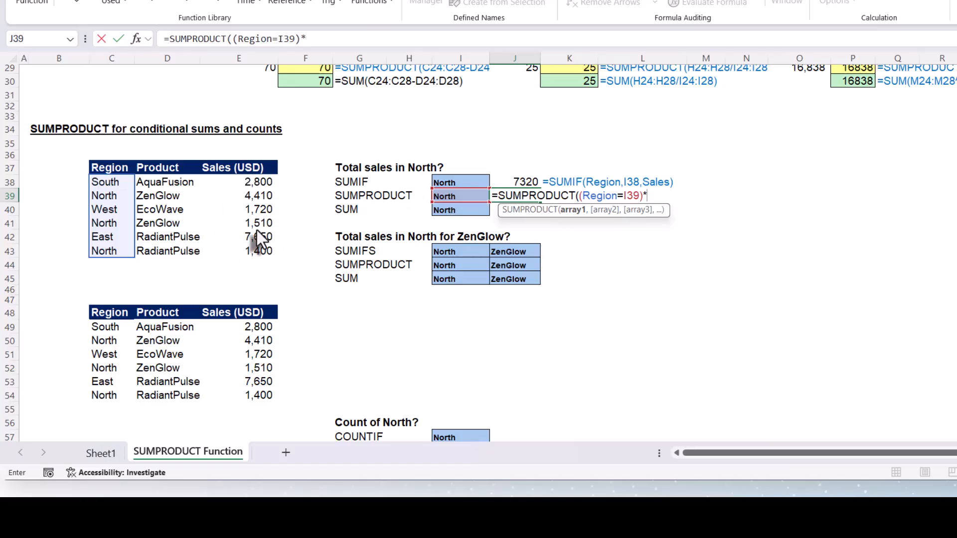
{"action": "type", "text": "Sales"}
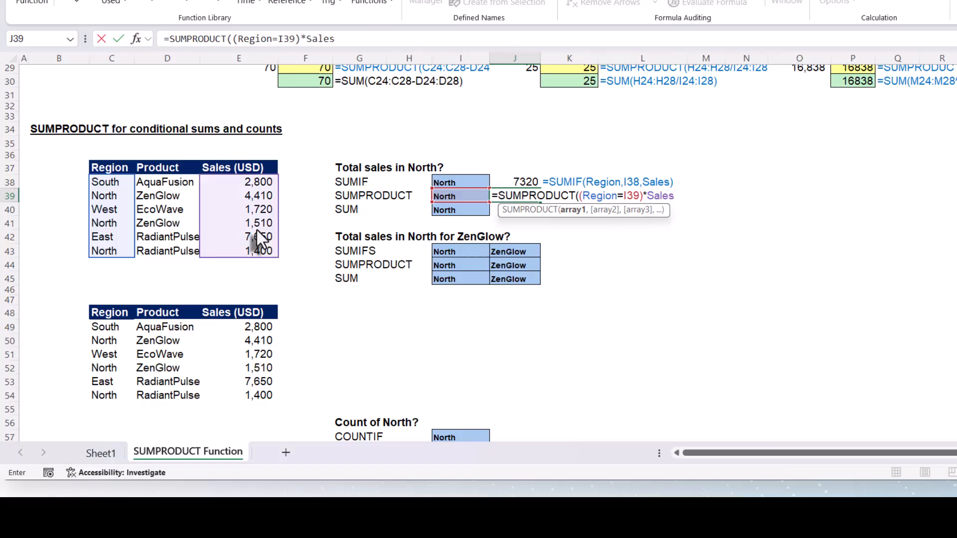
{"action": "type", "text": ")"}
{"action": "key", "text": "Return"}
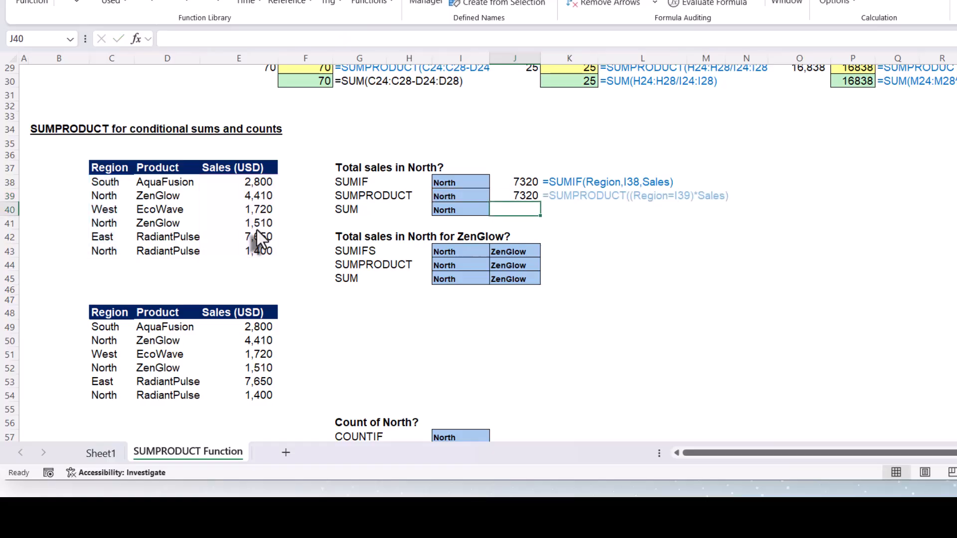
Examine the SUMPRODUCT formula in J39, checking what its (Region=I39) condition evaluates to, and leave the formula as it is.
{"action": "left_click", "coordinate": [501, 196]}
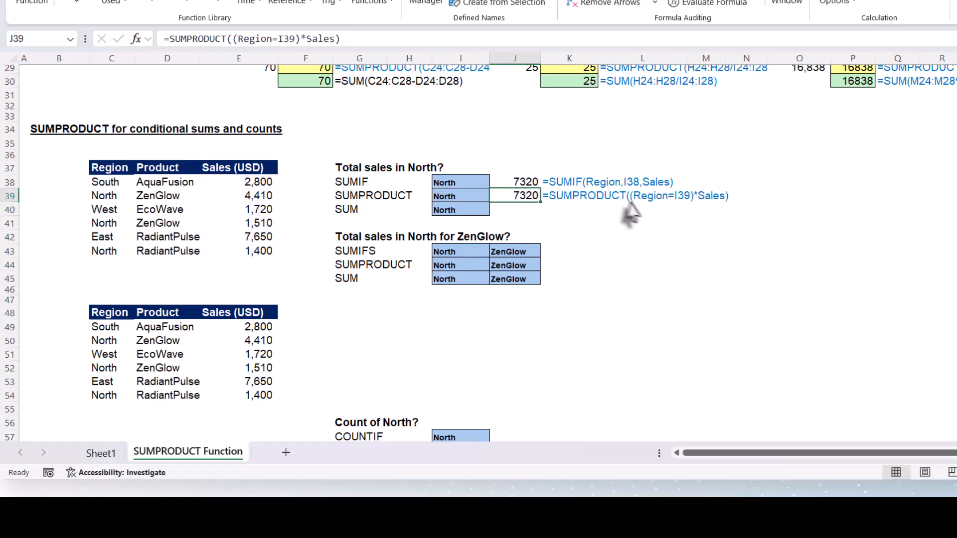
{"action": "left_click", "coordinate": [564, 198]}
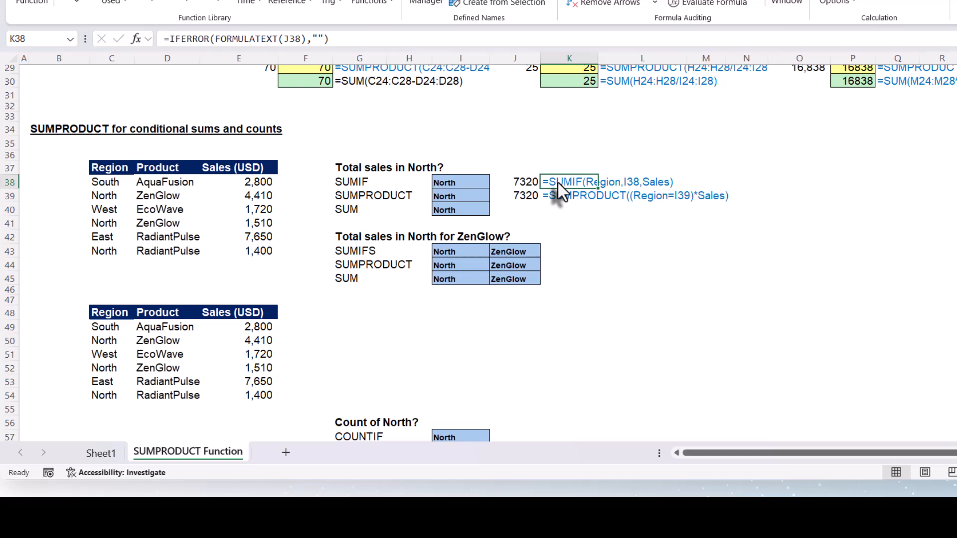
{"action": "left_click", "coordinate": [515, 197]}
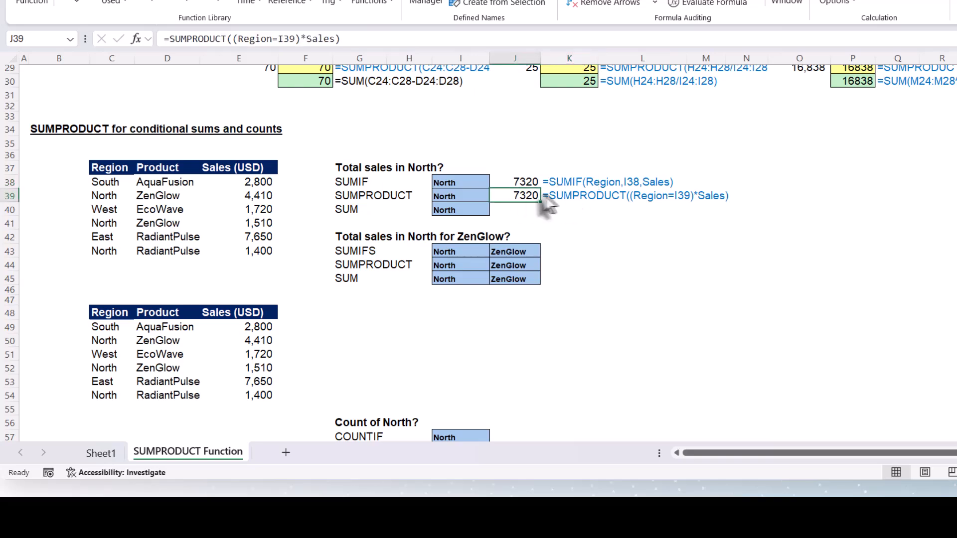
{"action": "double_click", "coordinate": [527, 199]}
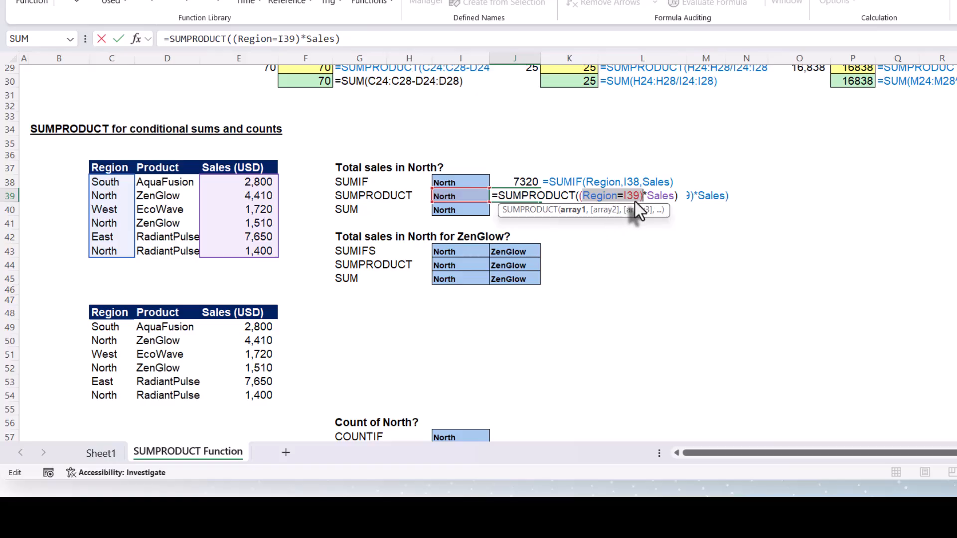
{"action": "left_click", "coordinate": [605, 196]}
{"action": "left_click_drag", "start_coordinate": [578, 197], "coordinate": [648, 197]}
{"action": "left_click_drag", "start_coordinate": [580, 197], "coordinate": [617, 201]}
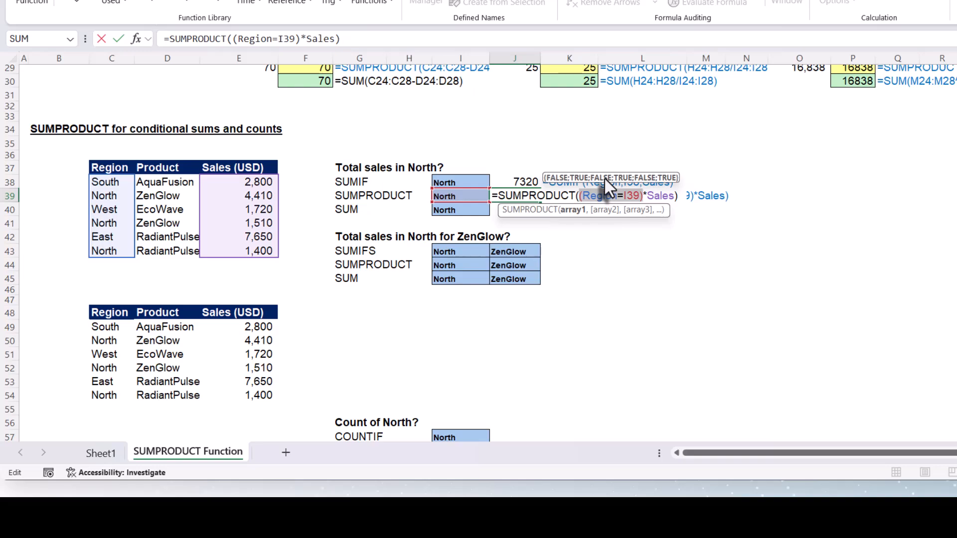
{"action": "key", "text": "Escape"}
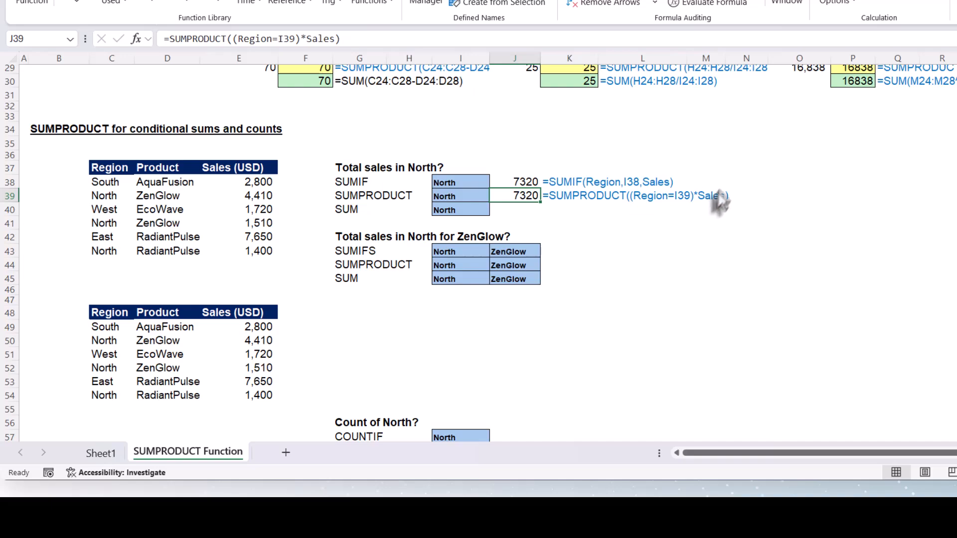
Enter =Region=I39 in O39 to spill the region test for every table row, and select the spilled range.
{"action": "left_click", "coordinate": [799, 195]}
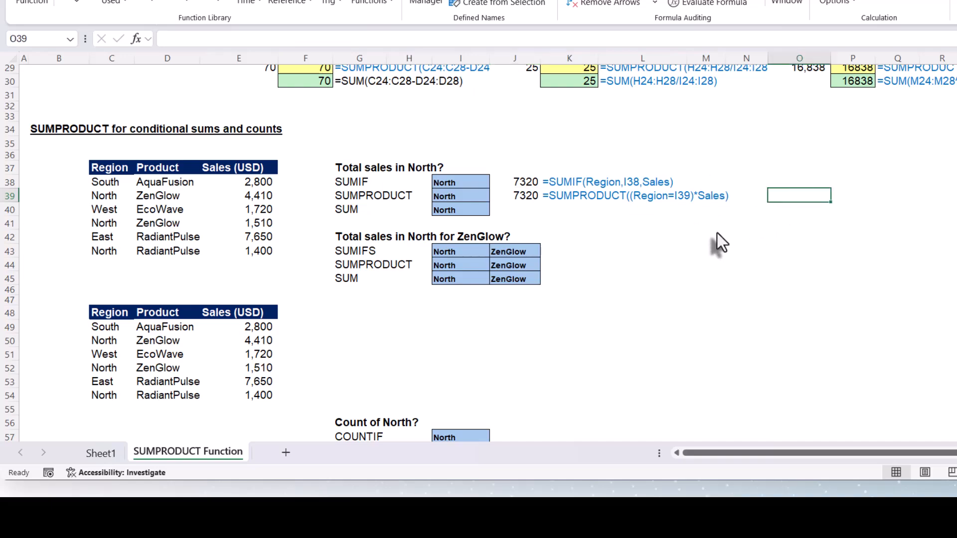
{"action": "type", "text": "="}
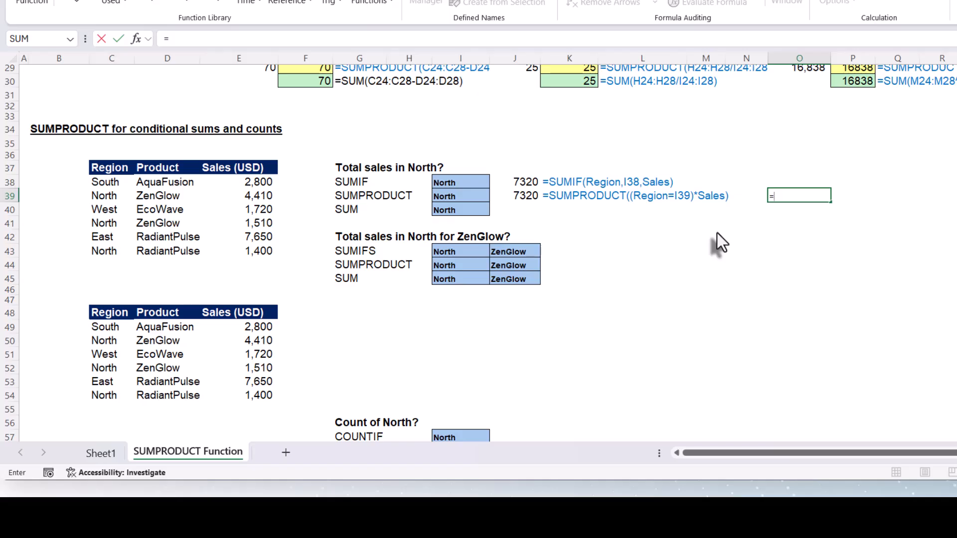
{"action": "type", "text": "region"}
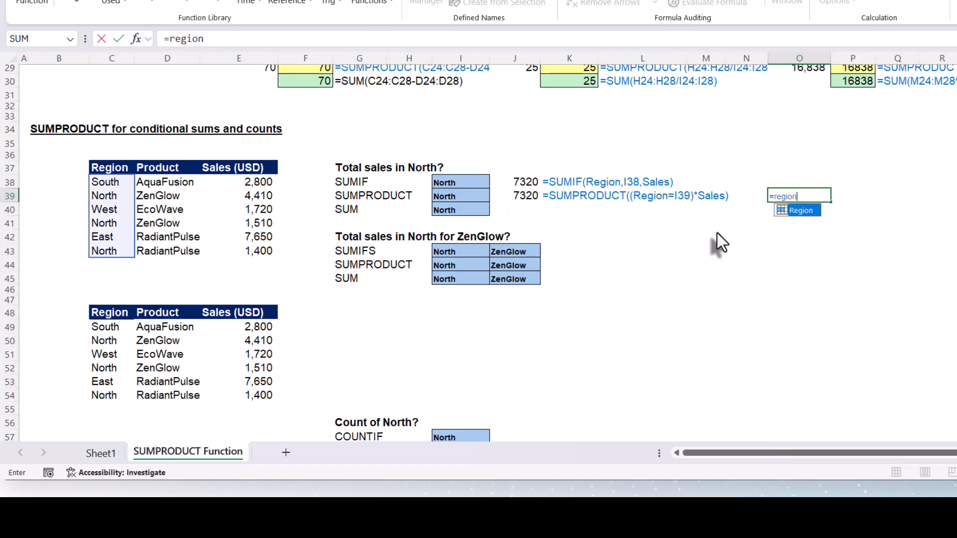
{"action": "key", "text": "Tab"}
{"action": "type", "text": "="}
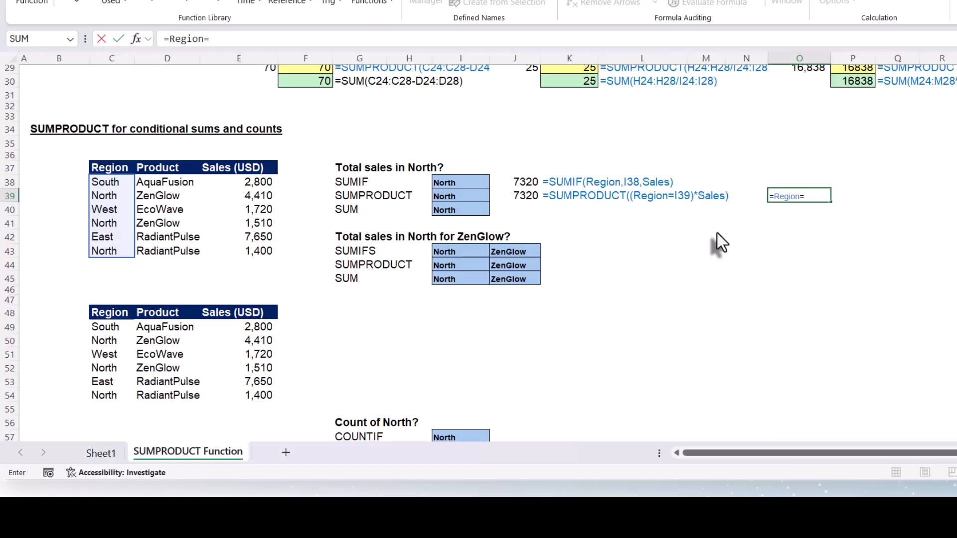
{"action": "left_click", "coordinate": [468, 197]}
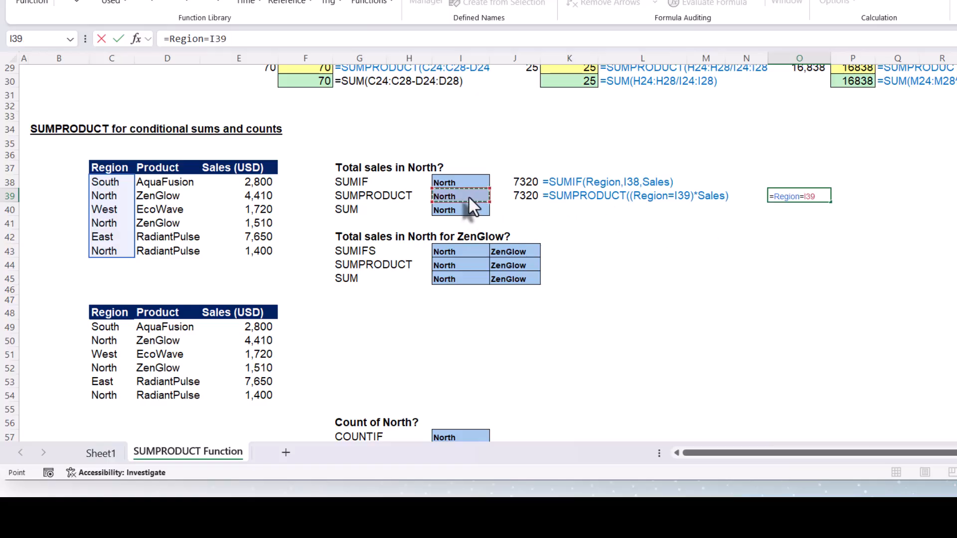
{"action": "key", "text": "Return"}
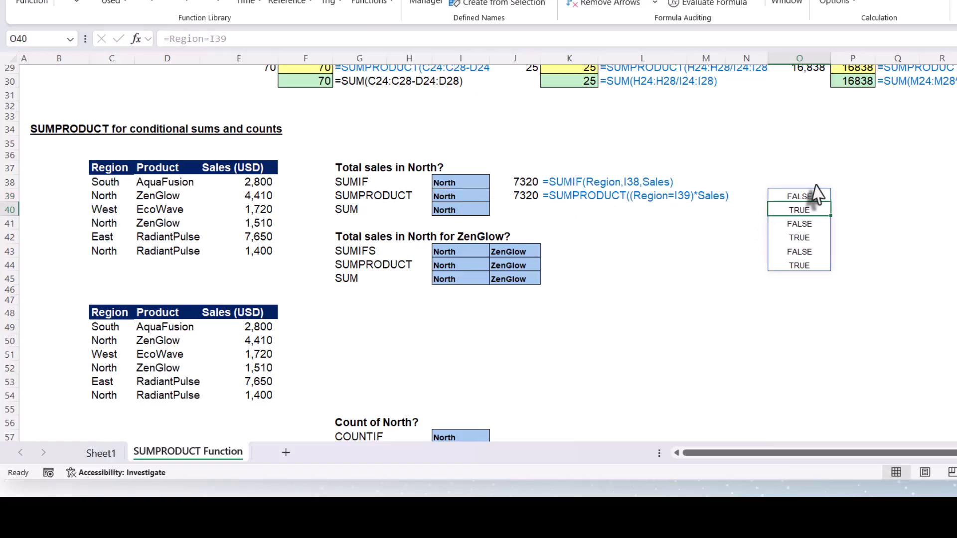
{"action": "left_click_drag", "start_coordinate": [809, 195], "coordinate": [806, 267]}
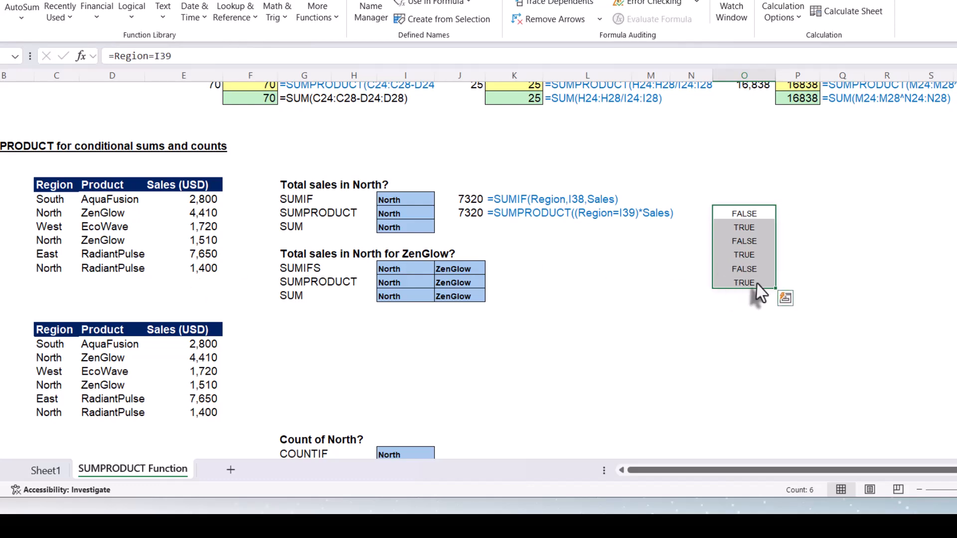
Enter =Sales in P39 to spill the sales amounts beside the region test.
{"action": "left_click", "coordinate": [794, 215]}
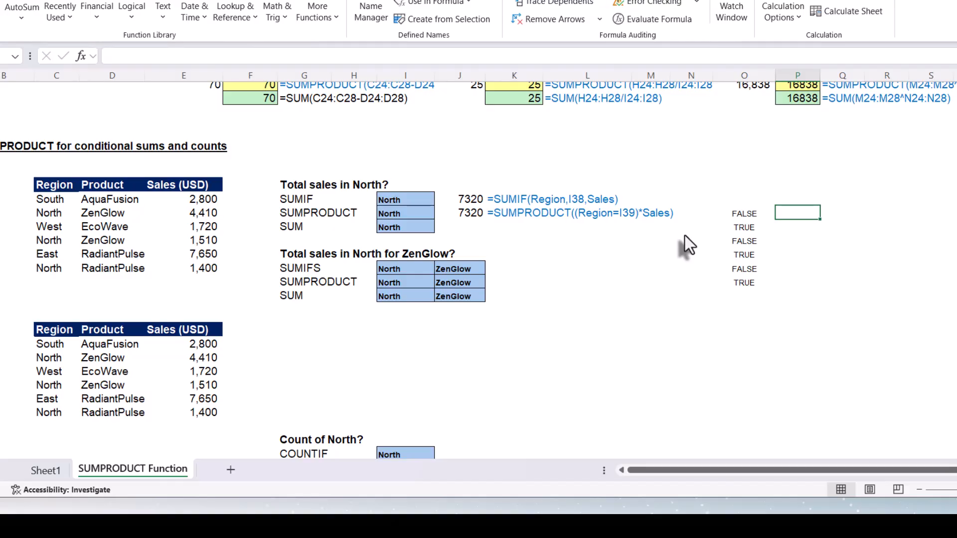
{"action": "type", "text": "=Sales"}
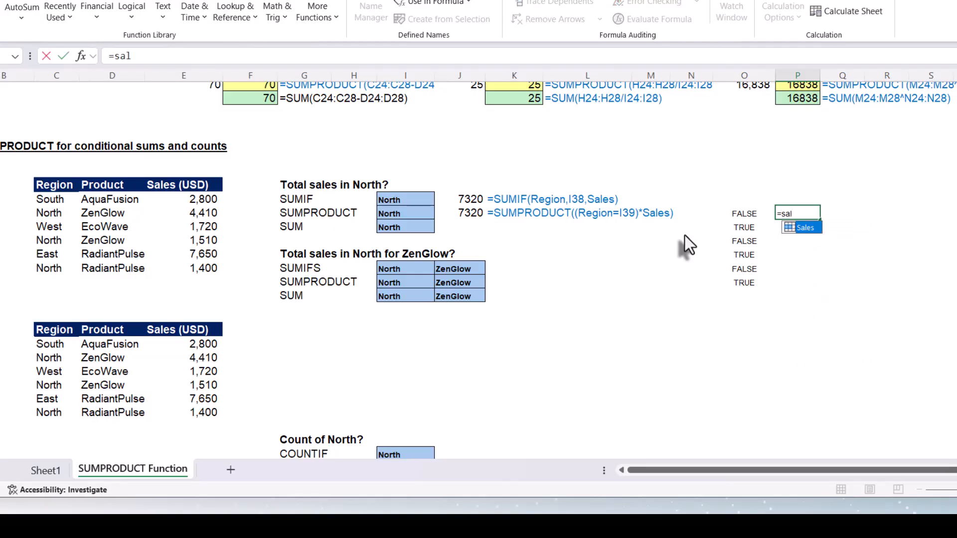
{"action": "key", "text": "Return"}
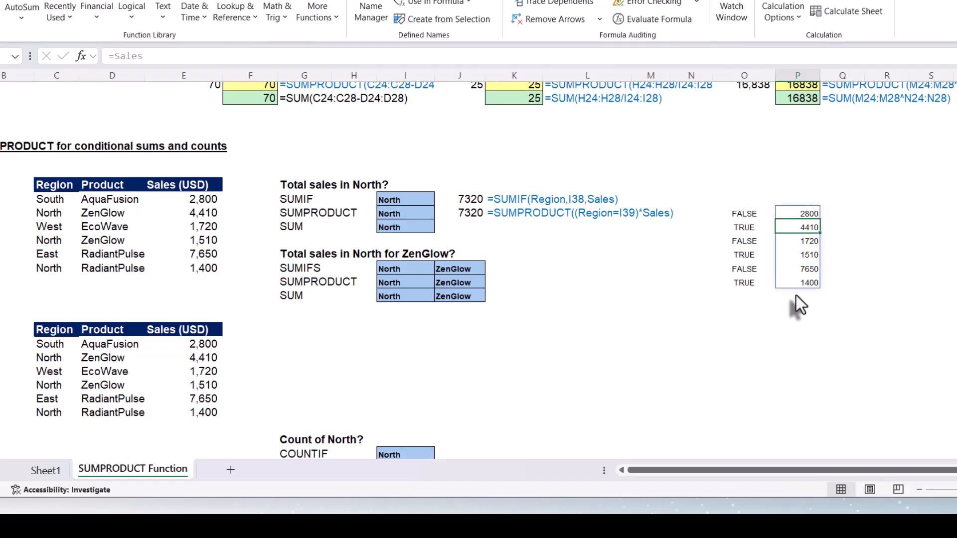
Enter =O39*P39 in Q39 to multiply the region test by the sales, and fill it down to Q44.
{"action": "left_click", "coordinate": [847, 212]}
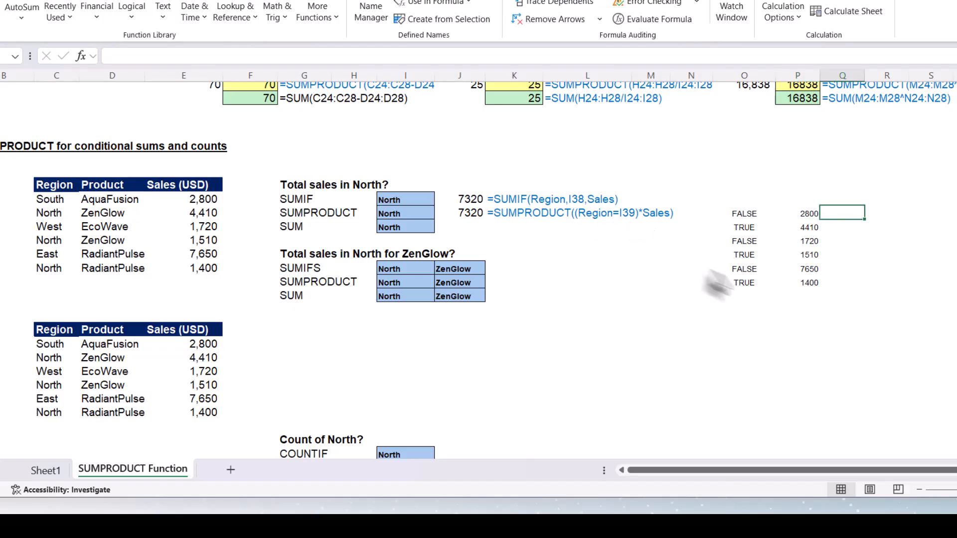
{"action": "type", "text": "="}
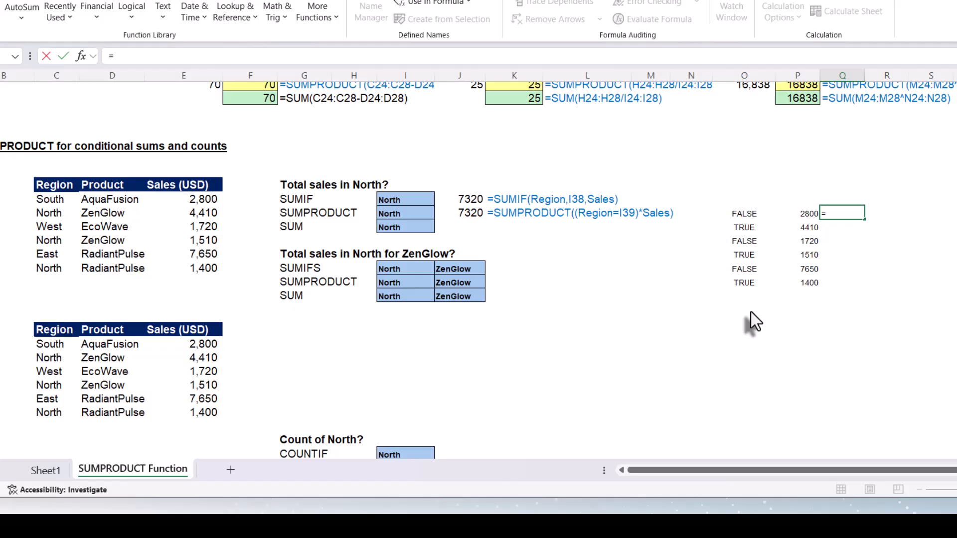
{"action": "key", "text": "Left"}
{"action": "key", "text": "Left"}
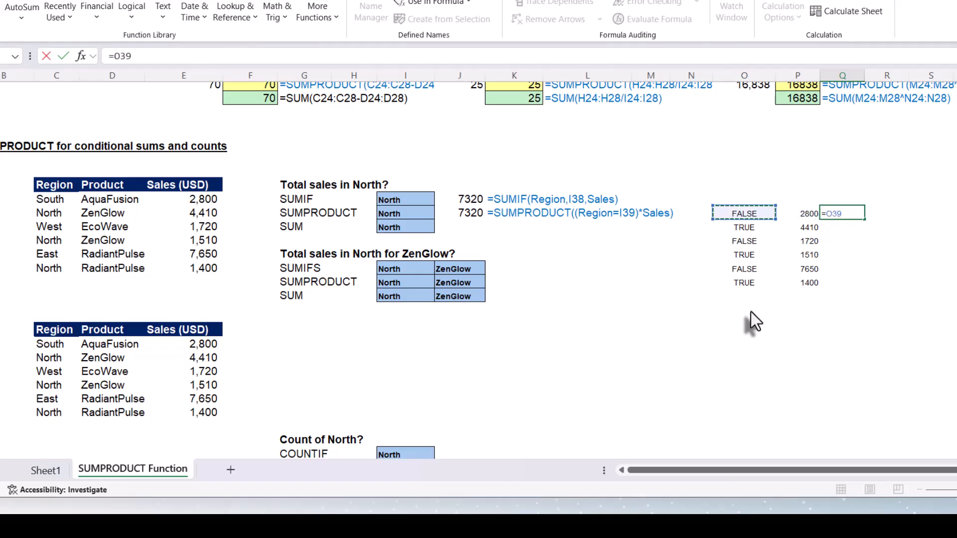
{"action": "type", "text": "*"}
{"action": "key", "text": "Left"}
{"action": "key", "text": "Return"}
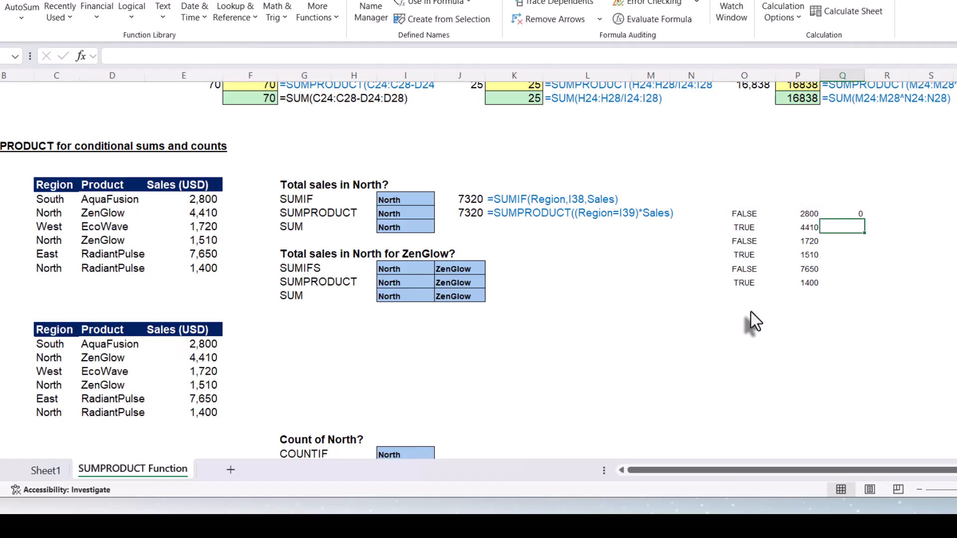
{"action": "left_click", "coordinate": [853, 216]}
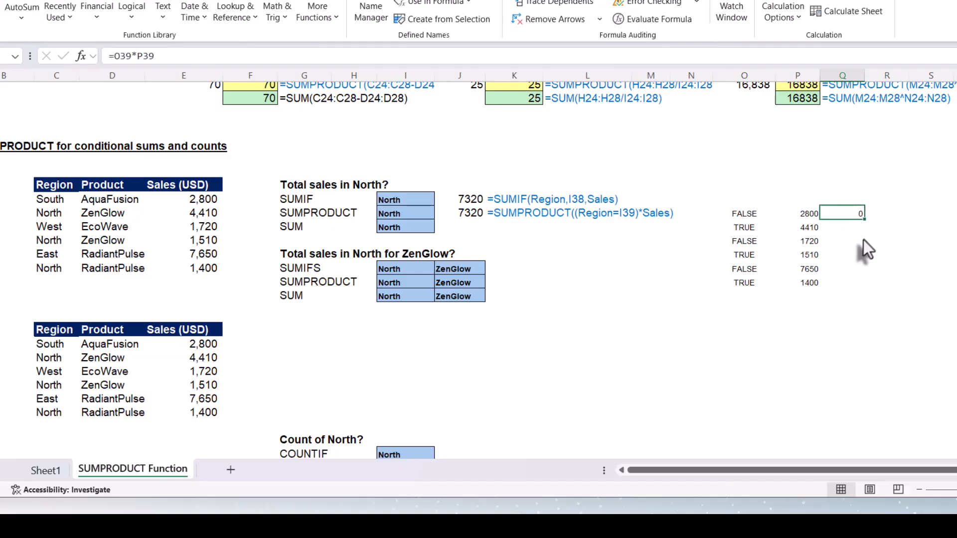
{"action": "double_click", "coordinate": [863, 220]}
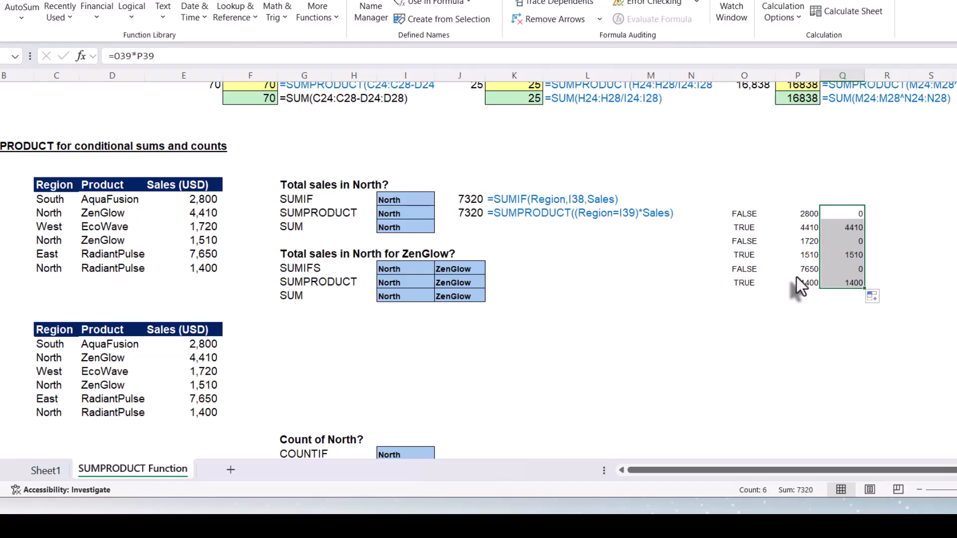
Enter =O39#*P39# in R39 to multiply the two spilled ranges with a single dynamic array formula.
{"action": "left_click", "coordinate": [887, 213]}
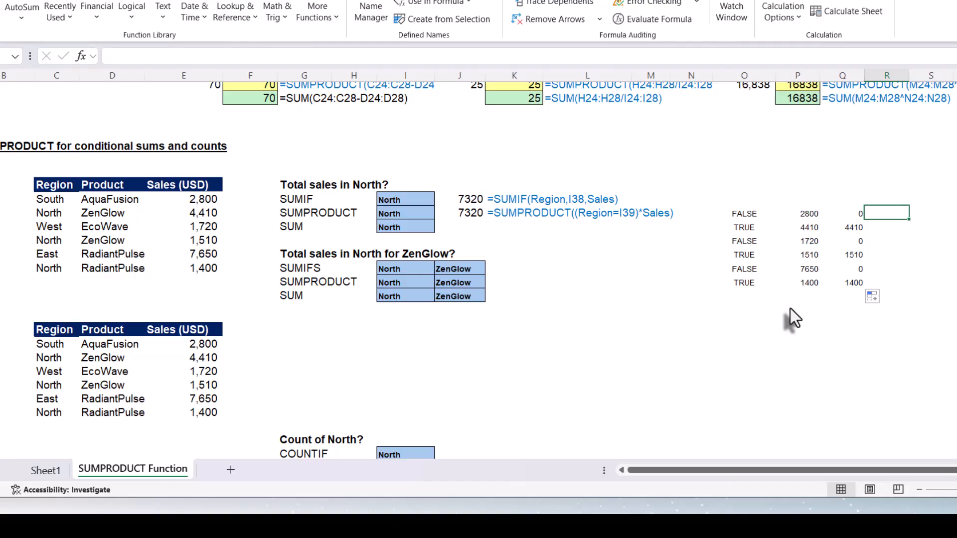
{"action": "type", "text": "="}
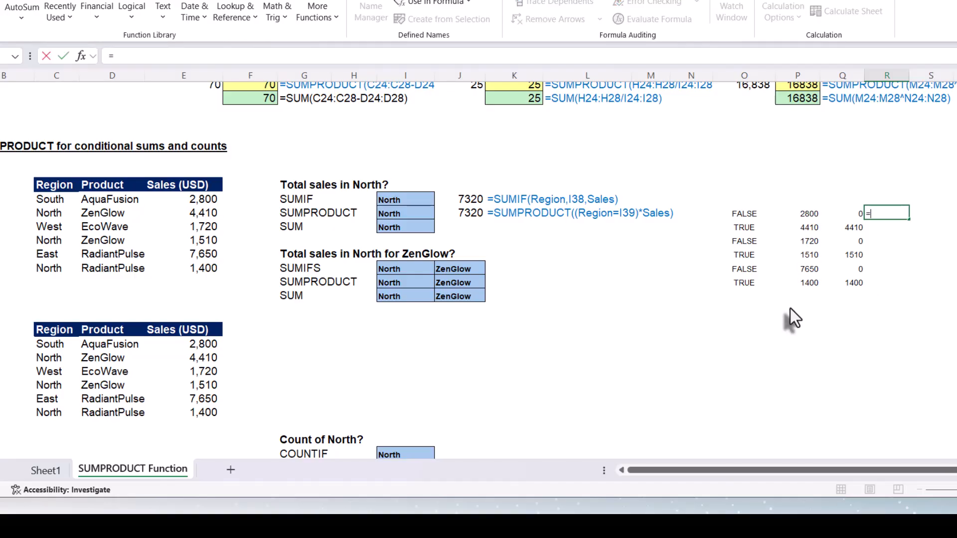
{"action": "left_click", "coordinate": [737, 216]}
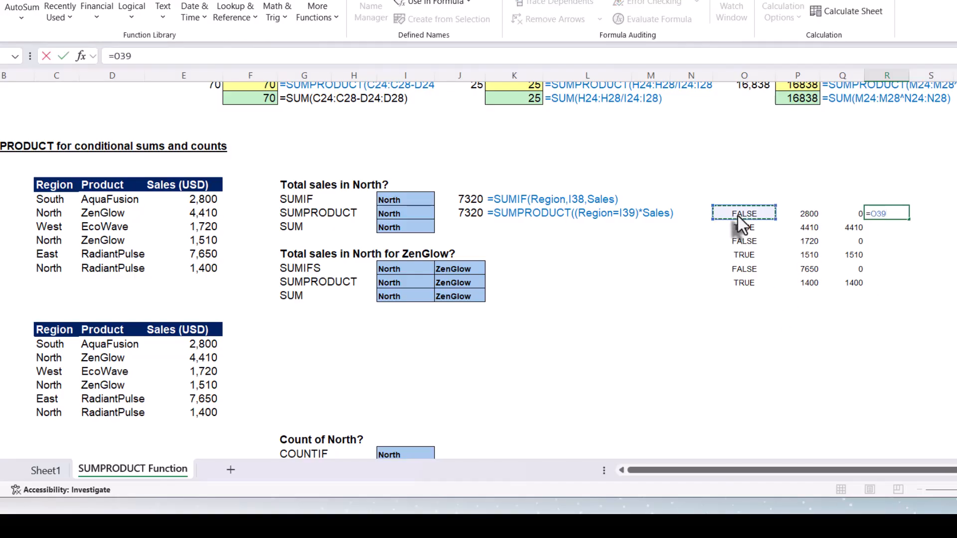
{"action": "type", "text": "#"}
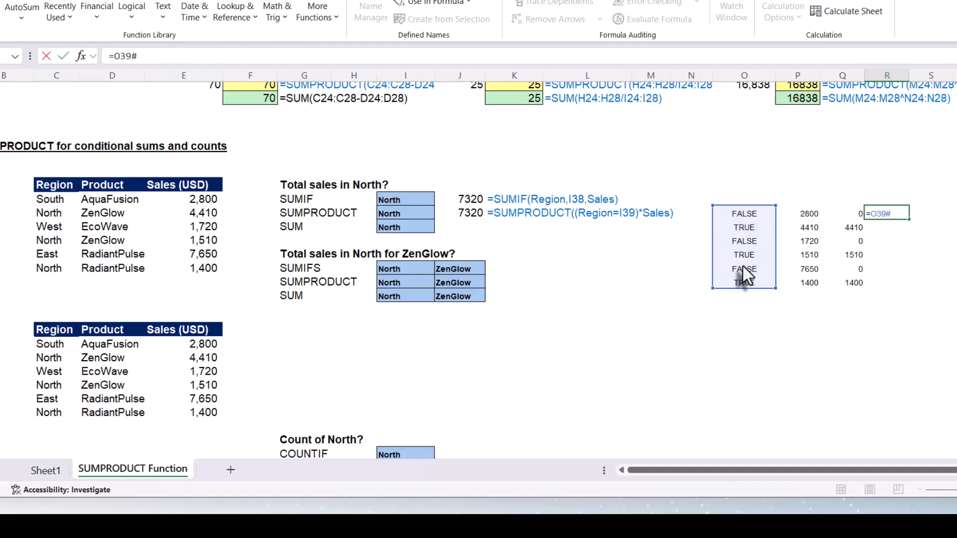
{"action": "type", "text": "*"}
{"action": "left_click", "coordinate": [805, 212]}
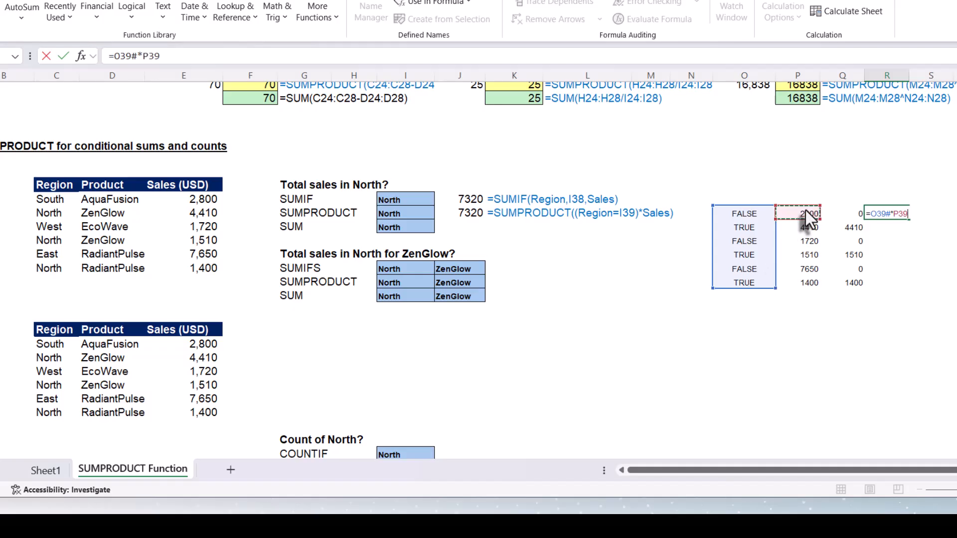
{"action": "type", "text": "#"}
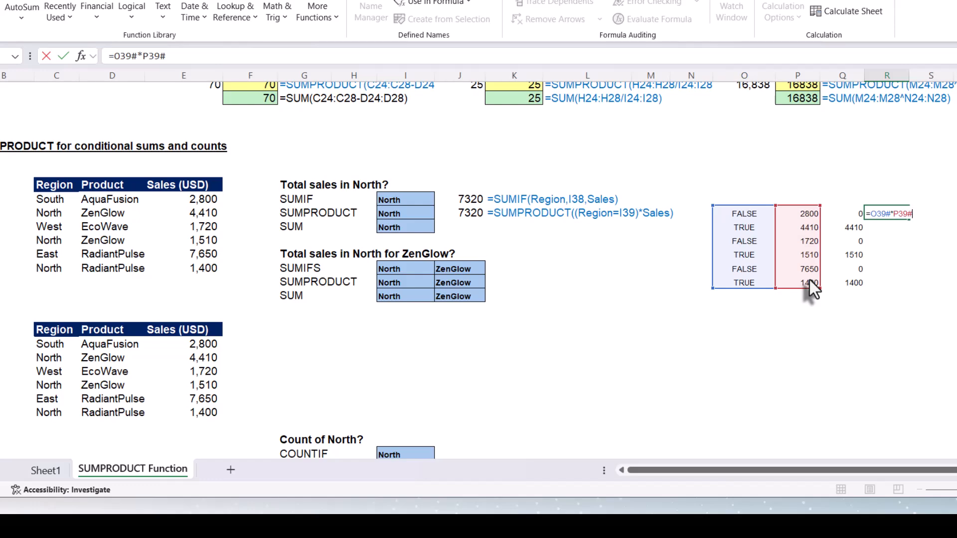
{"action": "key", "text": "Return"}
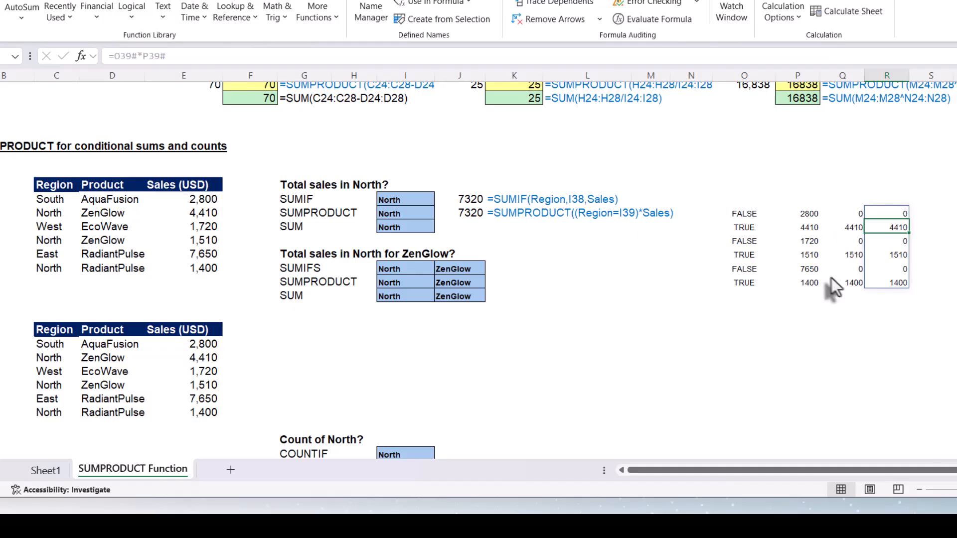
Total the multiplied sales in Q45 with =SUM(Q39:Q44).
{"action": "left_click", "coordinate": [850, 297]}
{"action": "key", "text": "alt+equal"}
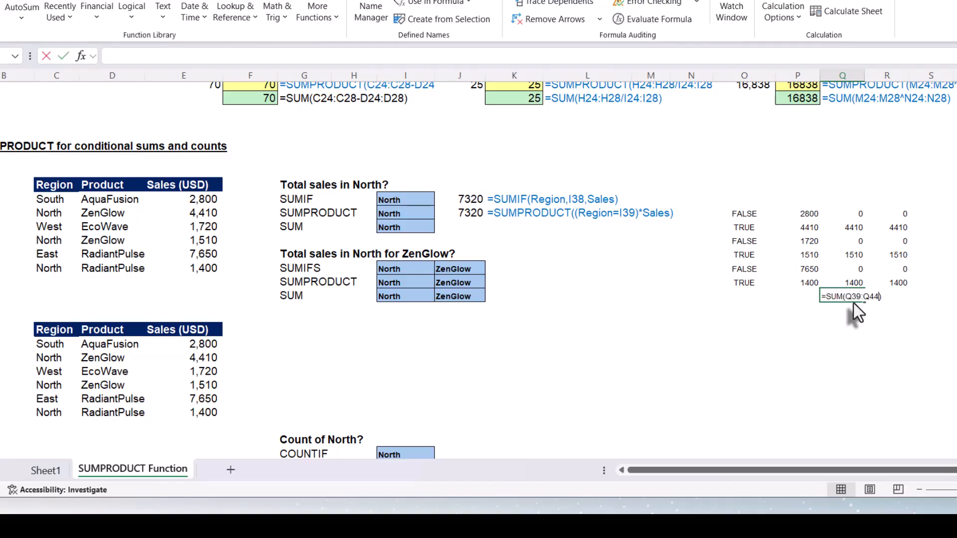
{"action": "key", "text": "Return"}
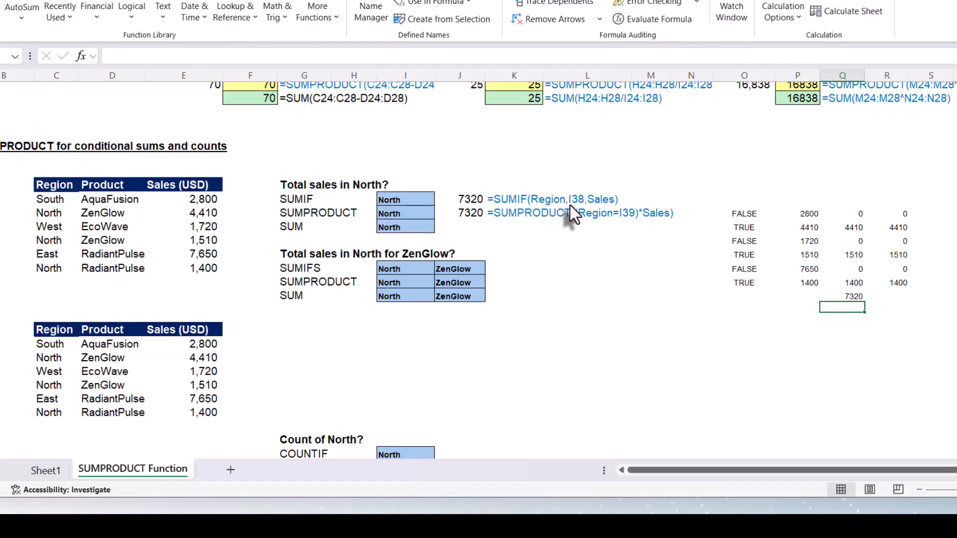
Enter =SUM((Region=I40)*Sales) in J40 to total the North sales with SUM alone.
{"action": "left_click", "coordinate": [471, 228]}
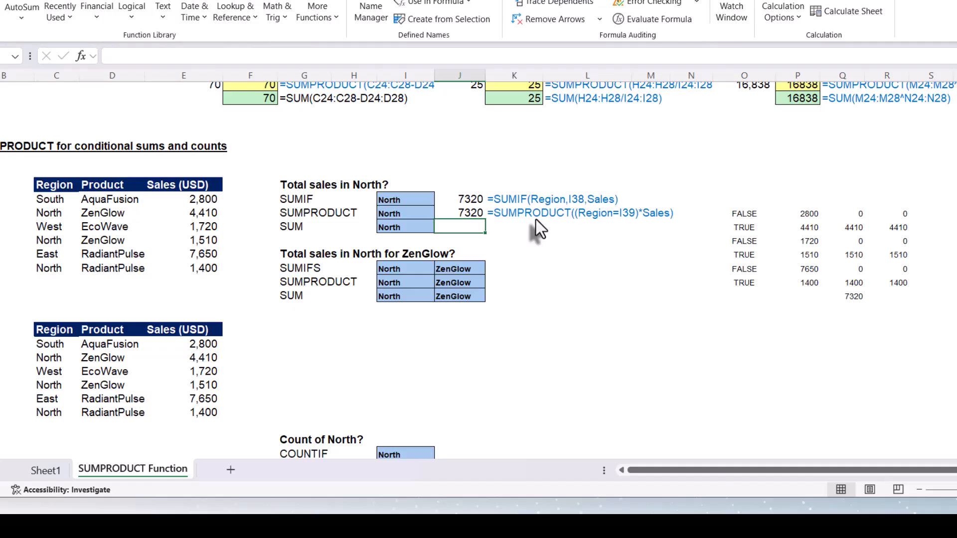
{"action": "left_click", "coordinate": [456, 213]}
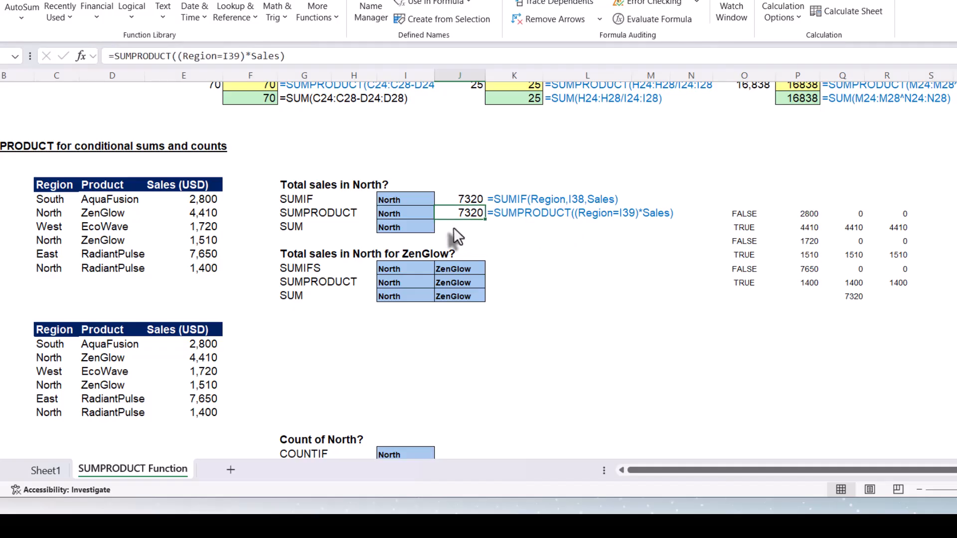
{"action": "left_click", "coordinate": [453, 227]}
{"action": "type", "text": "=SUM("}
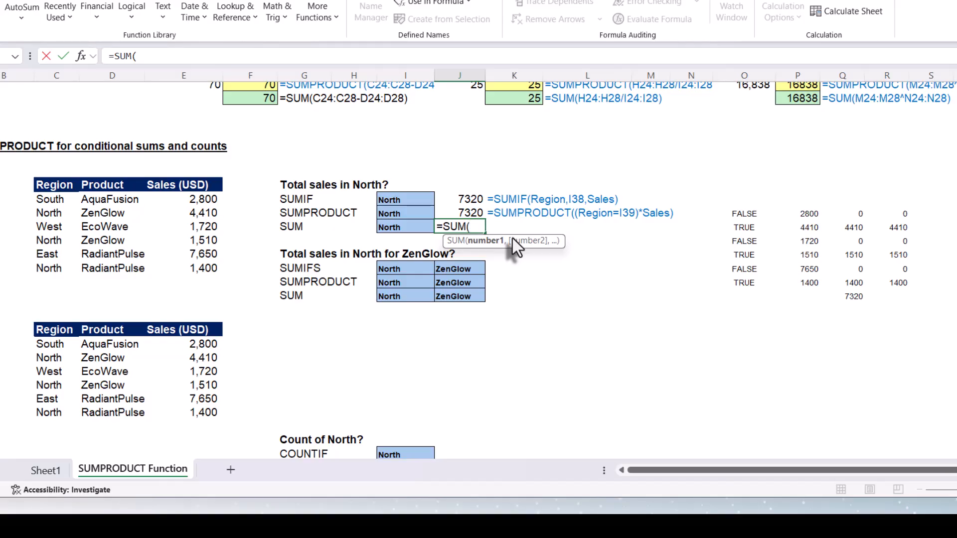
{"action": "type", "text": "(reg"}
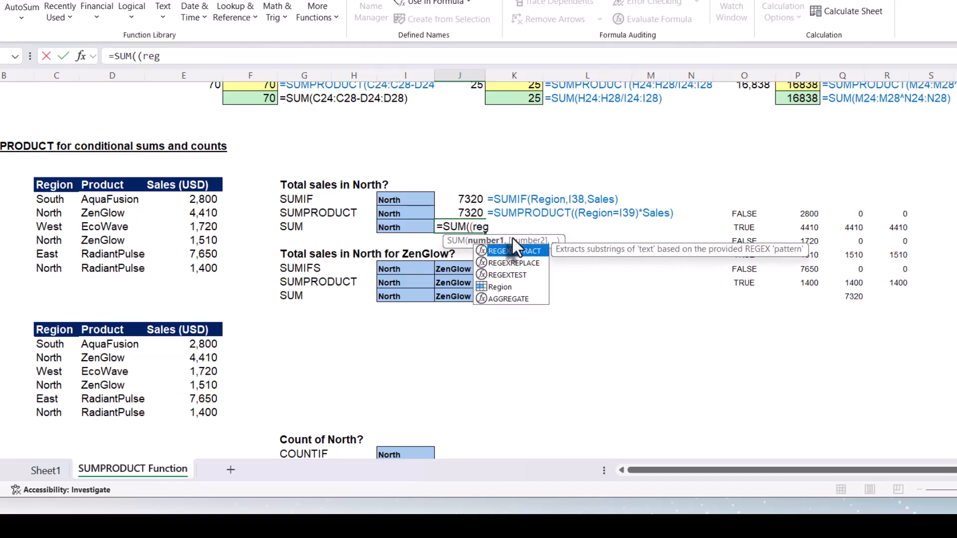
{"action": "type", "text": "i"}
{"action": "key", "text": "Tab"}
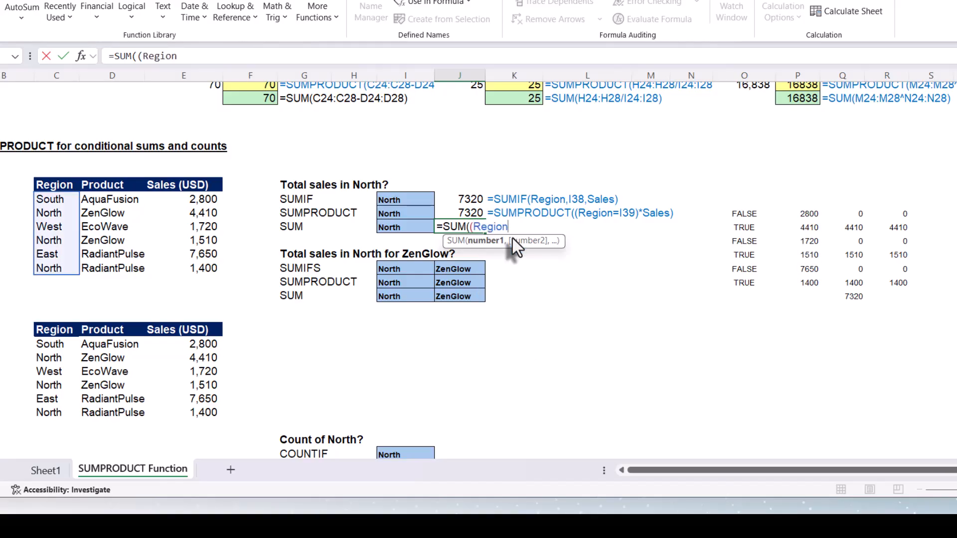
{"action": "type", "text": "="}
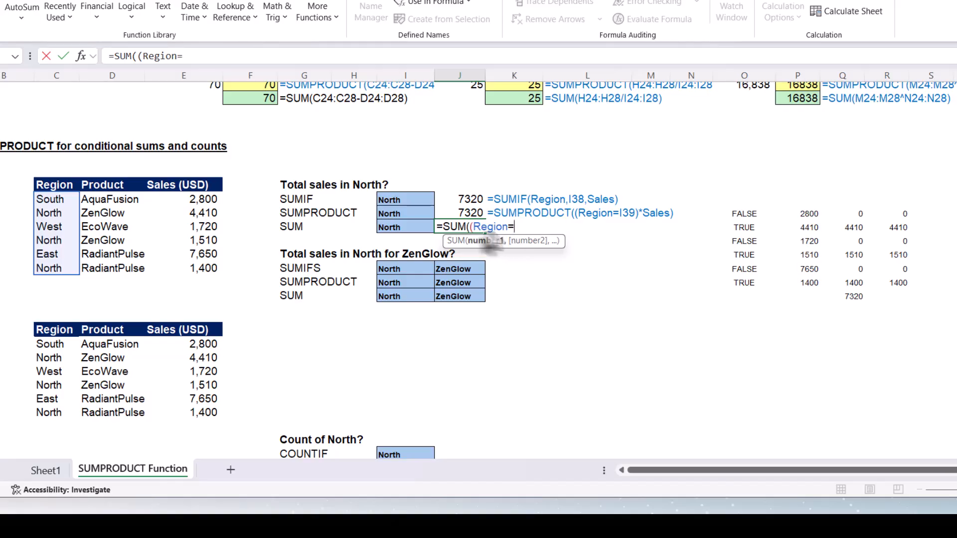
{"action": "left_click", "coordinate": [402, 226]}
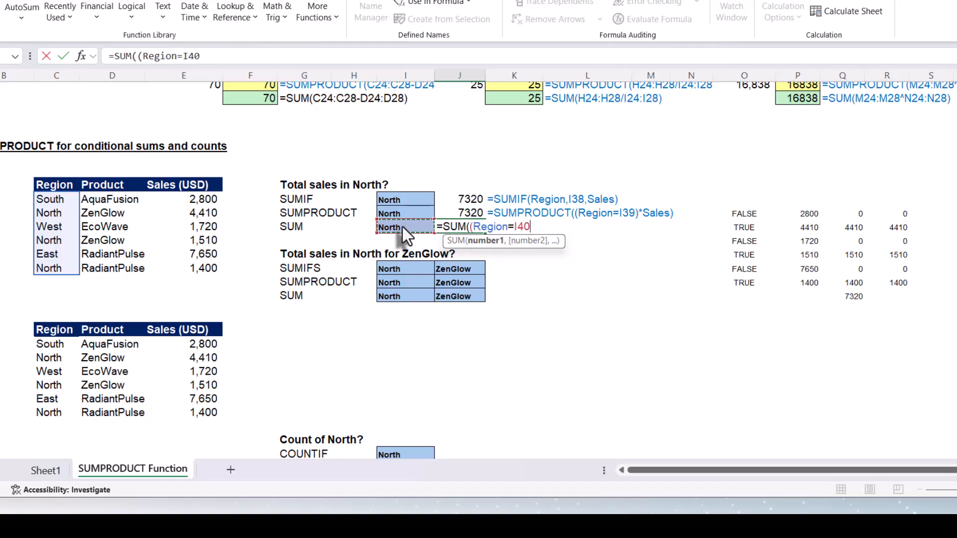
{"action": "type", "text": ")*sa"}
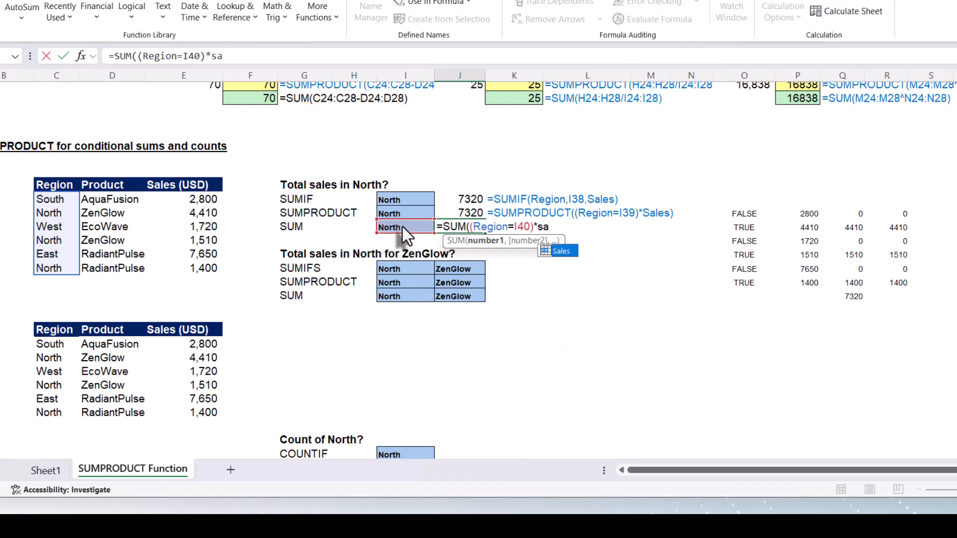
{"action": "key", "text": "Tab"}
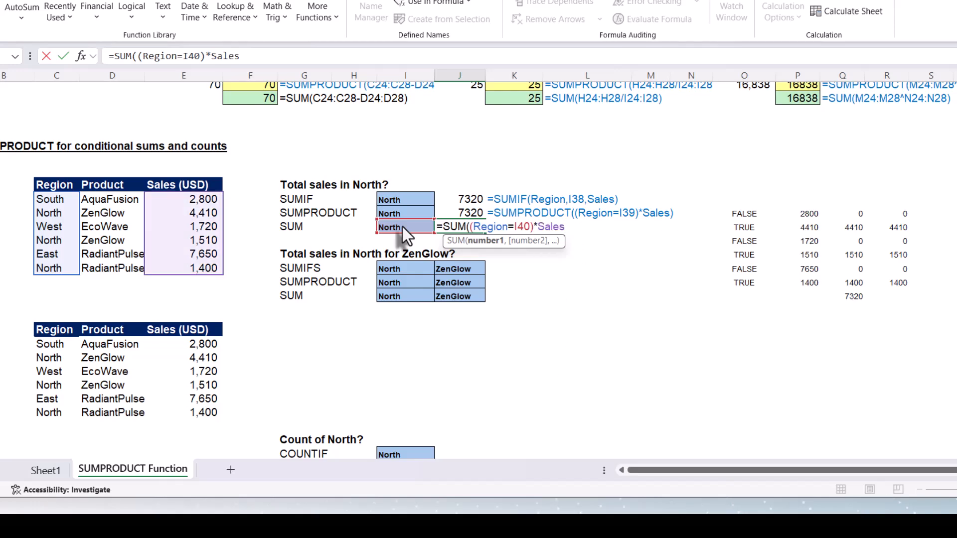
{"action": "type", "text": ")"}
{"action": "key", "text": "Return"}
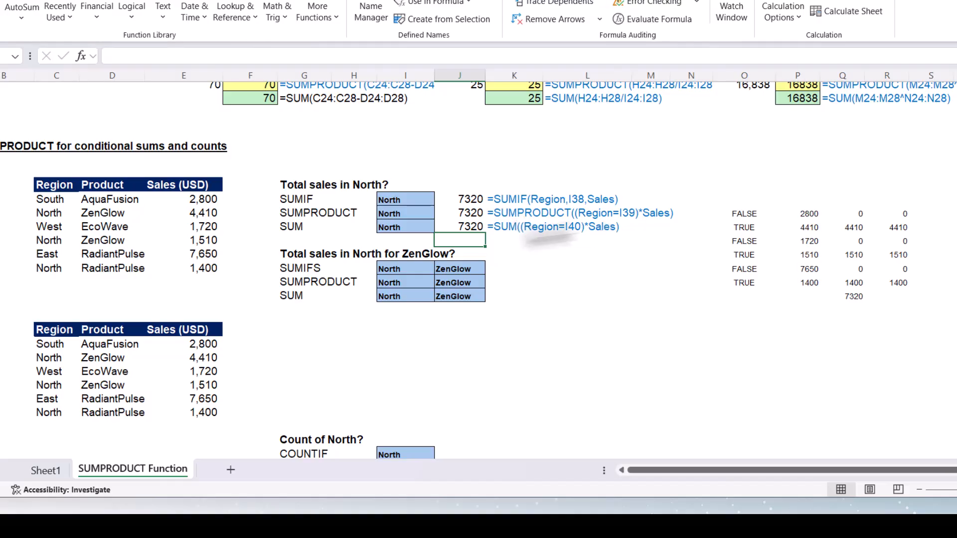
Examine the SUM formula in J40, then the North and ZenGlow criteria cells for the two-condition sales question.
{"action": "left_click", "coordinate": [525, 229]}
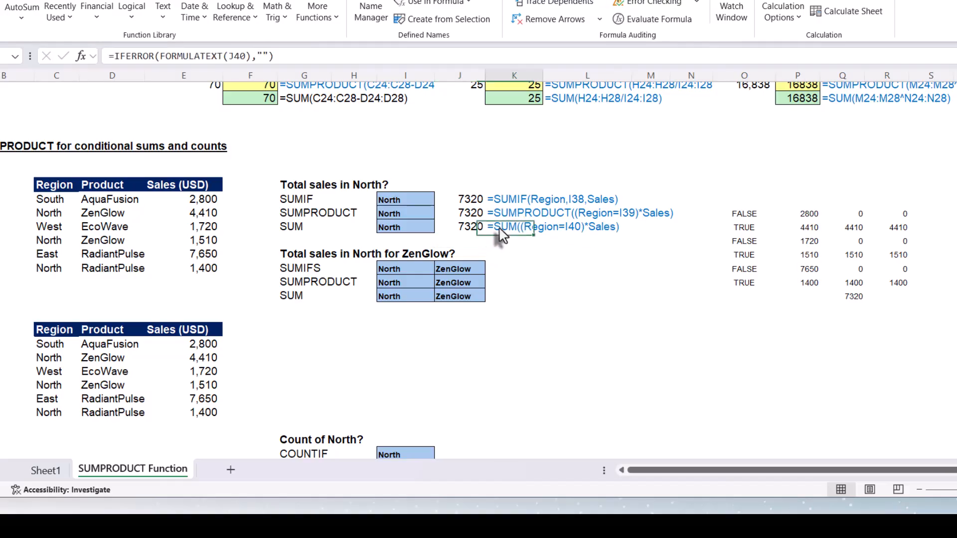
{"action": "left_click", "coordinate": [571, 241]}
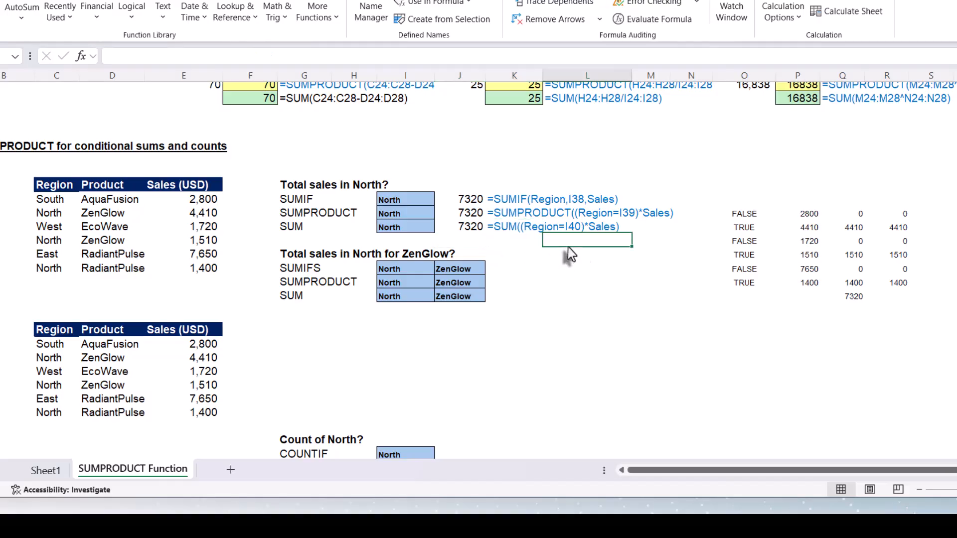
{"action": "left_click", "coordinate": [519, 231]}
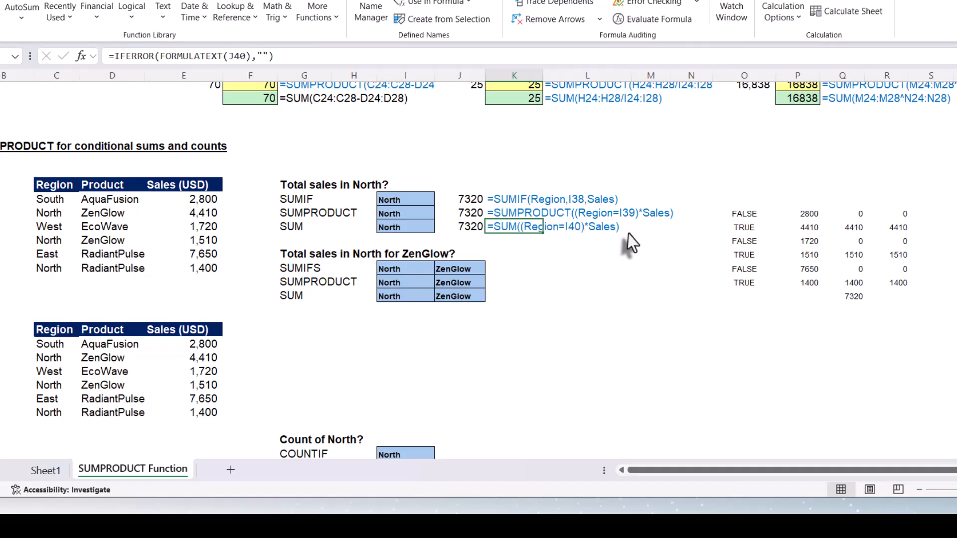
{"action": "key", "text": "Left"}
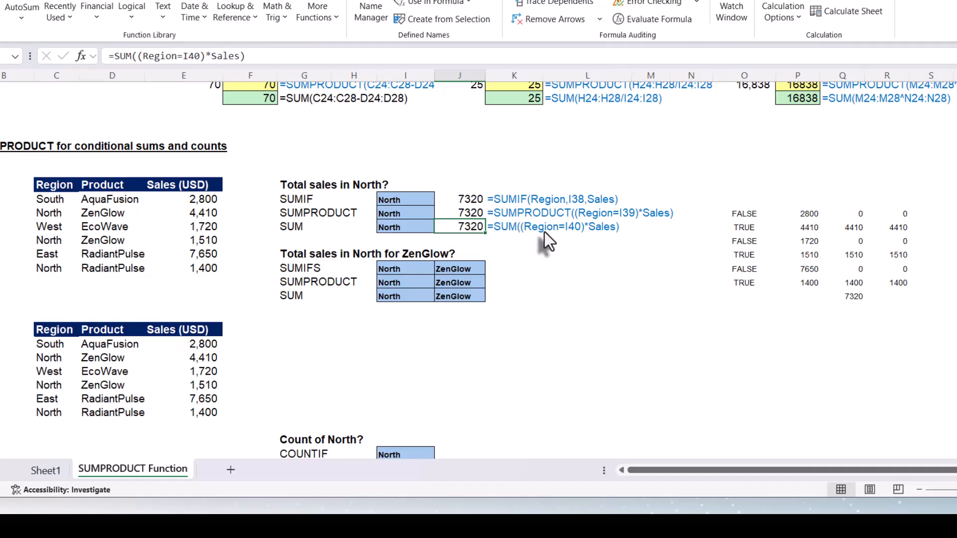
{"action": "left_click", "coordinate": [314, 270]}
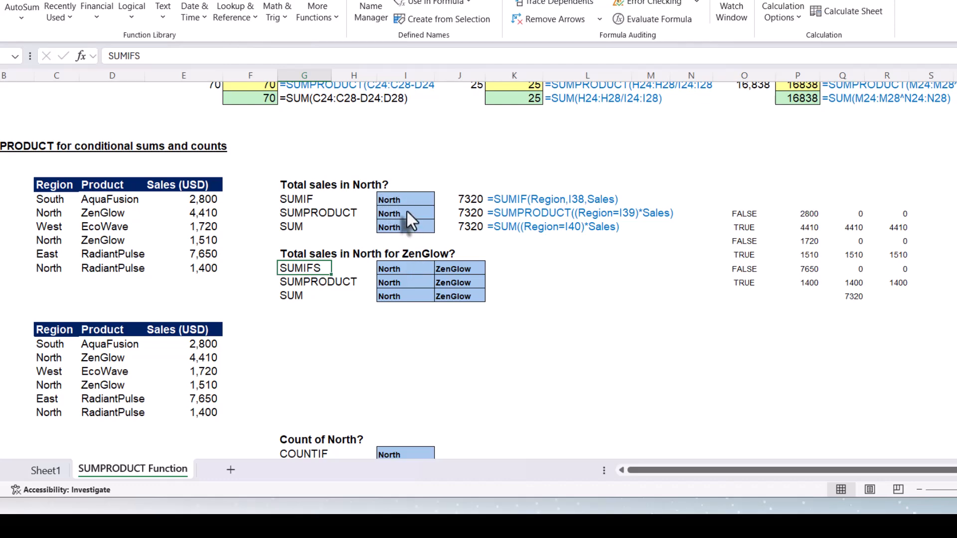
{"action": "left_click", "coordinate": [409, 272]}
{"action": "left_click_drag", "start_coordinate": [409, 273], "coordinate": [407, 292]}
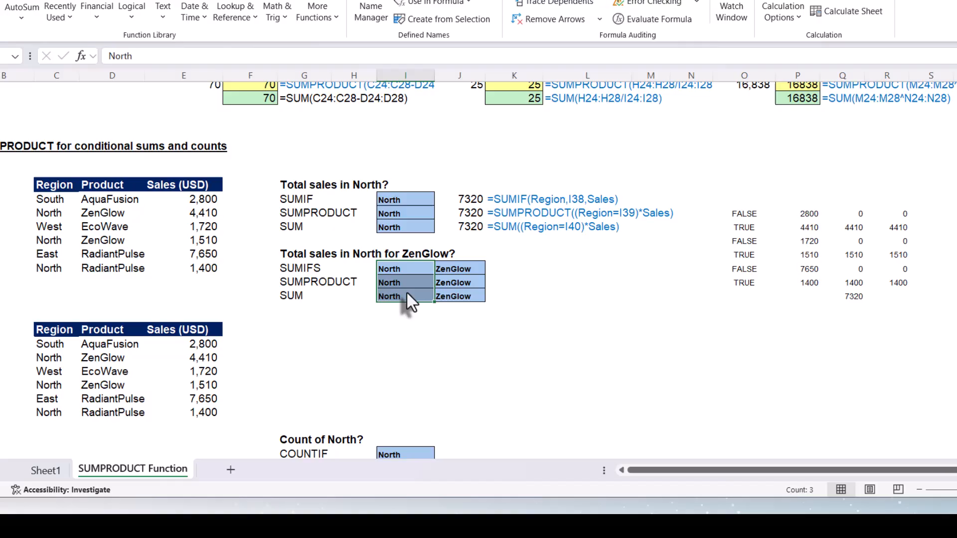
{"action": "left_click", "coordinate": [452, 270]}
{"action": "left_click_drag", "start_coordinate": [452, 272], "coordinate": [453, 297]}
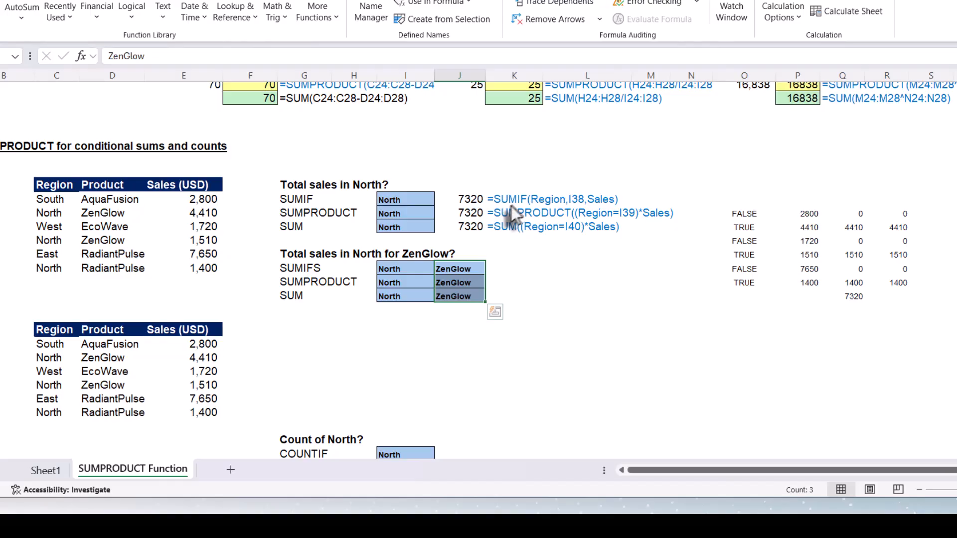
Start a SUMIFS formula in K43 with Sales as the sum range and Region matching I43 as the first condition.
{"action": "left_click", "coordinate": [508, 270]}
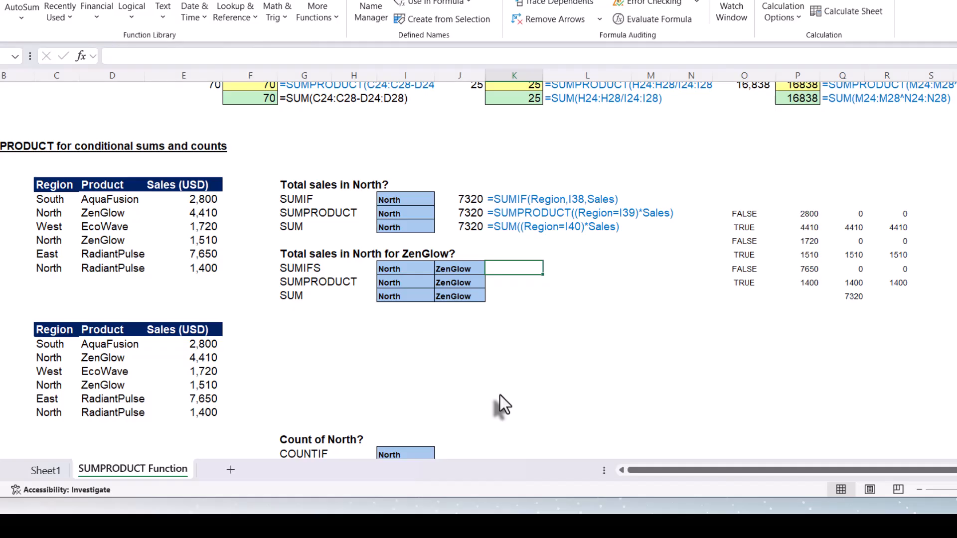
{"action": "type", "text": "=sumi"}
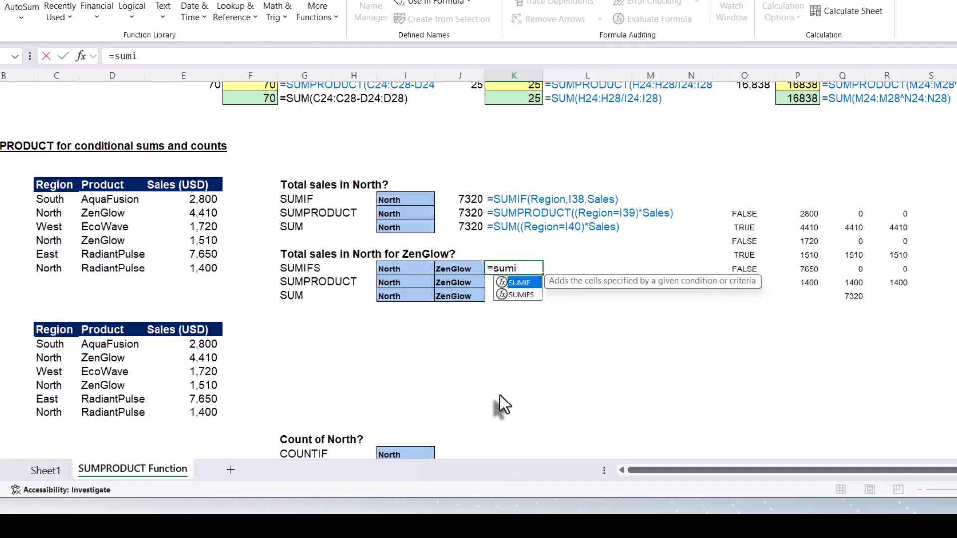
{"action": "key", "text": "Down"}
{"action": "key", "text": "Tab"}
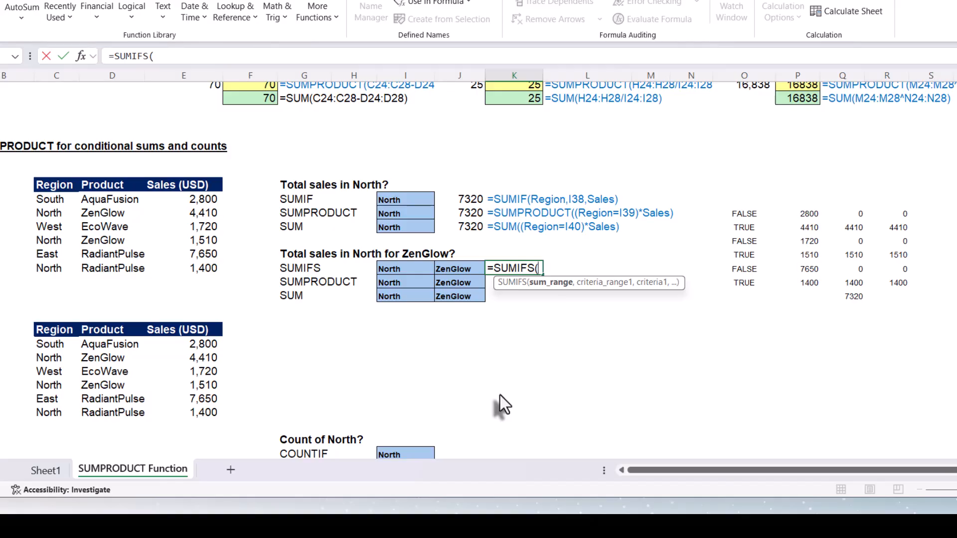
{"action": "type", "text": "sa"}
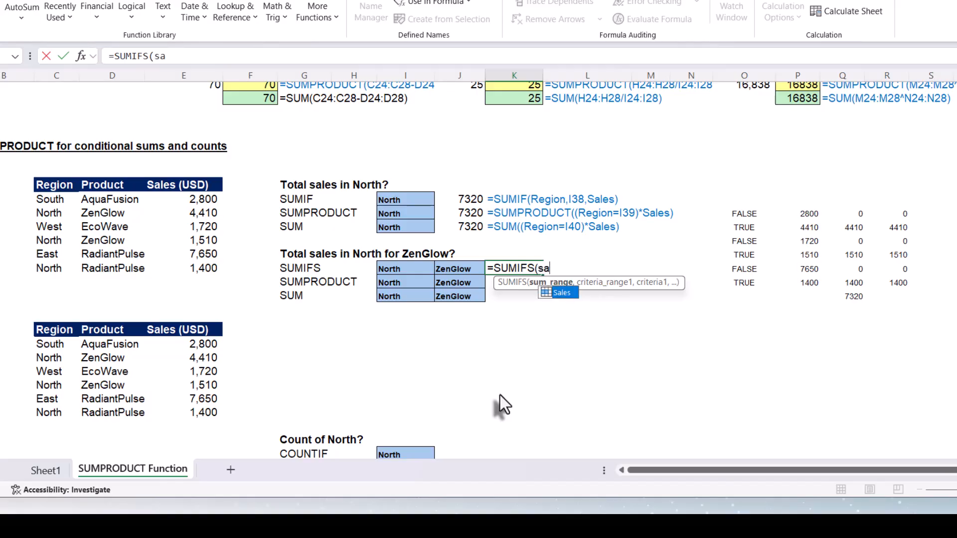
{"action": "key", "text": "Tab"}
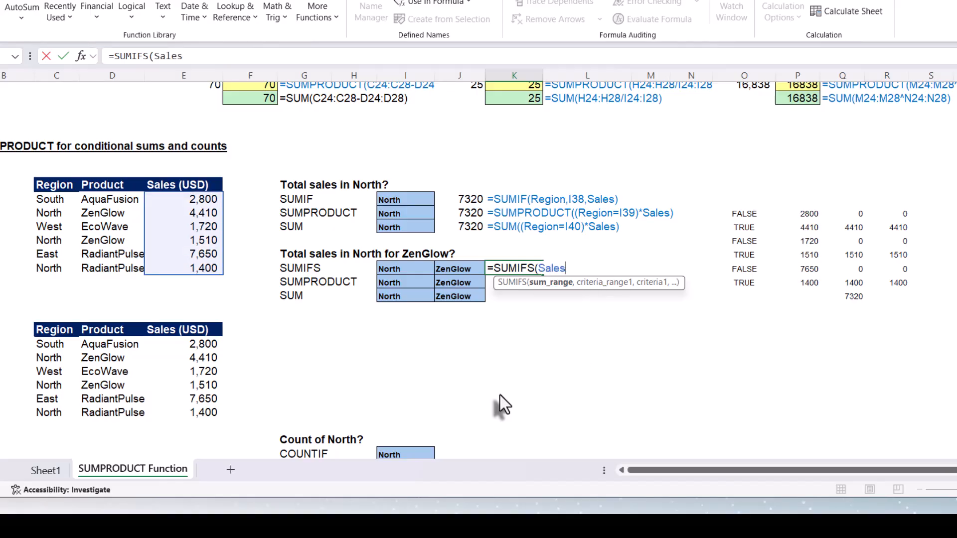
{"action": "type", "text": ","}
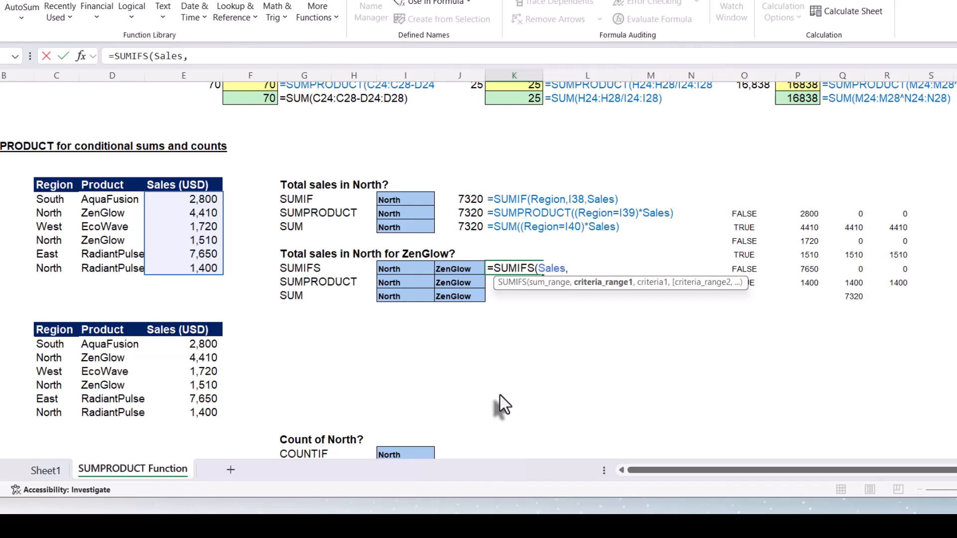
{"action": "type", "text": "Region"}
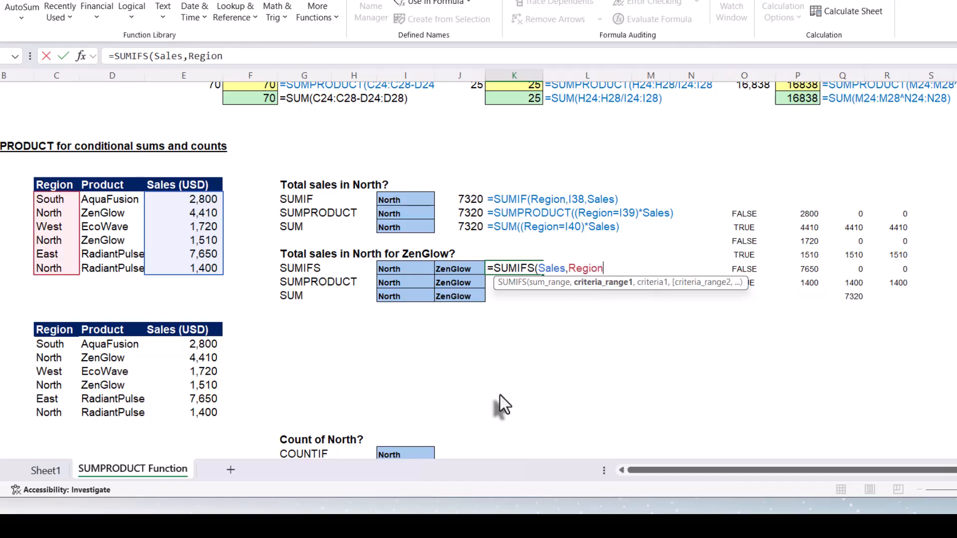
{"action": "type", "text": ","}
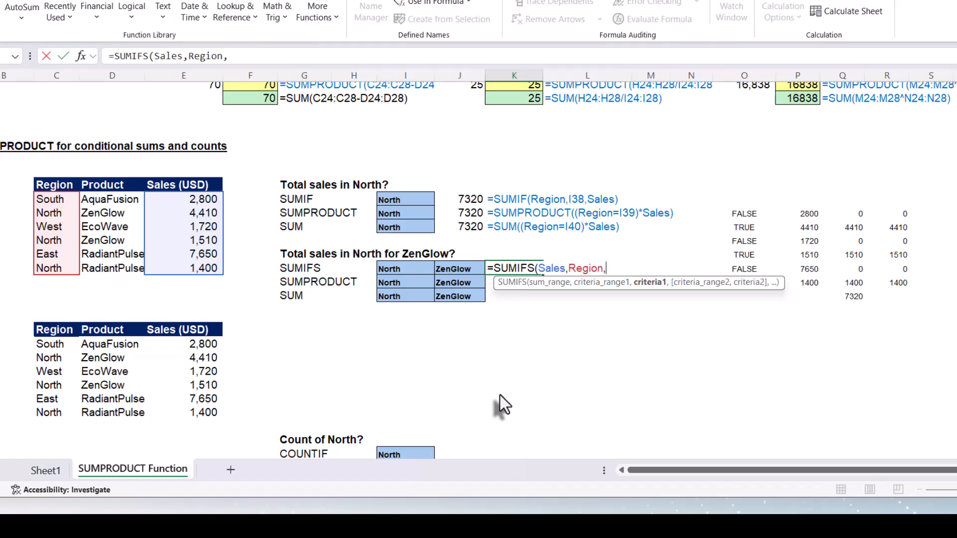
{"action": "left_click", "coordinate": [407, 268]}
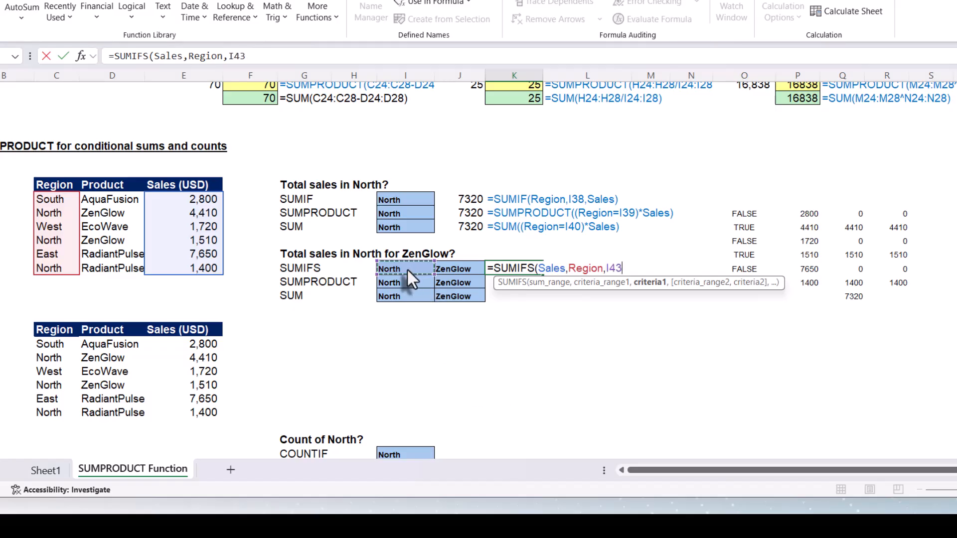
{"action": "type", "text": ","}
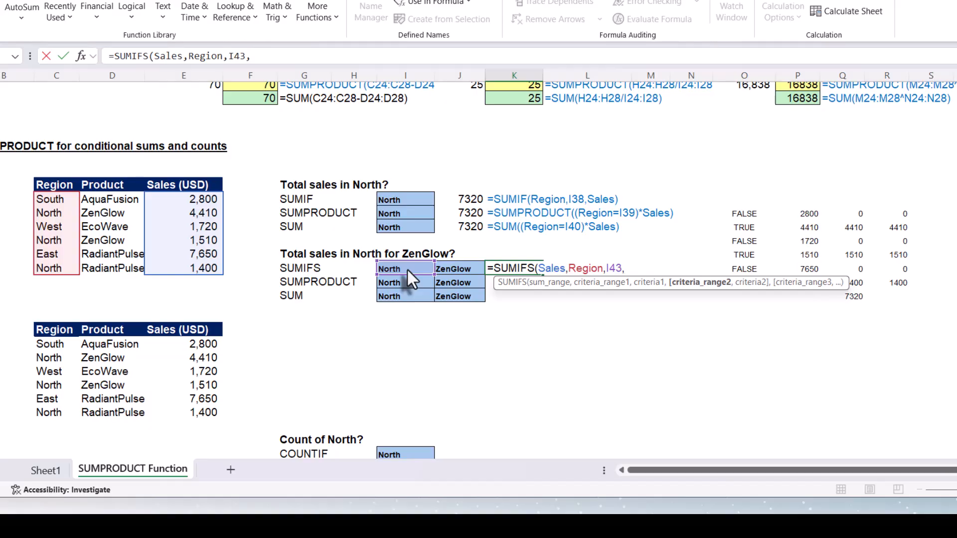
Add Product matching J43 as the second condition and complete K43 as =SUMIFS(Sales,Region,I43,Product,J43).
{"action": "type", "text": "pe"}
{"action": "key", "text": "BackSpace"}
{"action": "type", "text": "ro"}
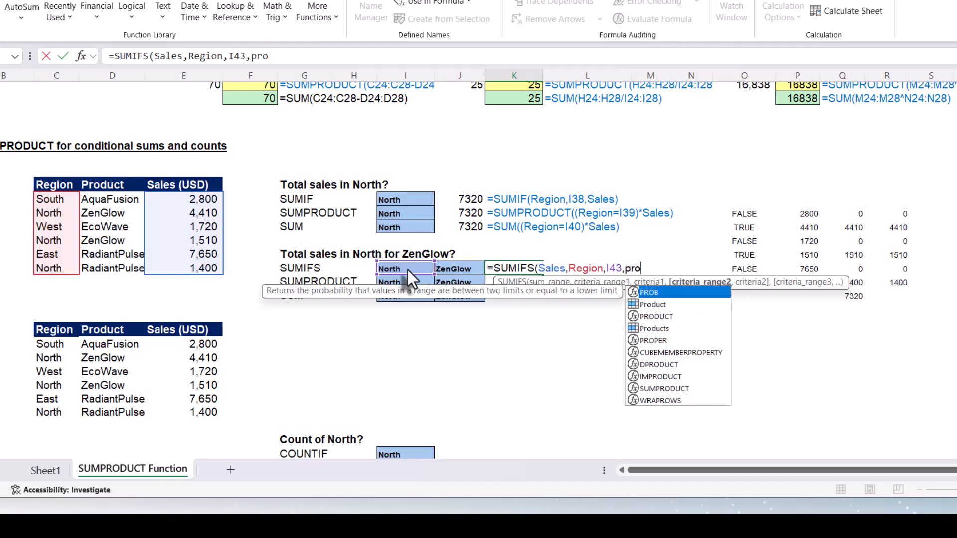
{"action": "key", "text": "Down"}
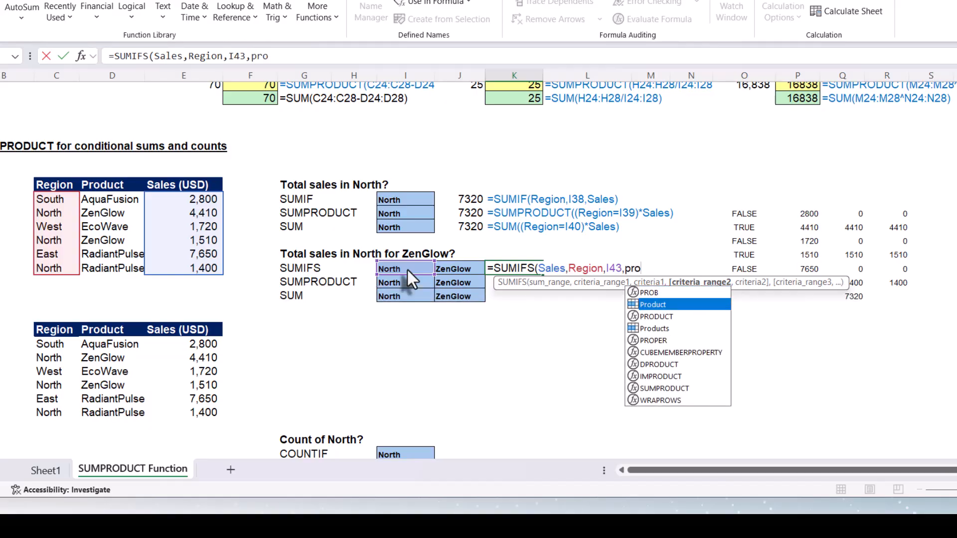
{"action": "key", "text": "Tab"}
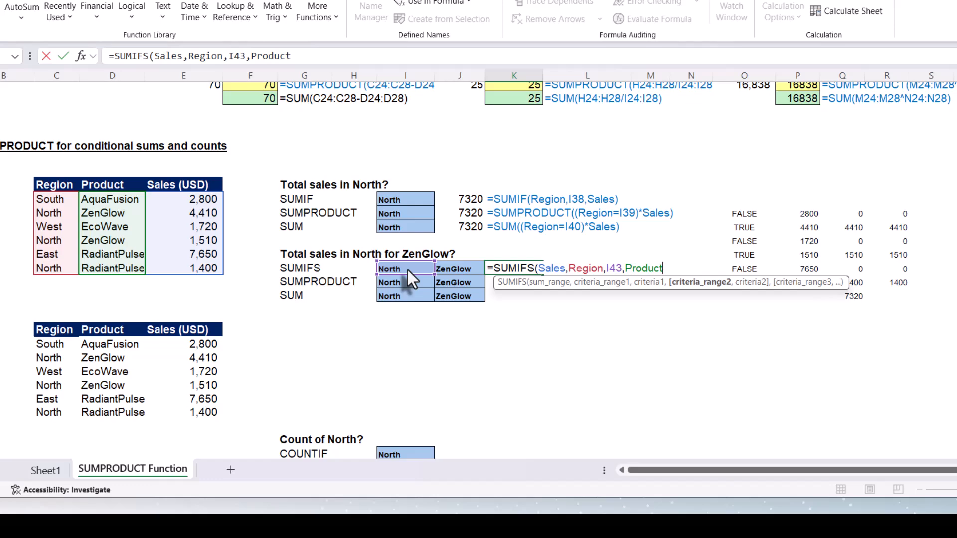
{"action": "type", "text": ","}
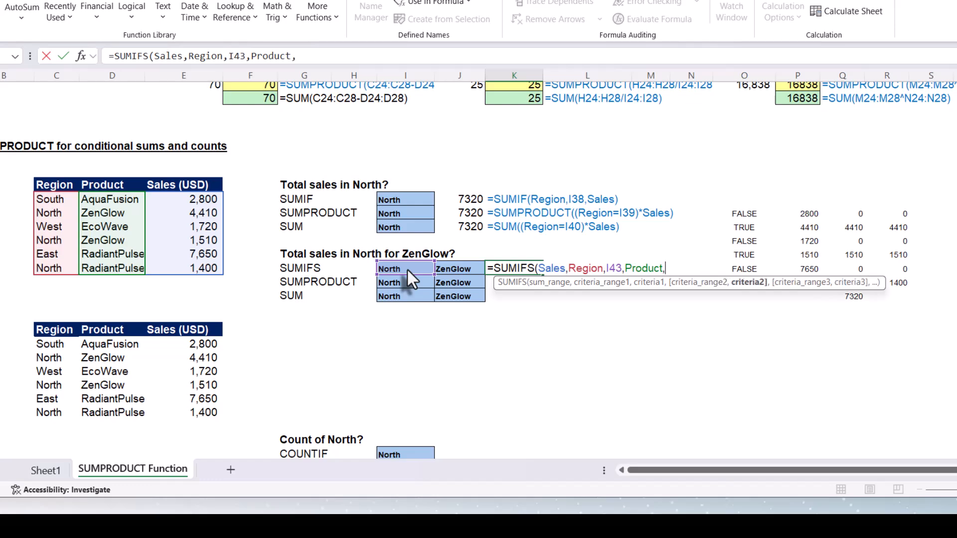
{"action": "left_click", "coordinate": [450, 267]}
{"action": "type", "text": ")"}
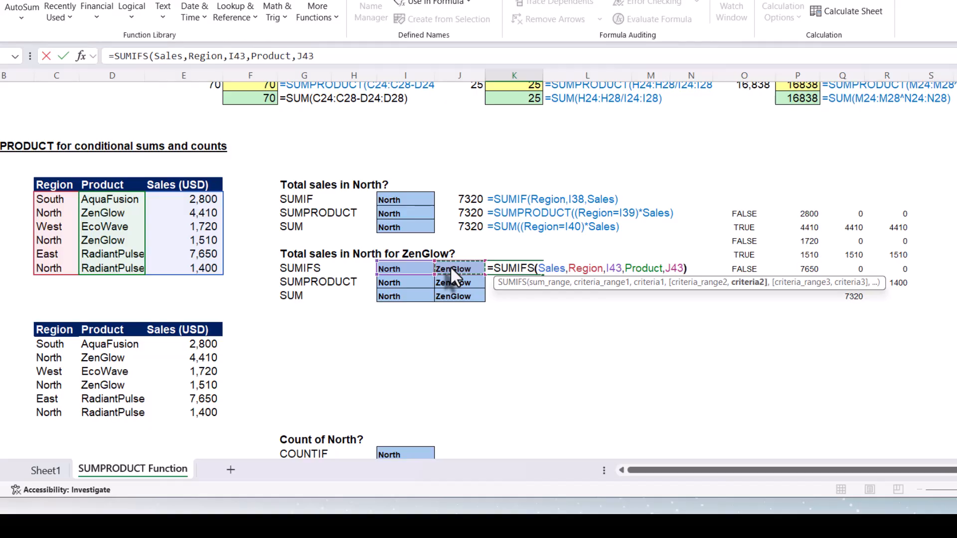
{"action": "key", "text": "Return"}
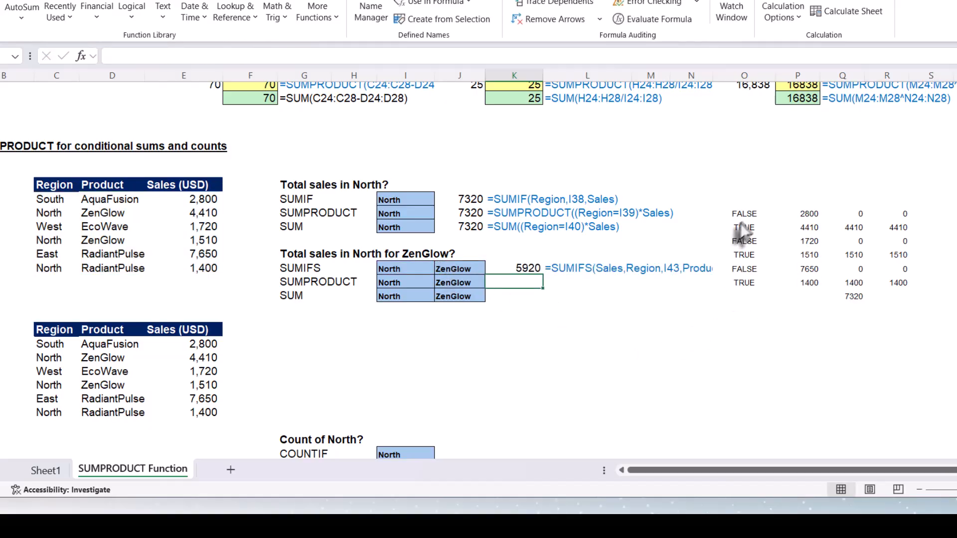
Move the helper calculation block O39:R45 two columns over so that it starts at Q39.
{"action": "left_click_drag", "start_coordinate": [744, 213], "coordinate": [880, 293]}
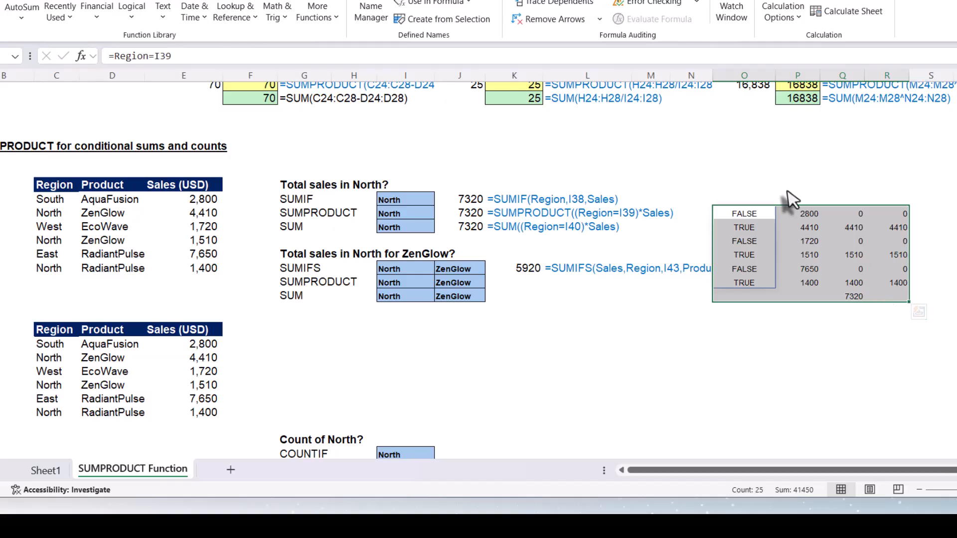
{"action": "left_click_drag", "start_coordinate": [797, 205], "coordinate": [912, 219]}
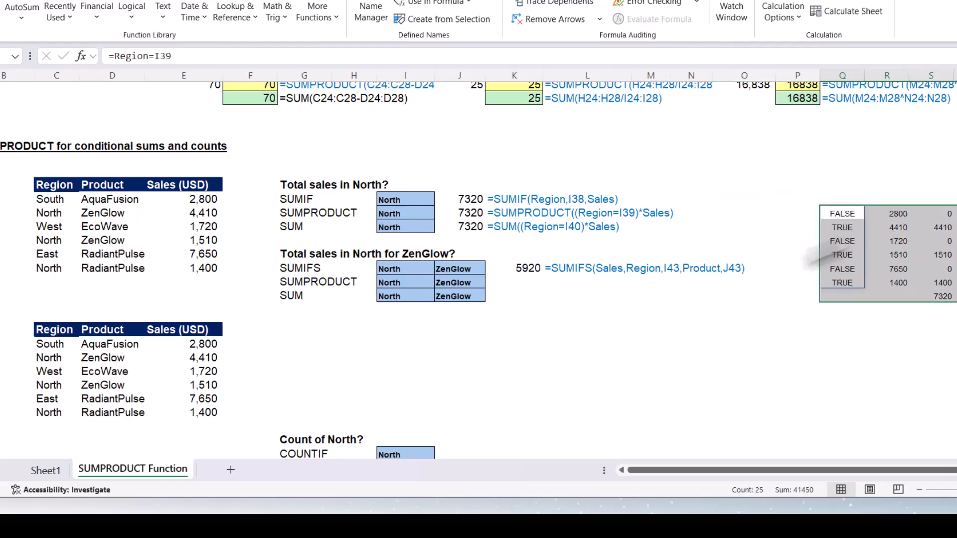
{"action": "left_click", "coordinate": [598, 283]}
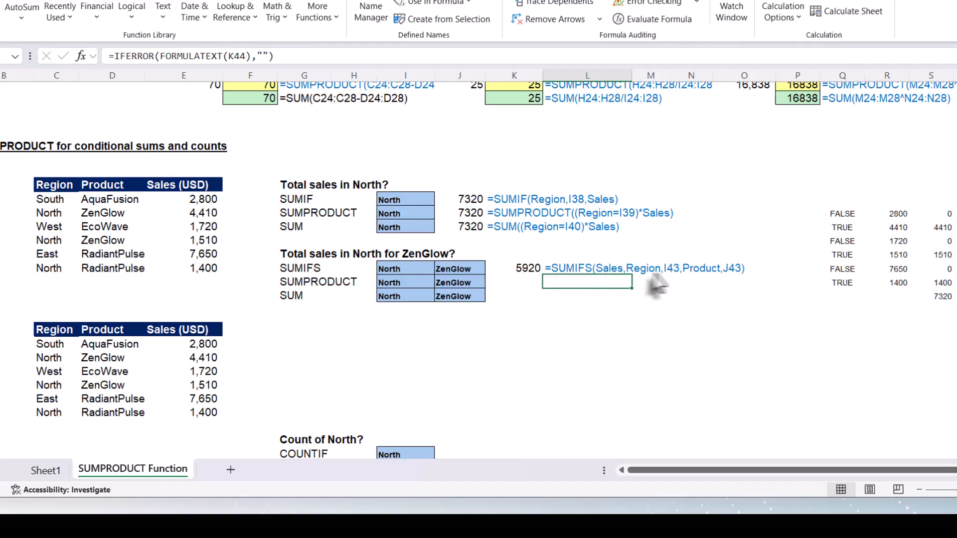
Start a SUMPRODUCT formula in K44 with (Region=I44) as its first condition.
{"action": "left_click", "coordinate": [515, 280]}
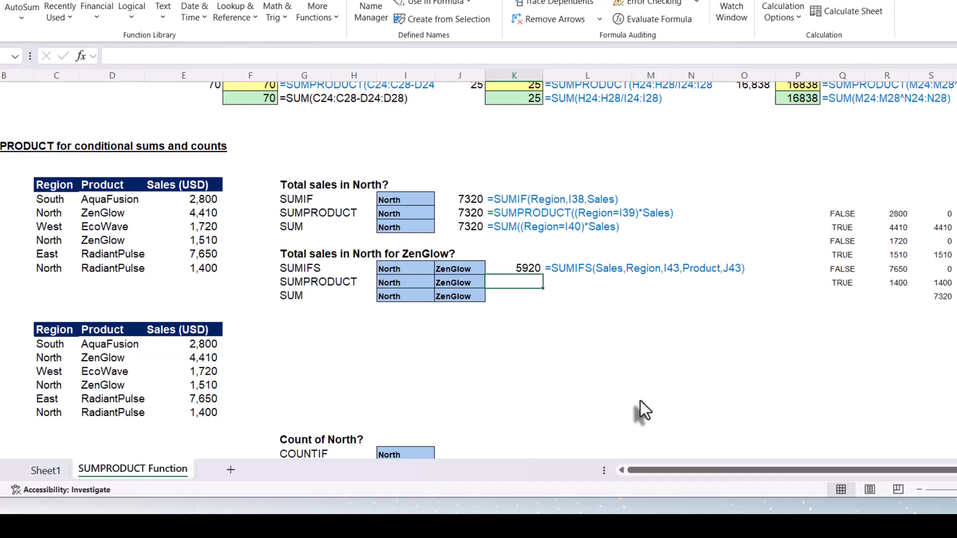
{"action": "type", "text": "="}
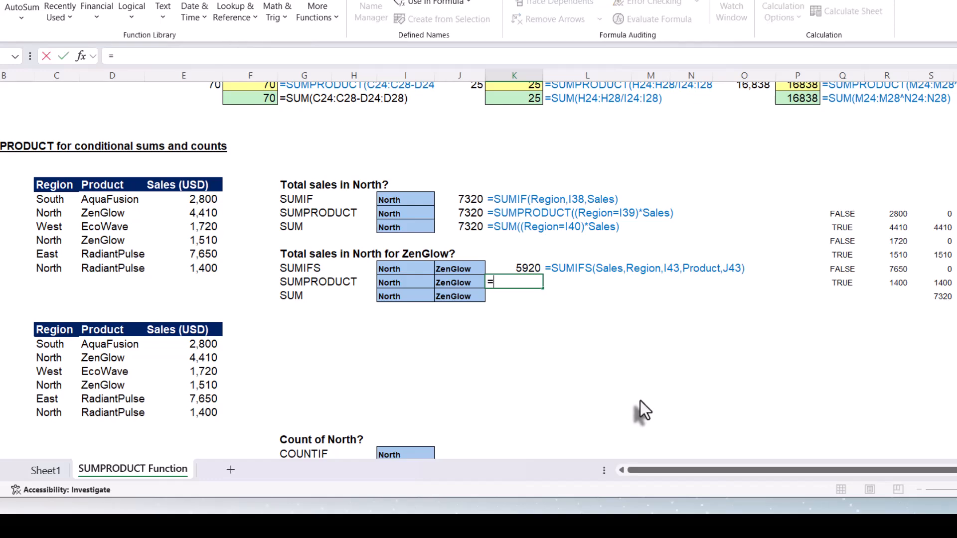
{"action": "type", "text": "sum"}
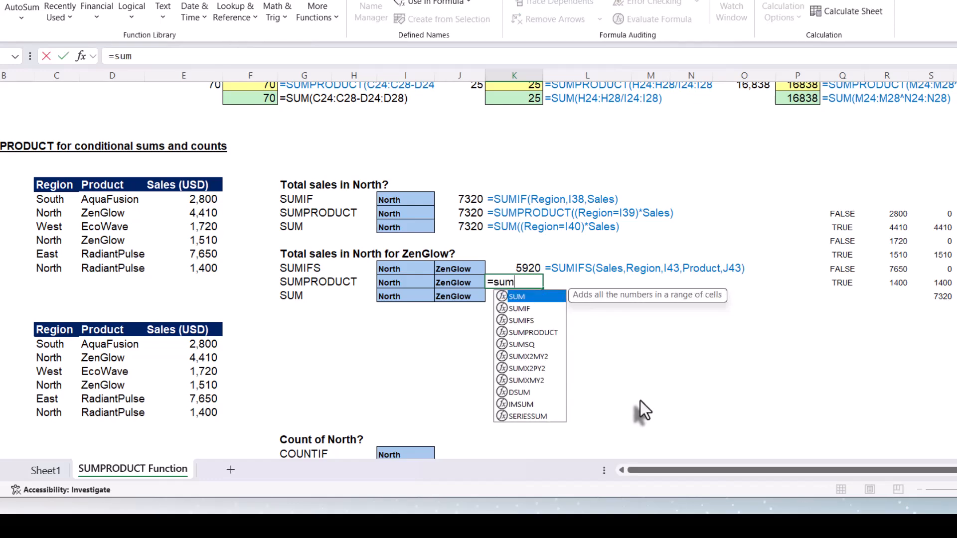
{"action": "type", "text": "pr"}
{"action": "key", "text": "Tab"}
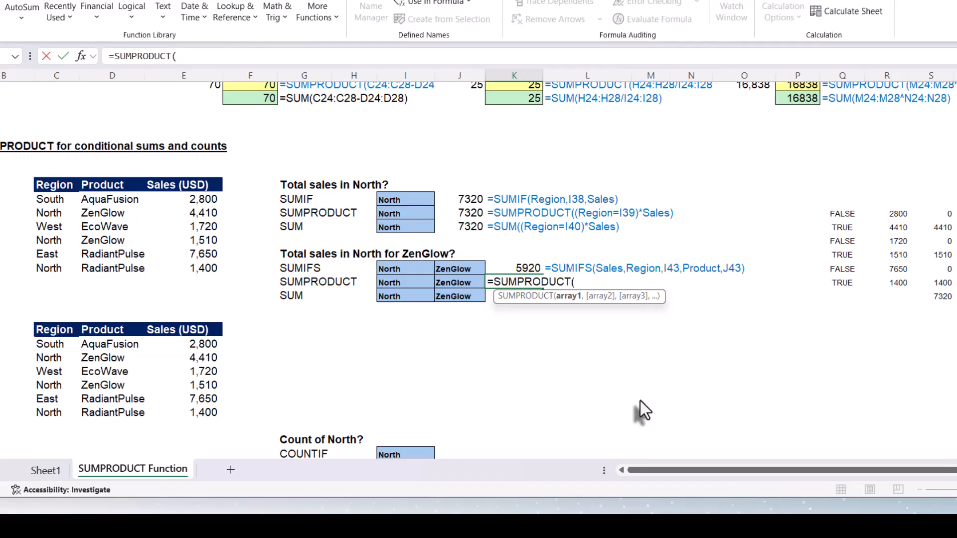
{"action": "type", "text": "(regi"}
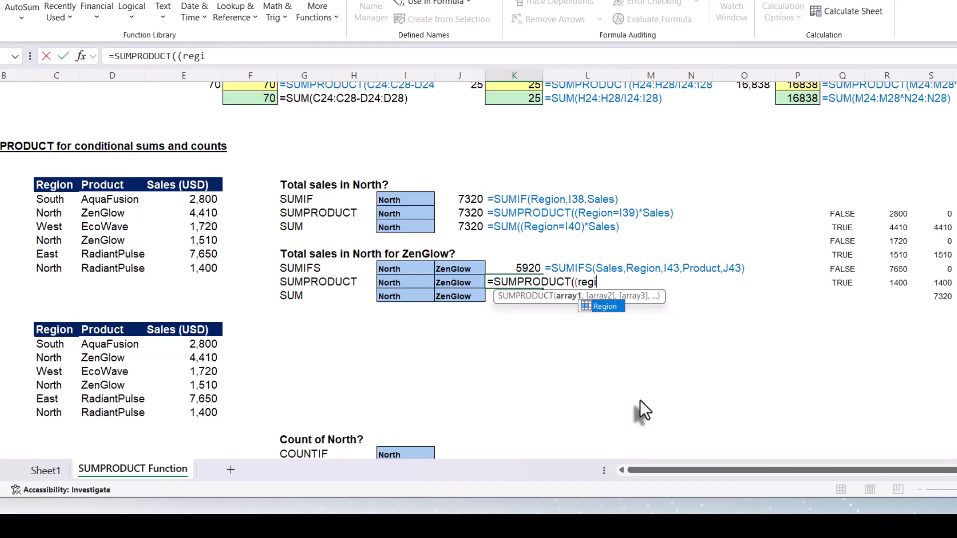
{"action": "key", "text": "Tab"}
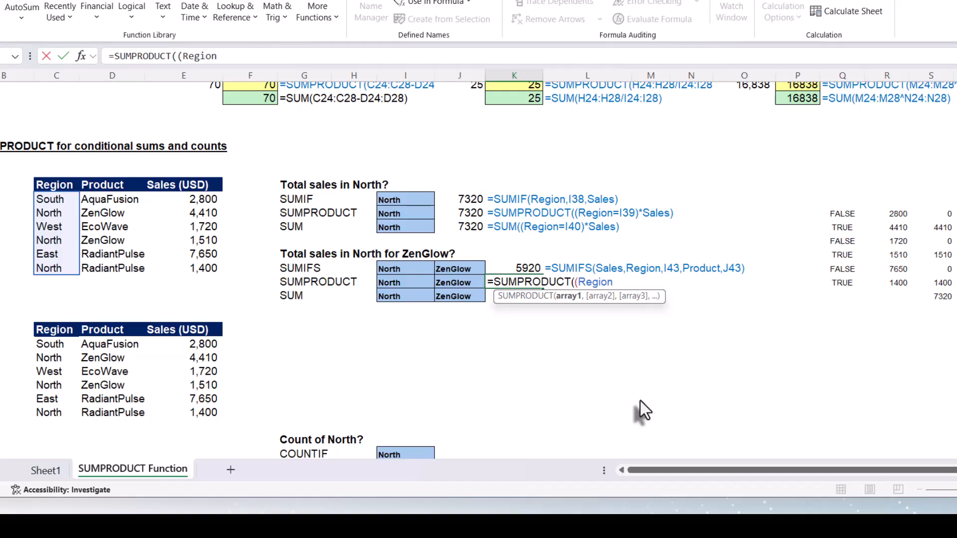
{"action": "type", "text": "="}
{"action": "left_click", "coordinate": [409, 283]}
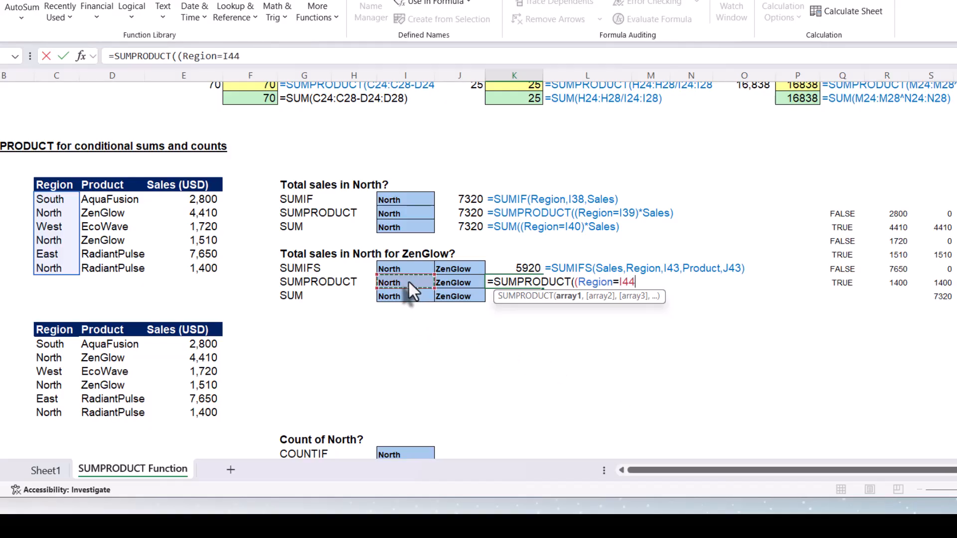
{"action": "type", "text": ")"}
Multiply by the product condition and the sales, completing K44 as =SUMPRODUCT((Region=I44)*(Product=J44)*Sales).
{"action": "type", "text": "*"}
{"action": "type", "text": "("}
{"action": "type", "text": "prod"}
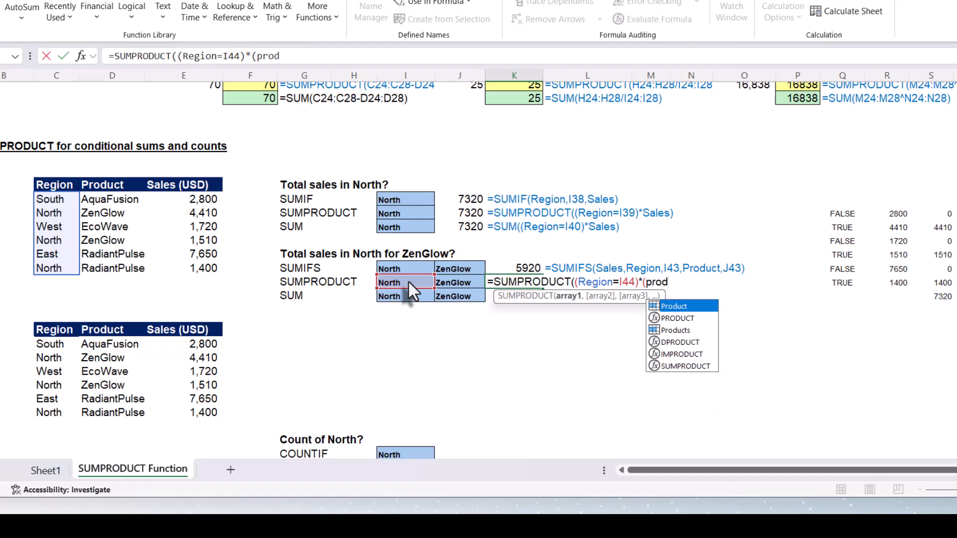
{"action": "key", "text": "Tab"}
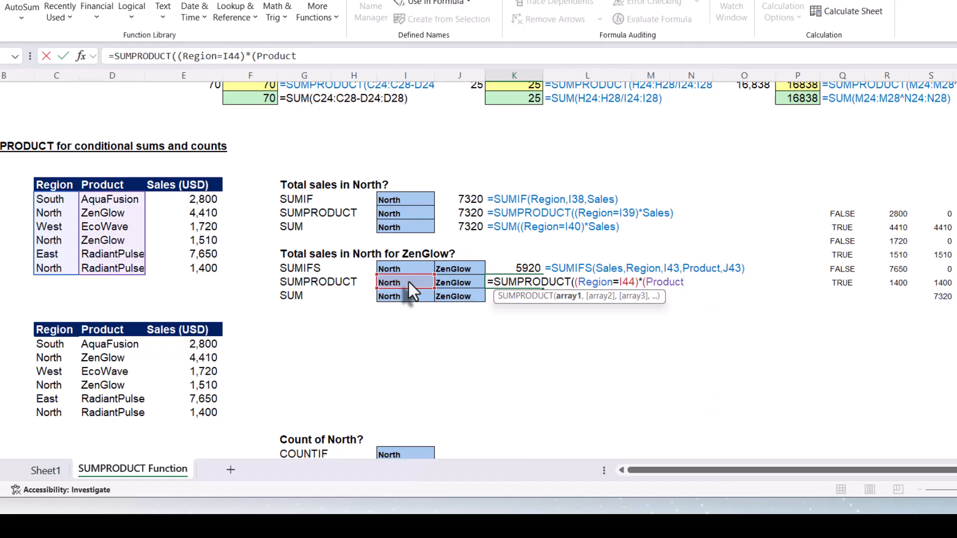
{"action": "type", "text": "="}
{"action": "left_click", "coordinate": [447, 277]}
{"action": "type", "text": ")"}
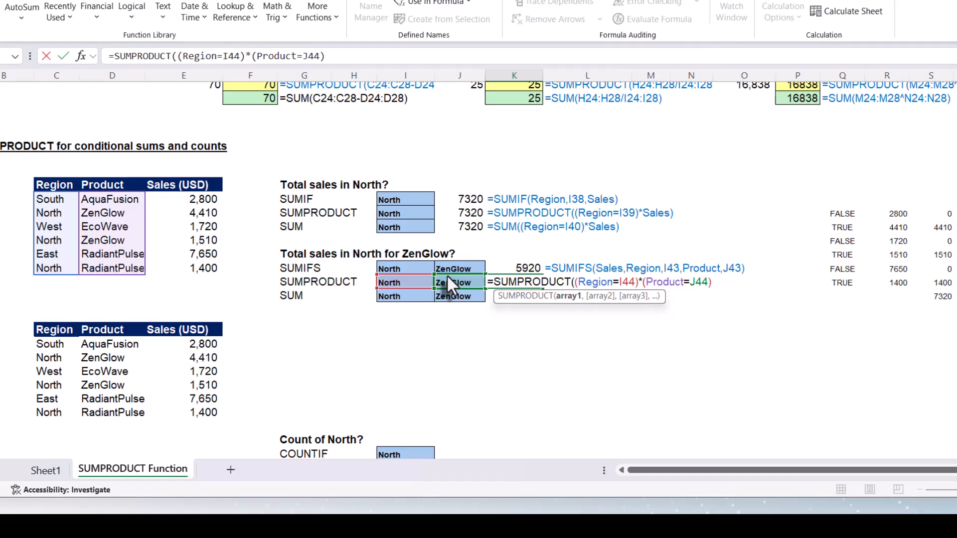
{"action": "type", "text": "*sa"}
{"action": "key", "text": "Tab"}
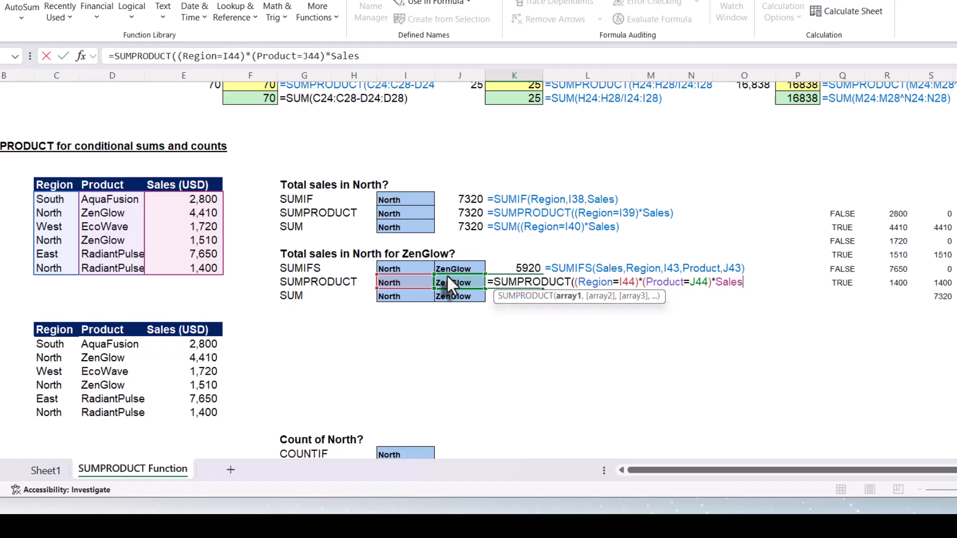
{"action": "type", "text": ")"}
{"action": "key", "text": "Return"}
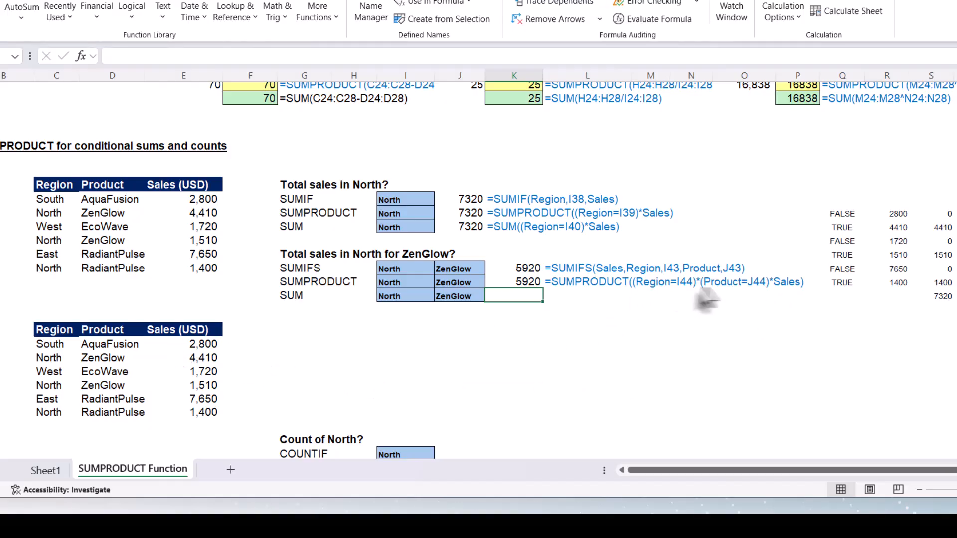
Enter =Region=I44 in G49 to test which rows match the region condition.
{"action": "left_click", "coordinate": [309, 341]}
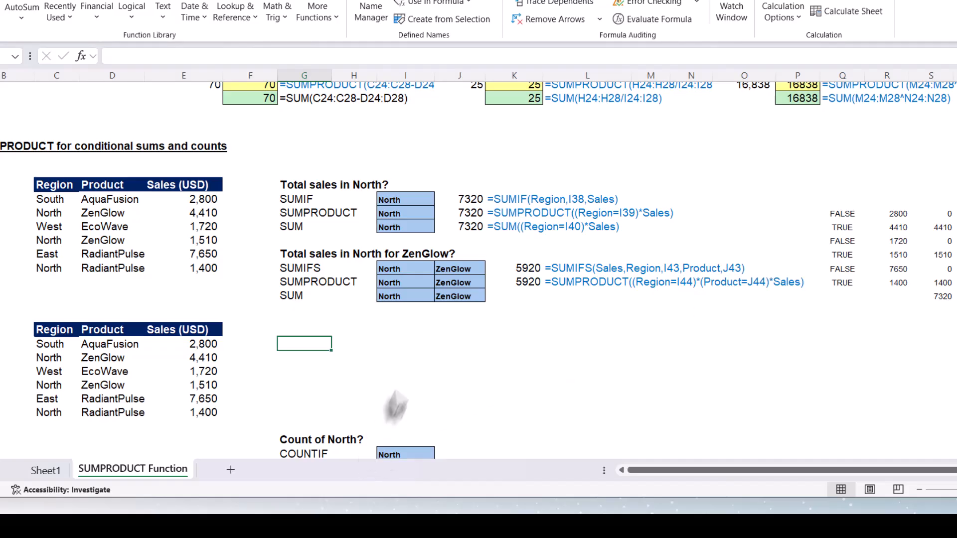
{"action": "type", "text": "regi"}
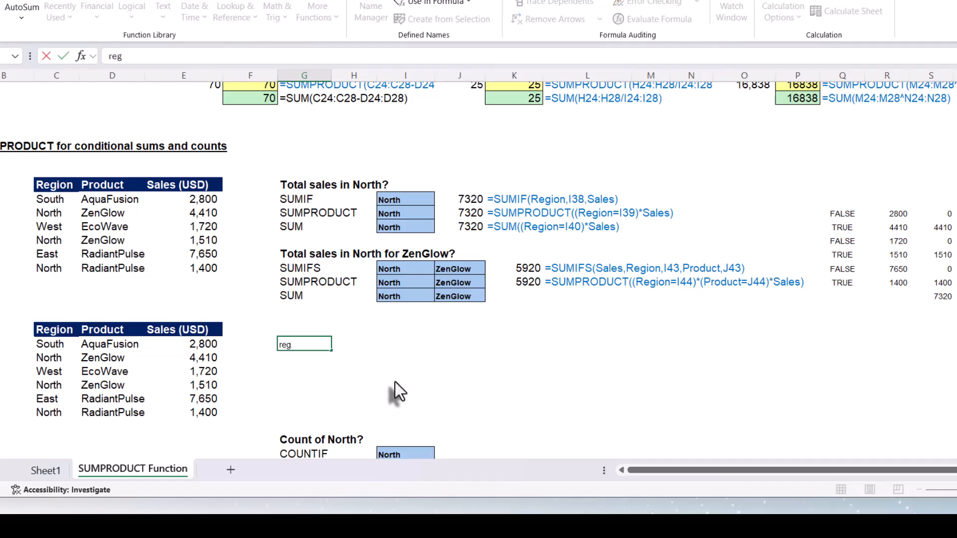
{"action": "key", "text": "BackSpace"}
{"action": "key", "text": "BackSpace"}
{"action": "key", "text": "BackSpace"}
{"action": "key", "text": "BackSpace"}
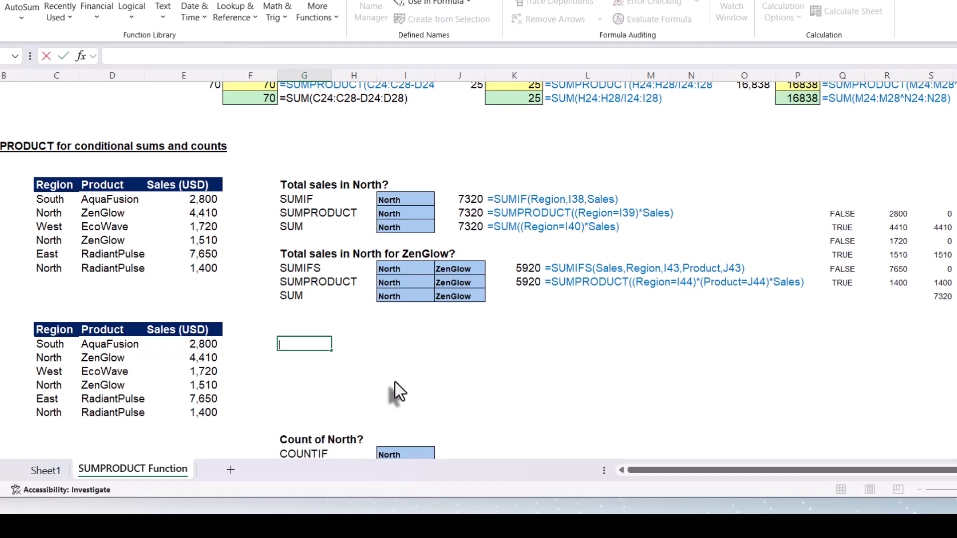
{"action": "type", "text": "=r"}
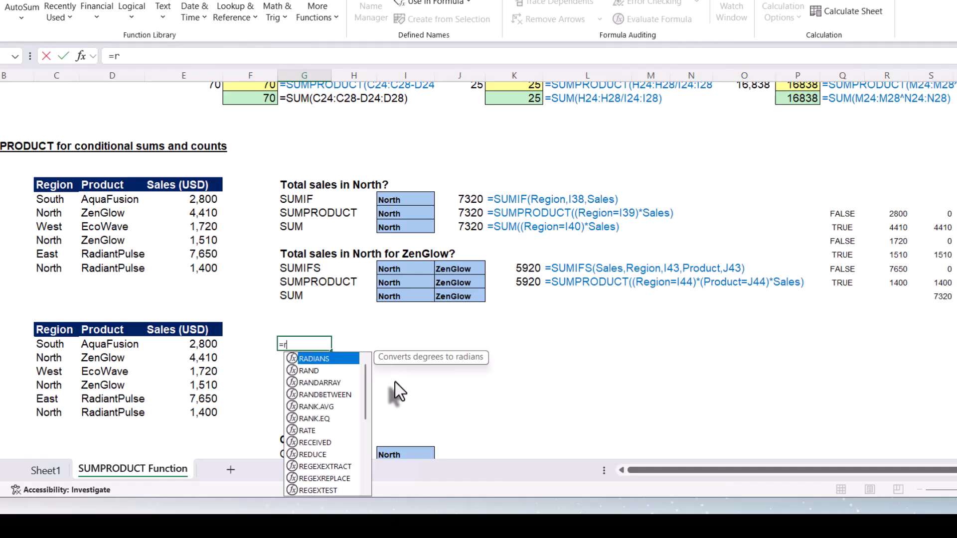
{"action": "type", "text": "egion"}
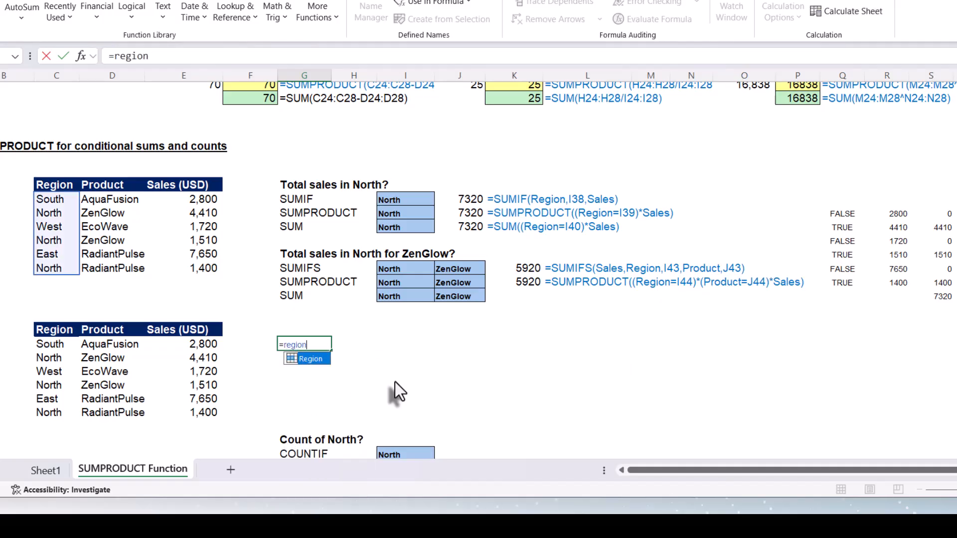
{"action": "key", "text": "Tab"}
{"action": "type", "text": "="}
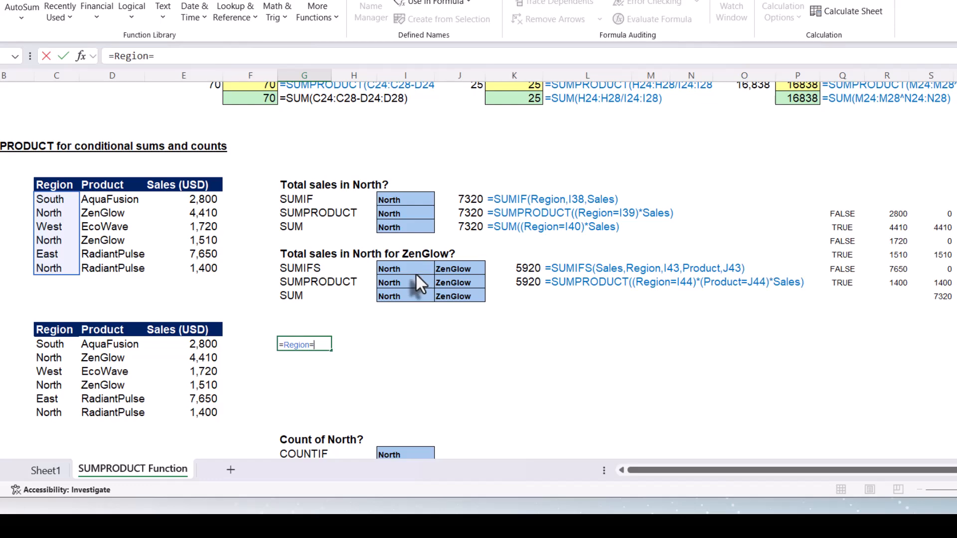
{"action": "left_click", "coordinate": [405, 284]}
{"action": "key", "text": "Return"}
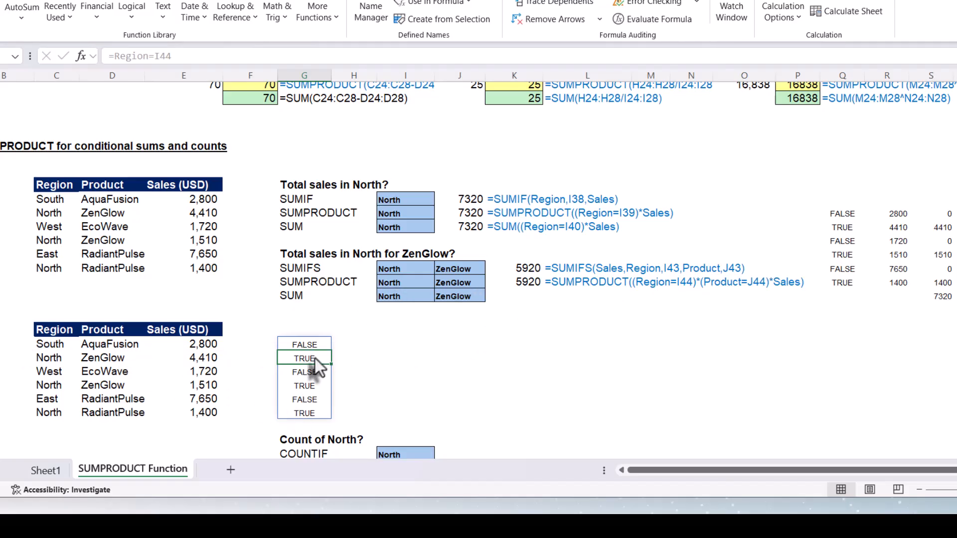
Enter =Product=J44 in H49, beside the region test, to check the product condition.
{"action": "left_click", "coordinate": [358, 346]}
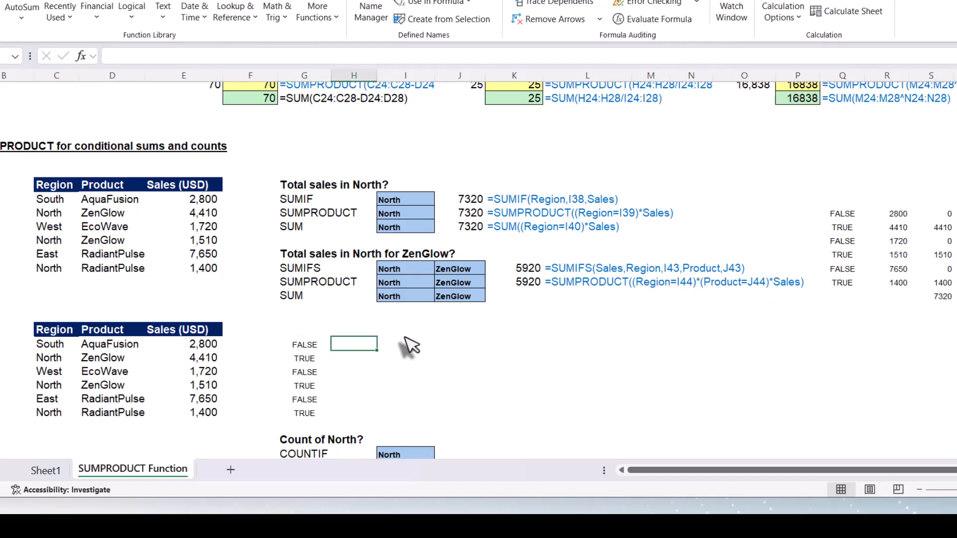
{"action": "type", "text": "="}
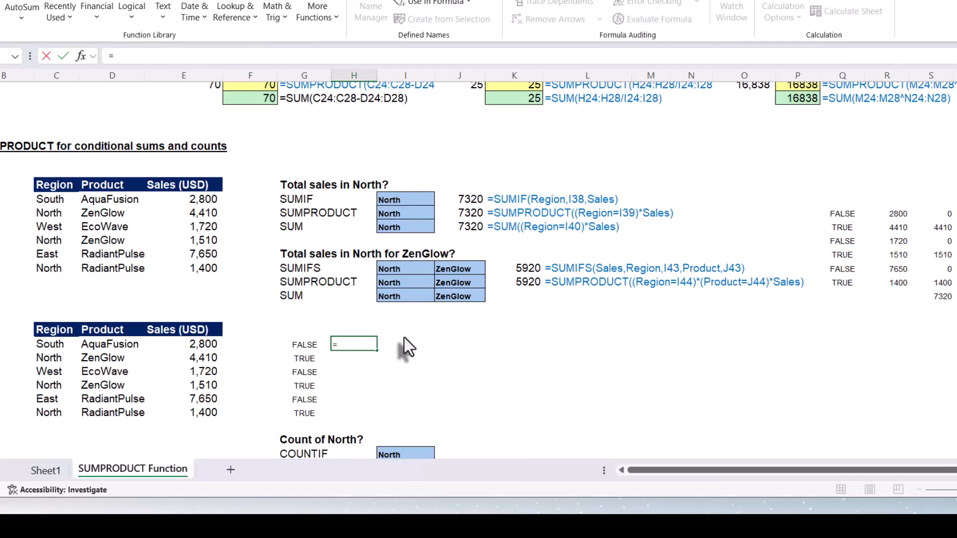
{"action": "type", "text": "prod"}
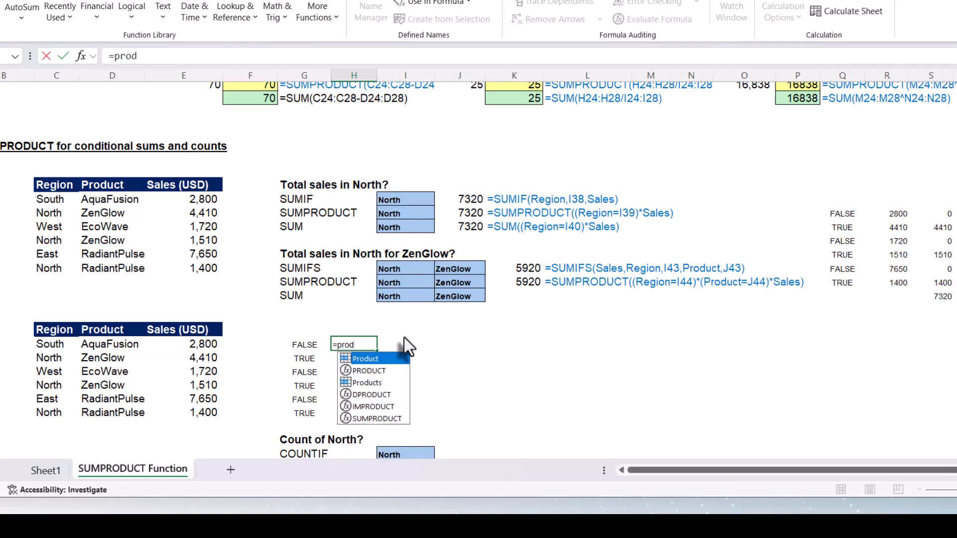
{"action": "key", "text": "Tab"}
{"action": "type", "text": "="}
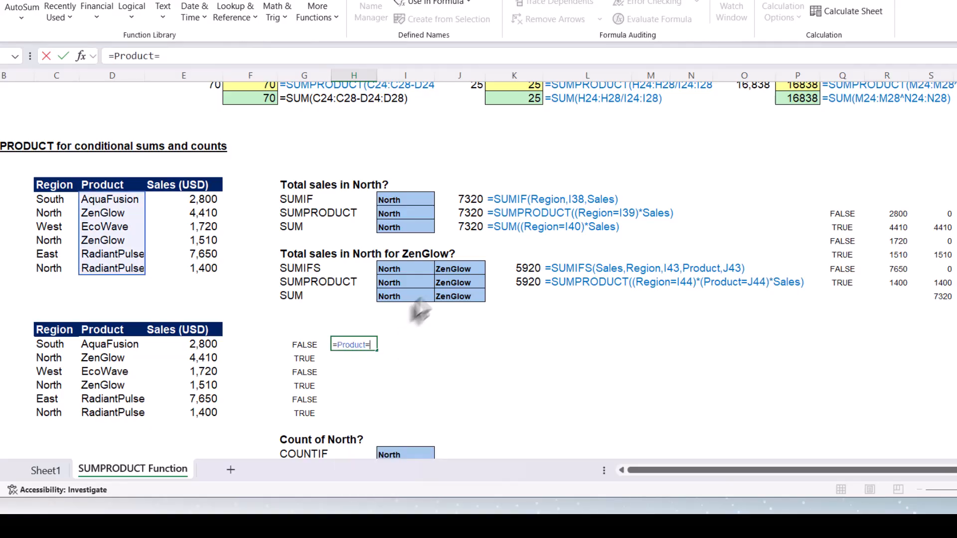
{"action": "left_click", "coordinate": [453, 284]}
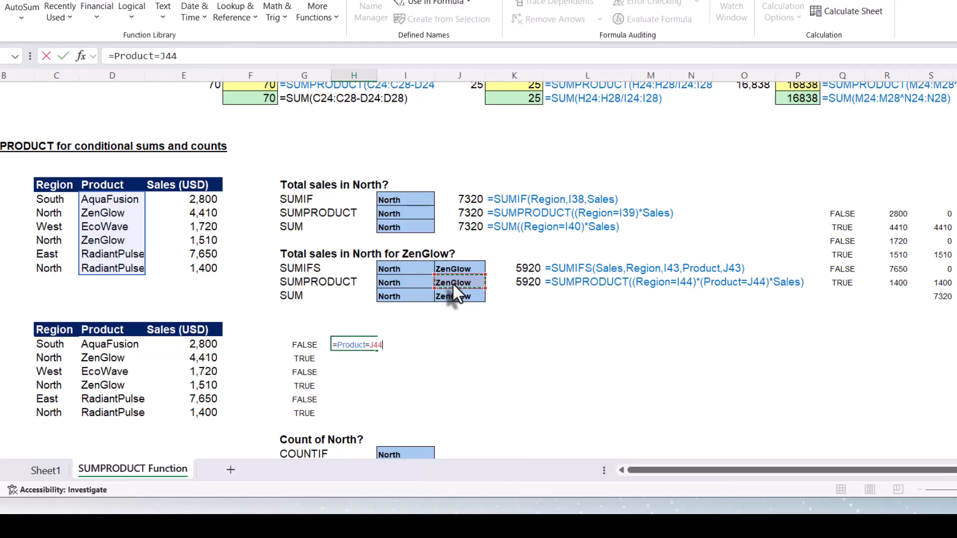
{"action": "key", "text": "Return"}
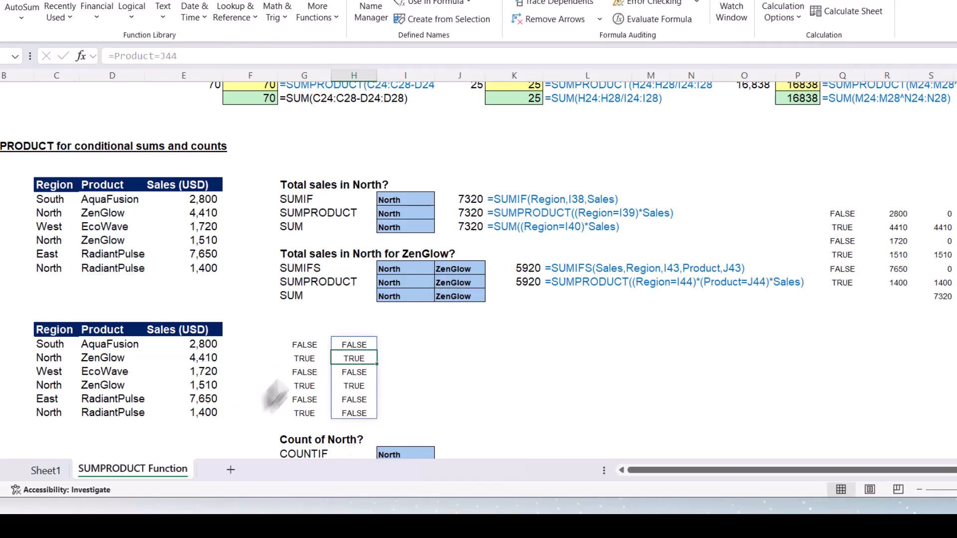
Enter =Sales in I49 to list the sales values beside the two condition tests.
{"action": "left_click", "coordinate": [404, 347]}
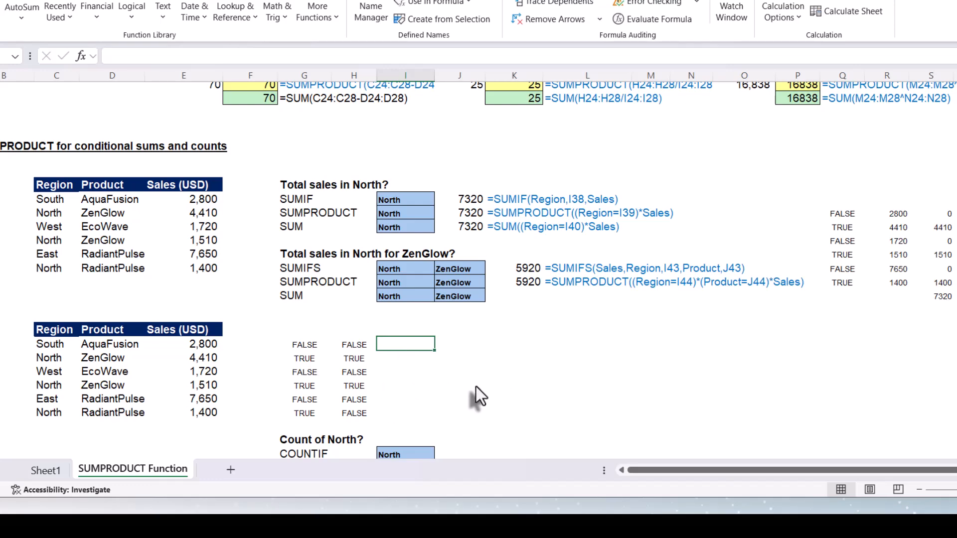
{"action": "type", "text": "=sal"}
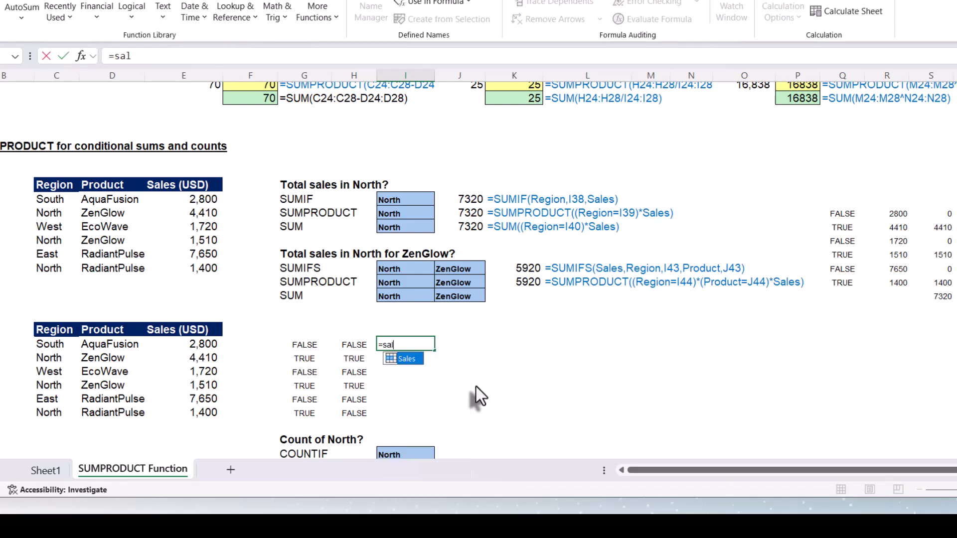
{"action": "key", "text": "Tab"}
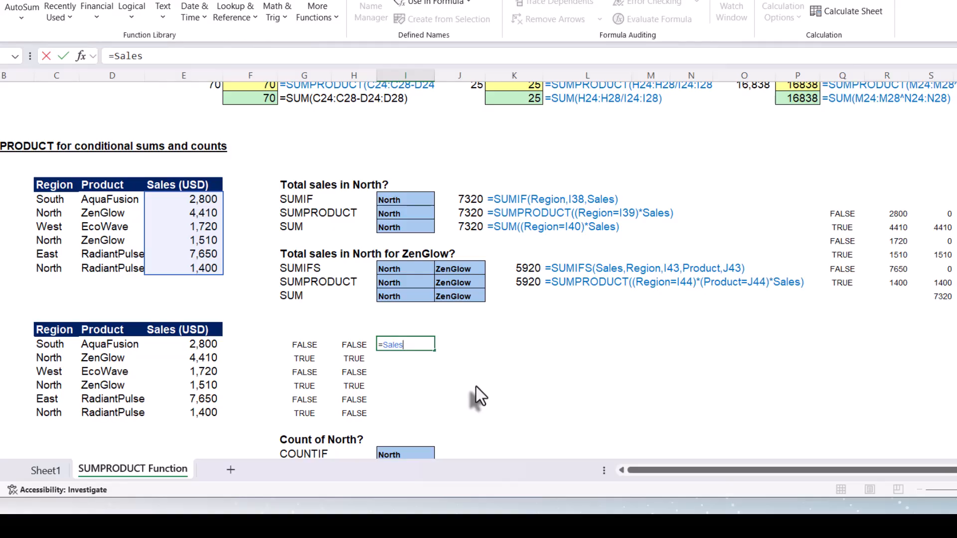
{"action": "key", "text": "Return"}
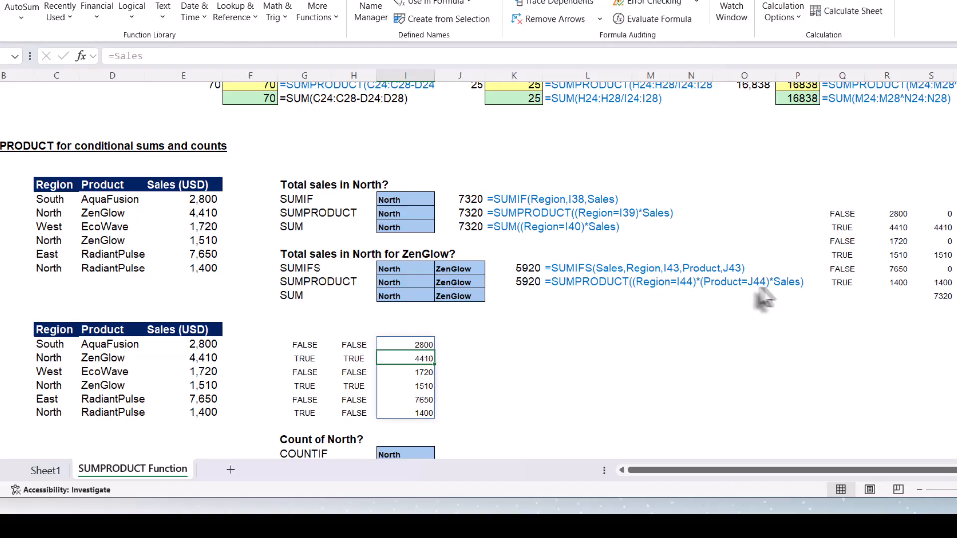
Multiply the three spilled helper columns by entering =G49#*H49#*I49# in J49.
{"action": "left_click", "coordinate": [476, 346]}
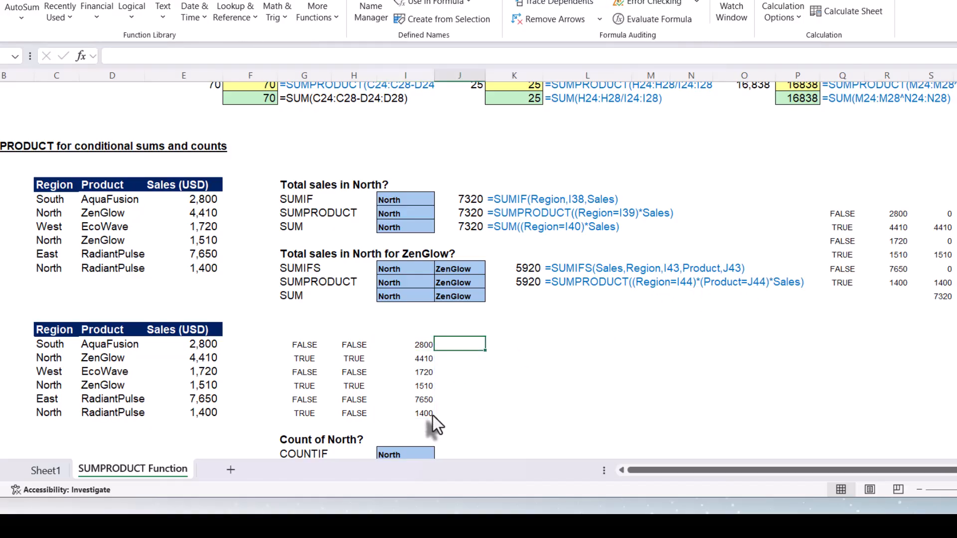
{"action": "type", "text": "="}
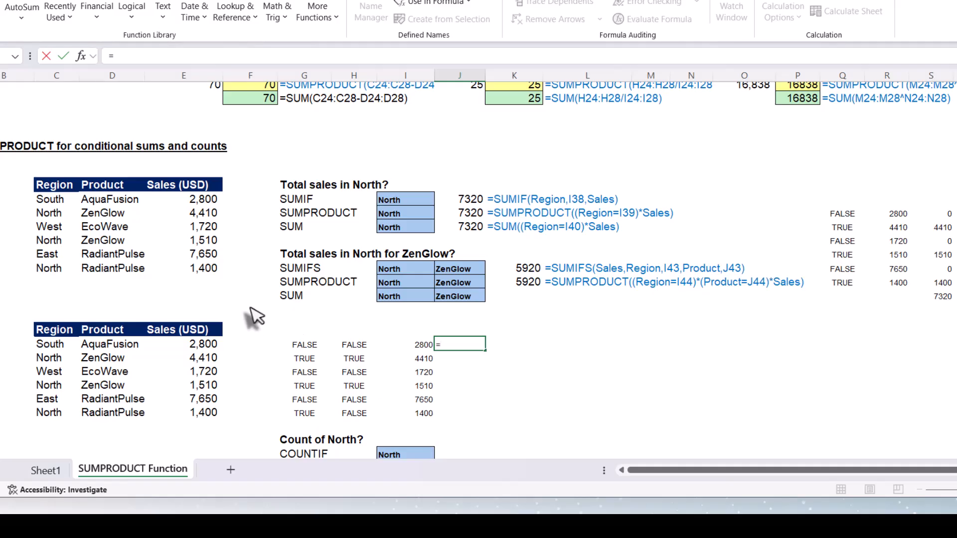
{"action": "left_click", "coordinate": [306, 347]}
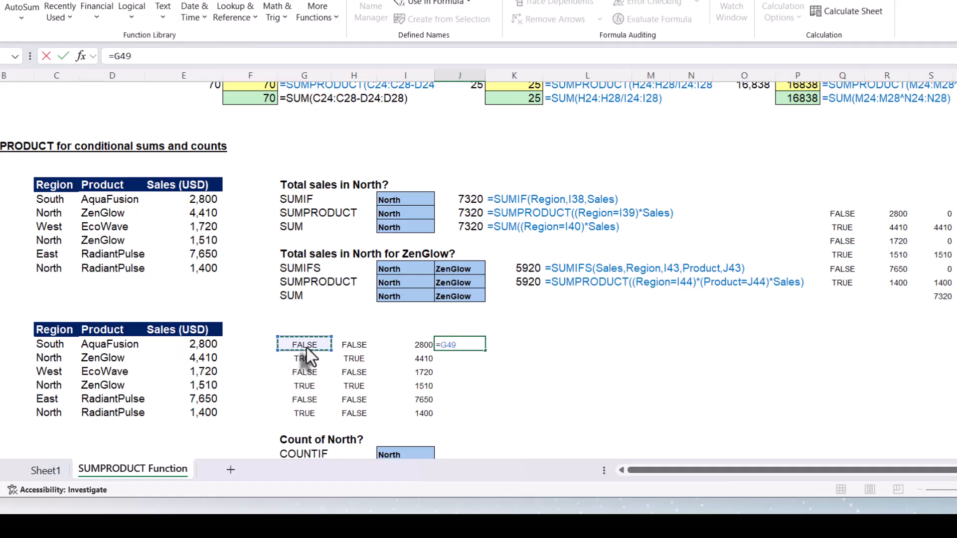
{"action": "type", "text": "#"}
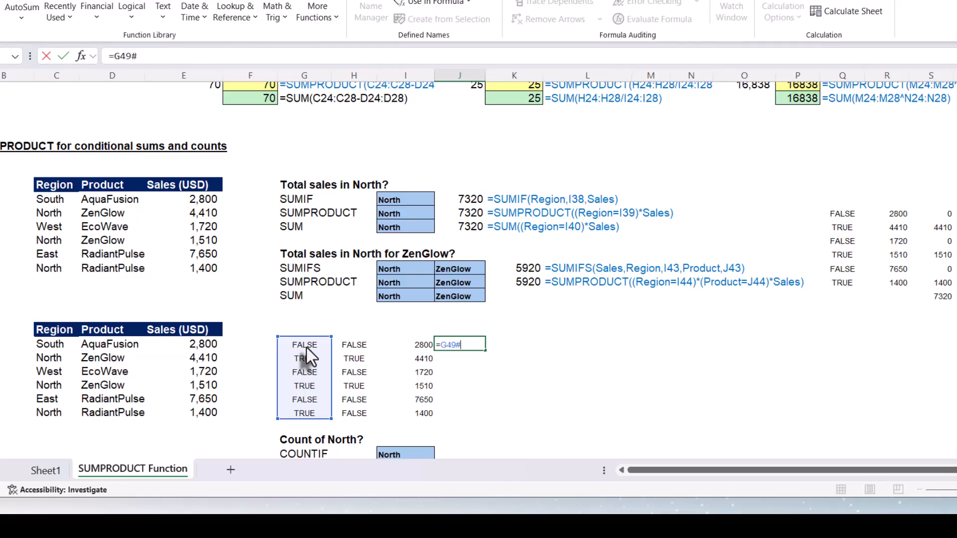
{"action": "type", "text": "*"}
{"action": "left_click", "coordinate": [351, 345]}
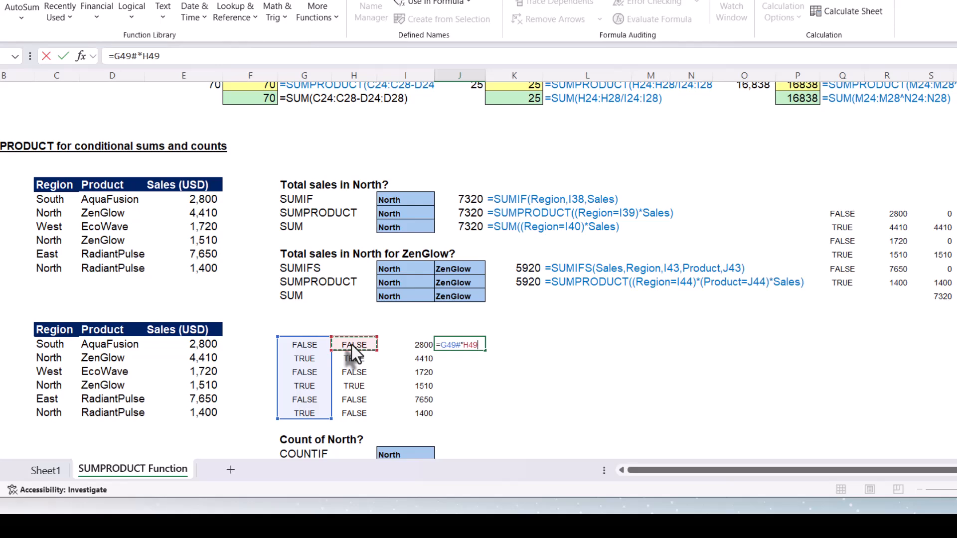
{"action": "type", "text": "#"}
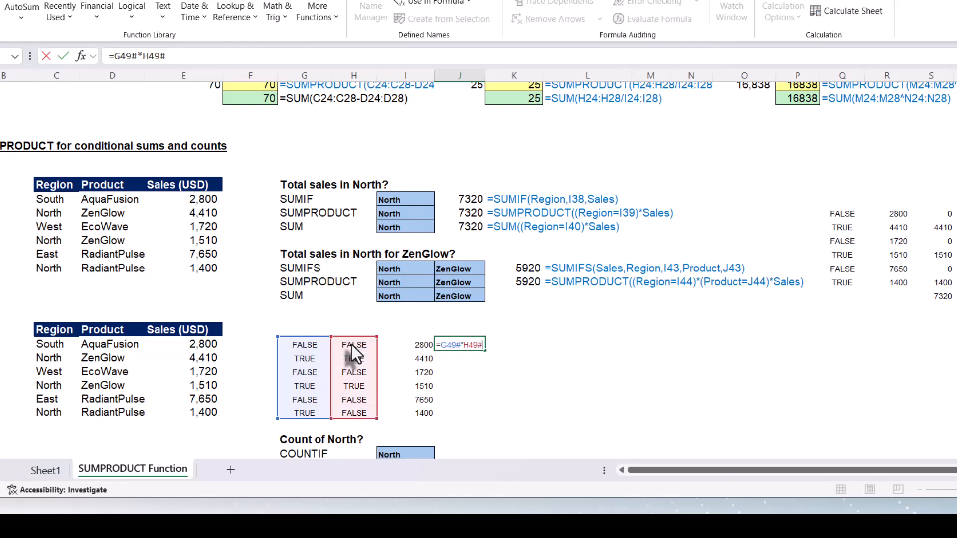
{"action": "type", "text": "*"}
{"action": "left_click", "coordinate": [400, 347]}
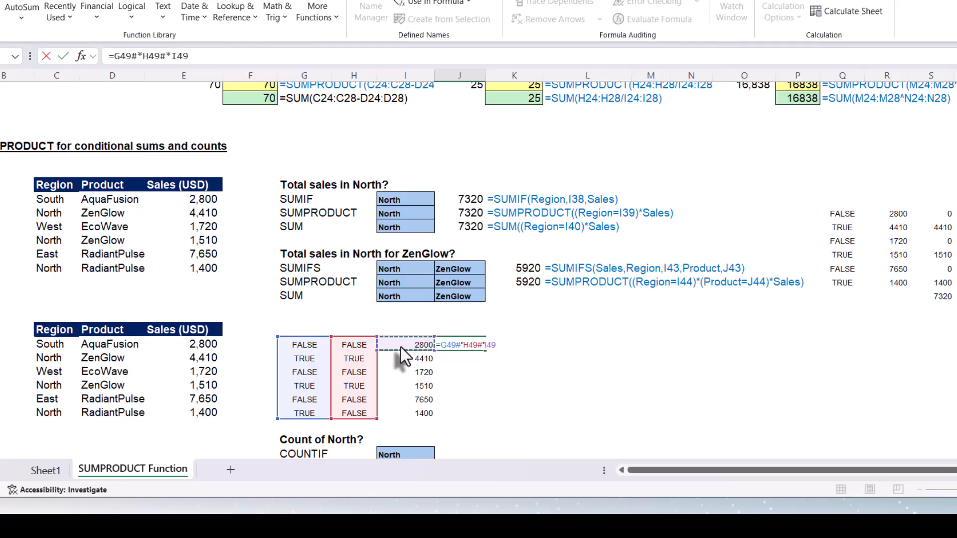
{"action": "type", "text": "#"}
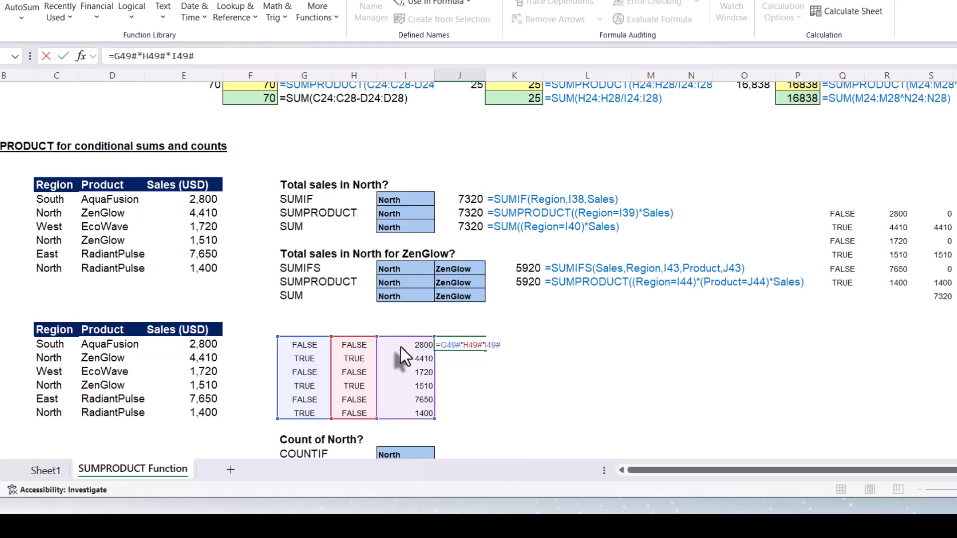
{"action": "key", "text": "Return"}
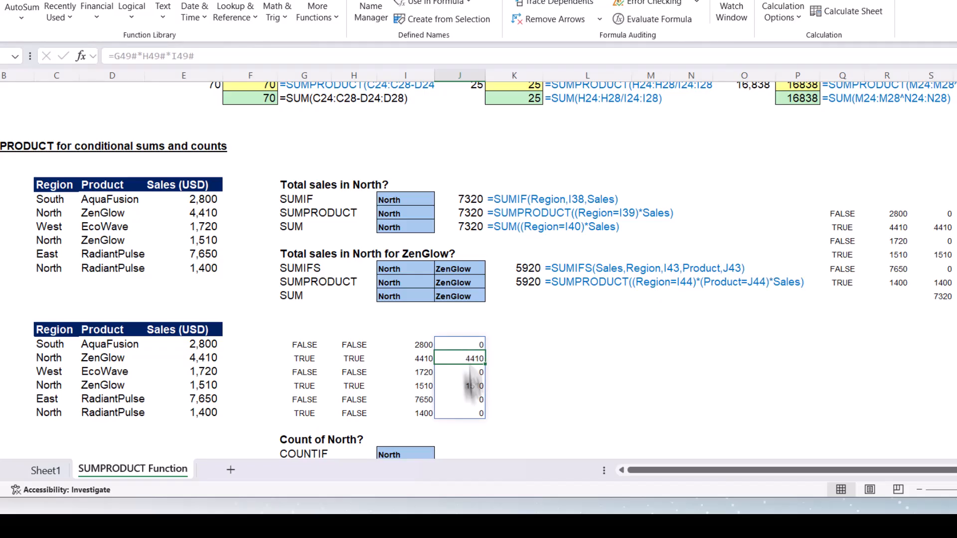
Total the multiplied helper column with =SUM(J49#) in J55.
{"action": "left_click", "coordinate": [464, 428]}
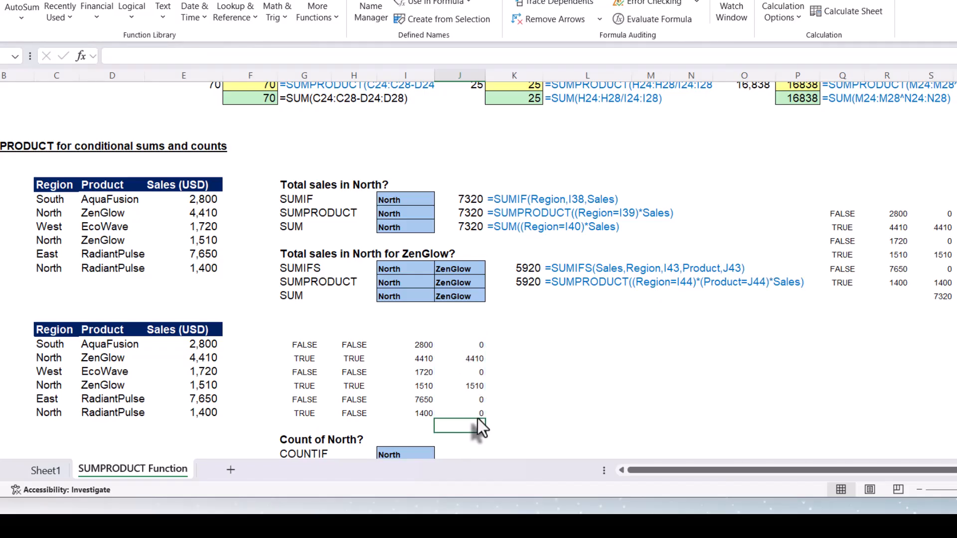
{"action": "key", "text": "alt+equal"}
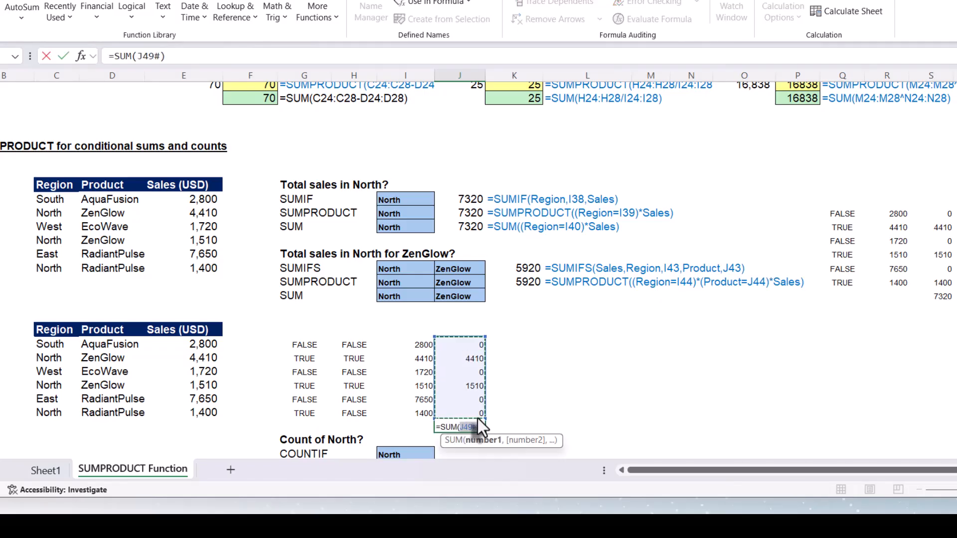
{"action": "key", "text": "Return"}
{"action": "left_click", "coordinate": [471, 426]}
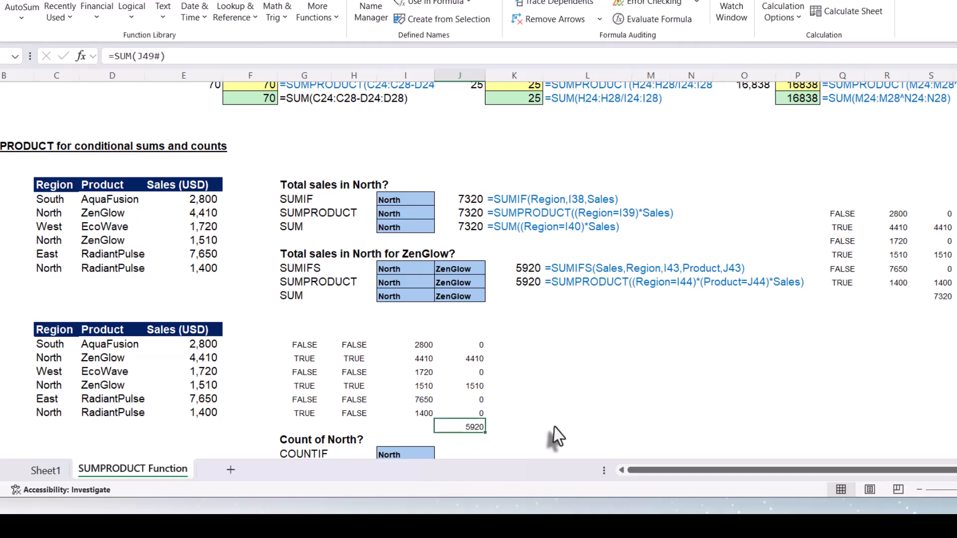
Copy the K44 formula down to K45 and change its function to SUM, giving =SUM((Region=I45)*(Product=J45)*Sales).
{"action": "left_click", "coordinate": [531, 284]}
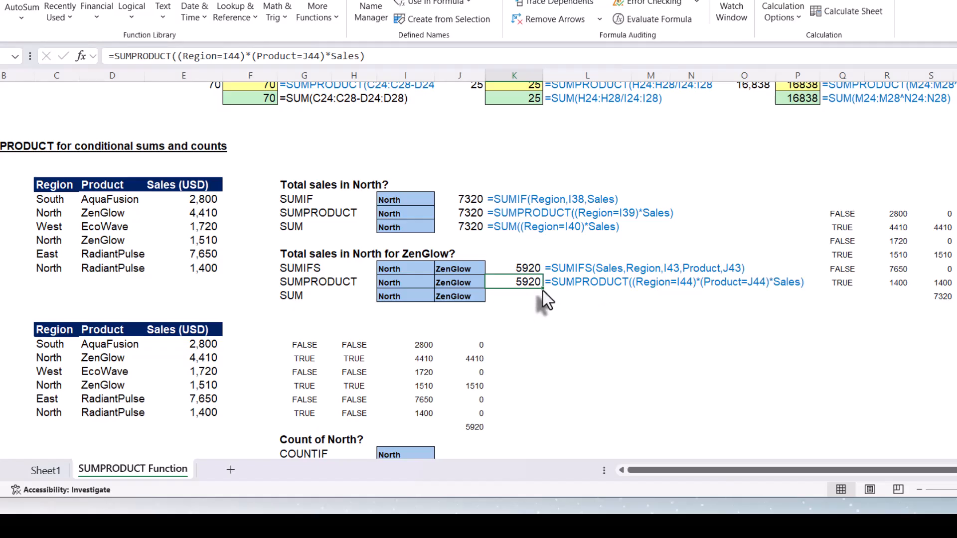
{"action": "left_click_drag", "start_coordinate": [542, 291], "coordinate": [539, 300]}
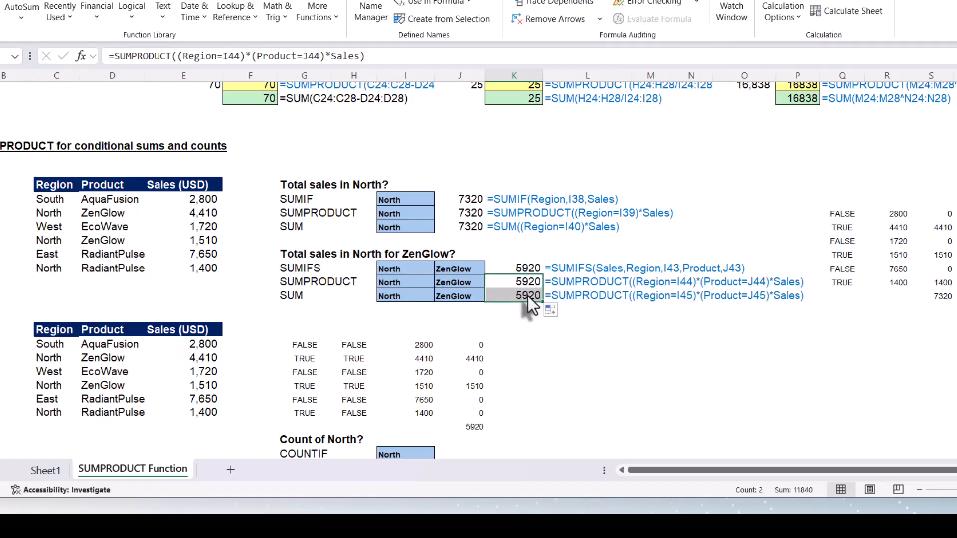
{"action": "double_click", "coordinate": [528, 295]}
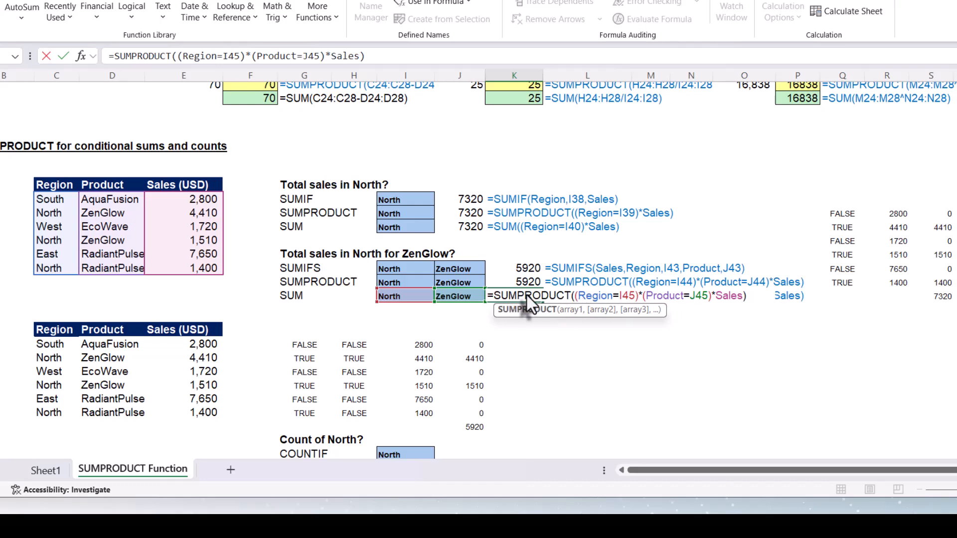
{"action": "left_click_drag", "start_coordinate": [518, 297], "coordinate": [557, 297]}
{"action": "key", "text": "BackSpace"}
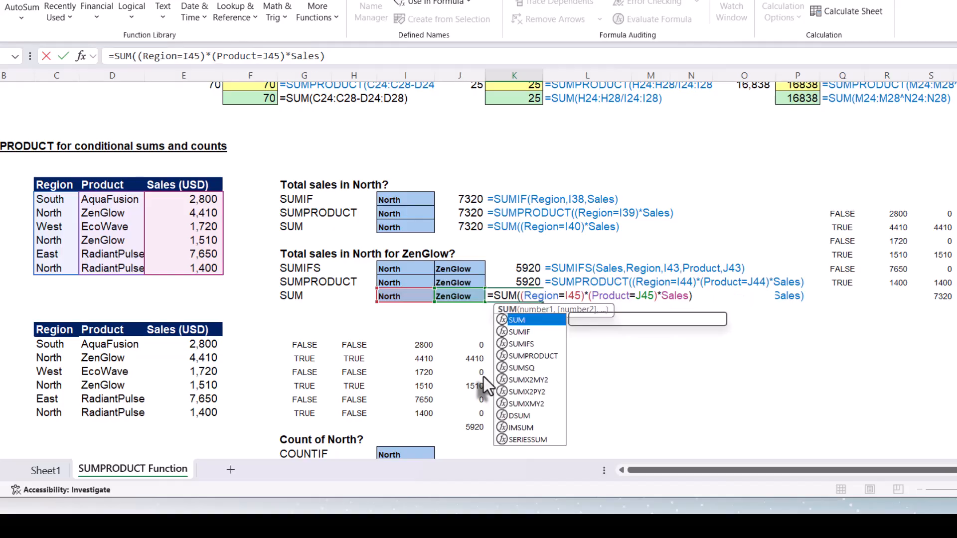
{"action": "key", "text": "Return"}
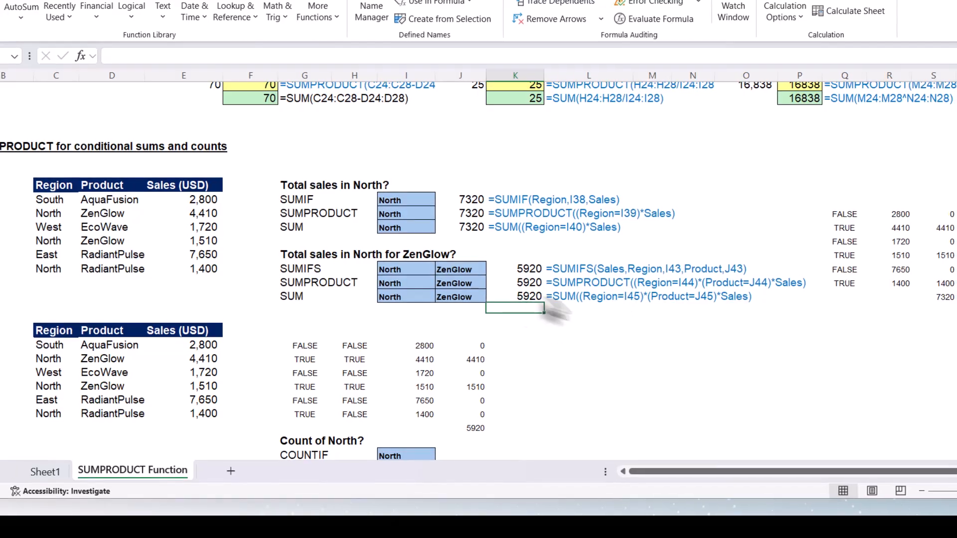
Select the empty result cell J57 for the COUNTIF row under "Count of North?".
{"action": "scroll", "coordinate": [609, 260], "scroll_direction": "down", "scroll_amount": 4}
{"action": "scroll", "coordinate": [610, 260], "scroll_direction": "up", "scroll_amount": 1}
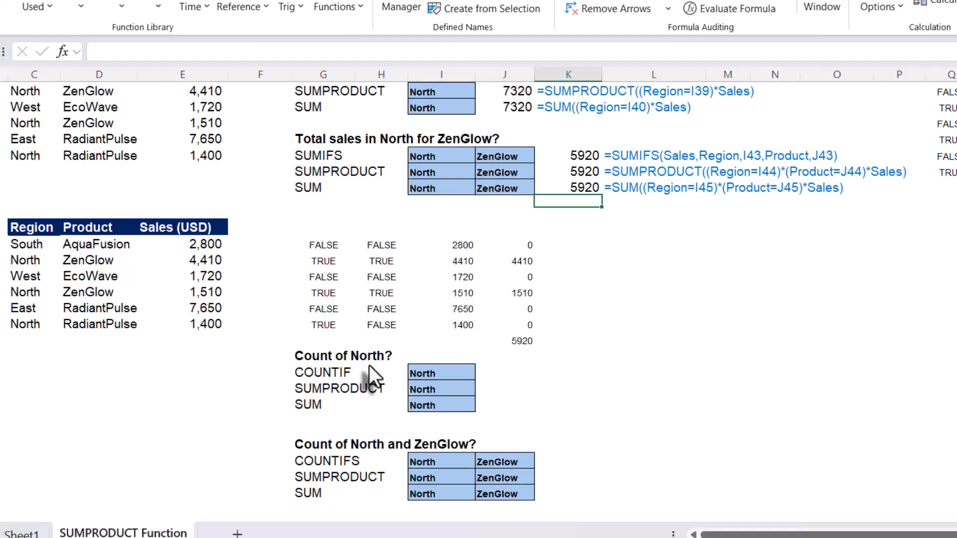
{"action": "left_click", "coordinate": [490, 373]}
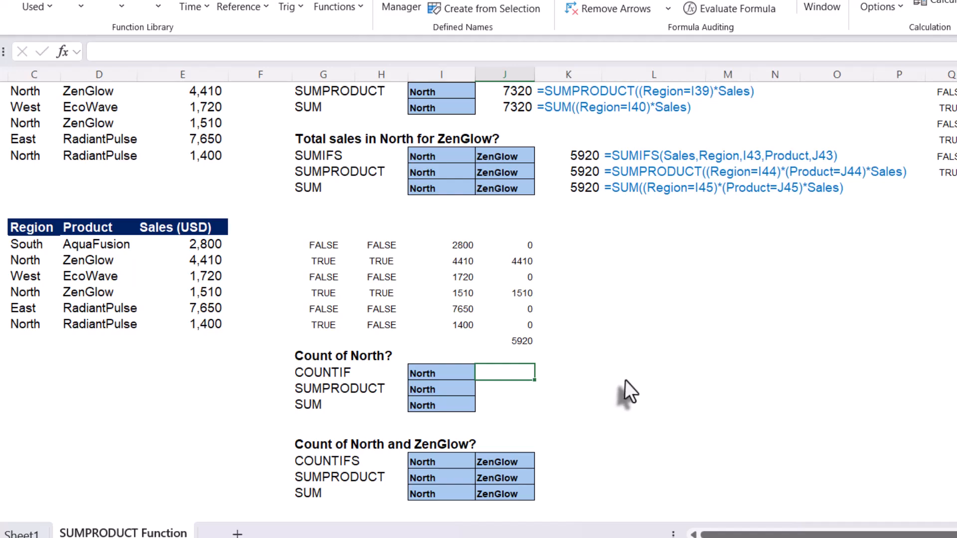
Enter =COUNTIF(Region,I57) in the COUNTIF row under "Count of North?".
{"action": "type", "text": "="}
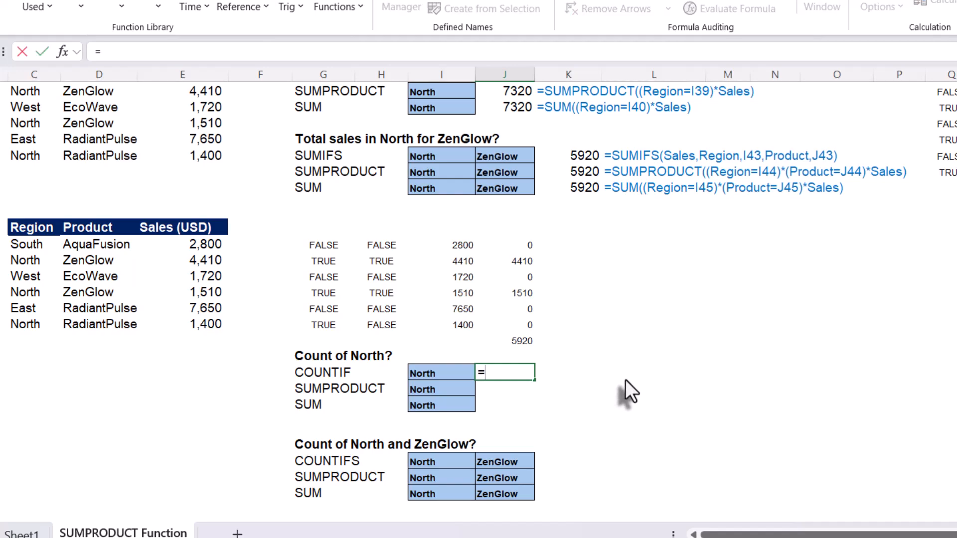
{"action": "type", "text": "count"}
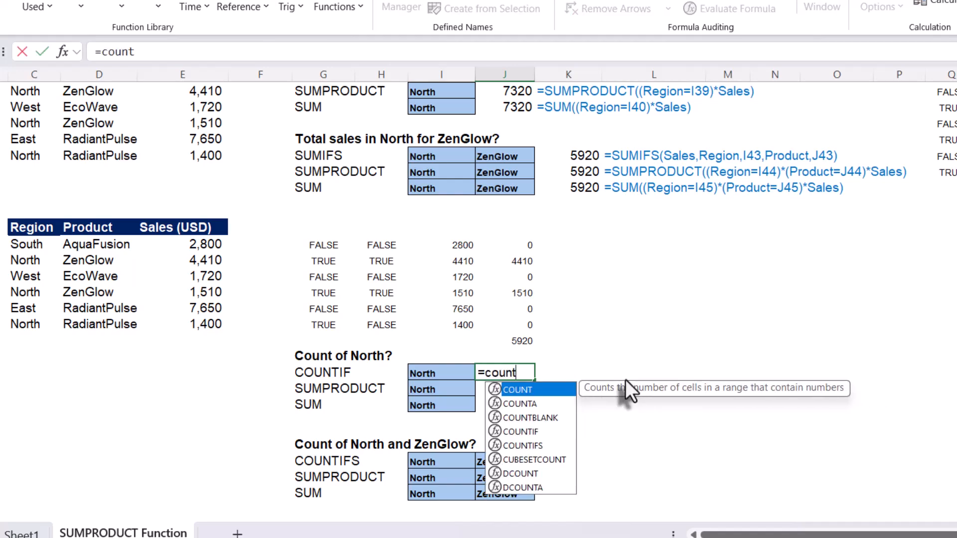
{"action": "type", "text": "if"}
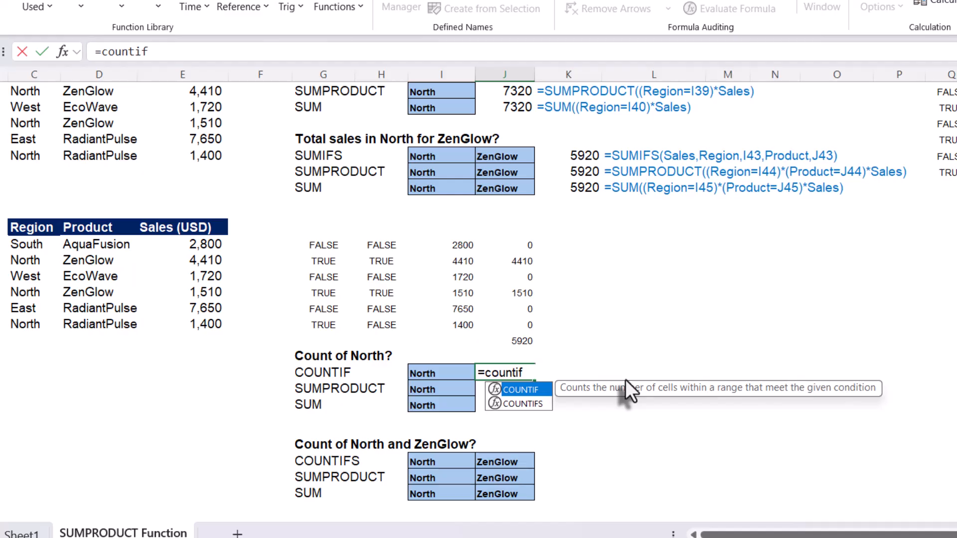
{"action": "key", "text": "Tab"}
{"action": "type", "text": "re"}
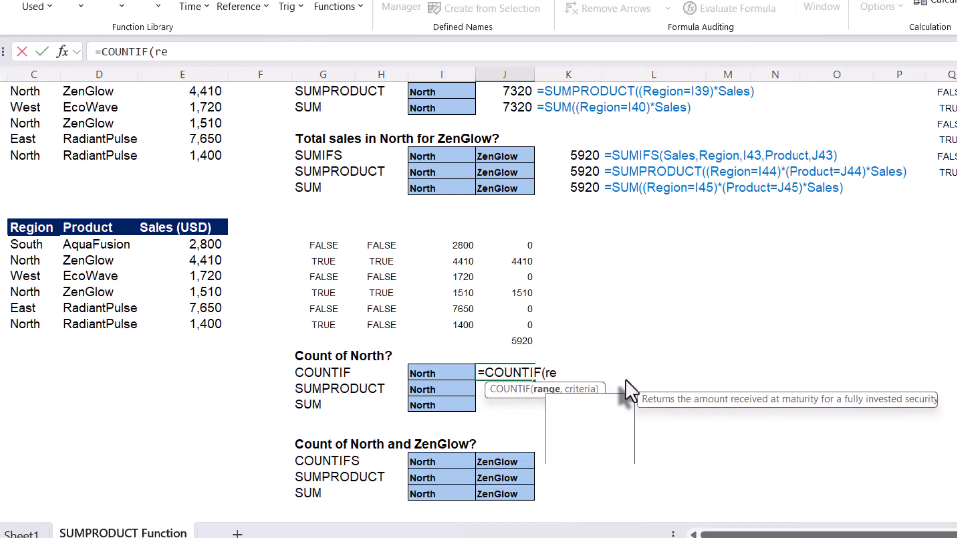
{"action": "type", "text": "gio"}
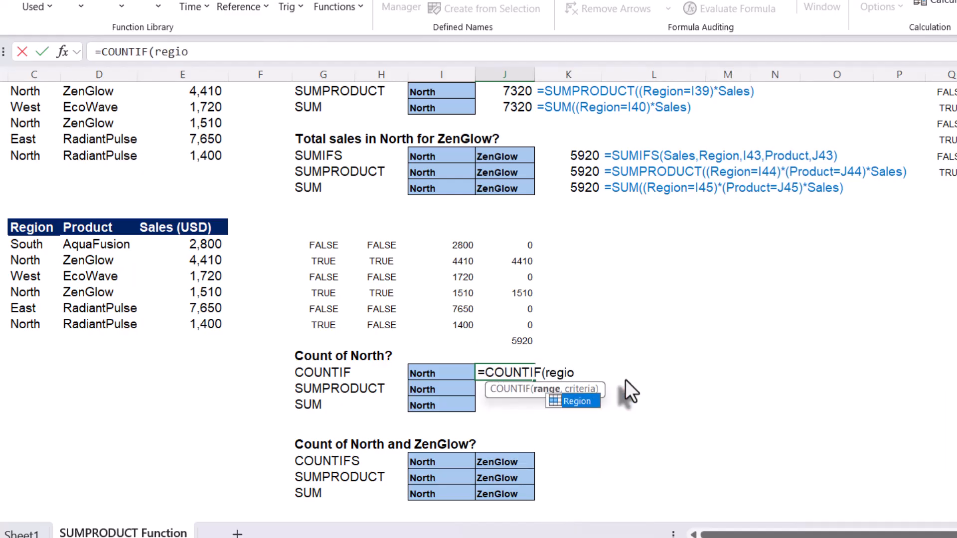
{"action": "key", "text": "Tab"}
{"action": "type", "text": ","}
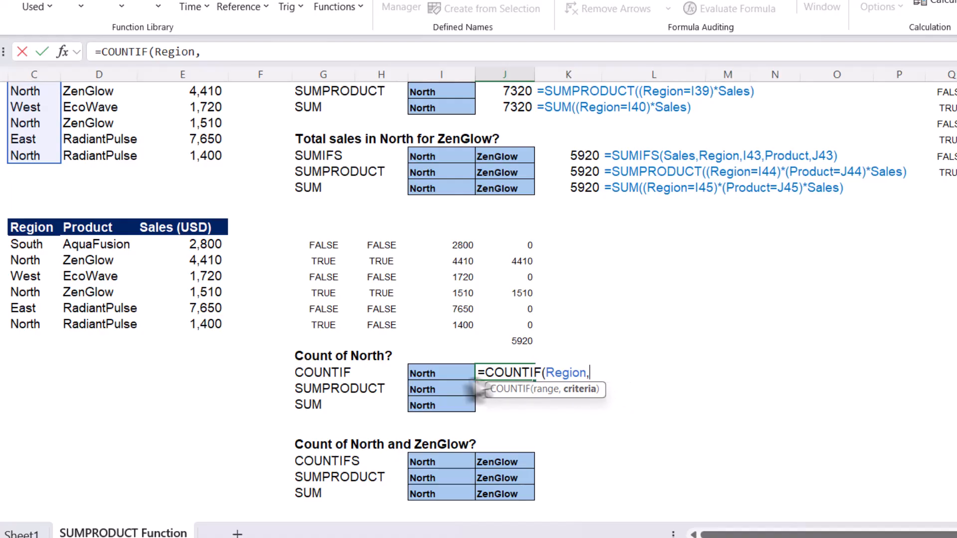
{"action": "left_click", "coordinate": [442, 378]}
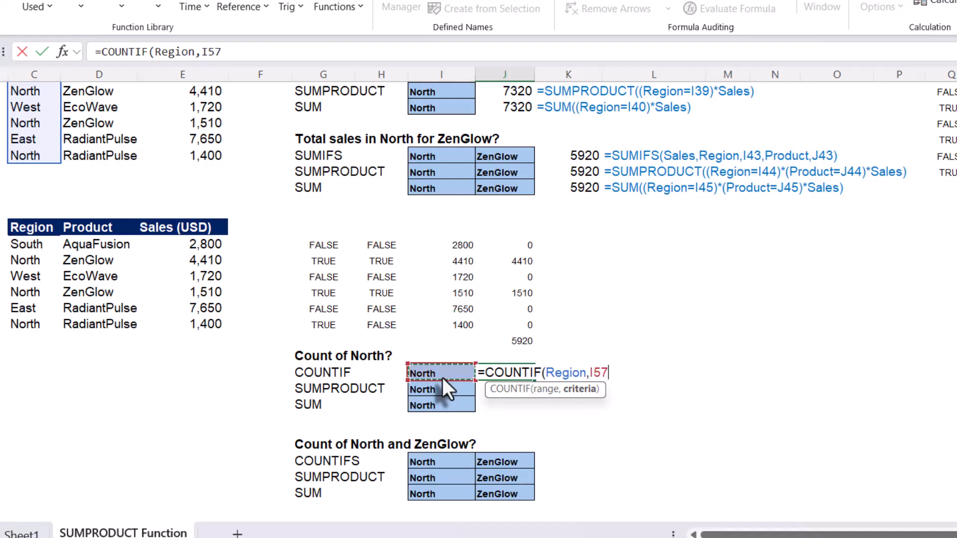
{"action": "type", "text": ")"}
{"action": "key", "text": "Return"}
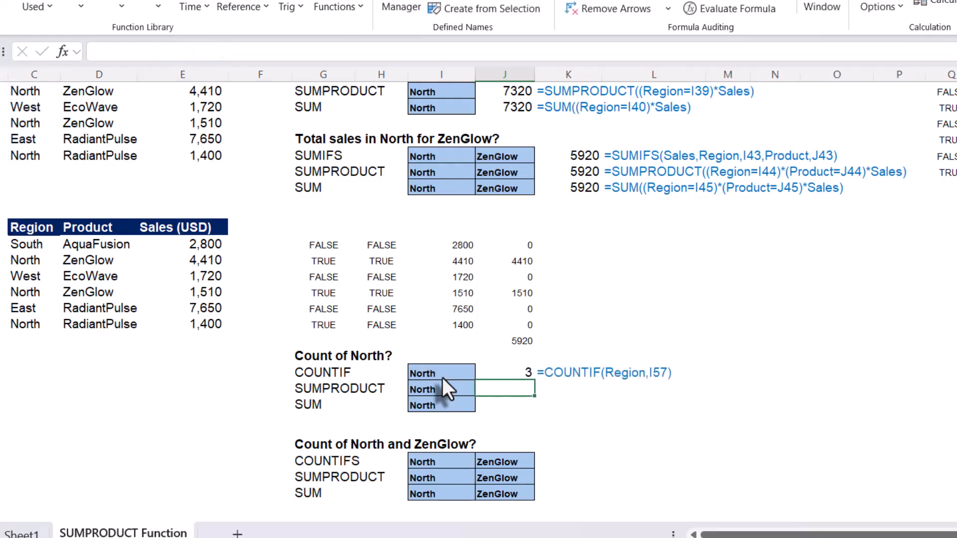
Check the COUNTIF result against each North entry in the Region column of the lower sales table.
{"action": "left_click", "coordinate": [503, 373]}
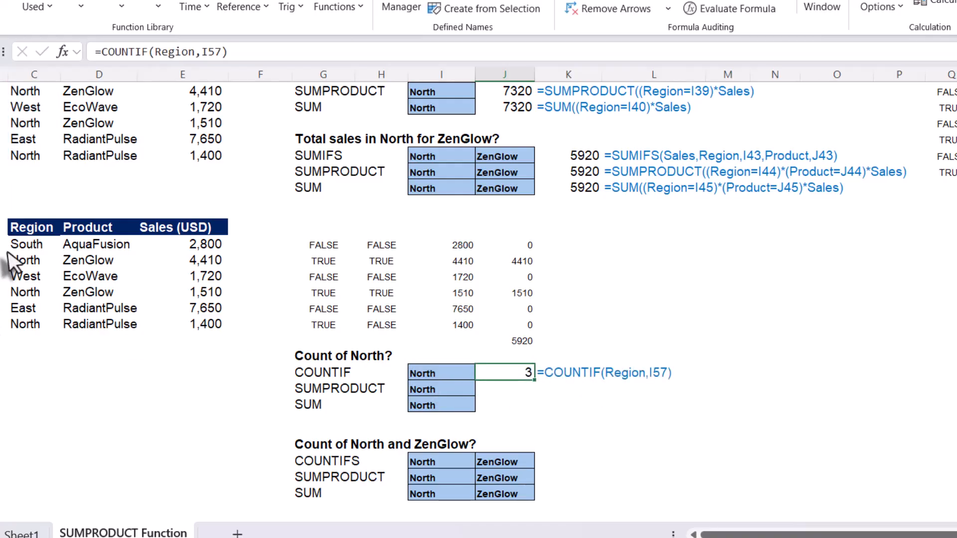
{"action": "left_click", "coordinate": [26, 261]}
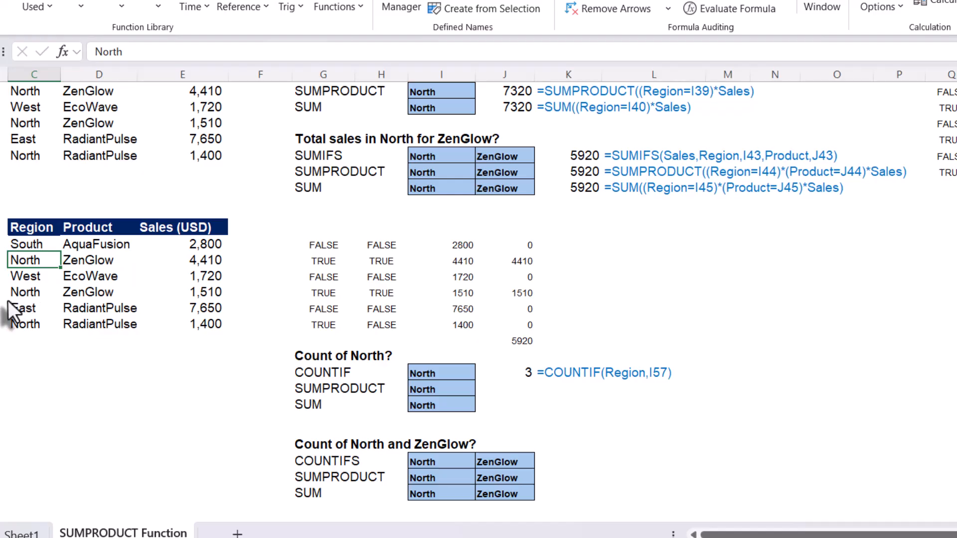
{"action": "left_click", "coordinate": [22, 294]}
{"action": "left_click", "coordinate": [25, 327]}
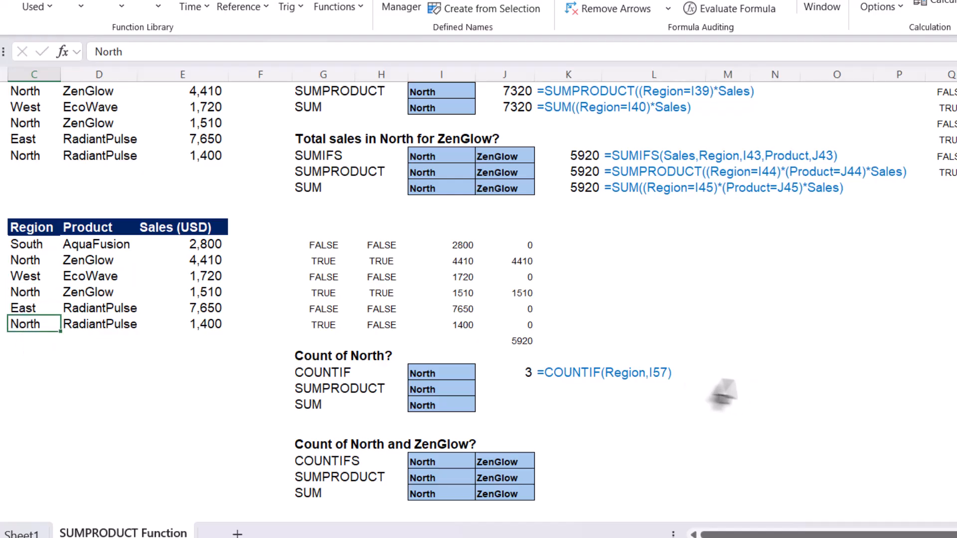
{"action": "left_click", "coordinate": [519, 377]}
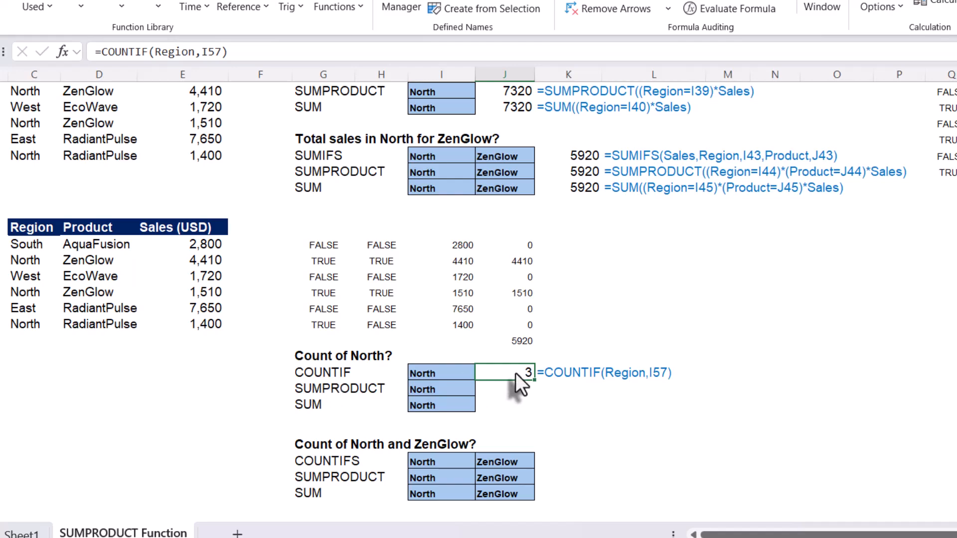
Enter =SUMPRODUCT((Region=I58)) in the SUMPRODUCT row under "Count of North?".
{"action": "left_click", "coordinate": [518, 391]}
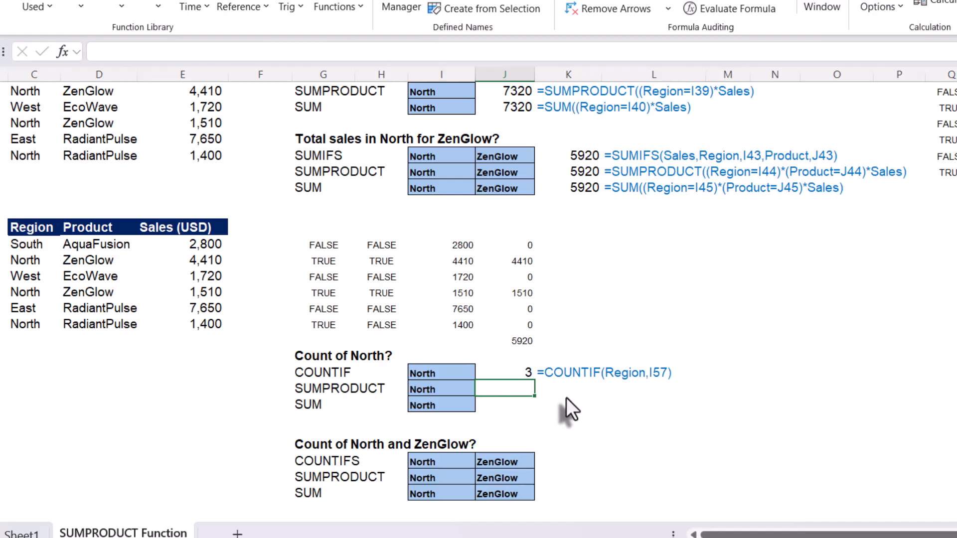
{"action": "type", "text": "="}
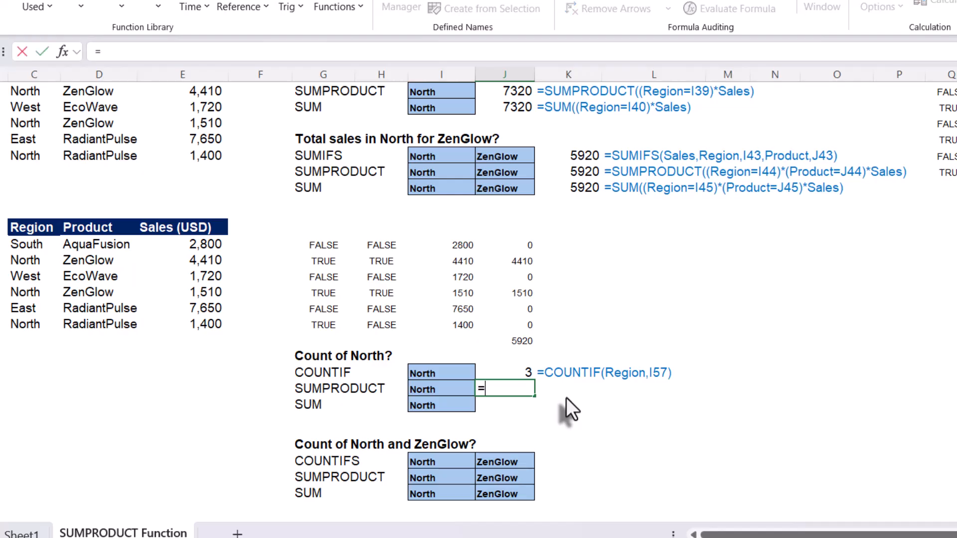
{"action": "type", "text": "sump"}
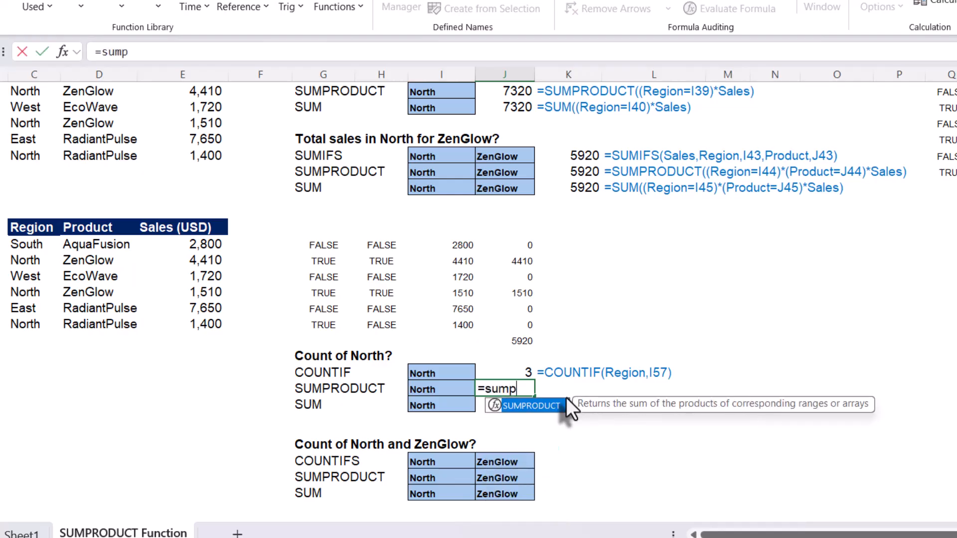
{"action": "key", "text": "Tab"}
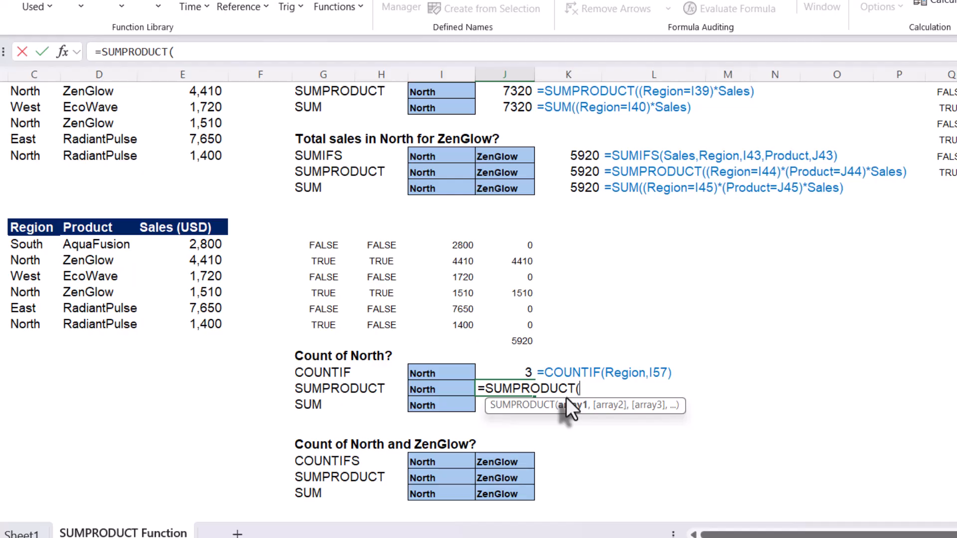
{"action": "type", "text": "("}
{"action": "type", "text": "regi"}
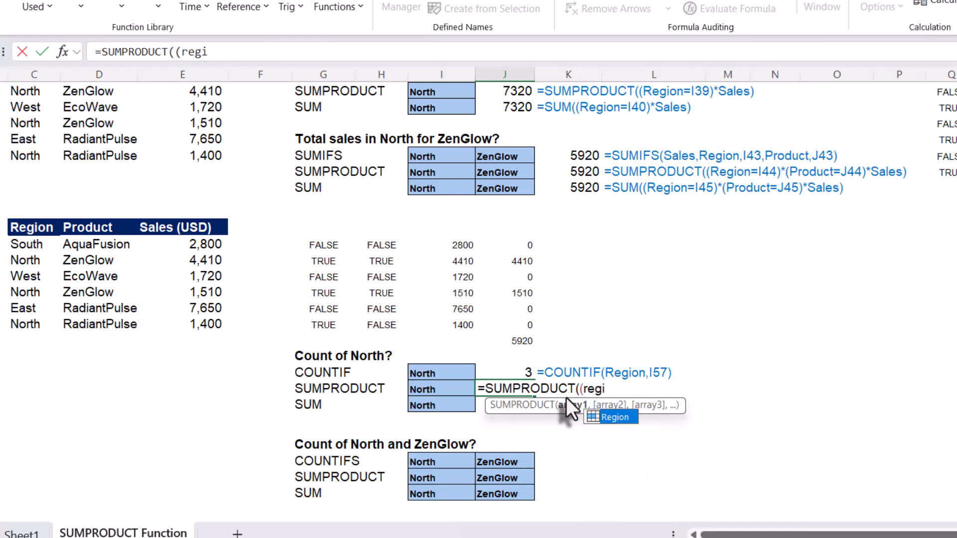
{"action": "key", "text": "Tab"}
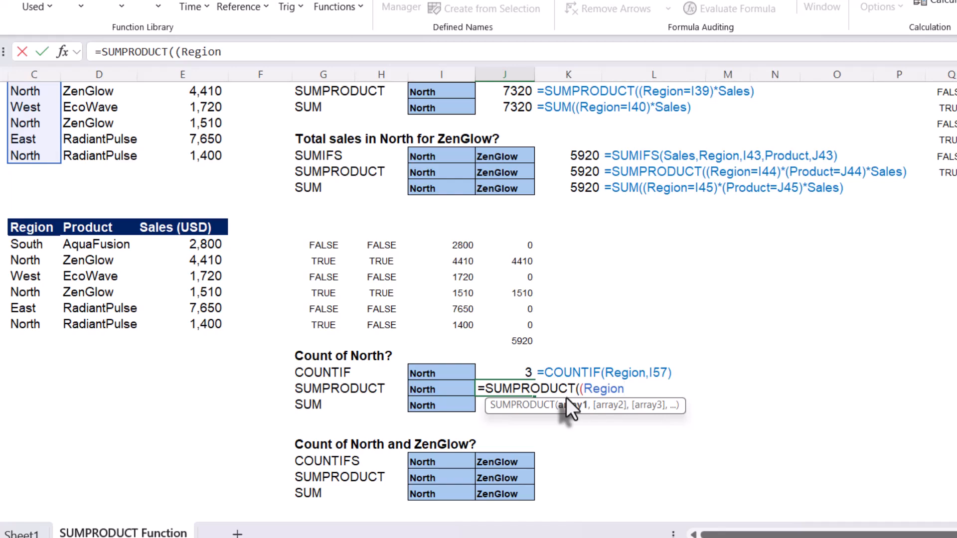
{"action": "type", "text": "="}
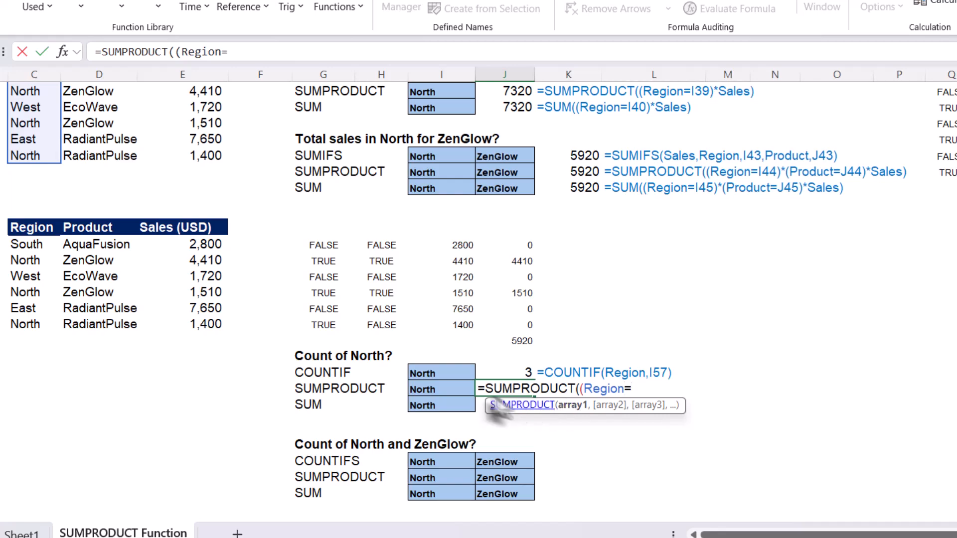
{"action": "left_click", "coordinate": [438, 391]}
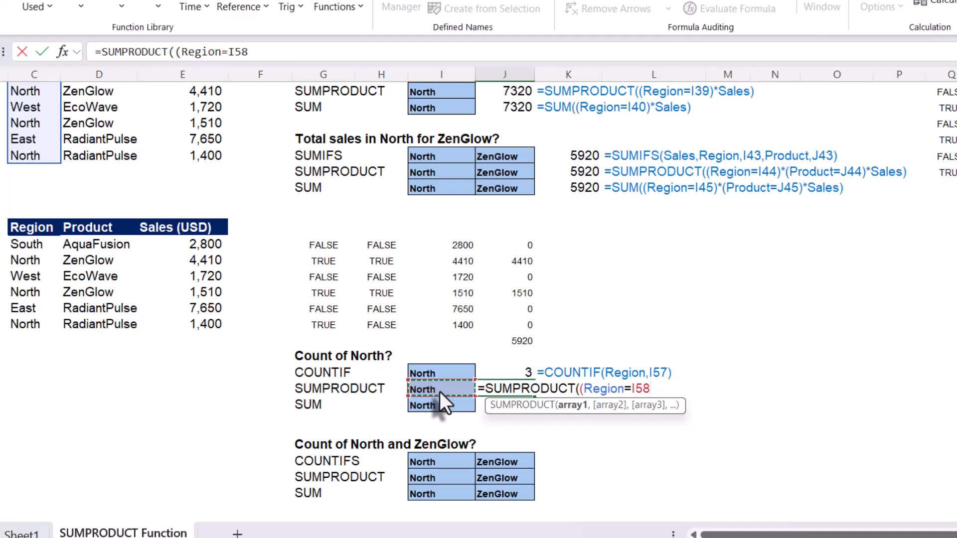
{"action": "type", "text": "))"}
{"action": "key", "text": "Return"}
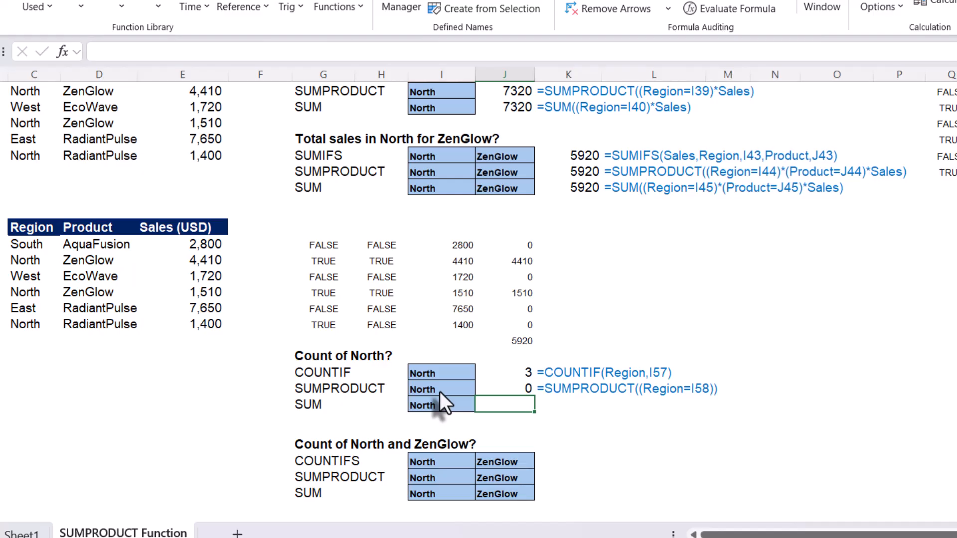
Examine the (Region=I58) condition inside the SUMPRODUCT formula for the count of North.
{"action": "left_click", "coordinate": [504, 394]}
{"action": "double_click", "coordinate": [505, 393]}
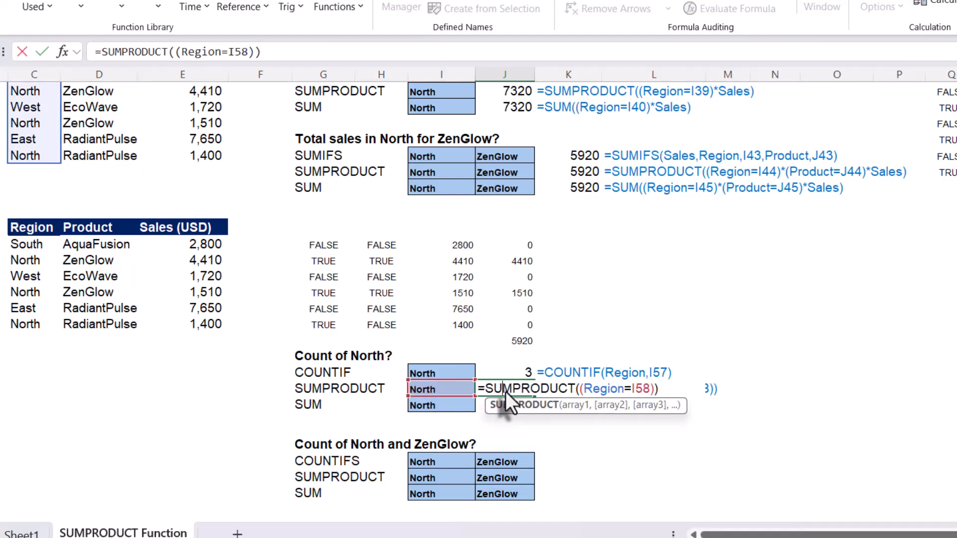
{"action": "key", "text": "Escape"}
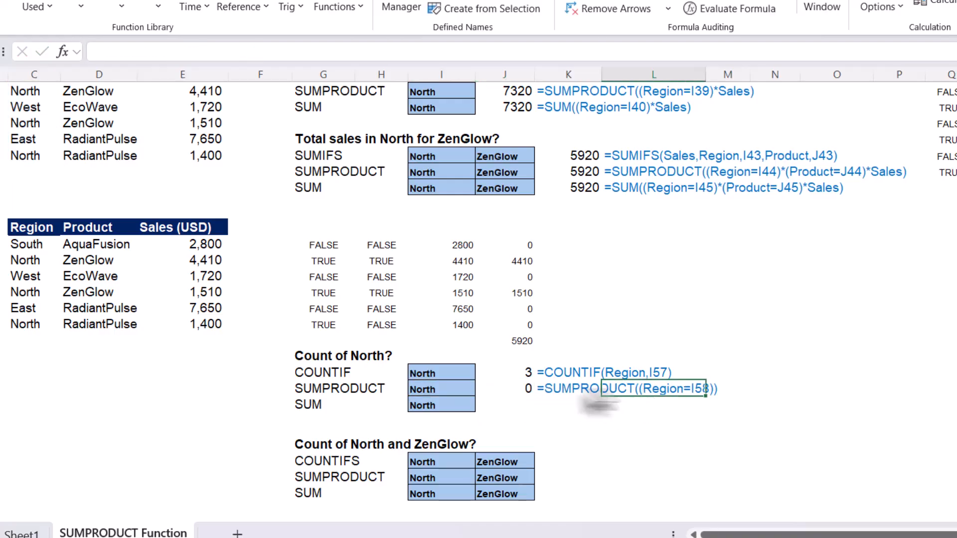
{"action": "double_click", "coordinate": [513, 390]}
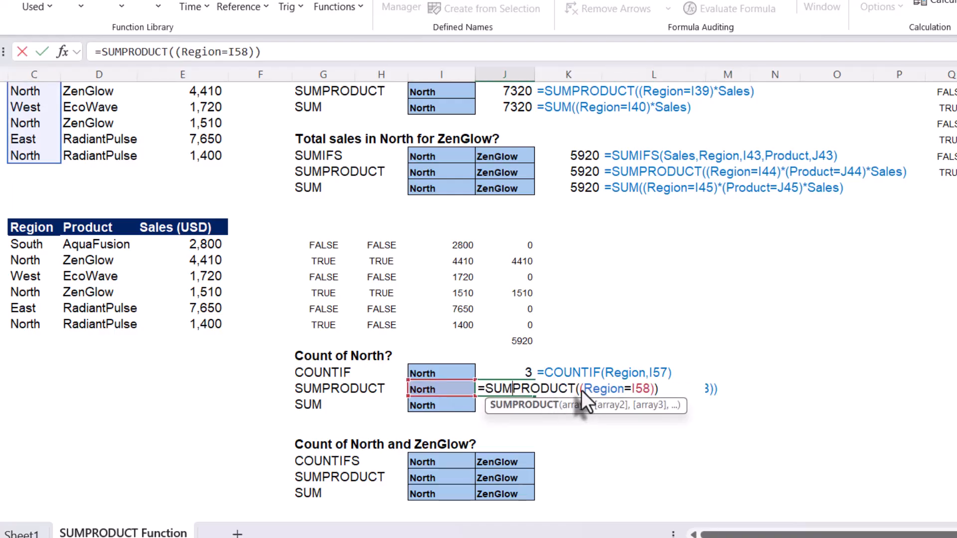
{"action": "left_click_drag", "start_coordinate": [579, 391], "coordinate": [654, 386]}
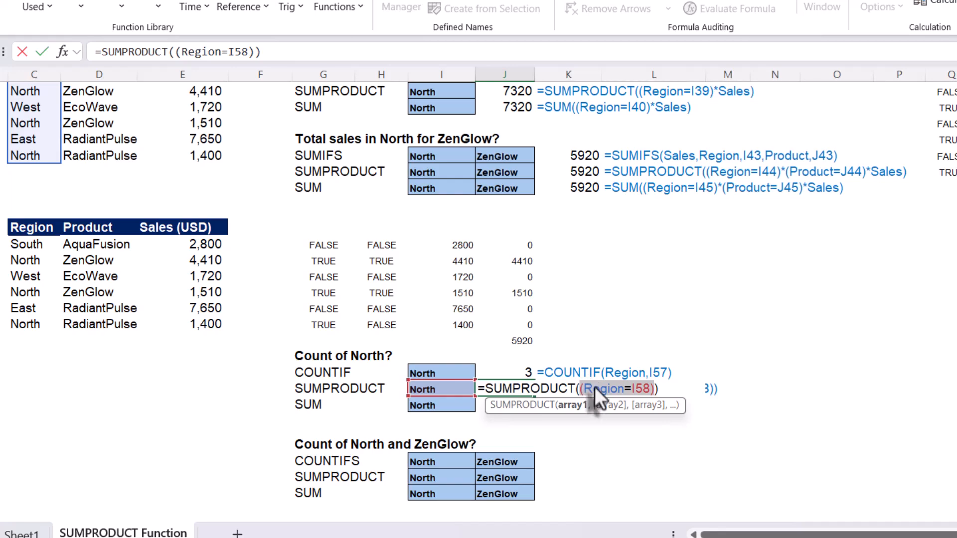
{"action": "left_click", "coordinate": [608, 389]}
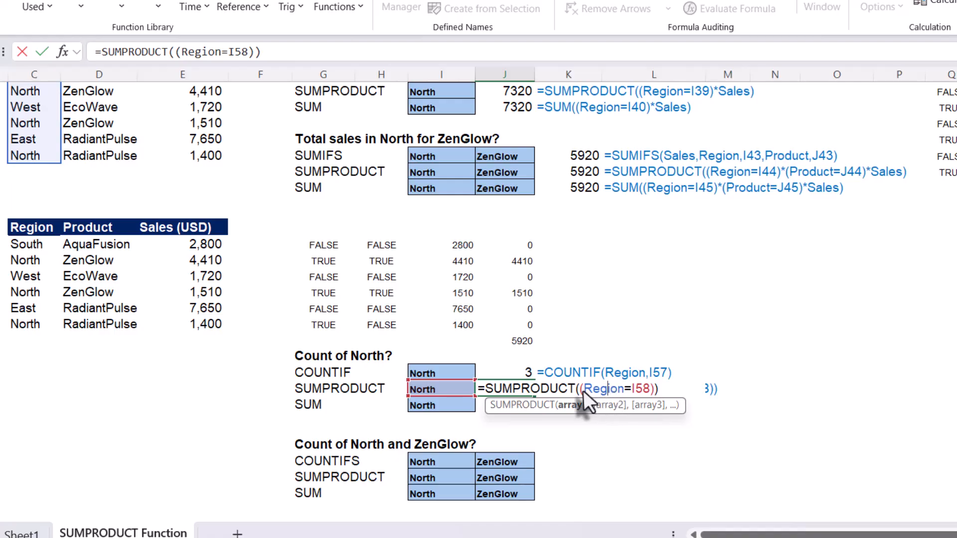
{"action": "key", "text": "ctrl+Return"}
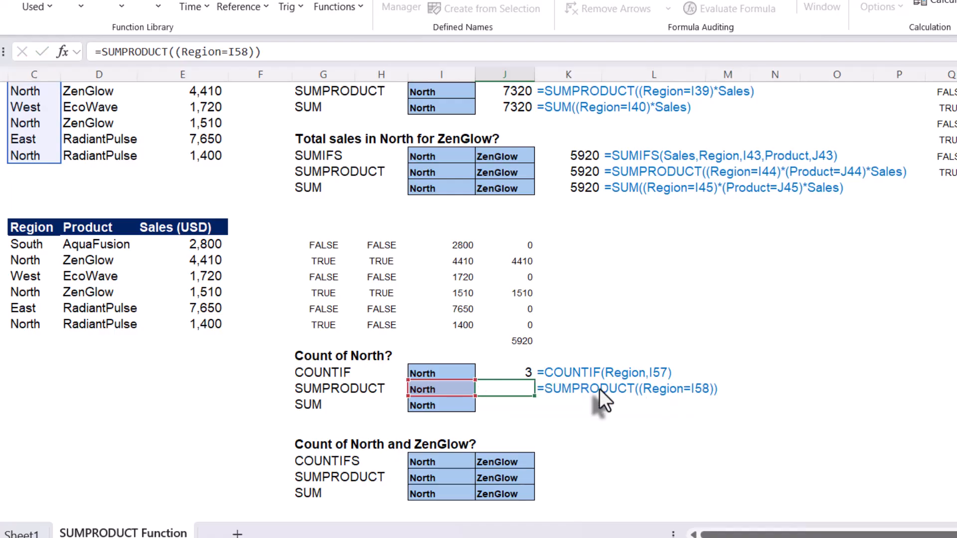
Add a double negative before the condition, making the North count formula =SUMPRODUCT(--(Region=I58)).
{"action": "double_click", "coordinate": [512, 387]}
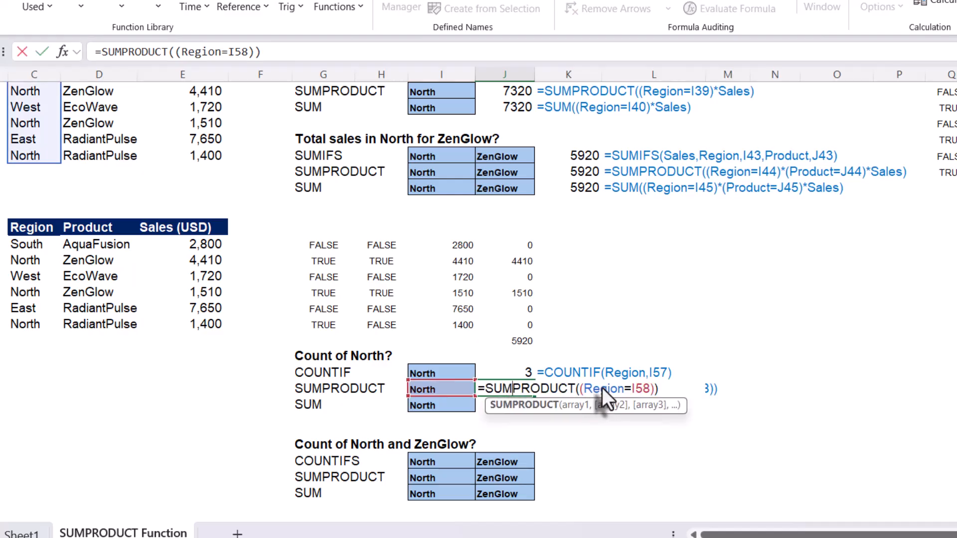
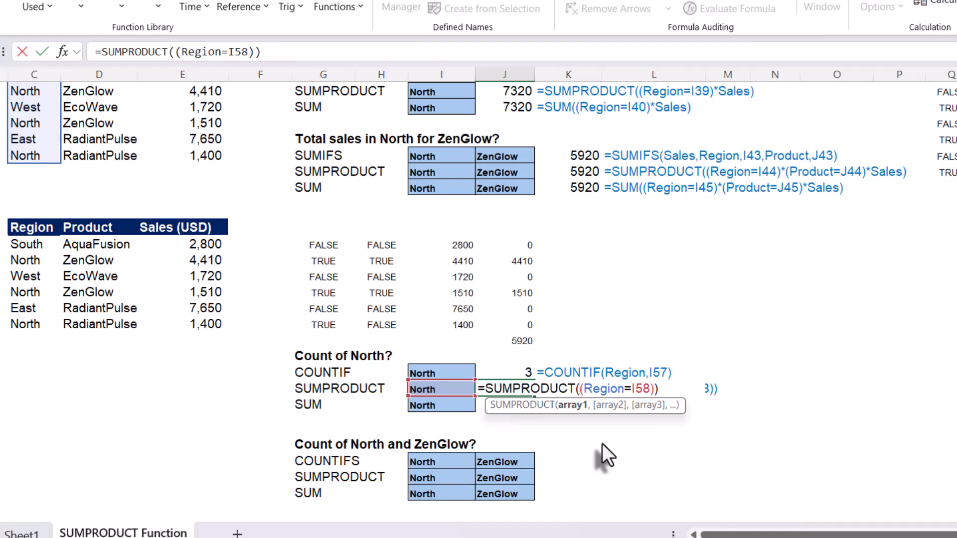
{"action": "type", "text": "--"}
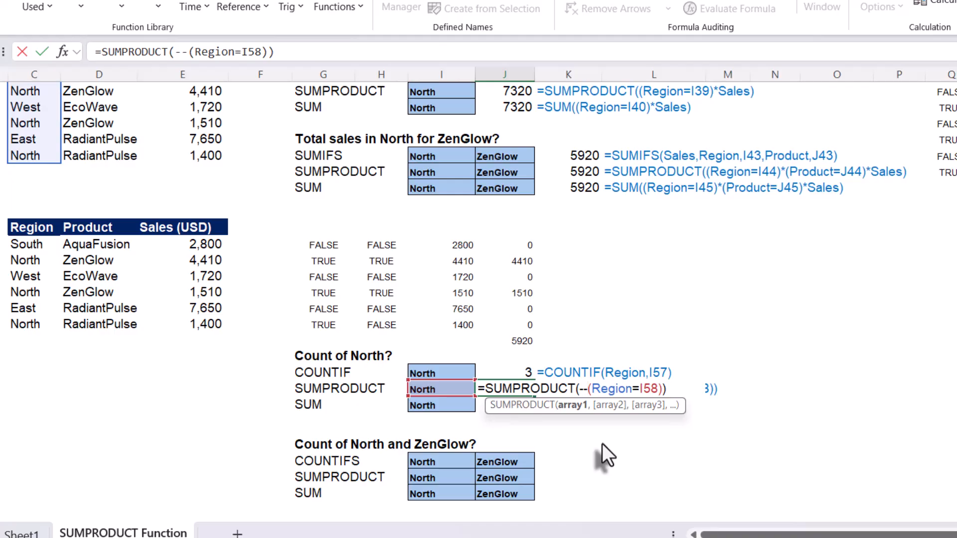
{"action": "key", "text": "Return"}
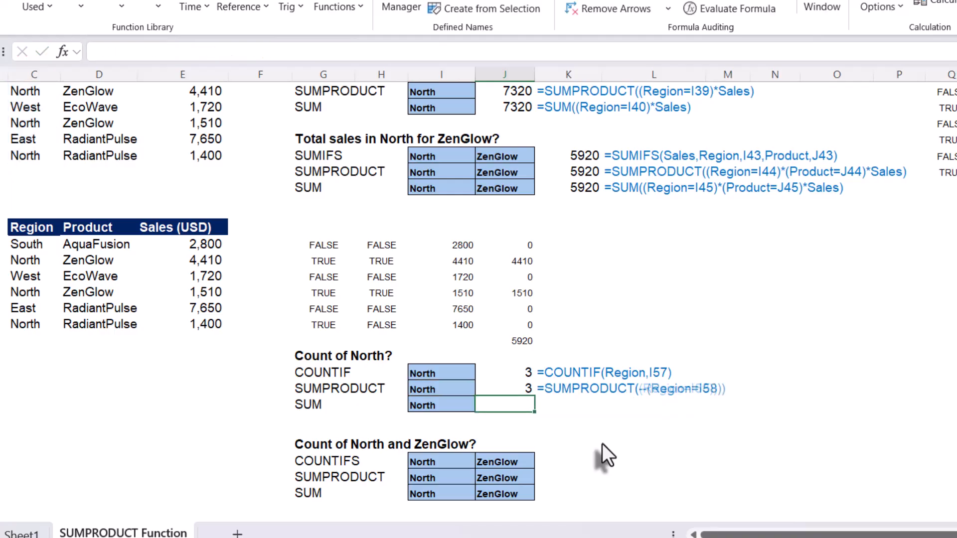
Review the --(Region=I58) argument in the revised SUMPRODUCT formula and leave the formula as it is.
{"action": "left_click", "coordinate": [504, 391]}
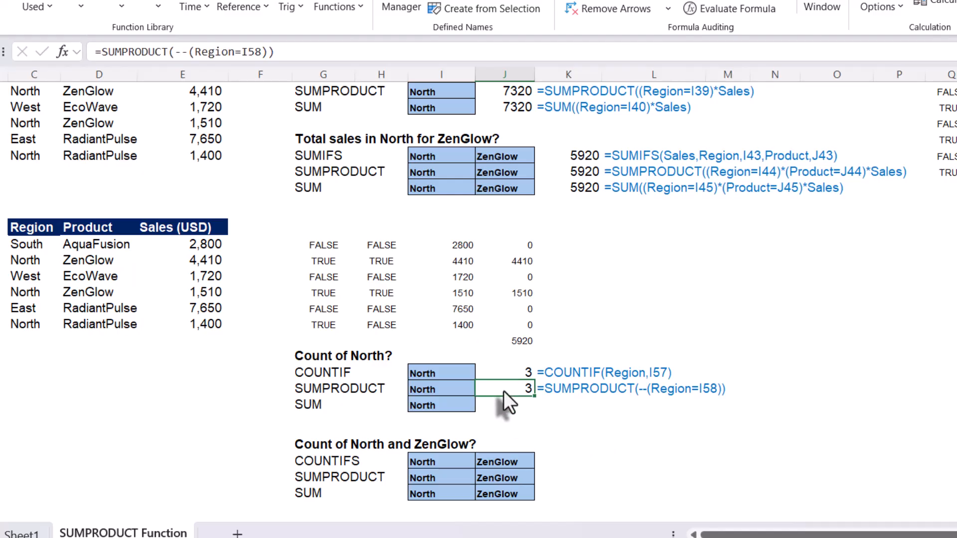
{"action": "double_click", "coordinate": [503, 391]}
{"action": "left_click_drag", "start_coordinate": [577, 391], "coordinate": [661, 387]}
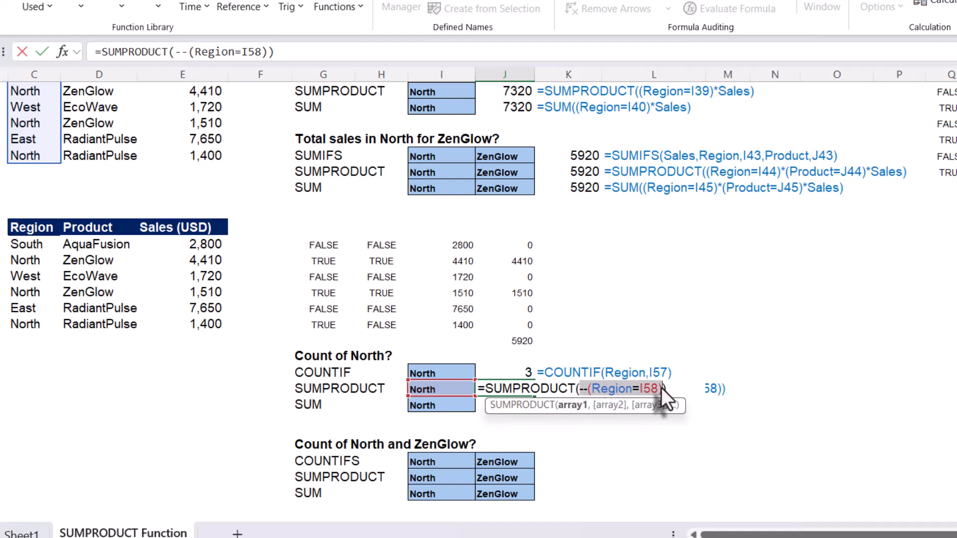
{"action": "mouse_move", "coordinate": [648, 384]}
{"action": "key", "text": "Escape"}
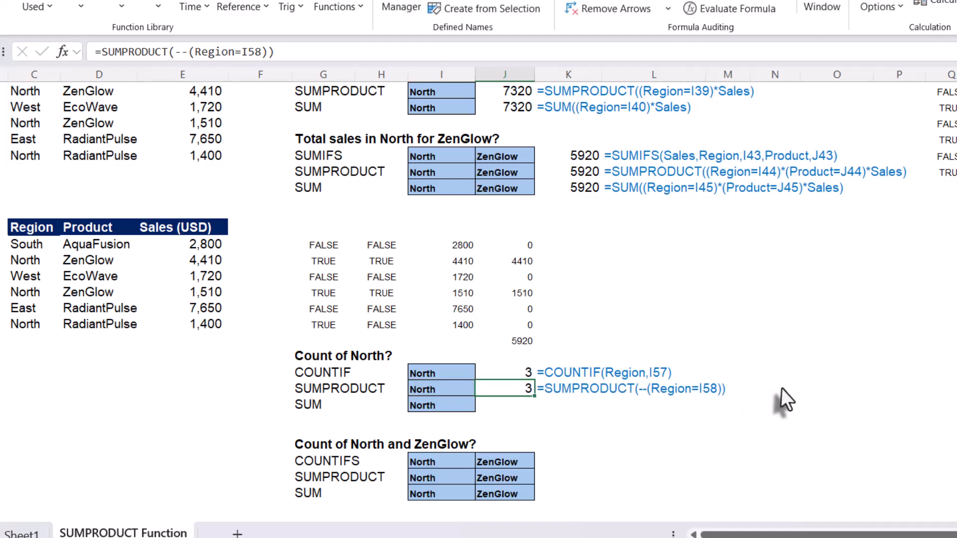
{"action": "left_click", "coordinate": [786, 387]}
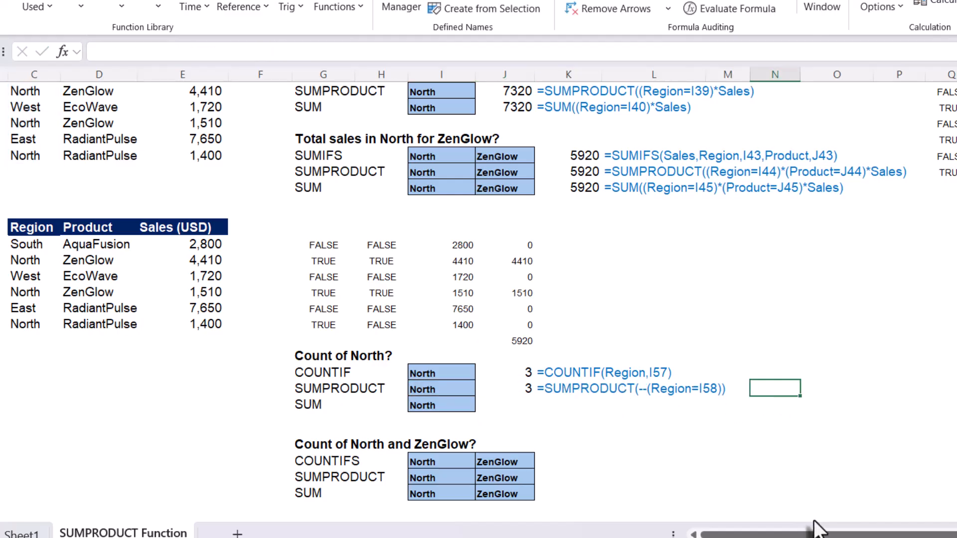
Enter =--(Region=I58) in the empty cell N58 and highlight the spilled array of ones and zeros.
{"action": "type", "text": "="}
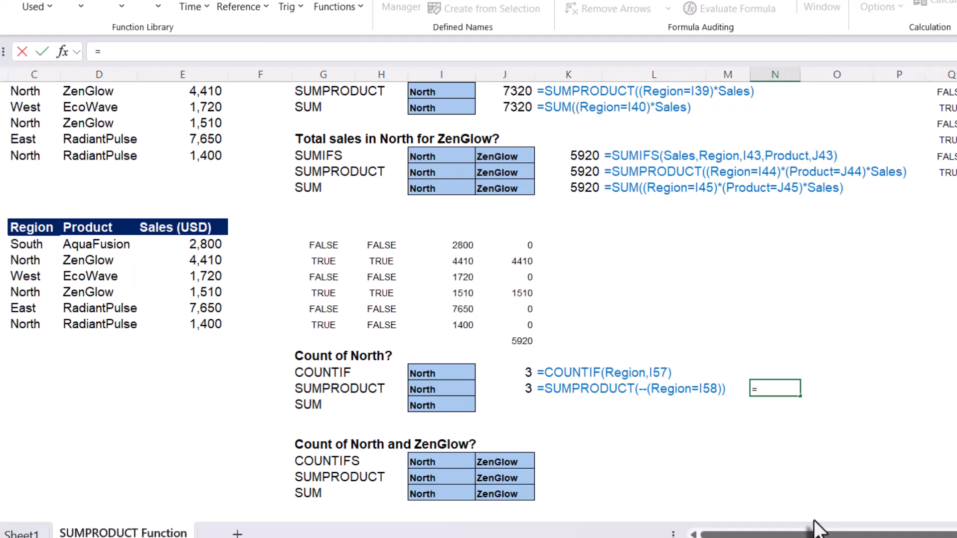
{"action": "type", "text": "--(re"}
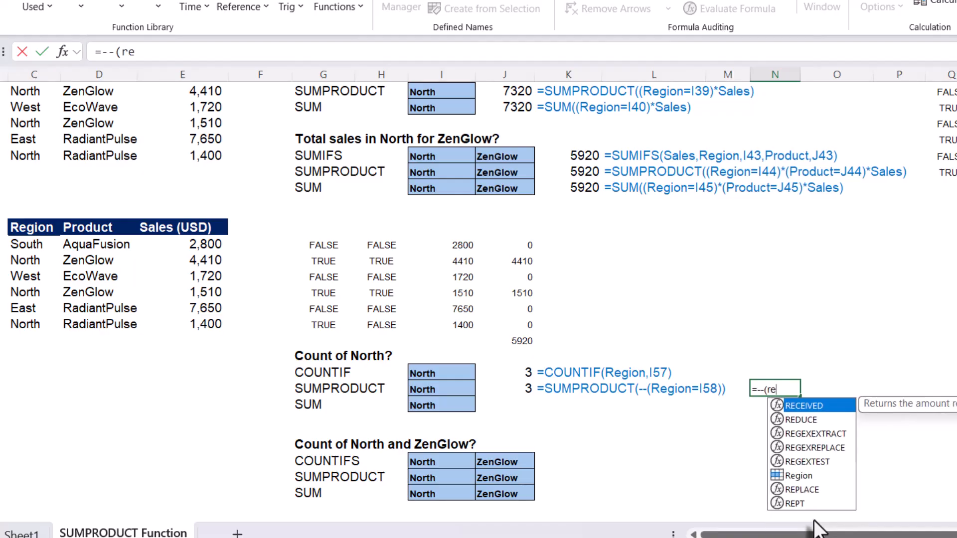
{"action": "type", "text": "gio"}
{"action": "key", "text": "Tab"}
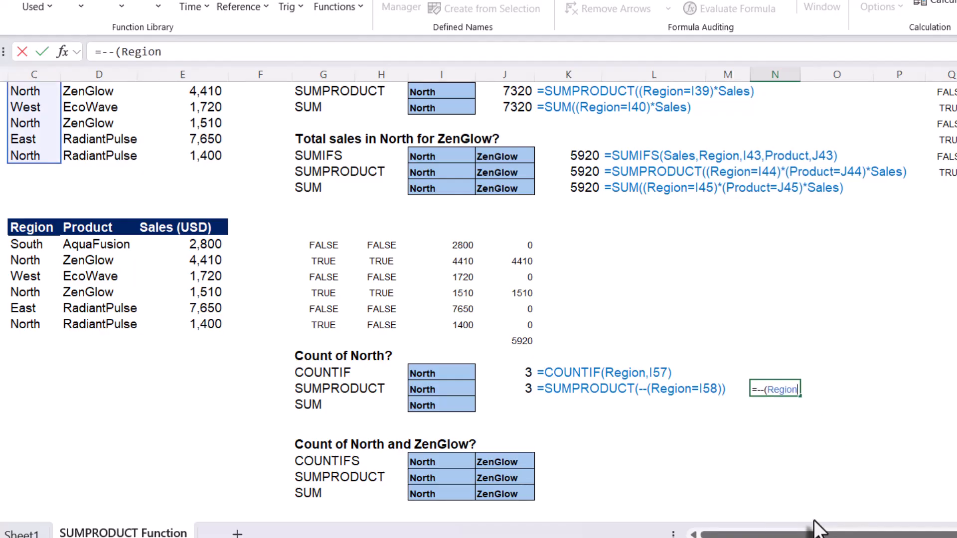
{"action": "type", "text": "="}
{"action": "left_click", "coordinate": [426, 389]}
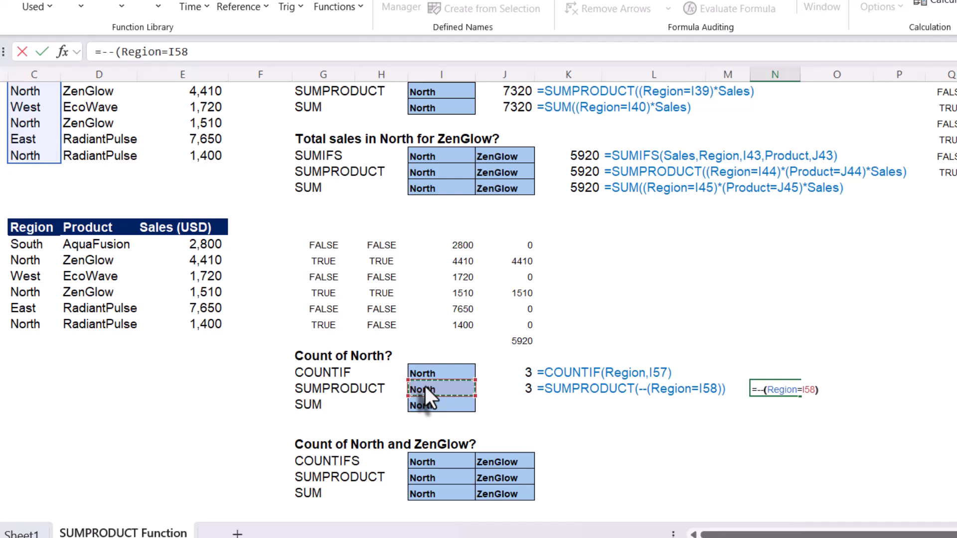
{"action": "key", "text": "Return"}
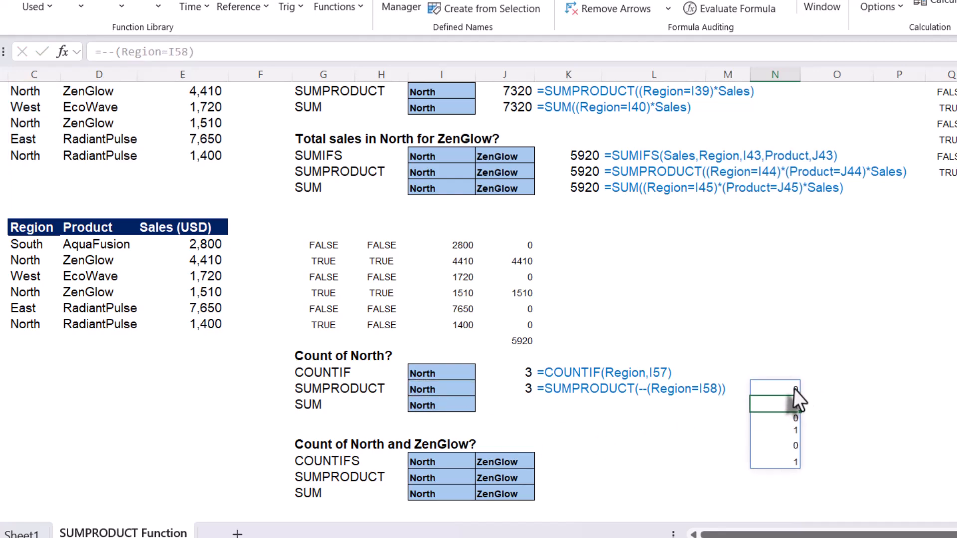
{"action": "left_click_drag", "start_coordinate": [793, 389], "coordinate": [789, 455]}
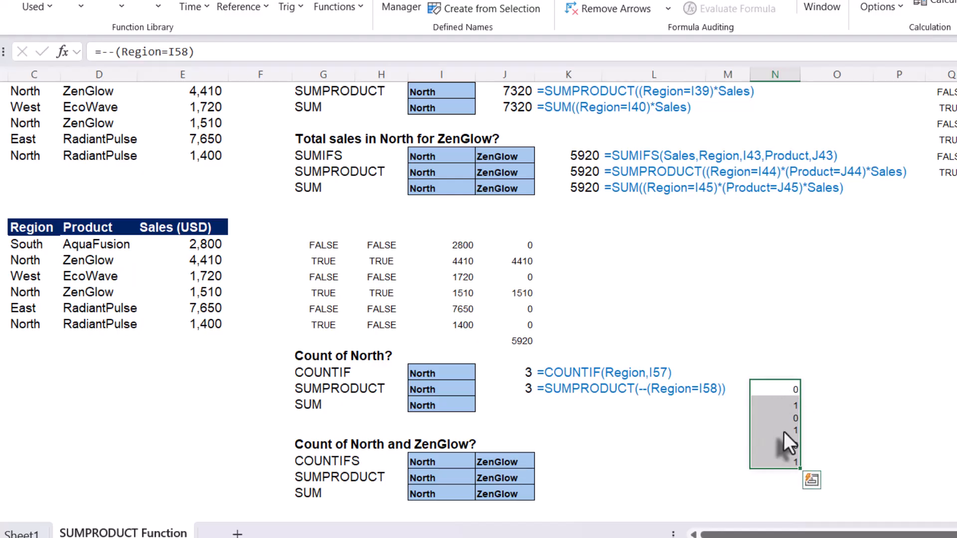
Copy the North SUMPRODUCT count formula down to the SUM row and change it to =SUM(--(Region=I59)).
{"action": "left_click", "coordinate": [521, 393]}
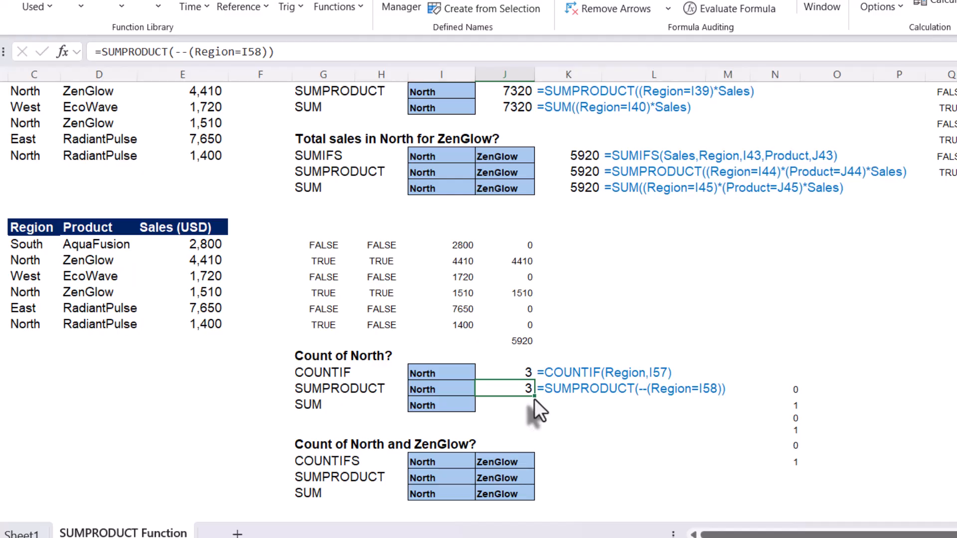
{"action": "left_click_drag", "start_coordinate": [533, 398], "coordinate": [534, 411]}
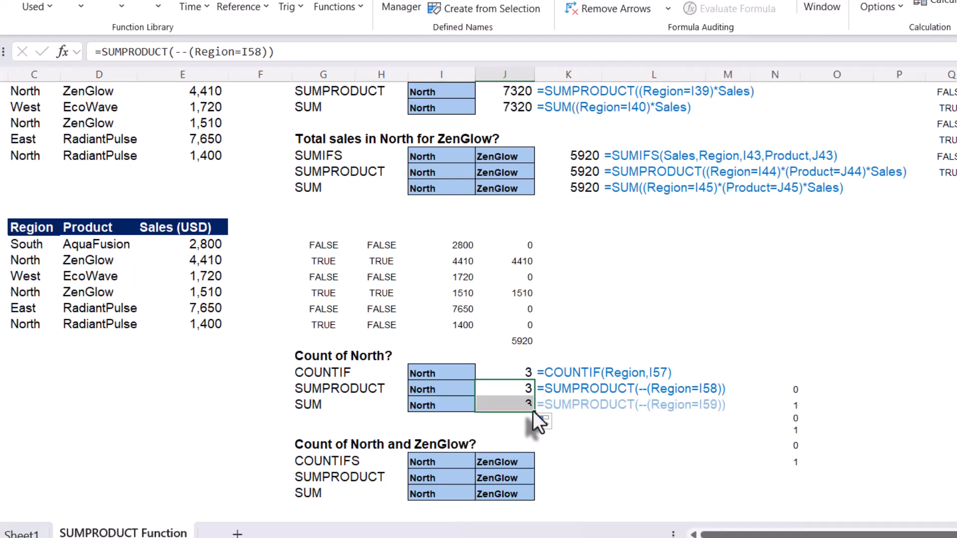
{"action": "left_click", "coordinate": [505, 405]}
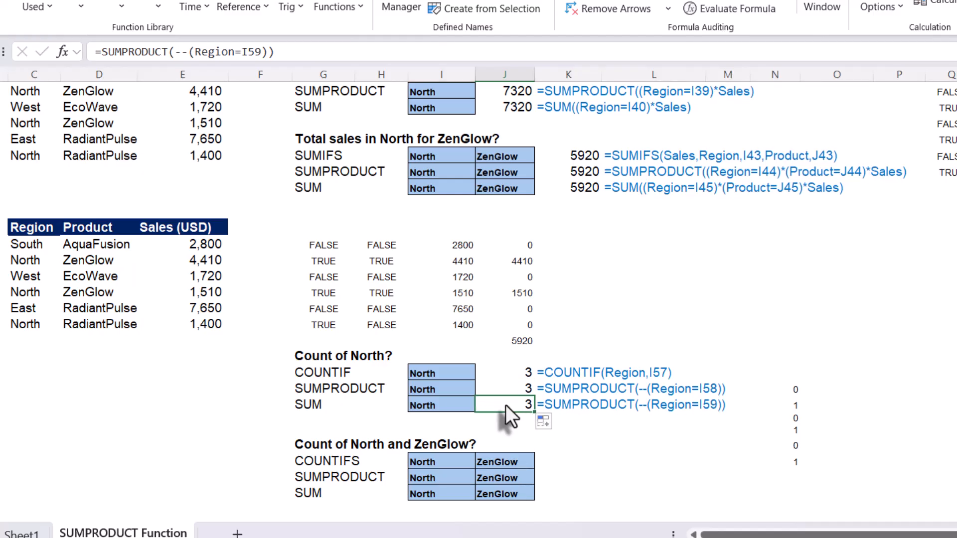
{"action": "double_click", "coordinate": [506, 405]}
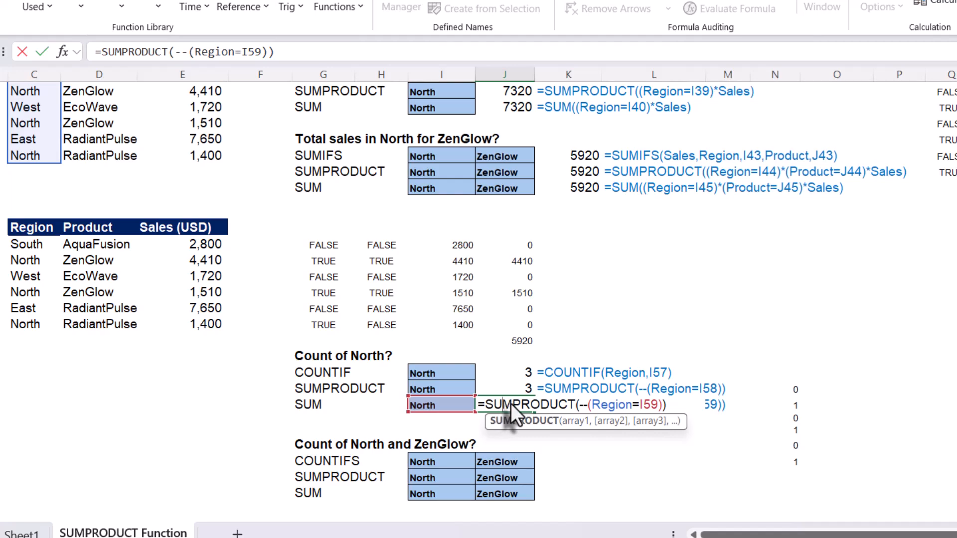
{"action": "left_click_drag", "start_coordinate": [512, 404], "coordinate": [571, 408]}
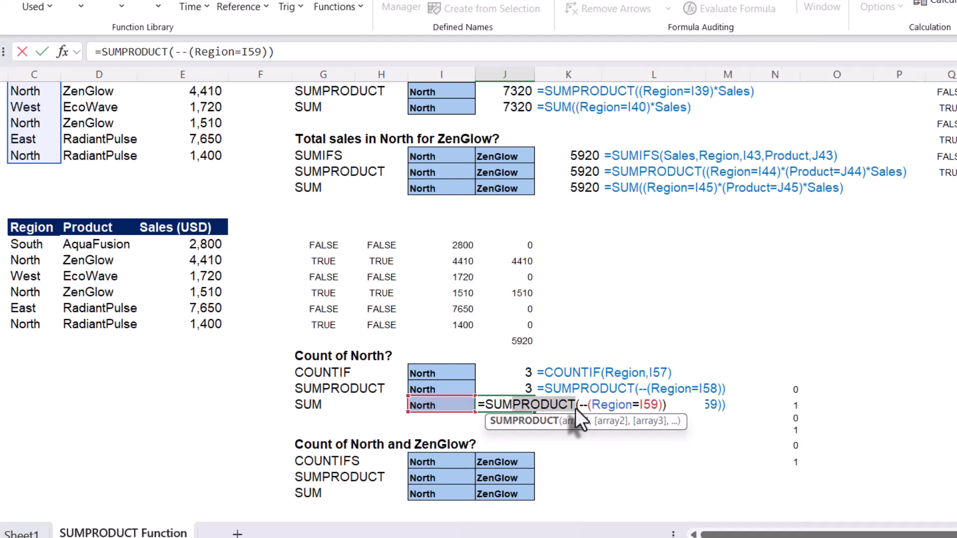
{"action": "key", "text": "BackSpace"}
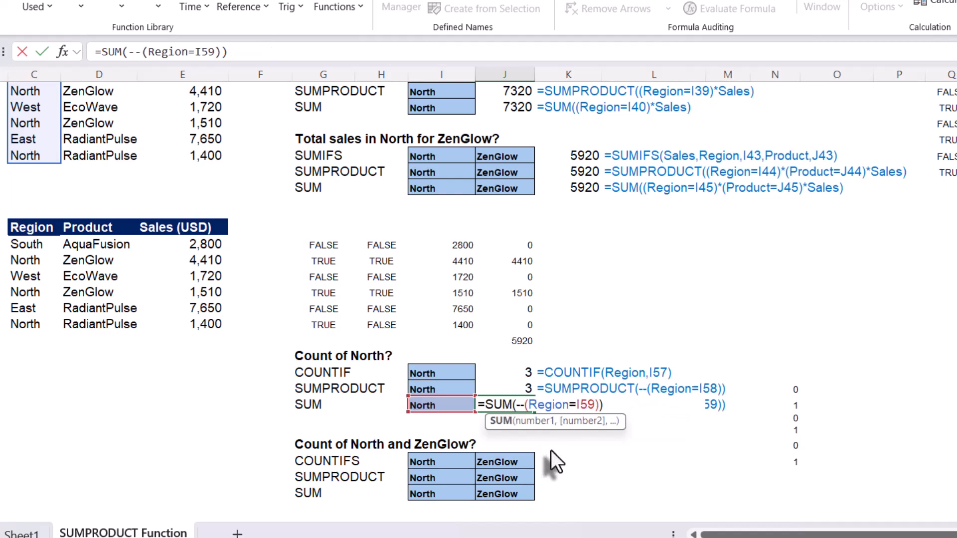
{"action": "key", "text": "Return"}
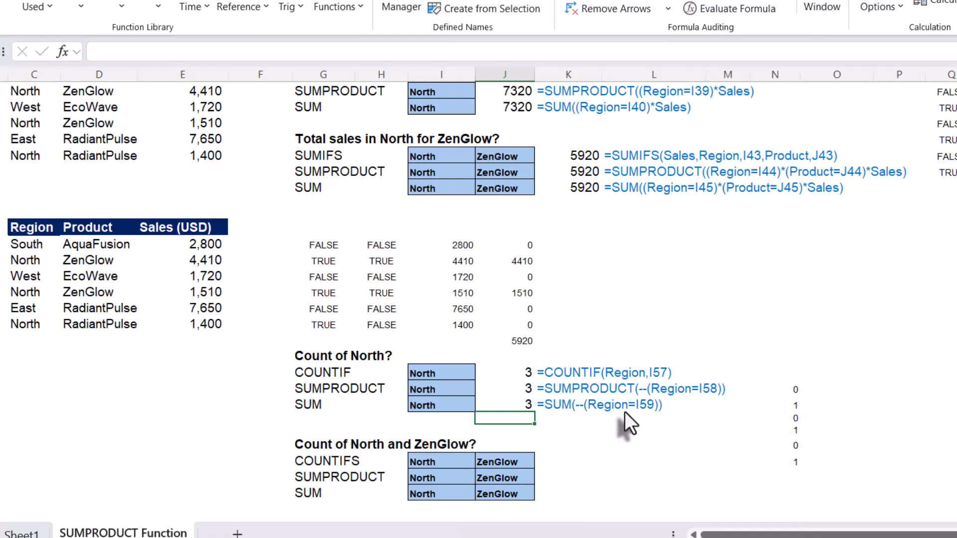
{"action": "left_click", "coordinate": [507, 404]}
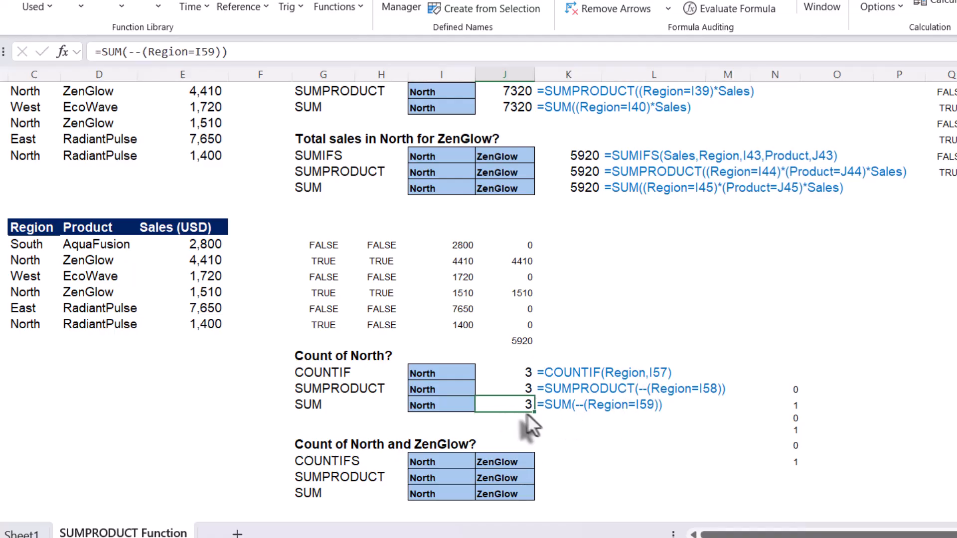
{"action": "left_click", "coordinate": [561, 405]}
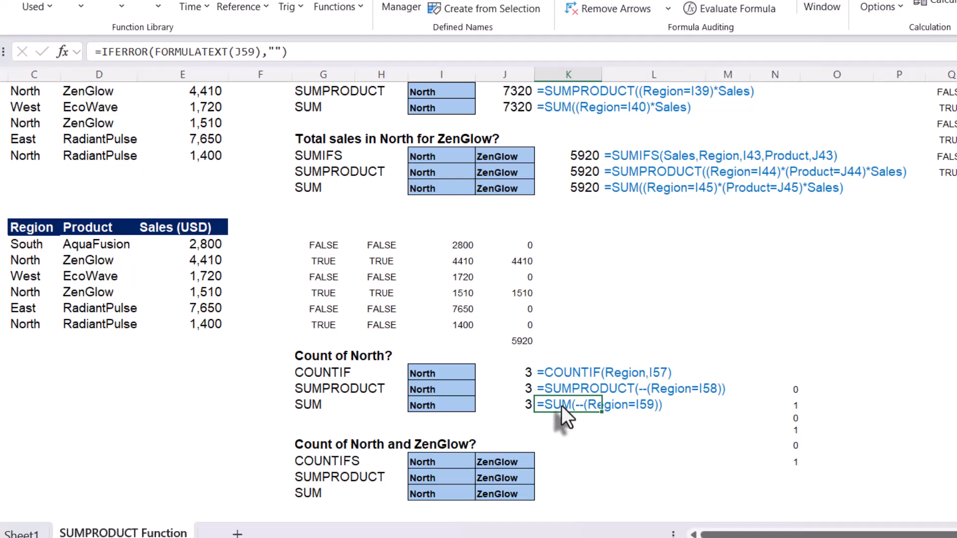
Start a COUNTIFS formula in the COUNTIFS row under "Count of North and ZenGlow?" with Region as first criteria range and I63 as its criterion.
{"action": "scroll", "coordinate": [573, 421], "scroll_direction": "down", "scroll_amount": 2}
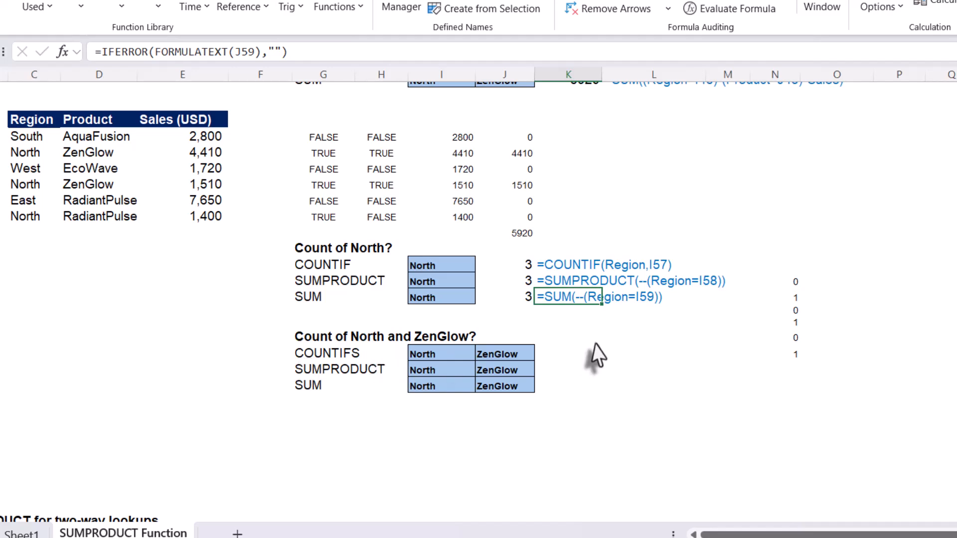
{"action": "left_click", "coordinate": [564, 352]}
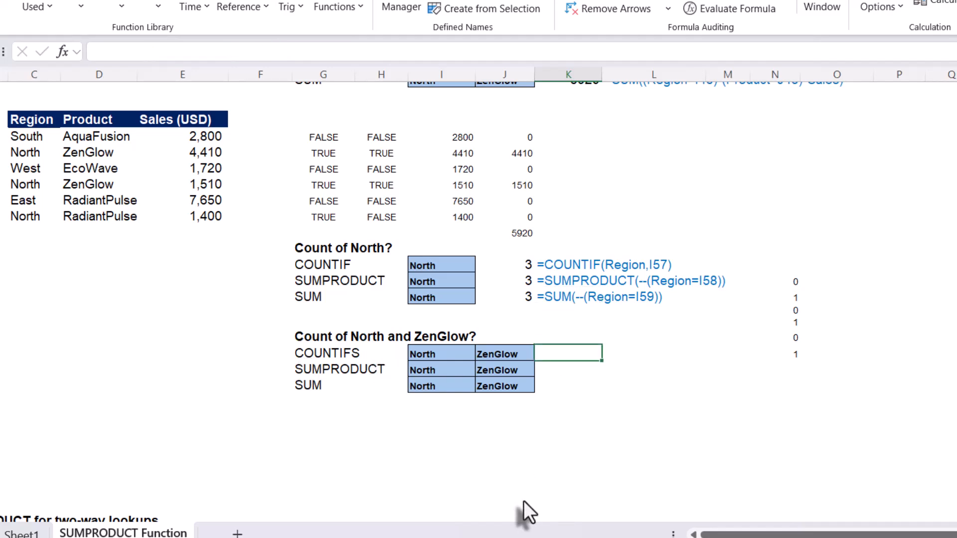
{"action": "type", "text": "=c"}
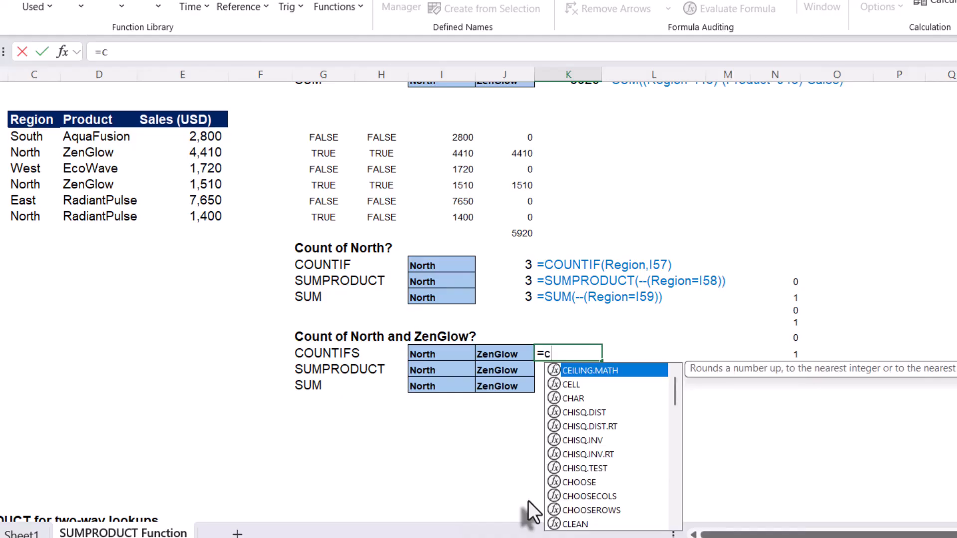
{"action": "type", "text": "ountif("}
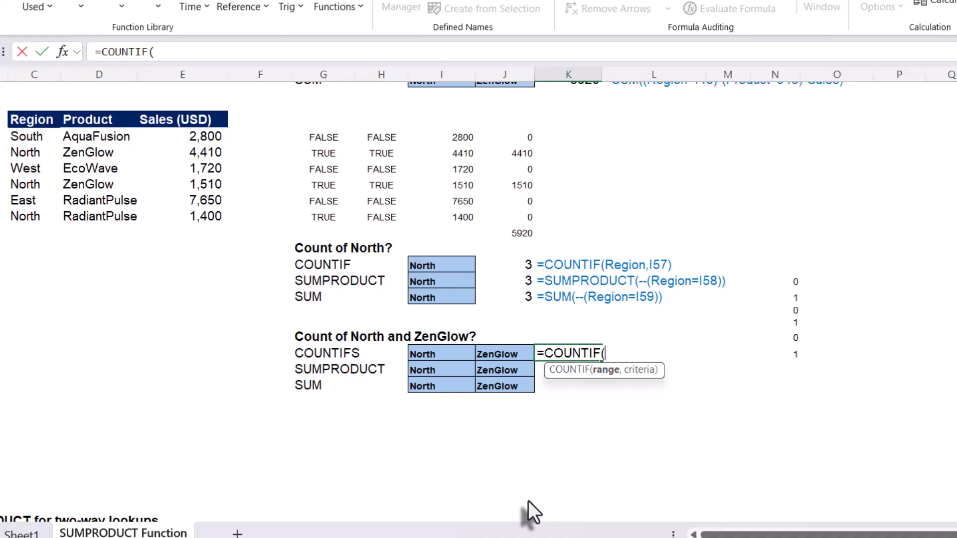
{"action": "key", "text": "BackSpace"}
{"action": "key", "text": "BackSpace"}
{"action": "key", "text": "Down"}
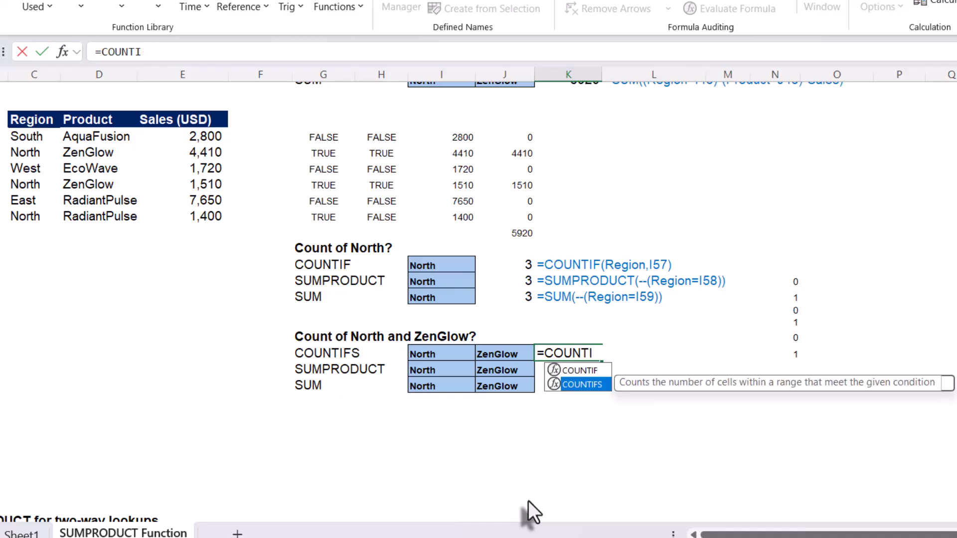
{"action": "key", "text": "Tab"}
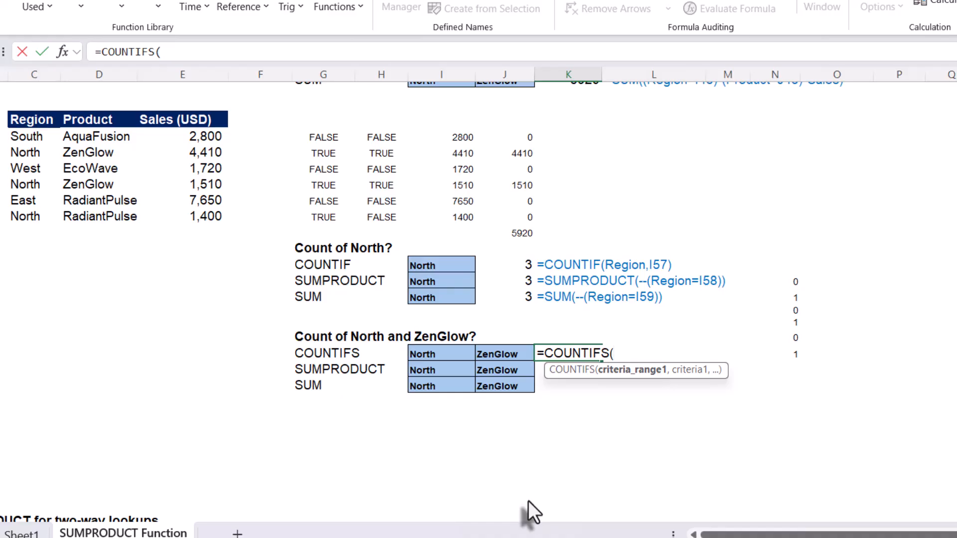
{"action": "type", "text": "regi"}
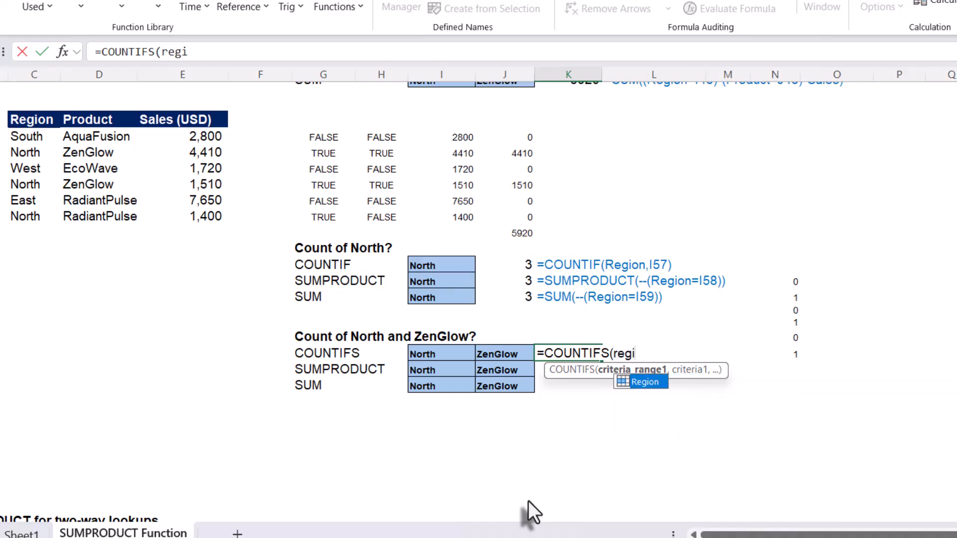
{"action": "key", "text": "Tab"}
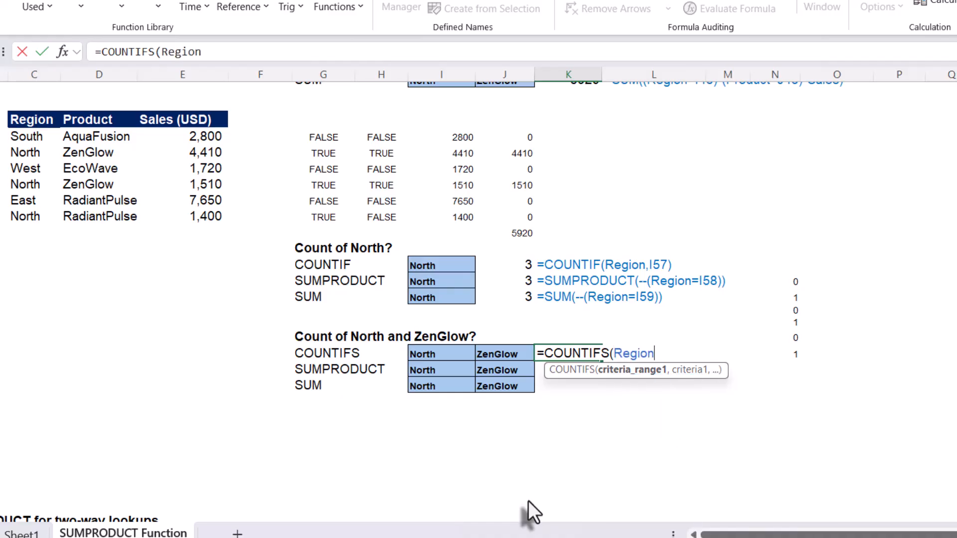
{"action": "type", "text": ","}
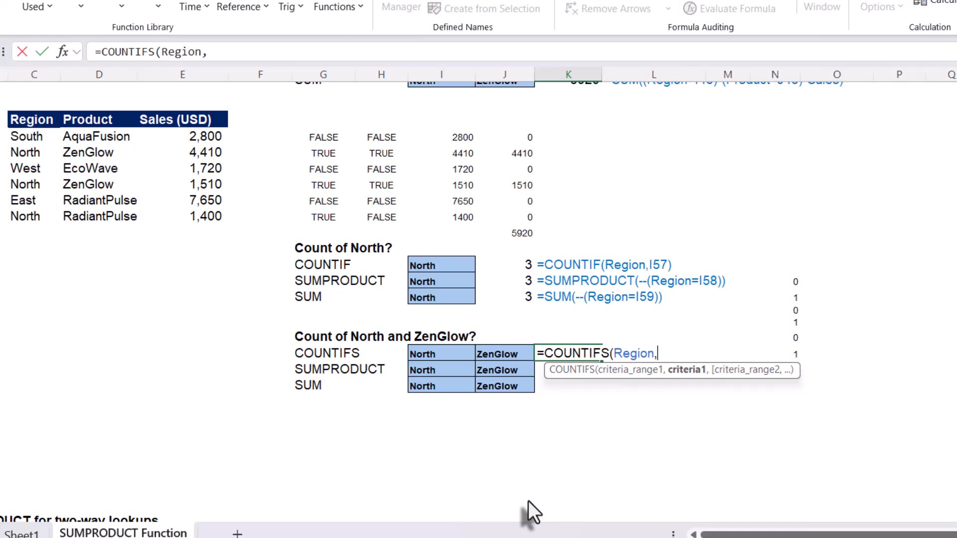
{"action": "left_click", "coordinate": [446, 354]}
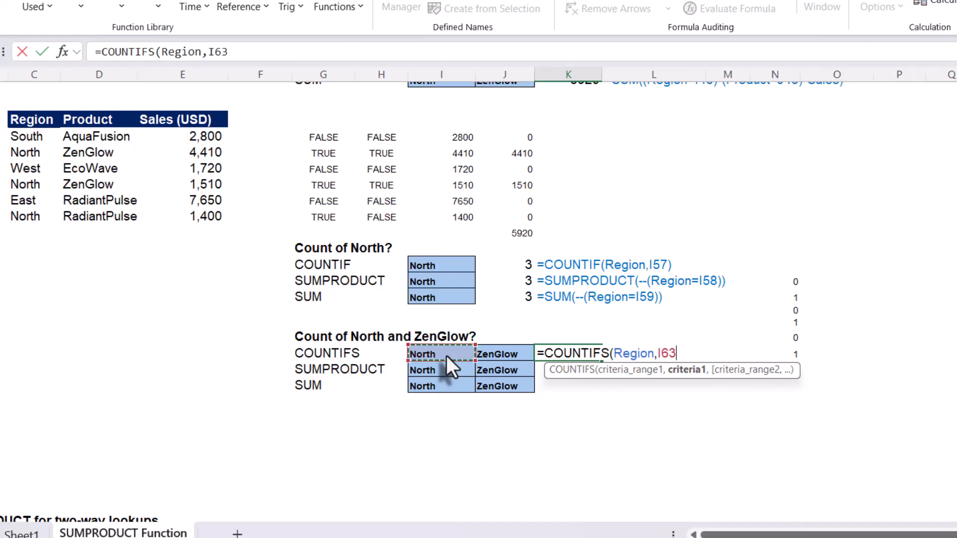
Complete the formula as =COUNTIFS(Region,I63,Product,J63) and check it against the North ZenGlow rows in the sales table.
{"action": "type", "text": ","}
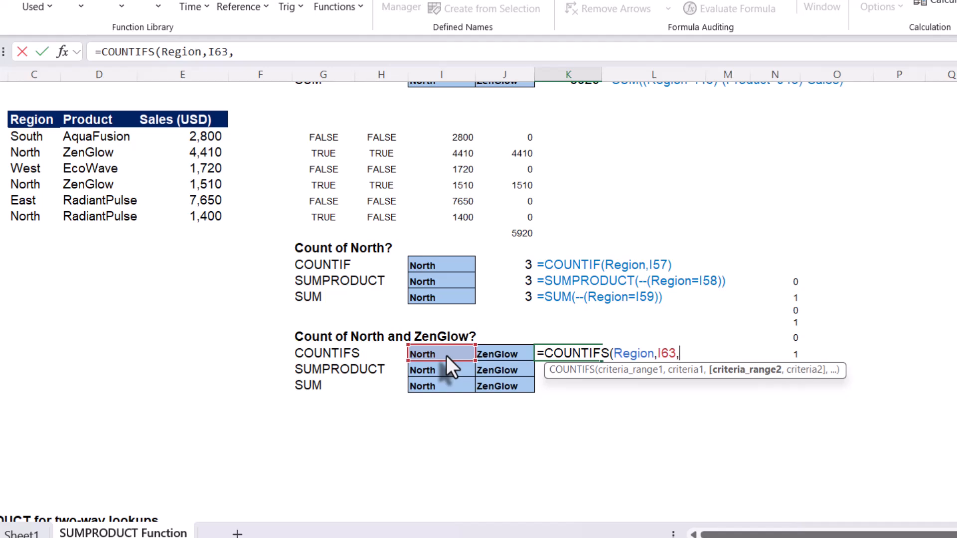
{"action": "type", "text": "pr"}
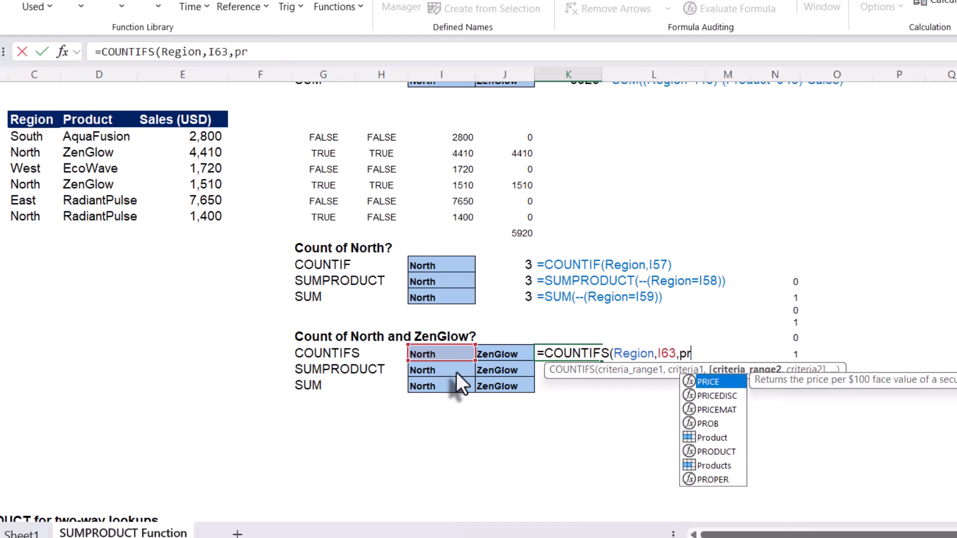
{"action": "key", "text": "Down"}
{"action": "key", "text": "Down"}
{"action": "key", "text": "Down"}
{"action": "key", "text": "Down"}
{"action": "key", "text": "Tab"}
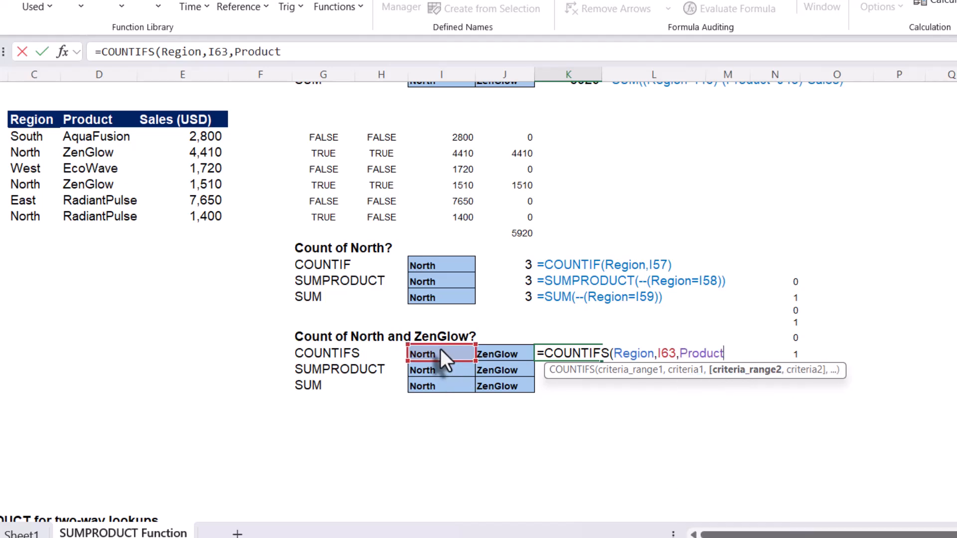
{"action": "type", "text": ","}
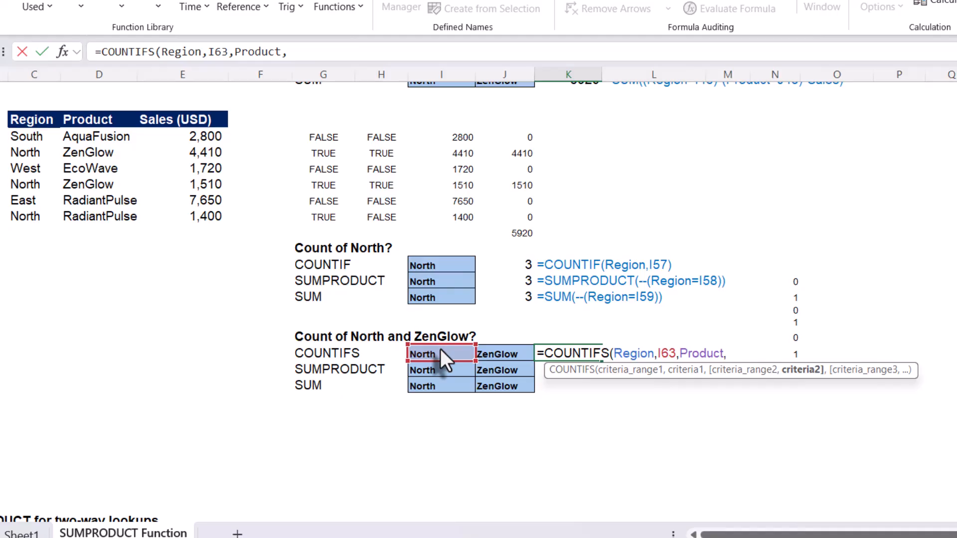
{"action": "left_click", "coordinate": [509, 354]}
{"action": "type", "text": ")"}
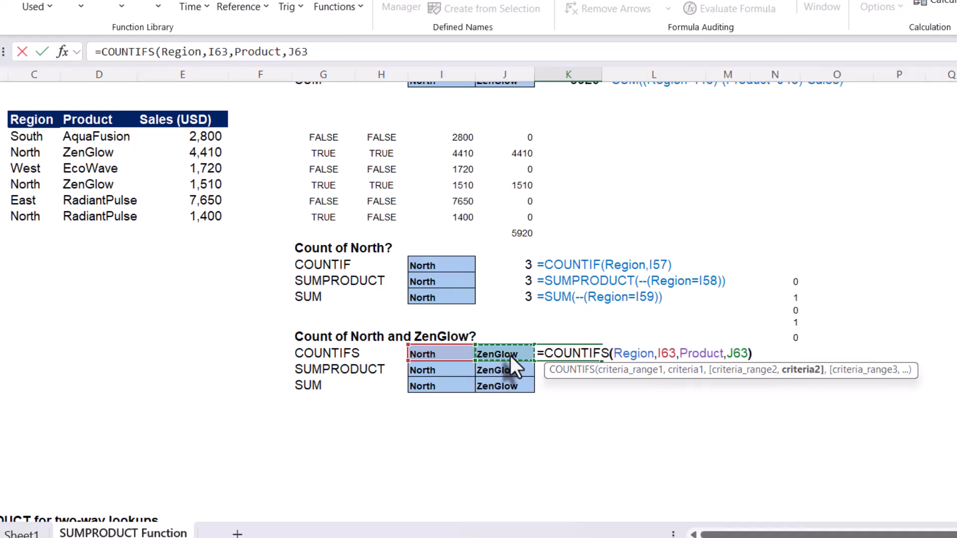
{"action": "key", "text": "Return"}
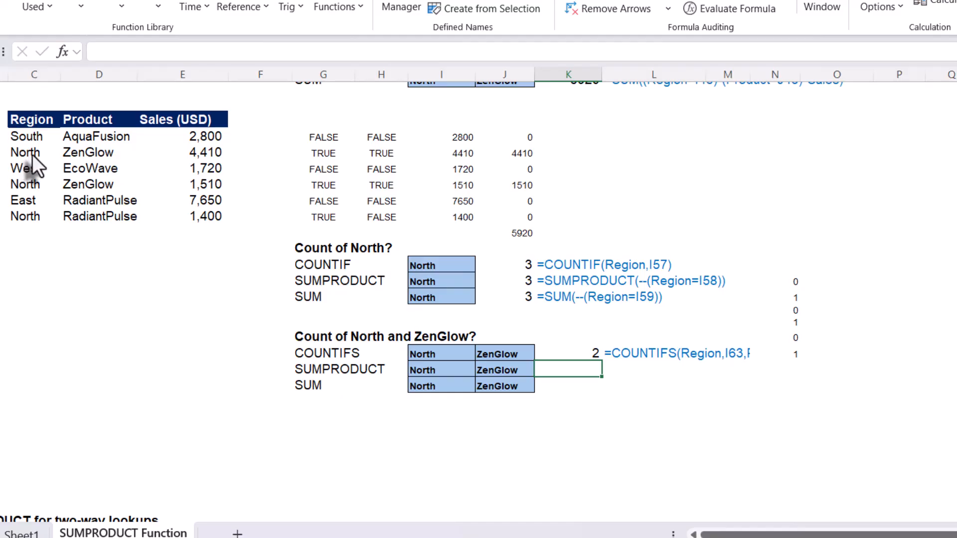
{"action": "left_click_drag", "start_coordinate": [33, 156], "coordinate": [83, 153]}
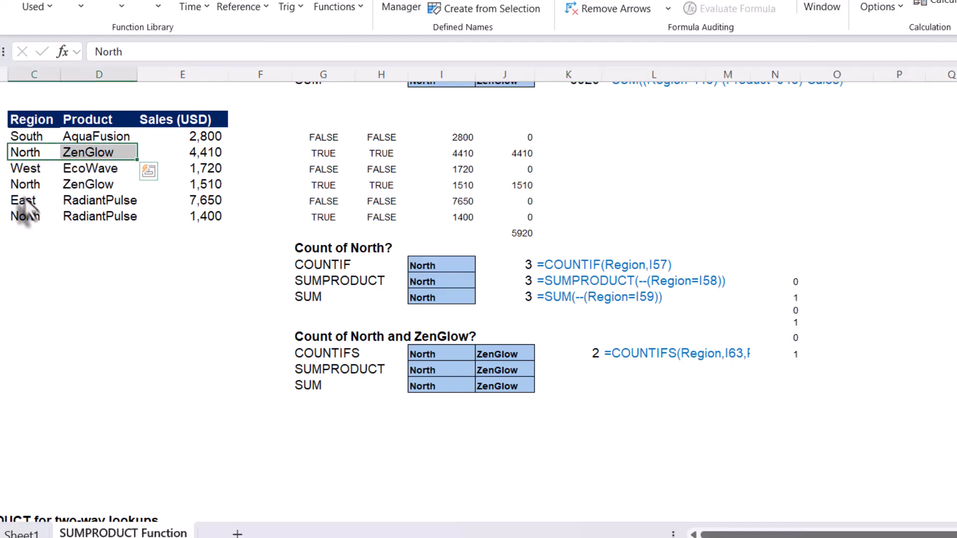
{"action": "left_click_drag", "start_coordinate": [22, 187], "coordinate": [67, 186]}
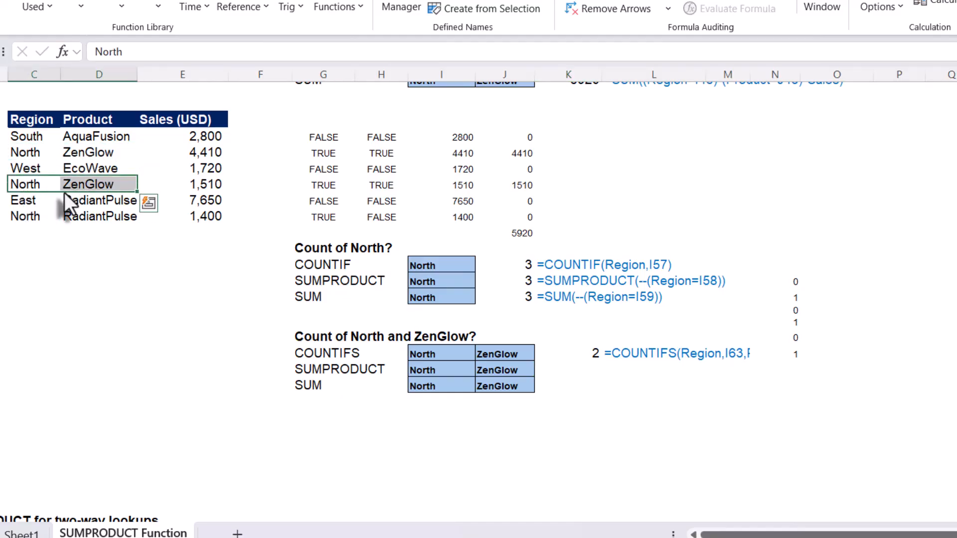
Start a SUMPRODUCT formula in the SUMPRODUCT row under "Count of North and ZenGlow?" with the first condition Region=I64.
{"action": "left_click", "coordinate": [587, 372]}
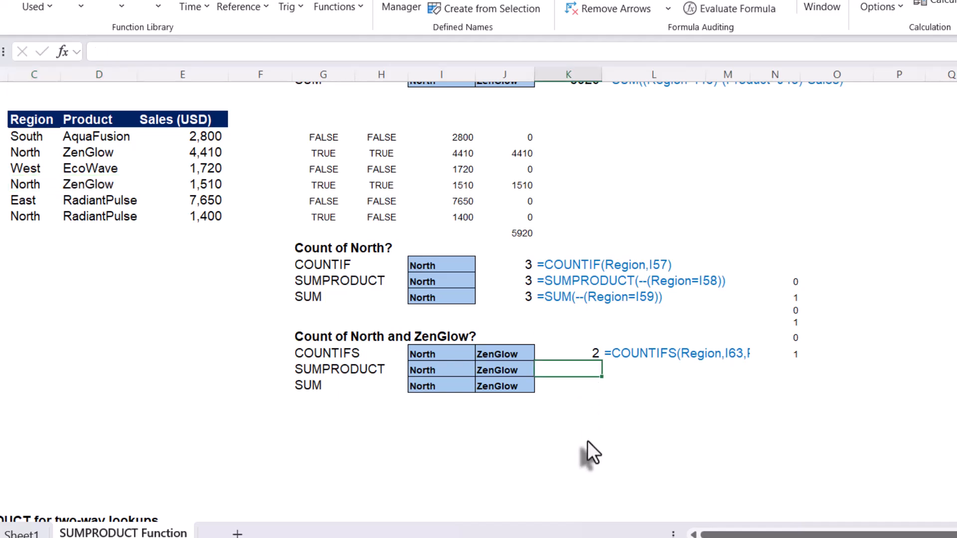
{"action": "type", "text": "=sumpr"}
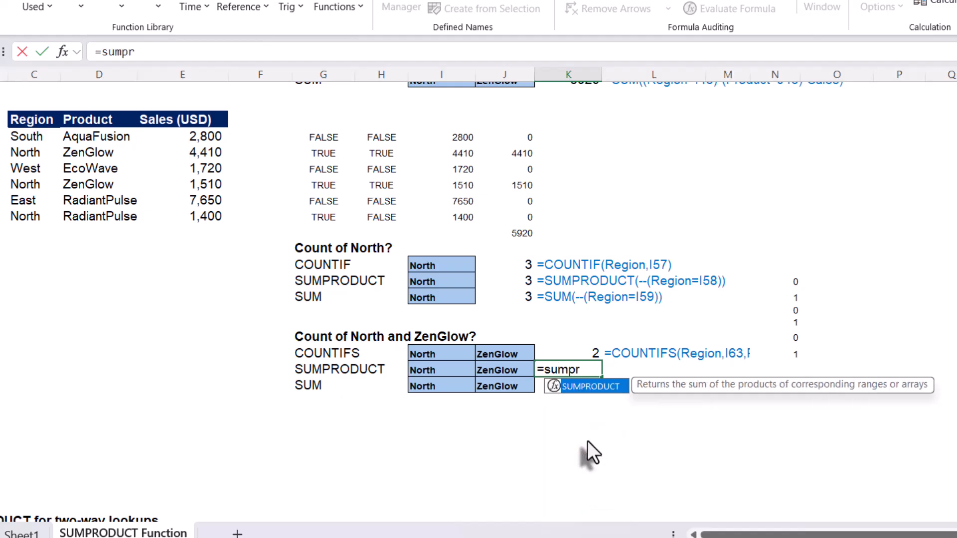
{"action": "key", "text": "Tab"}
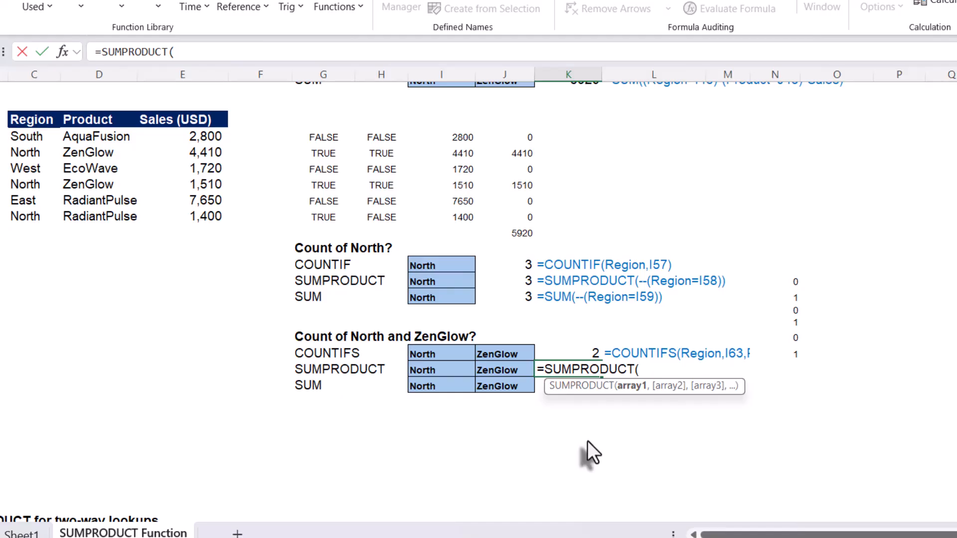
{"action": "type", "text": "(regi"}
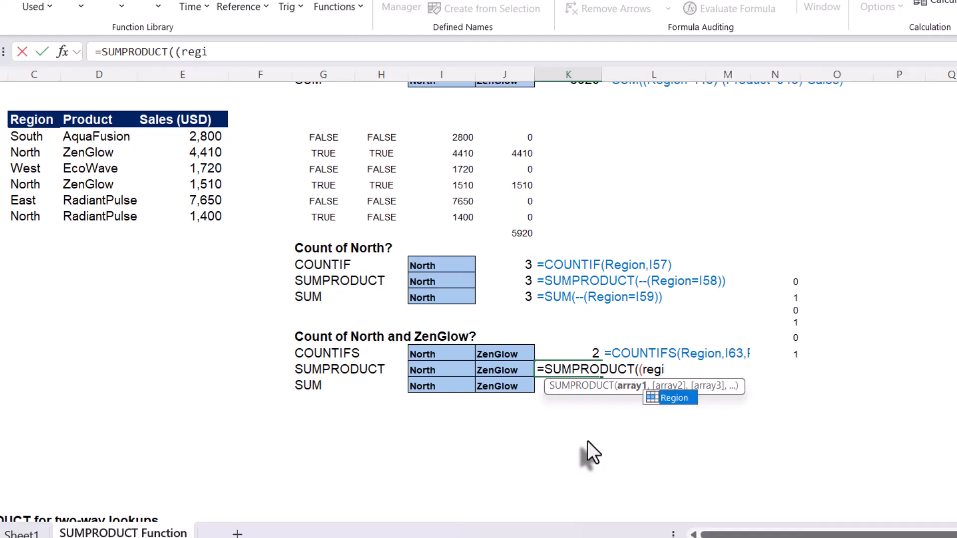
{"action": "key", "text": "Tab"}
{"action": "type", "text": "="}
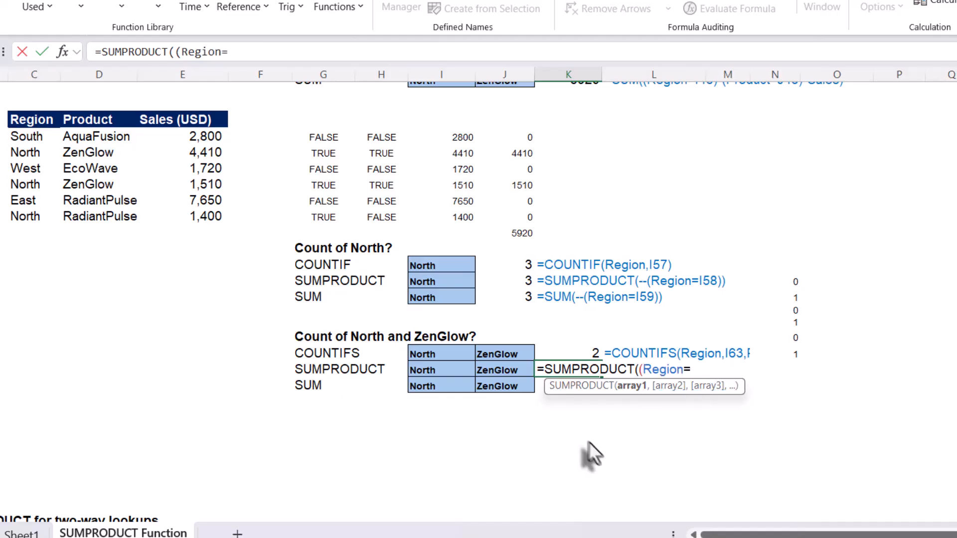
{"action": "left_click", "coordinate": [440, 369]}
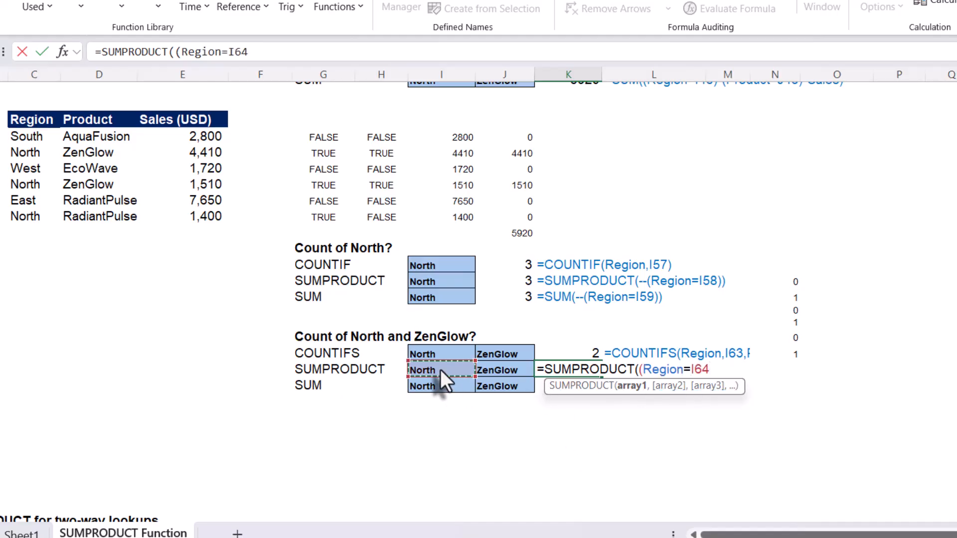
Multiply by the condition Product=J64 to complete the formula as =SUMPRODUCT((Region=I64)*(Product=J64)).
{"action": "type", "text": ")*(pro"}
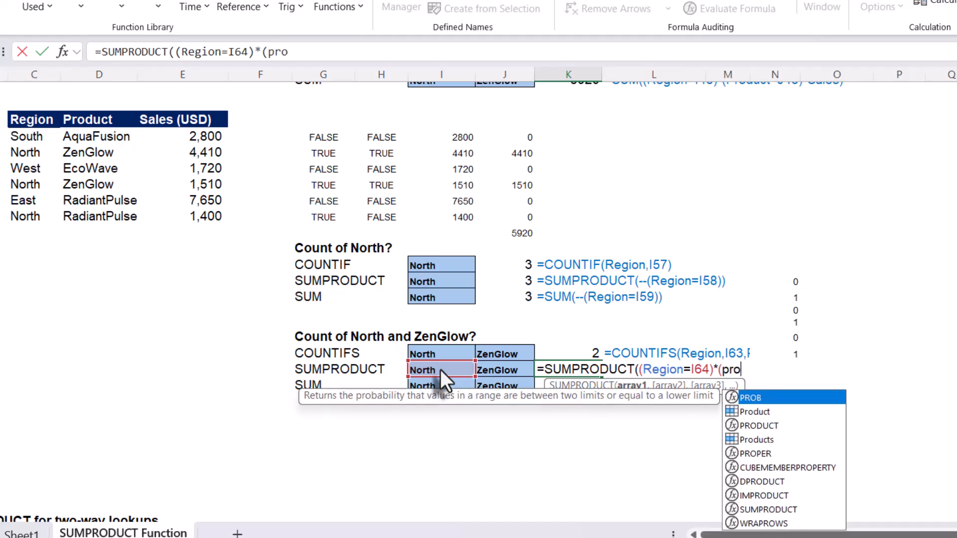
{"action": "key", "text": "Down"}
{"action": "key", "text": "Tab"}
{"action": "type", "text": "="}
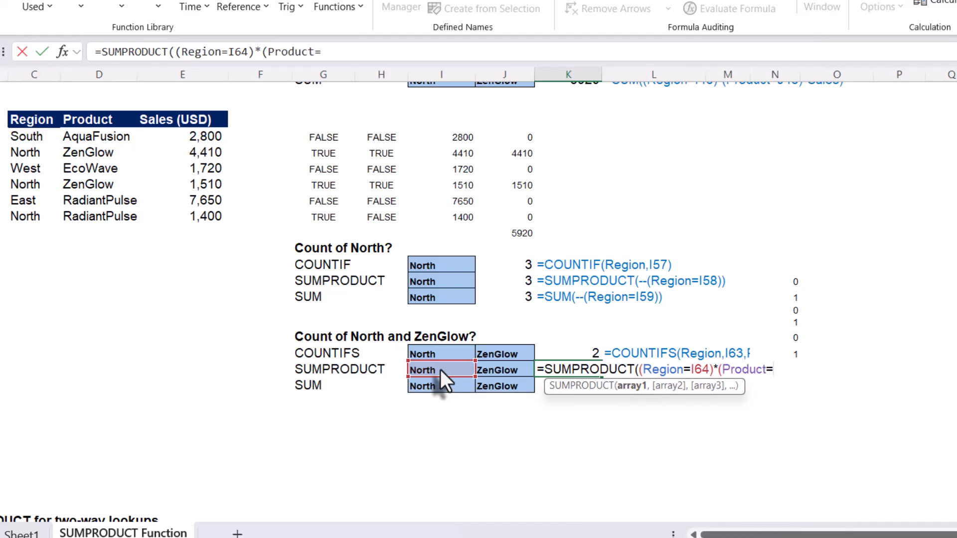
{"action": "left_click", "coordinate": [497, 371]}
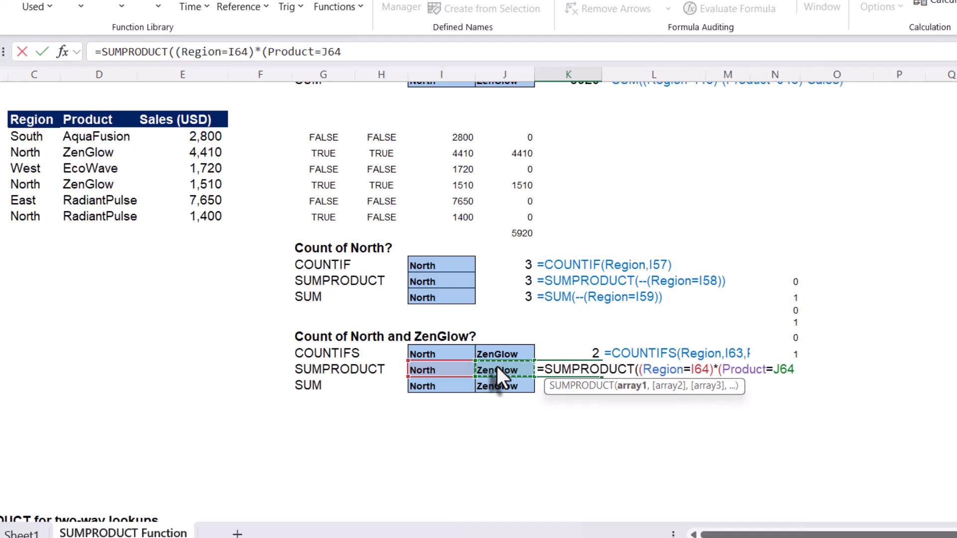
{"action": "type", "text": "))"}
{"action": "key", "text": "Return"}
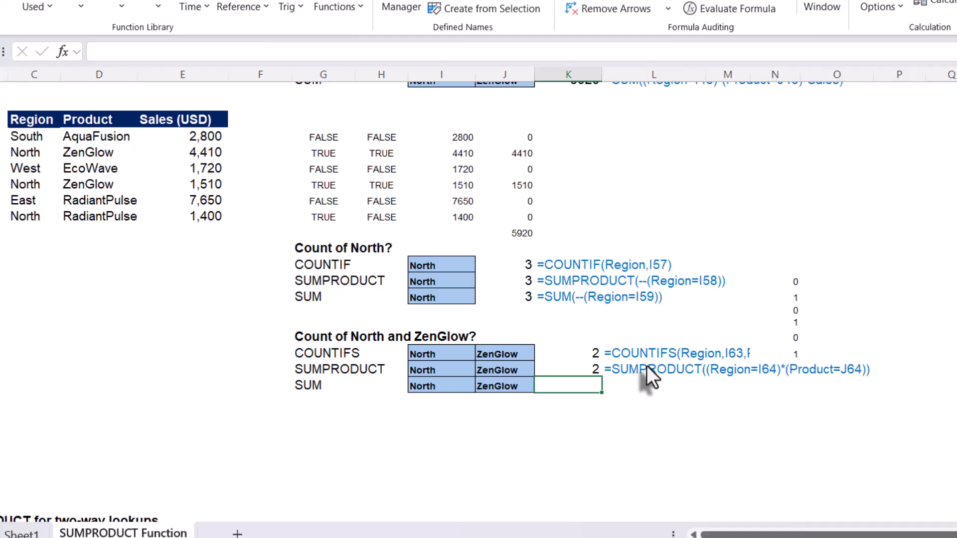
Review the SUMPRODUCT formula in K64 and enter its first condition, =Region=I64, in the empty cell P64.
{"action": "left_click", "coordinate": [593, 370]}
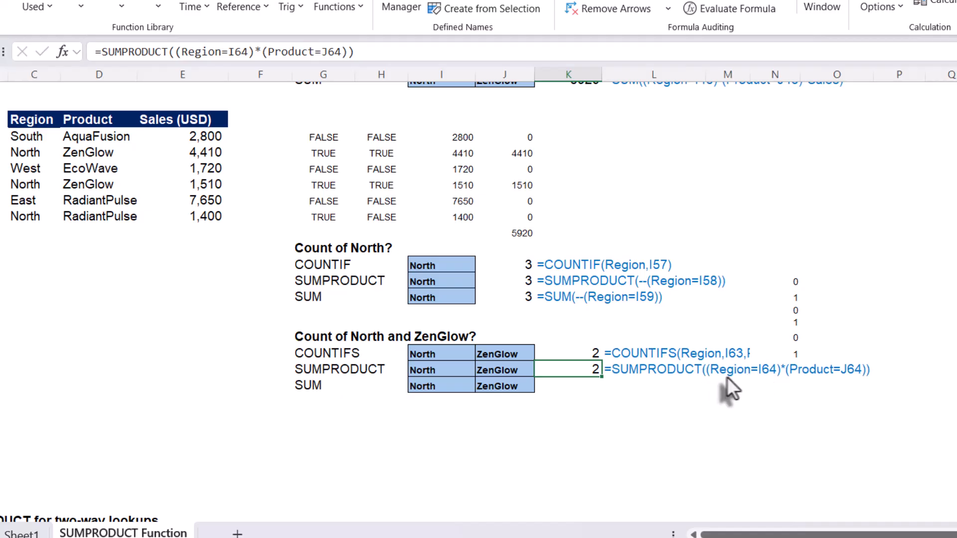
{"action": "left_click", "coordinate": [921, 369]}
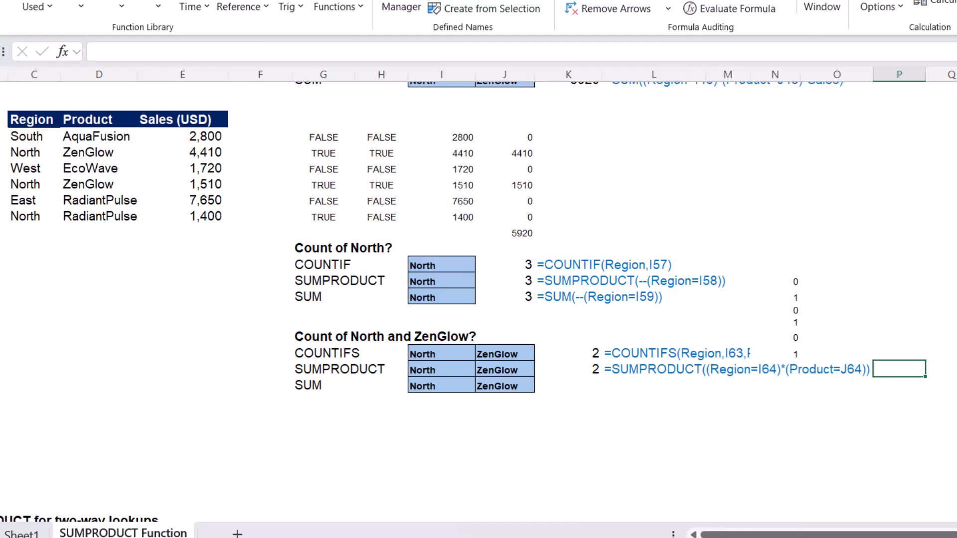
{"action": "type", "text": "="}
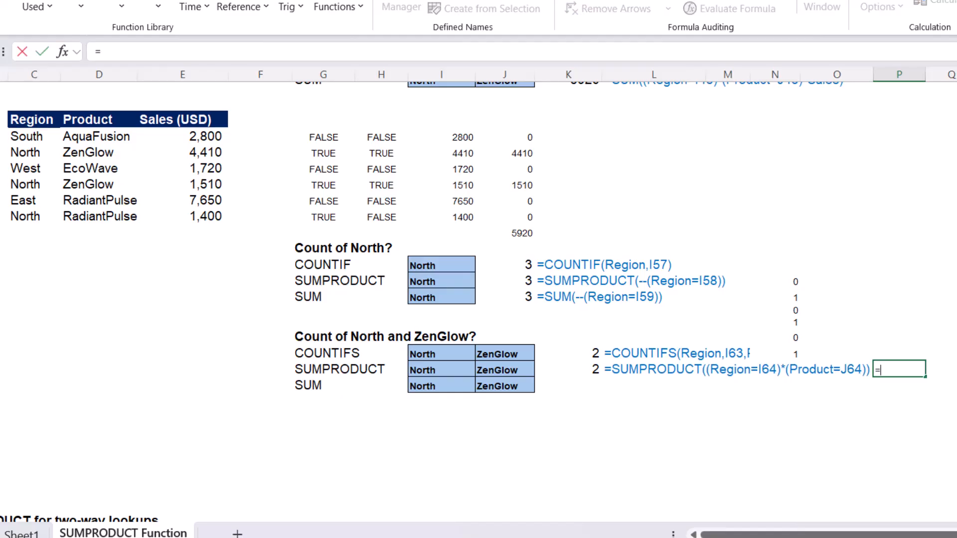
{"action": "type", "text": "re"}
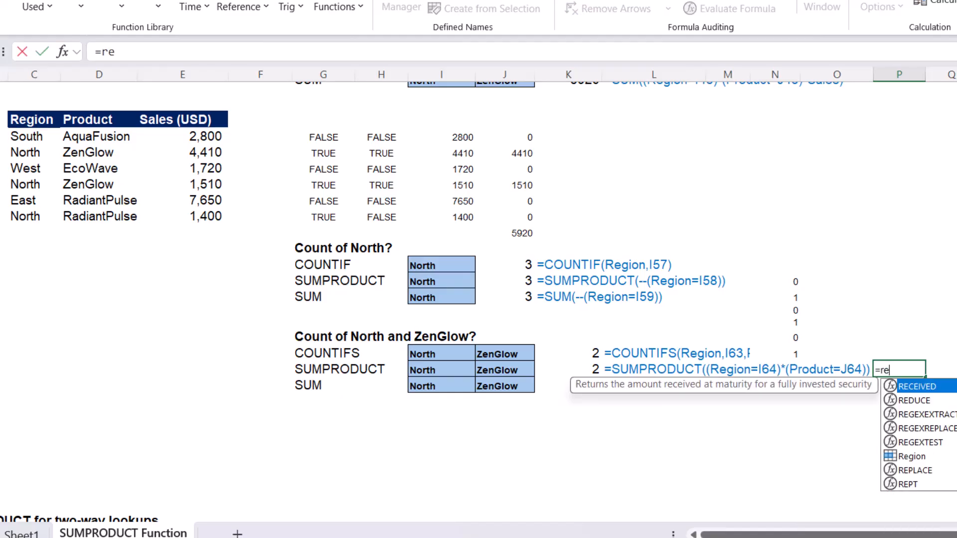
{"action": "type", "text": "gi"}
{"action": "key", "text": "Tab"}
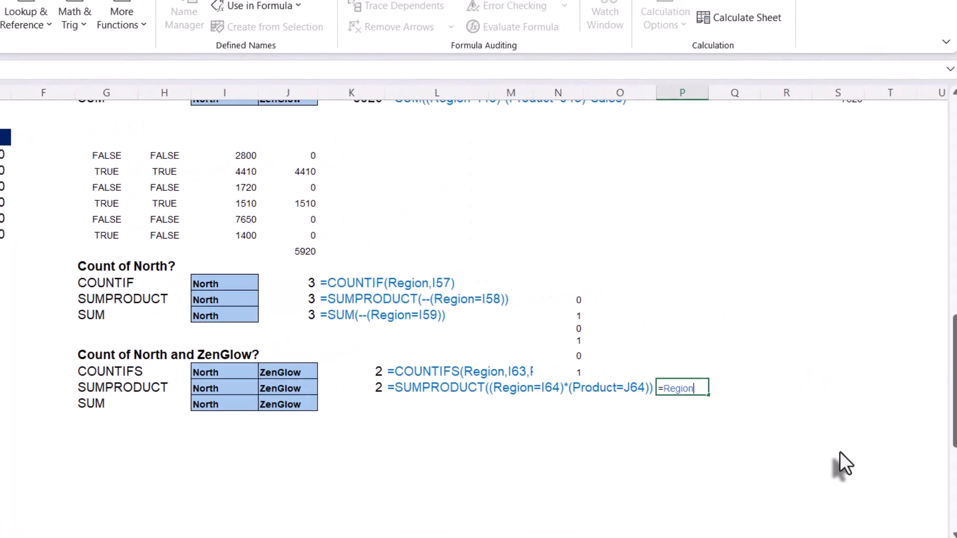
{"action": "type", "text": "="}
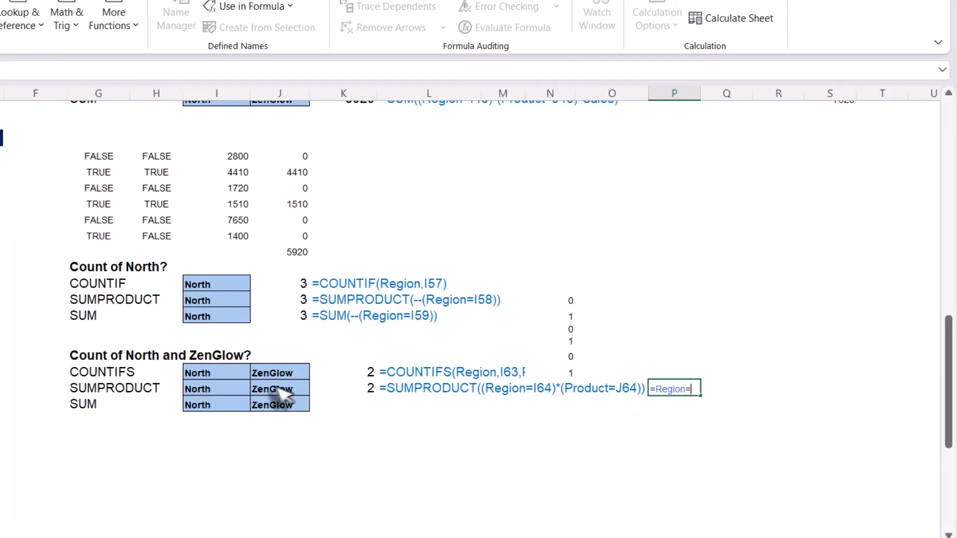
{"action": "left_click", "coordinate": [233, 394]}
{"action": "key", "text": "Return"}
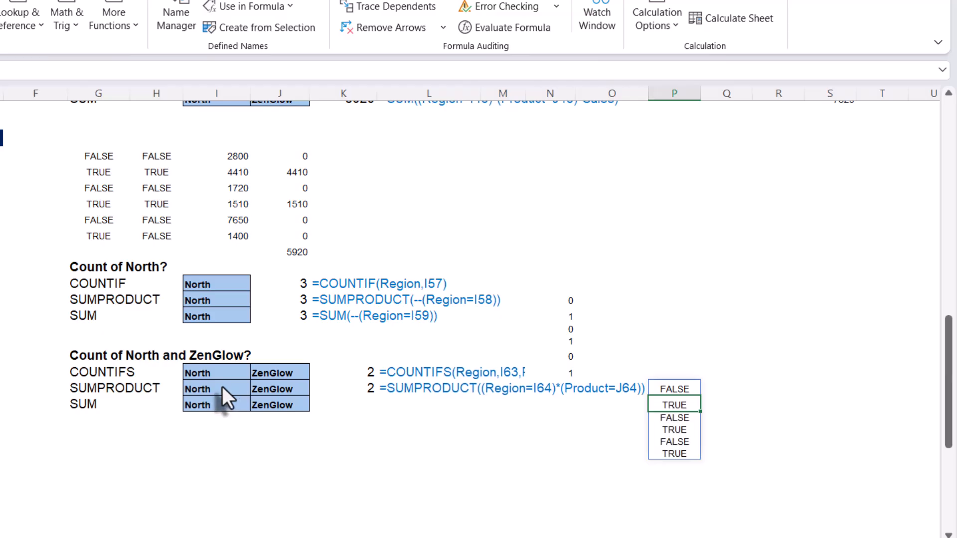
Enter the second condition, =Product=J64, in Q64 beside the Region test results.
{"action": "left_click", "coordinate": [717, 390]}
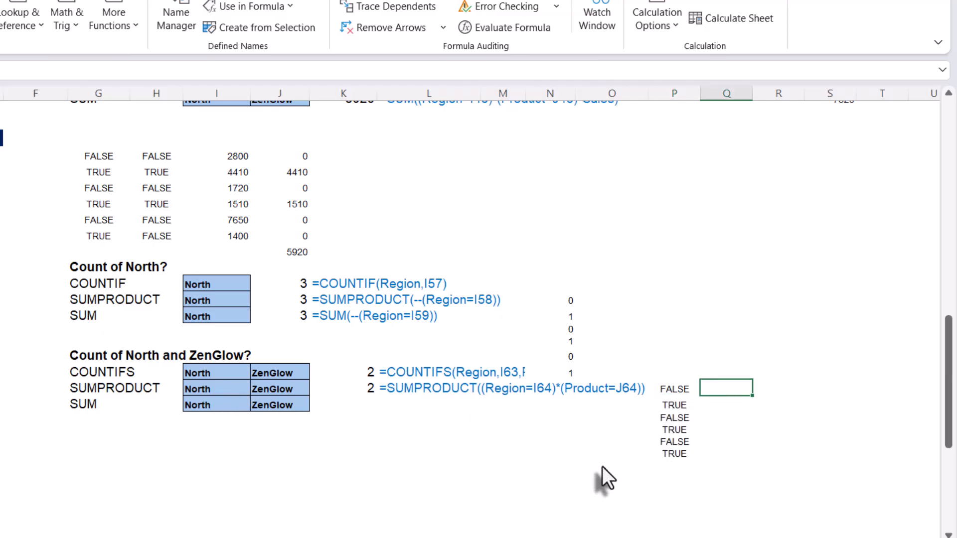
{"action": "type", "text": "=prod"}
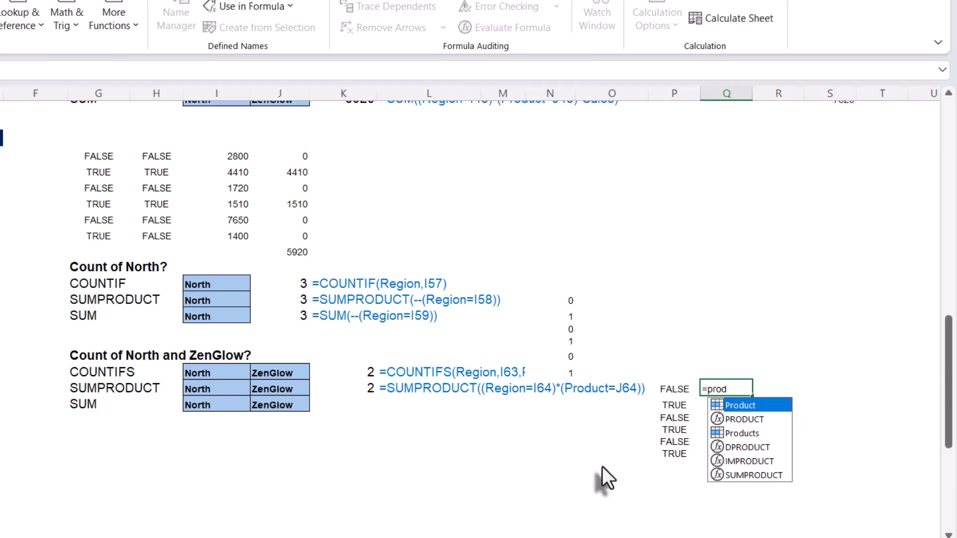
{"action": "key", "text": "Tab"}
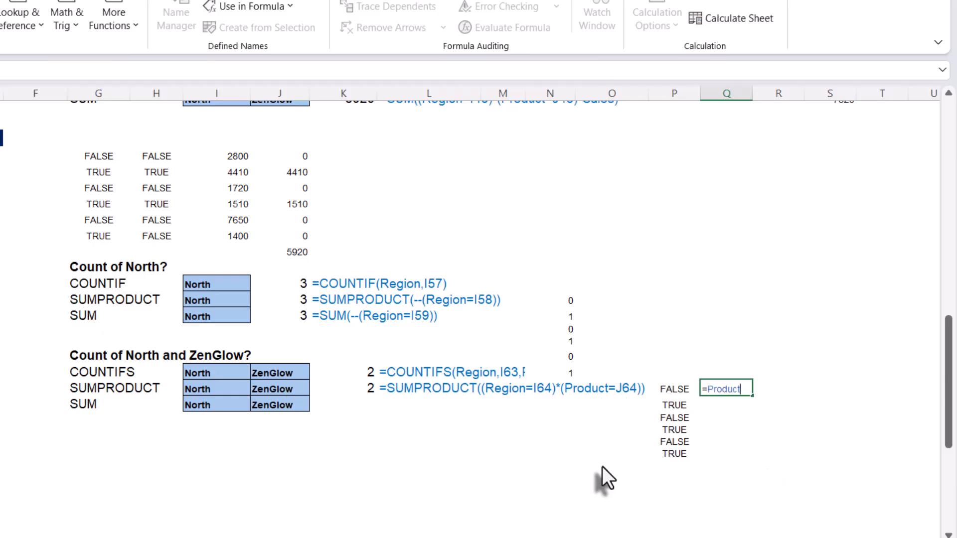
{"action": "type", "text": "="}
{"action": "left_click", "coordinate": [274, 388]}
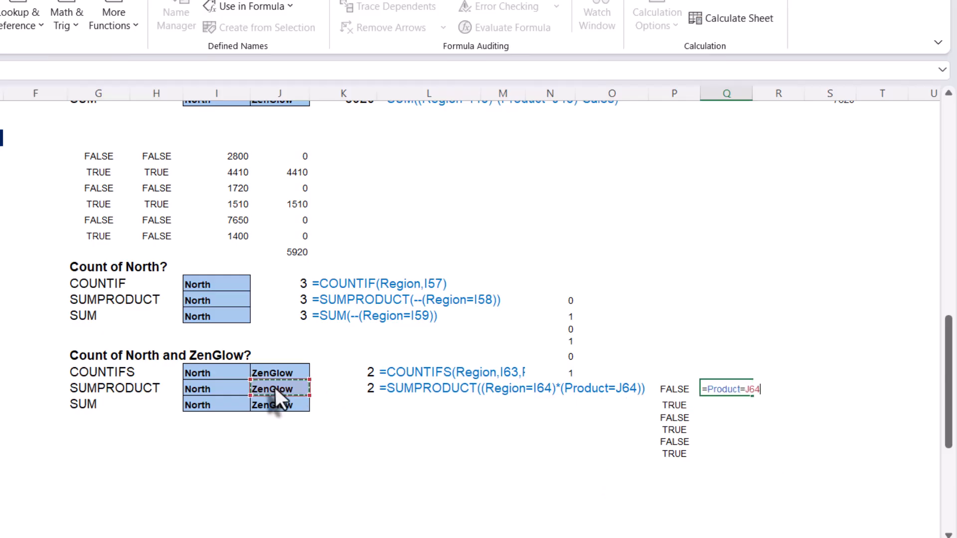
{"action": "key", "text": "Return"}
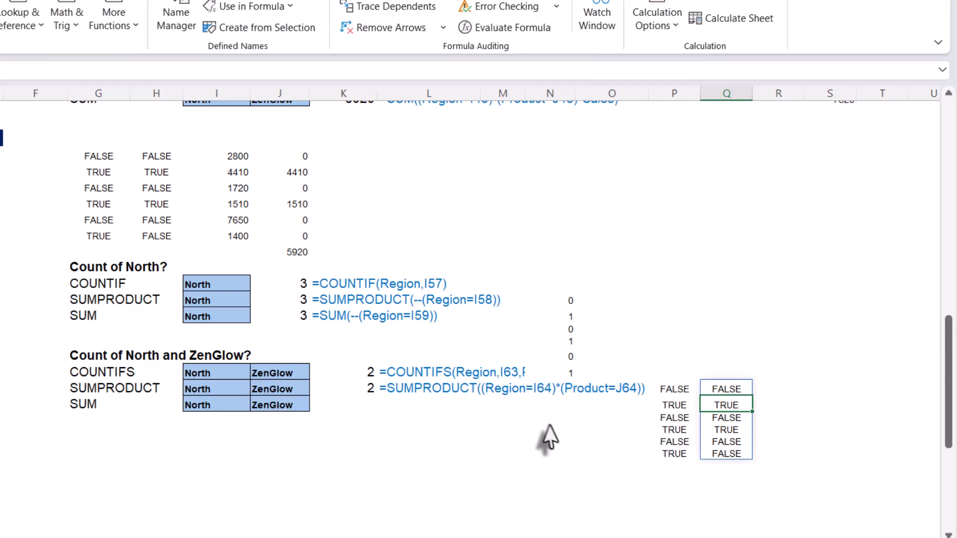
Multiply the two spilled TRUE/FALSE arrays in R64 with =P64#*Q64#.
{"action": "left_click", "coordinate": [776, 389]}
{"action": "type", "text": "="}
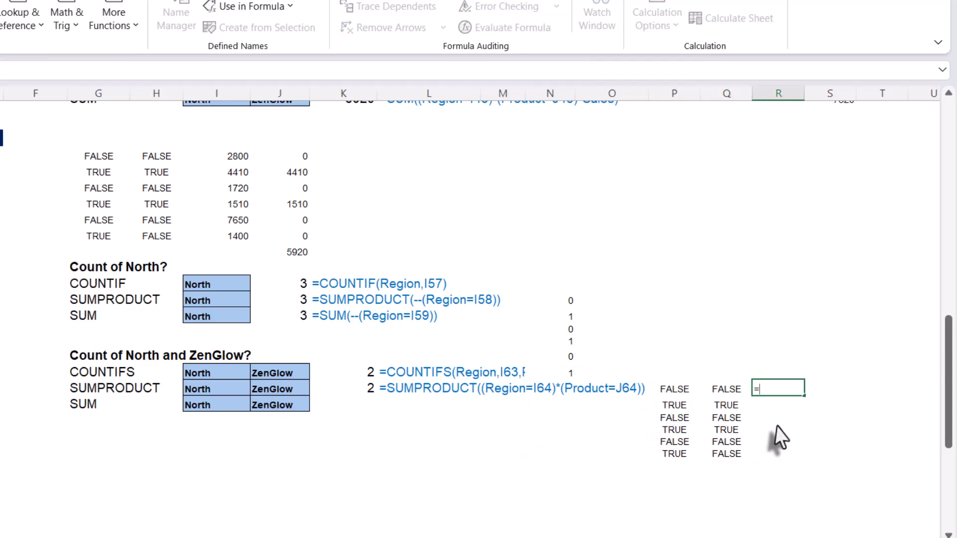
{"action": "left_click", "coordinate": [662, 392]}
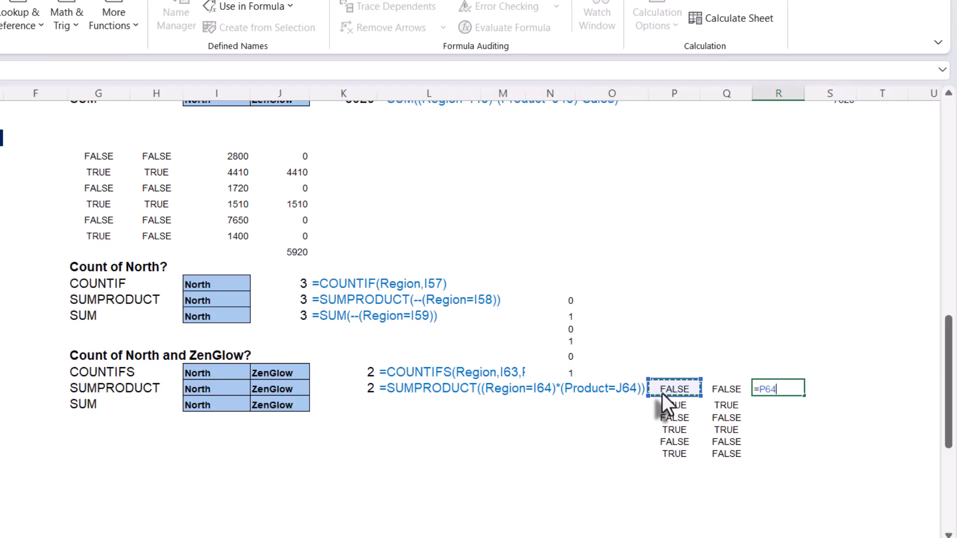
{"action": "type", "text": "#"}
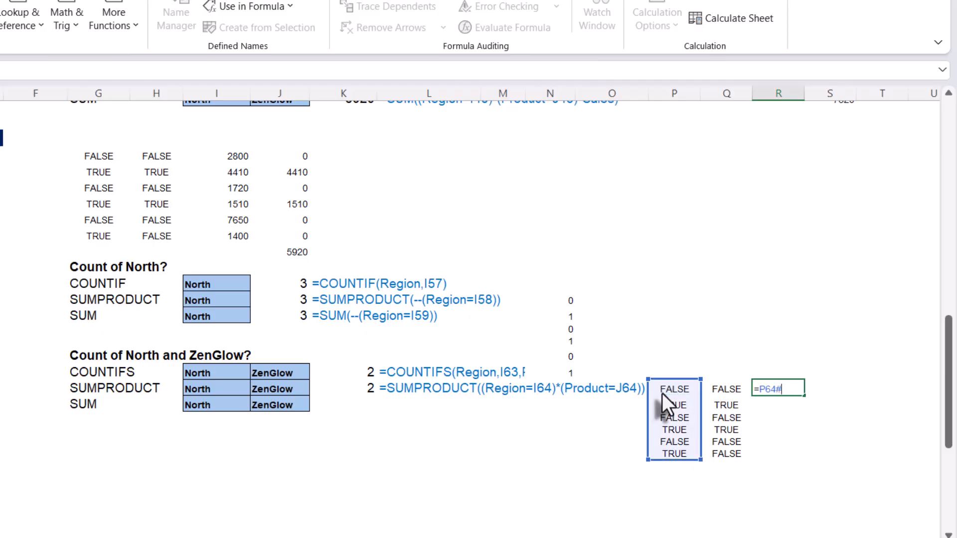
{"action": "type", "text": "*"}
{"action": "left_click", "coordinate": [719, 390]}
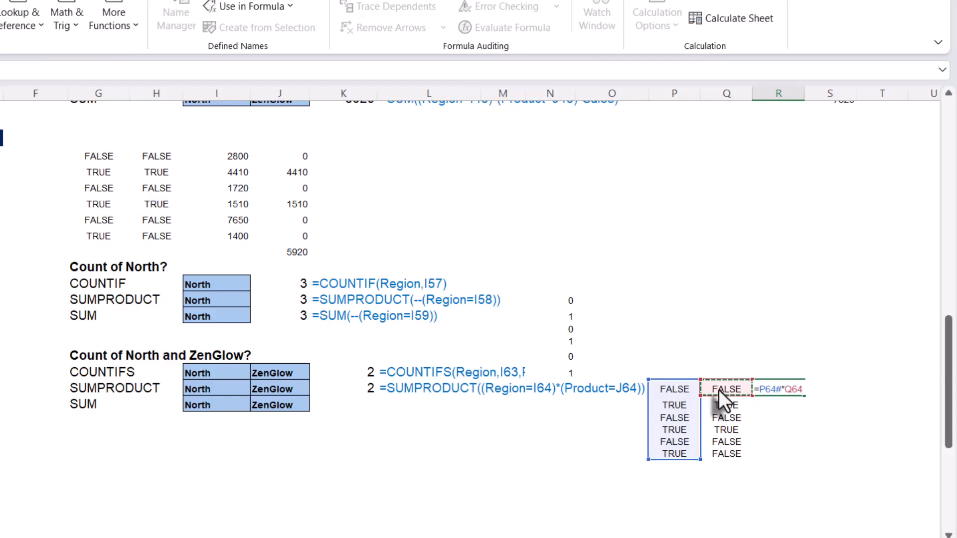
{"action": "type", "text": "#"}
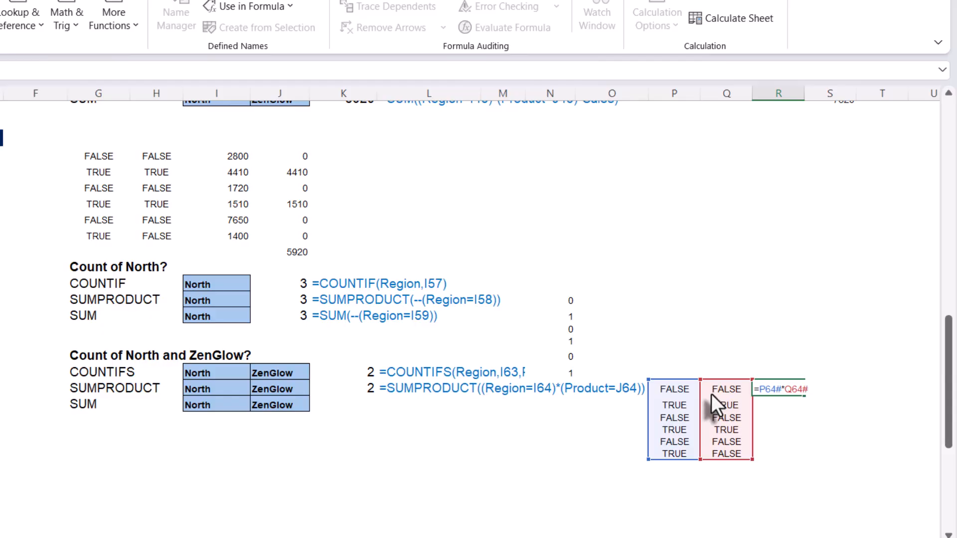
{"action": "key", "text": "Return"}
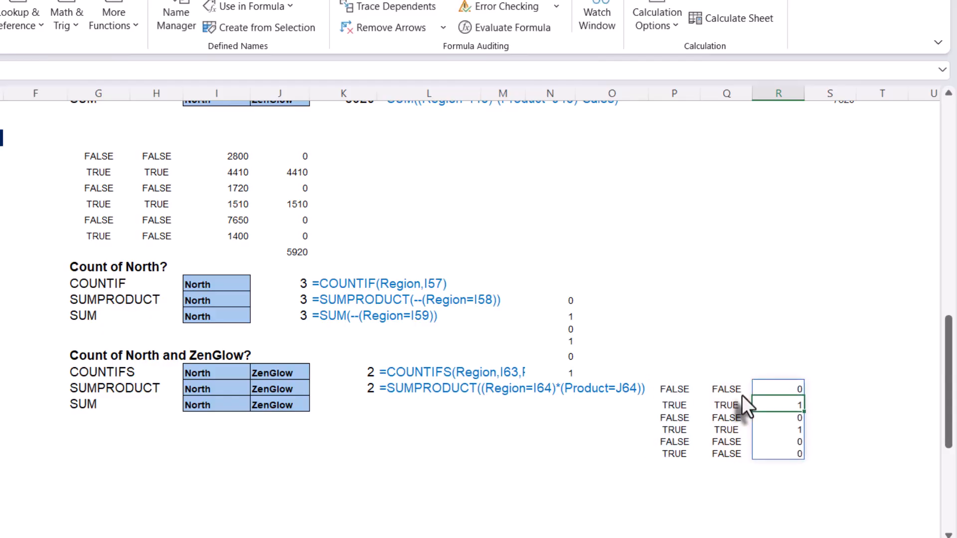
Sum the multiplied array in the cell directly beneath it with =SUM(R64#).
{"action": "left_click", "coordinate": [779, 466]}
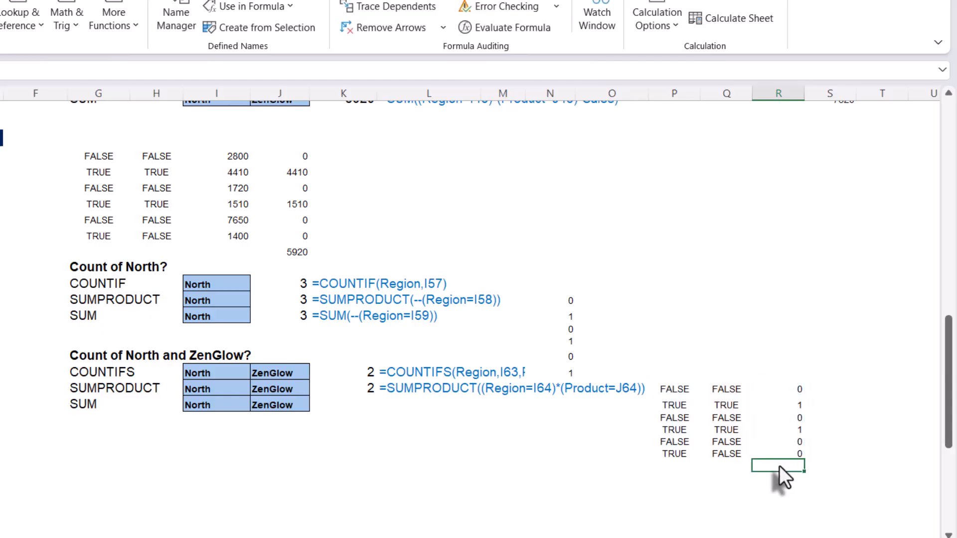
{"action": "key", "text": "alt+equal"}
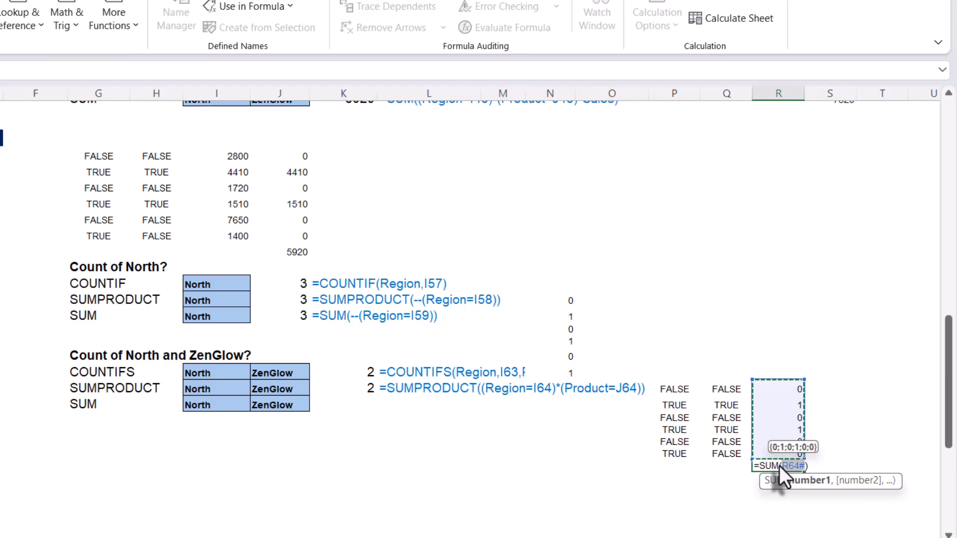
{"action": "key", "text": "Return"}
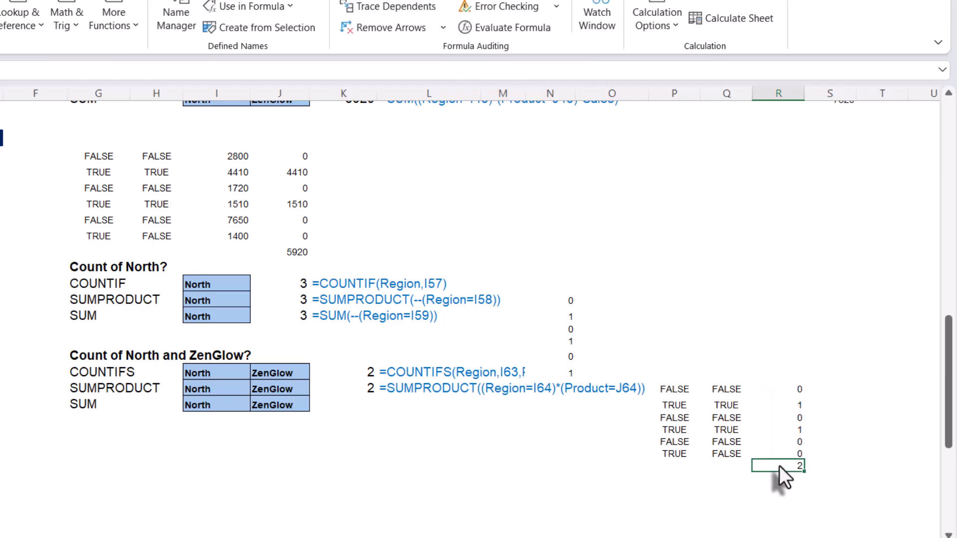
Copy the SUMPRODUCT formula from K64 down to K65 and change its function to SUM: =SUM((Region=I65)*(Product=J65)).
{"action": "left_click", "coordinate": [357, 394]}
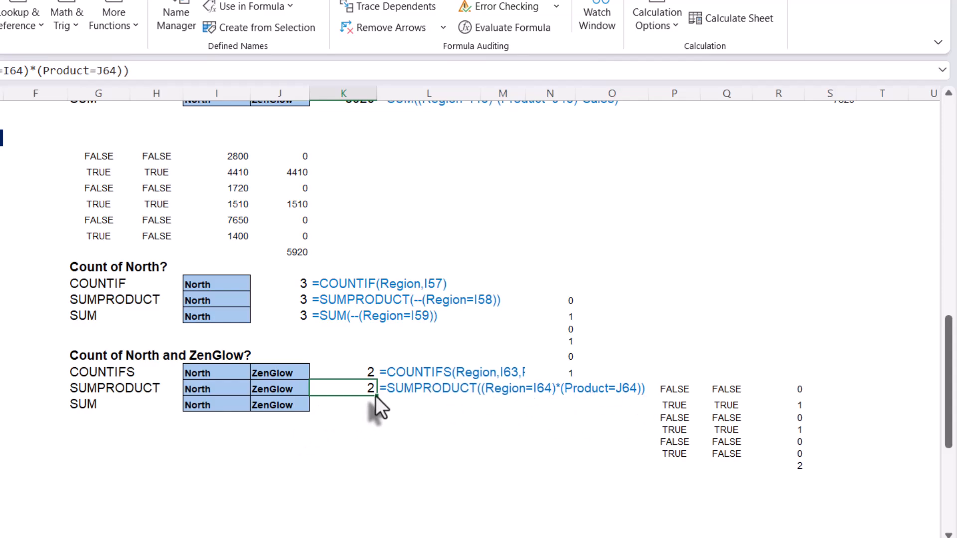
{"action": "mouse_move", "coordinate": [377, 396]}
{"action": "left_mouse_down"}
{"action": "mouse_move", "coordinate": [379, 412]}
{"action": "mouse_move", "coordinate": [369, 413]}
{"action": "left_mouse_up"}
{"action": "double_click", "coordinate": [357, 405]}
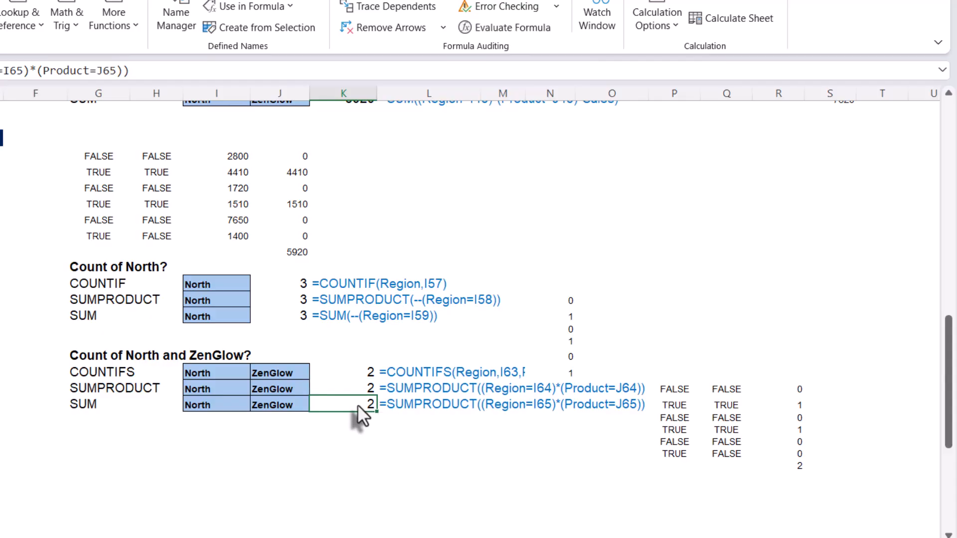
{"action": "left_click_drag", "start_coordinate": [346, 405], "coordinate": [402, 404]}
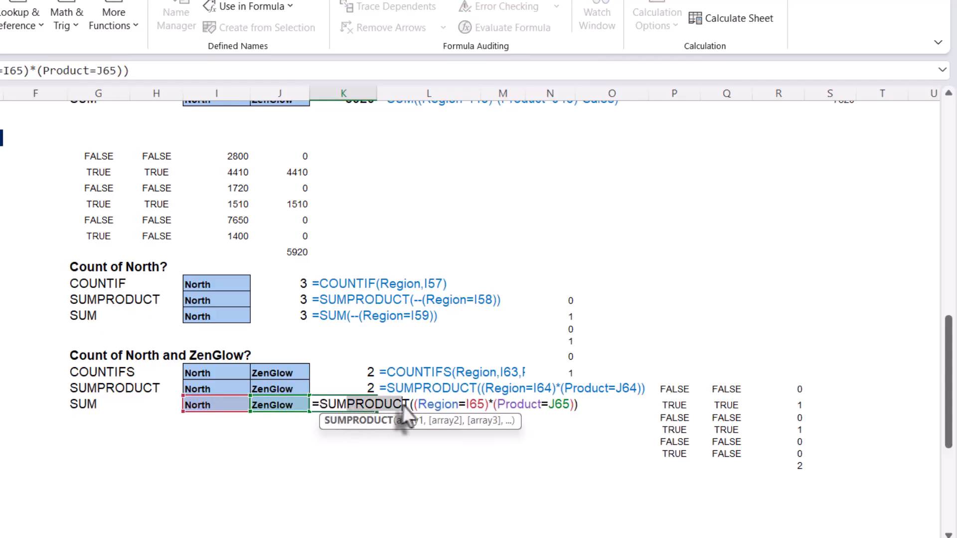
{"action": "key", "text": "shift+Left"}
{"action": "key", "text": "Delete"}
{"action": "key", "text": "Delete"}
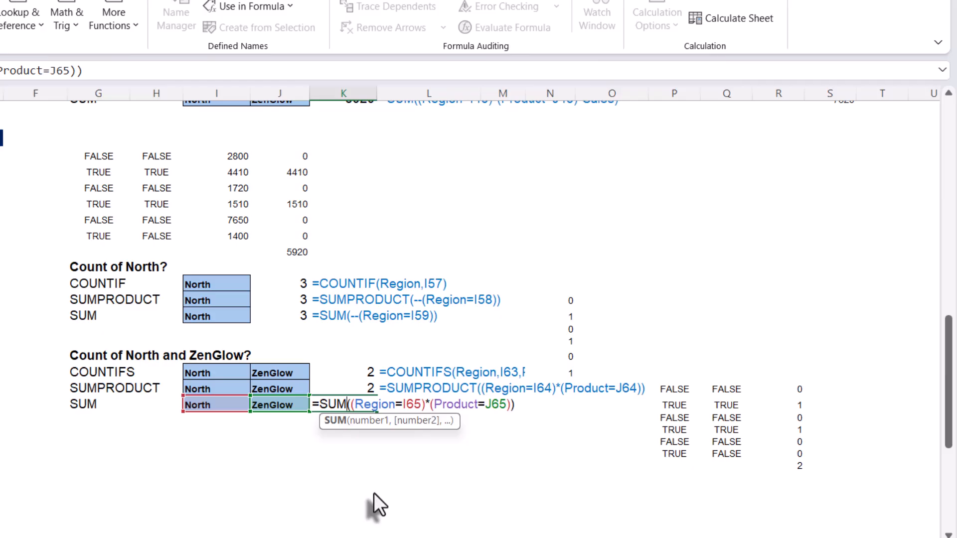
{"action": "key", "text": "Return"}
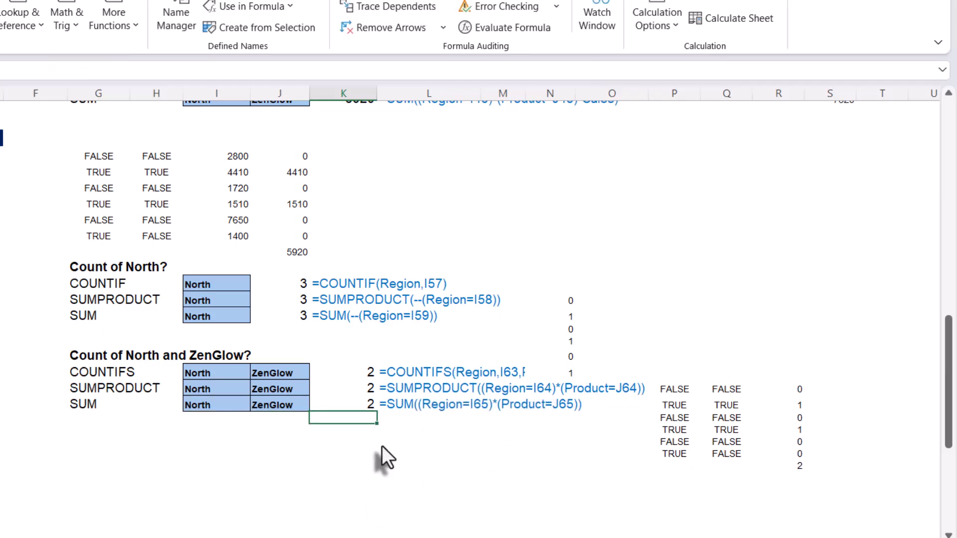
Examine the two-way lookup table's product names in D80:D83, month headings in row 79, and sales figures in E80:J83.
{"action": "scroll", "coordinate": [381, 447], "scroll_direction": "down", "scroll_amount": 7}
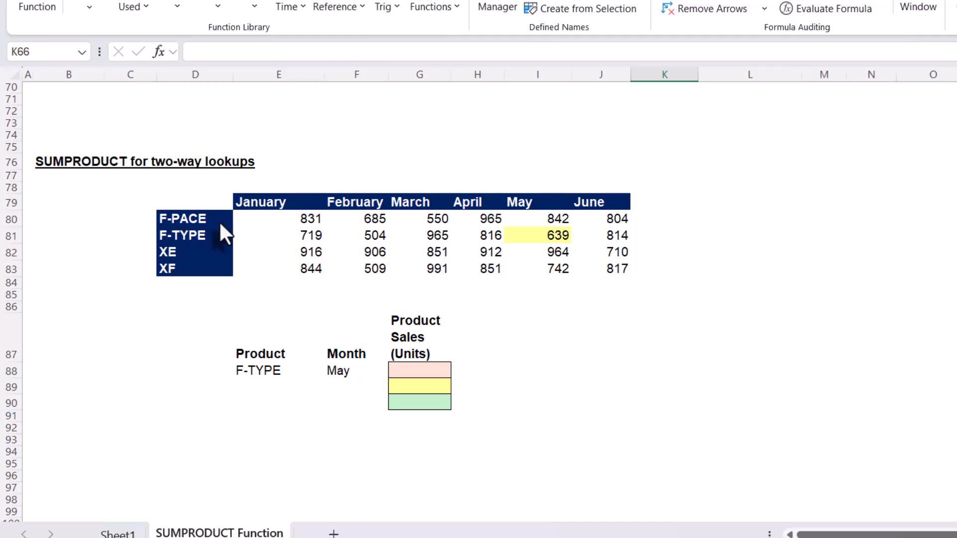
{"action": "left_click_drag", "start_coordinate": [219, 220], "coordinate": [216, 285]}
{"action": "left_click_drag", "start_coordinate": [201, 244], "coordinate": [203, 286]}
{"action": "left_click", "coordinate": [250, 216]}
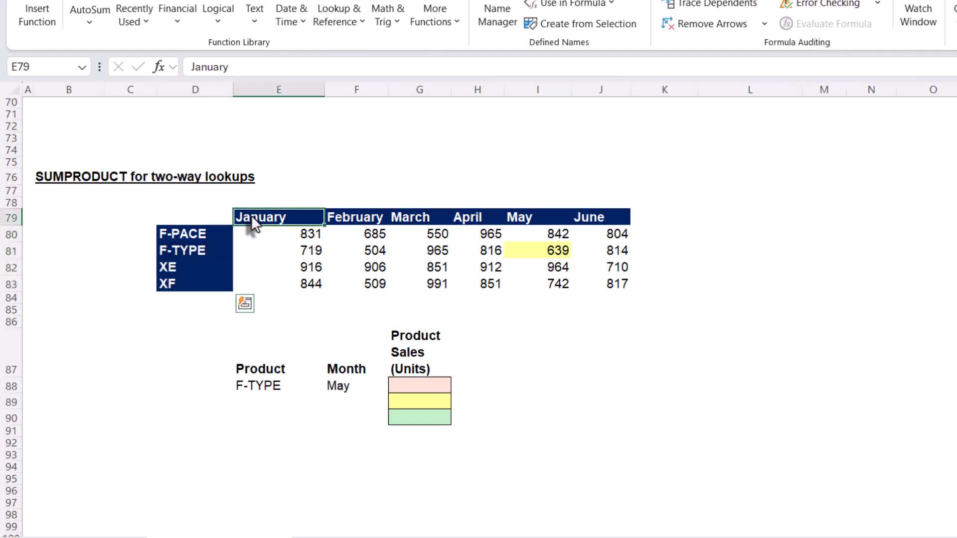
{"action": "left_click_drag", "start_coordinate": [274, 218], "coordinate": [586, 214]}
{"action": "left_click_drag", "start_coordinate": [202, 234], "coordinate": [209, 287]}
{"action": "left_click_drag", "start_coordinate": [223, 237], "coordinate": [217, 282]}
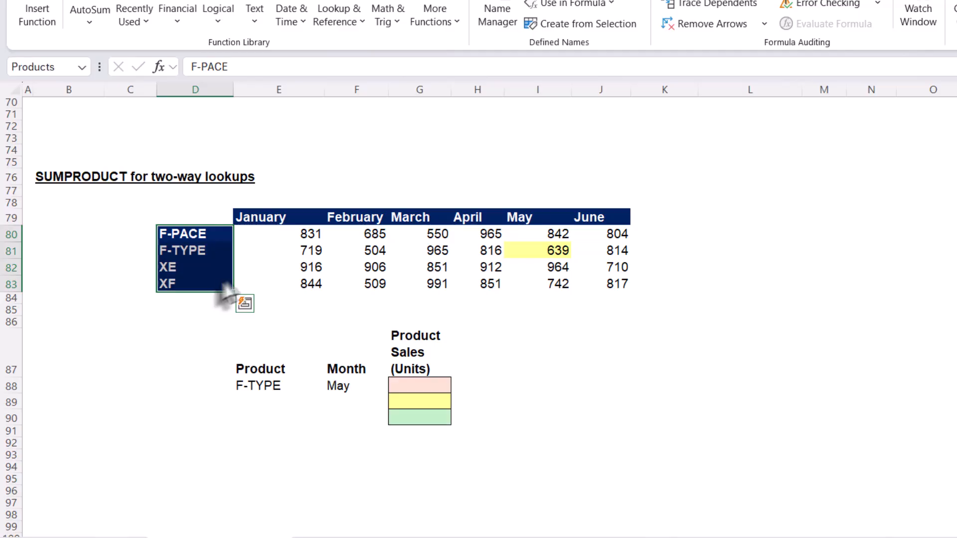
{"action": "left_click", "coordinate": [280, 223]}
{"action": "left_click_drag", "start_coordinate": [282, 223], "coordinate": [602, 292]}
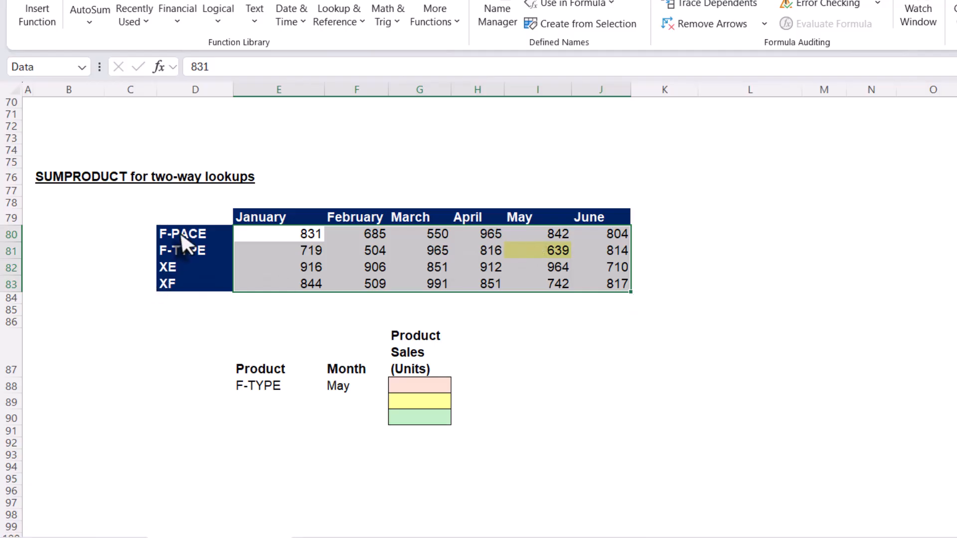
Test the product selector in E88 by choosing XF and switching back to F-TYPE.
{"action": "left_click", "coordinate": [267, 388]}
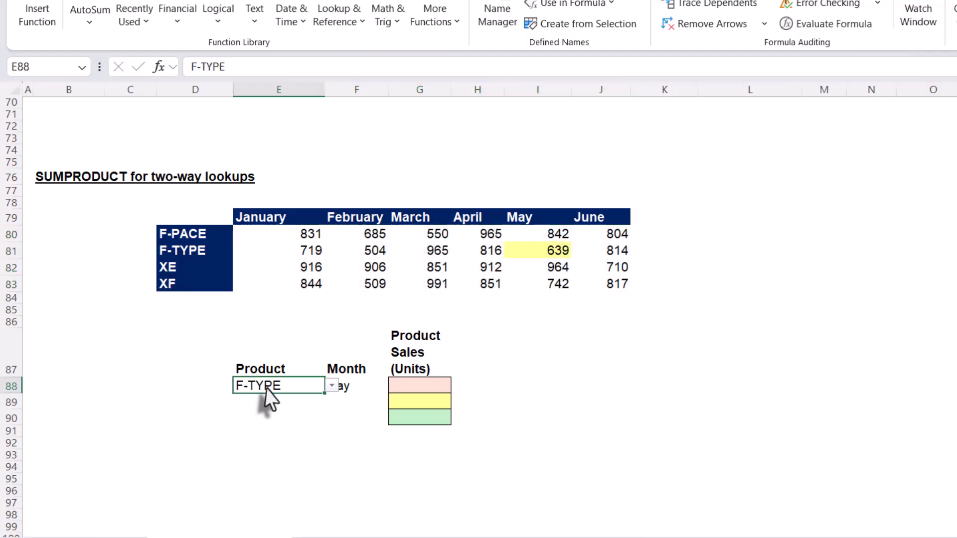
{"action": "left_click", "coordinate": [331, 385]}
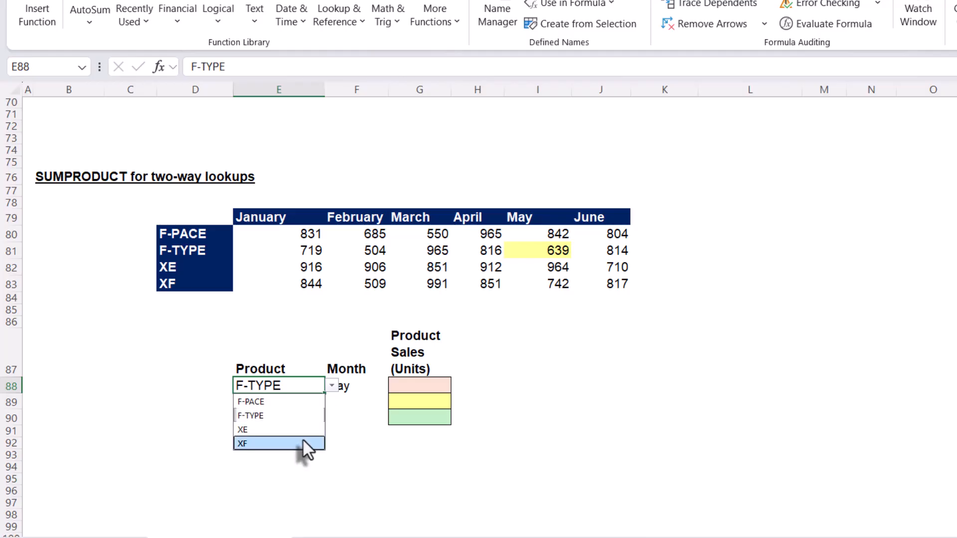
{"action": "left_click", "coordinate": [303, 443]}
{"action": "left_click", "coordinate": [332, 386]}
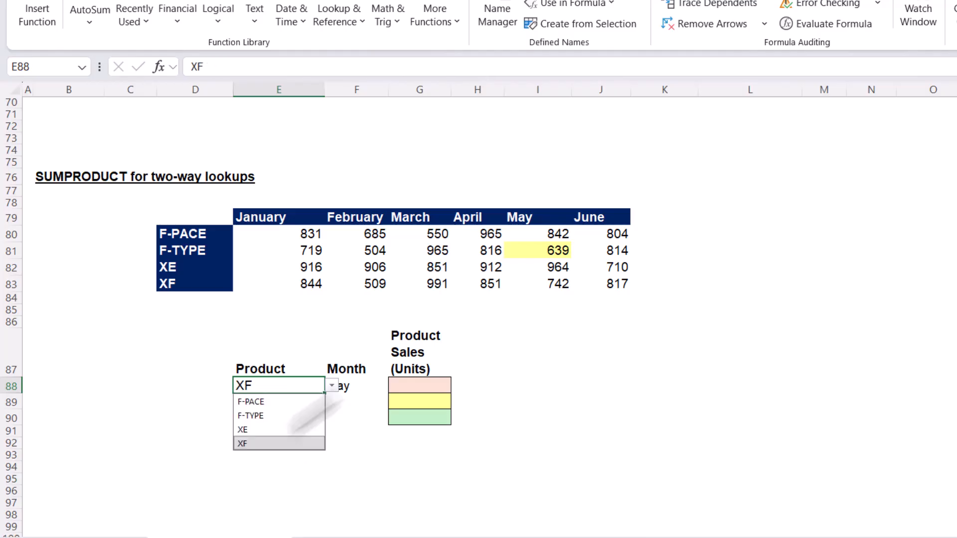
{"action": "left_click", "coordinate": [289, 414]}
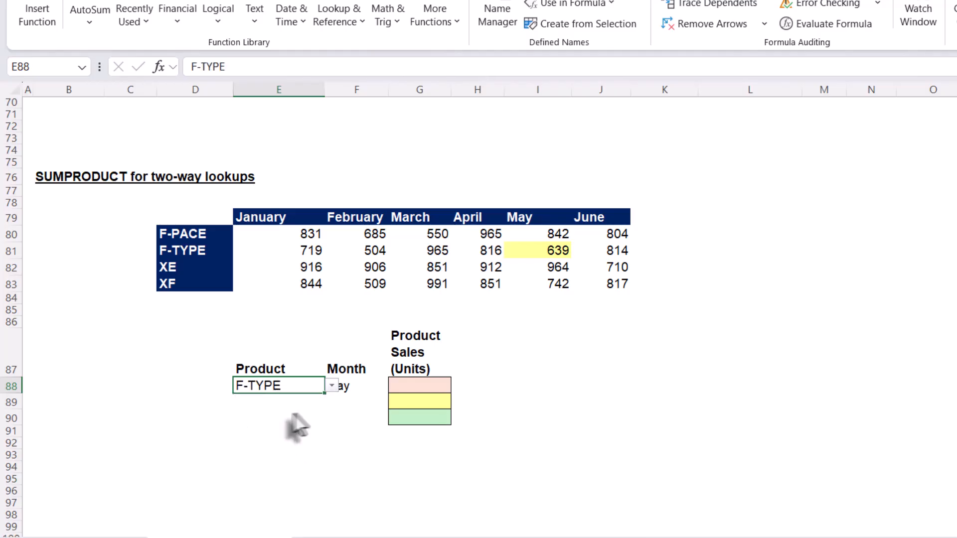
{"action": "left_click", "coordinate": [309, 422]}
Check the month selector in F88 and the table cell where F-TYPE and May intersect.
{"action": "left_click", "coordinate": [348, 389]}
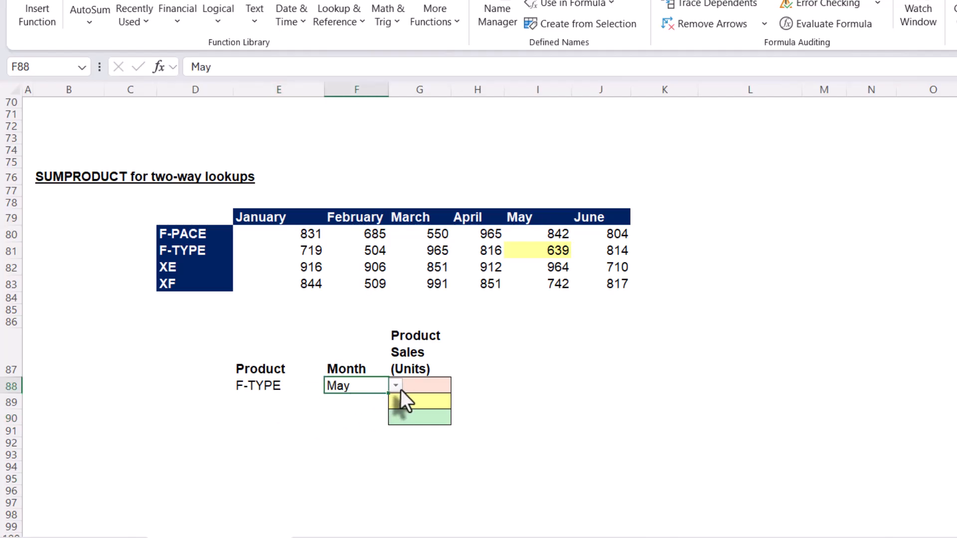
{"action": "left_click", "coordinate": [399, 387]}
{"action": "left_click", "coordinate": [399, 387]}
{"action": "left_click", "coordinate": [346, 417]}
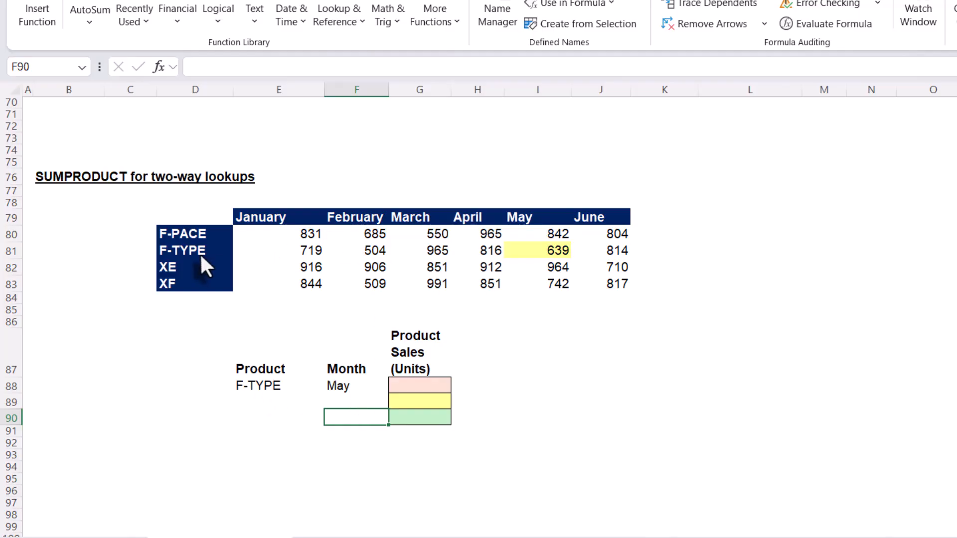
{"action": "left_click", "coordinate": [537, 253]}
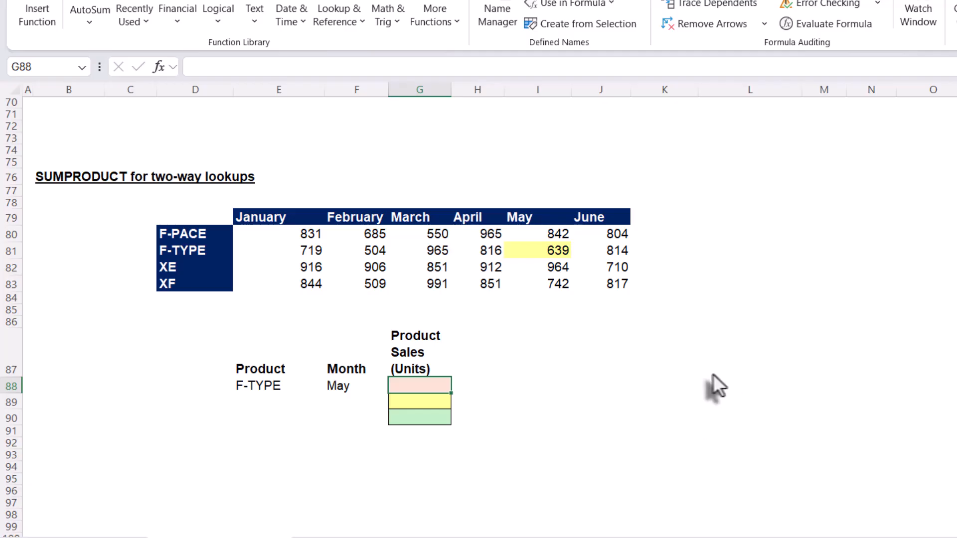
Start an INDEX formula in G88 with the named range Data as its array.
{"action": "type", "text": "="}
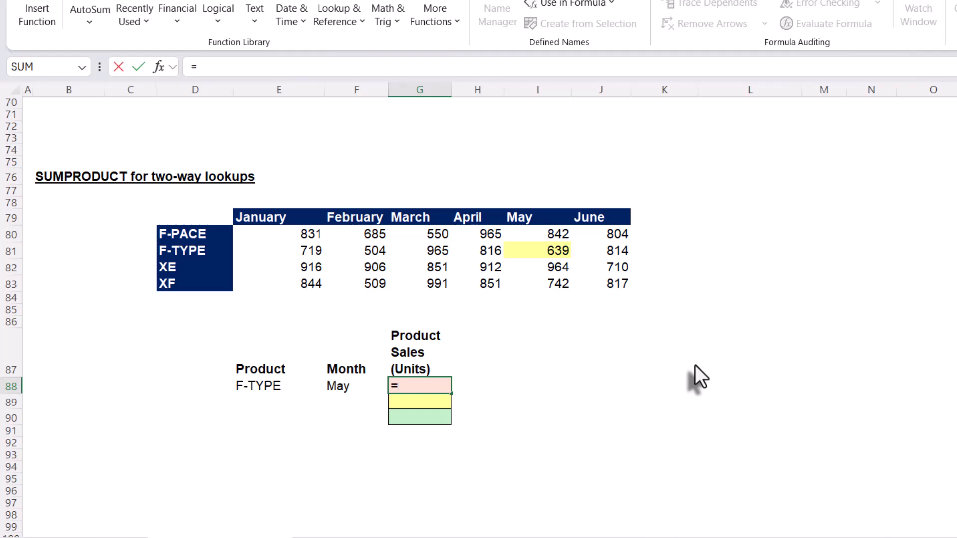
{"action": "type", "text": "inde"}
{"action": "key", "text": "Tab"}
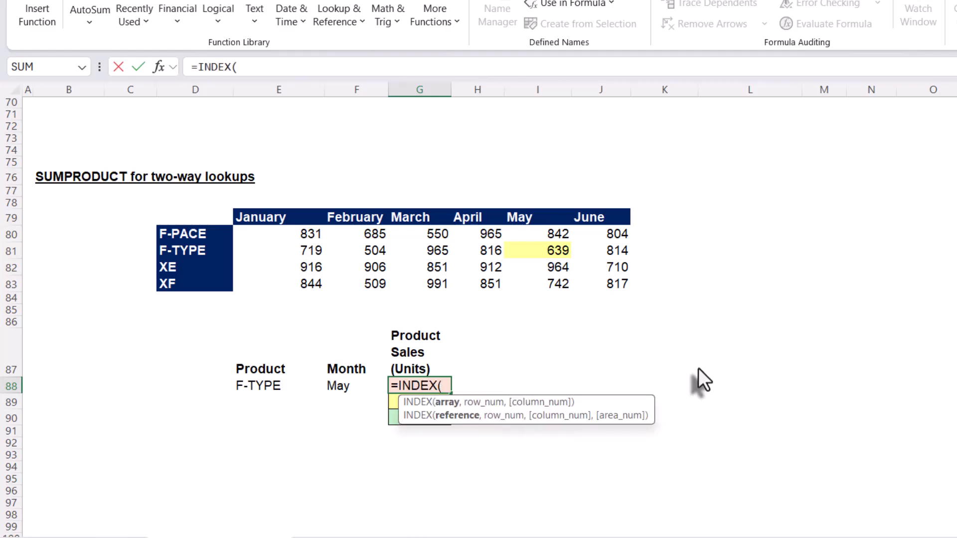
{"action": "type", "text": "dat"}
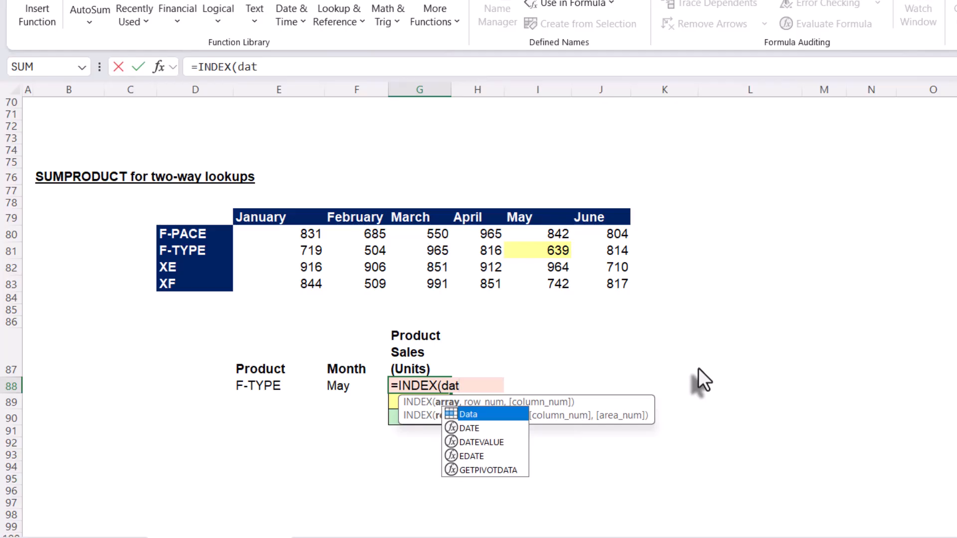
{"action": "key", "text": "Tab"}
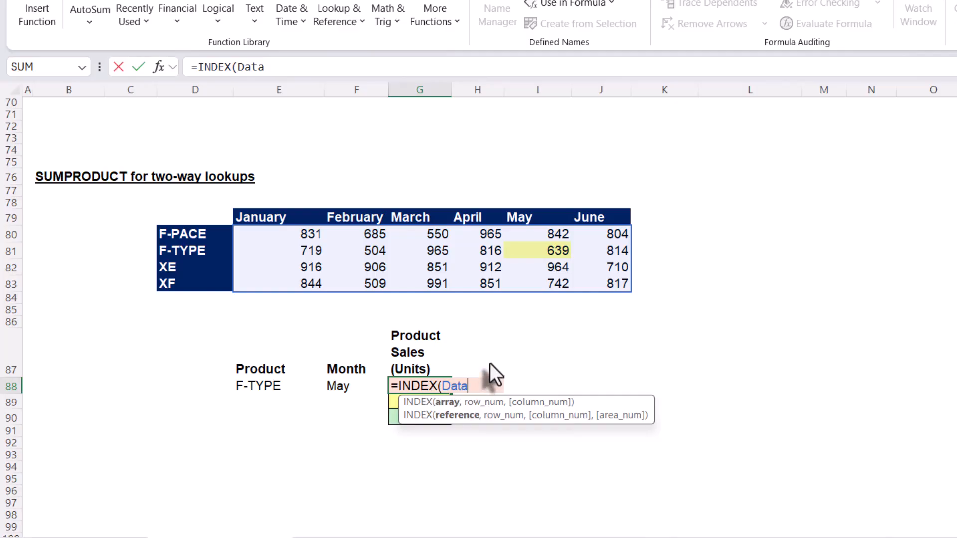
{"action": "type", "text": ","}
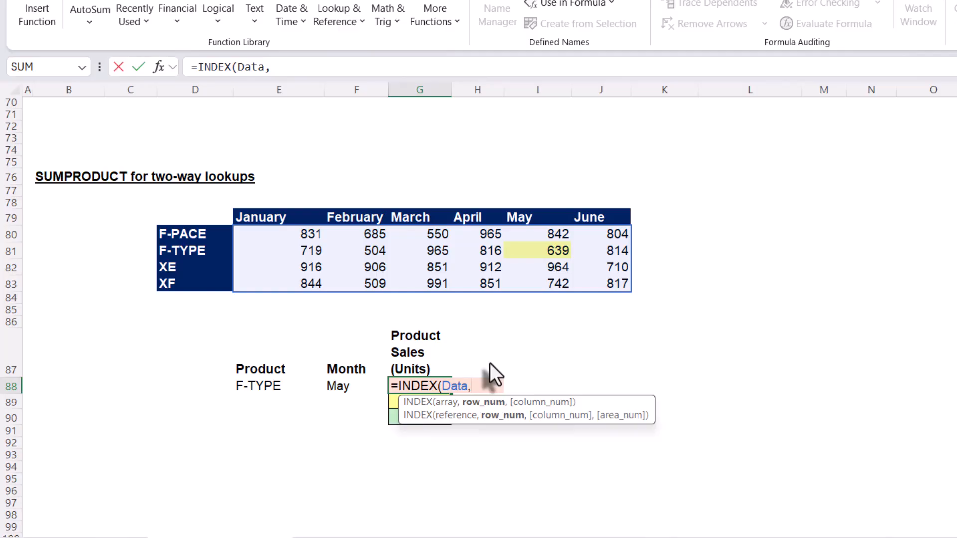
Add the INDEX row number as MATCH(E88,Products,0) to find the selected product's row by exact match.
{"action": "type", "text": "match"}
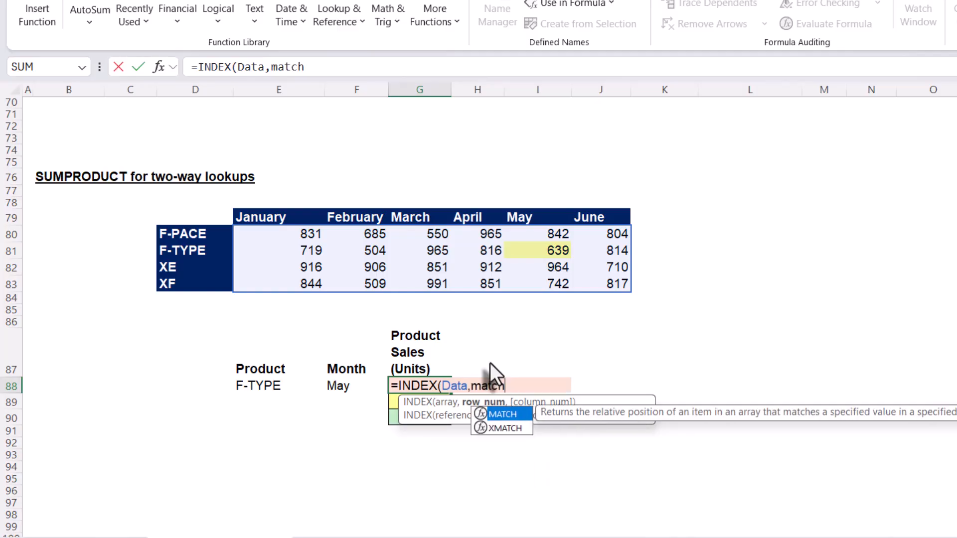
{"action": "key", "text": "Tab"}
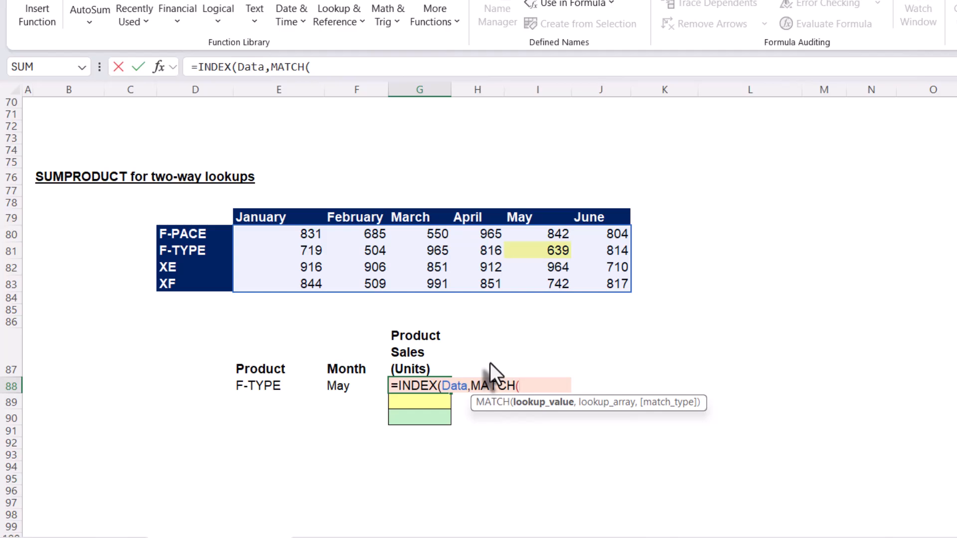
{"action": "left_click", "coordinate": [276, 388]}
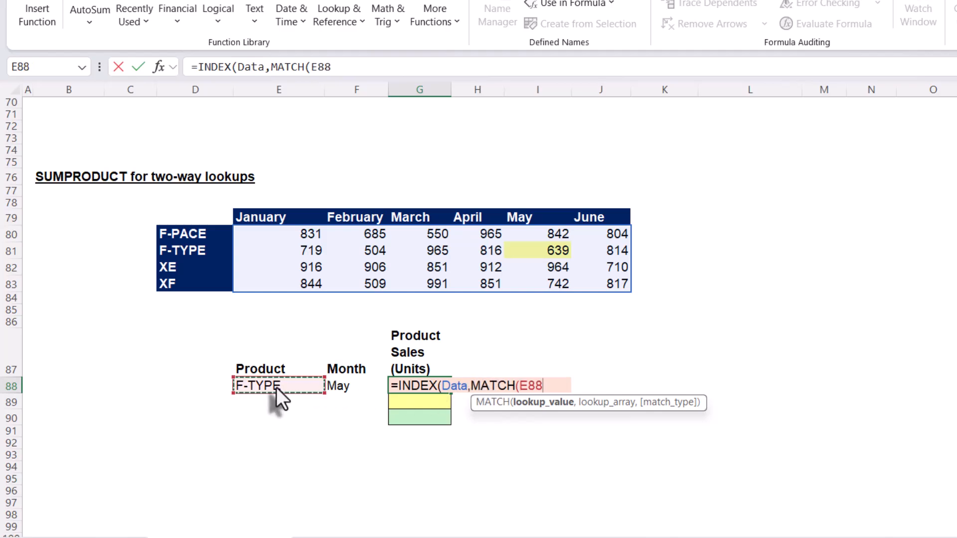
{"action": "type", "text": ","}
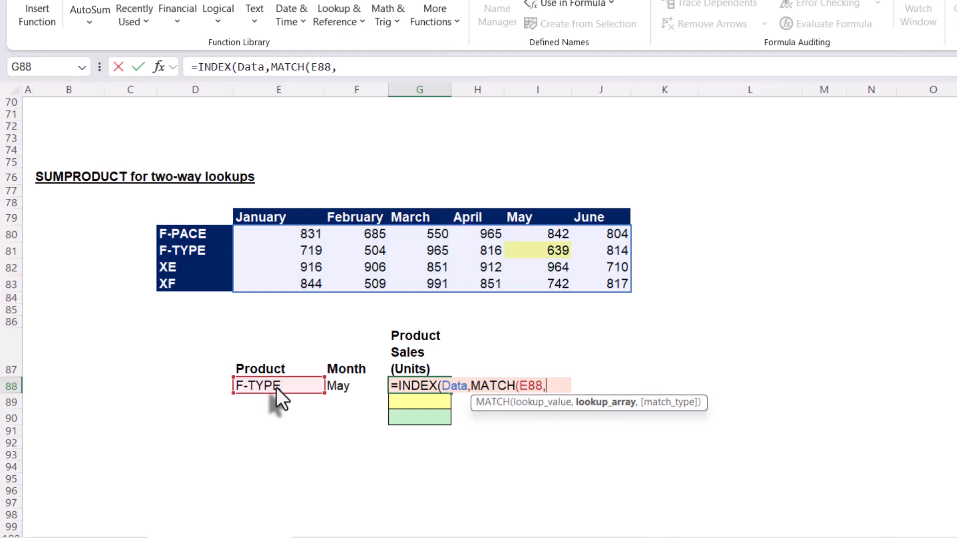
{"action": "type", "text": "pro"}
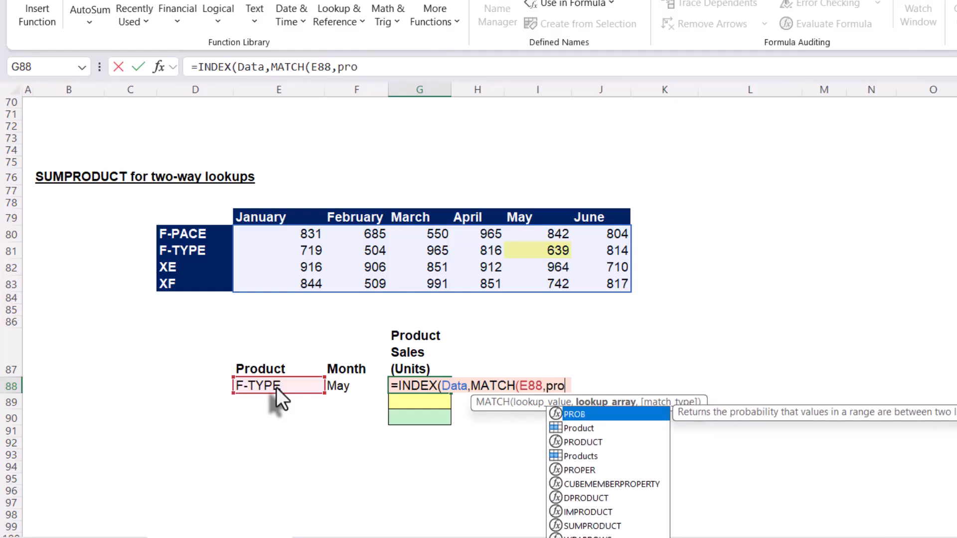
{"action": "key", "text": "Down"}
{"action": "key", "text": "Down"}
{"action": "key", "text": "Down"}
{"action": "key", "text": "Tab"}
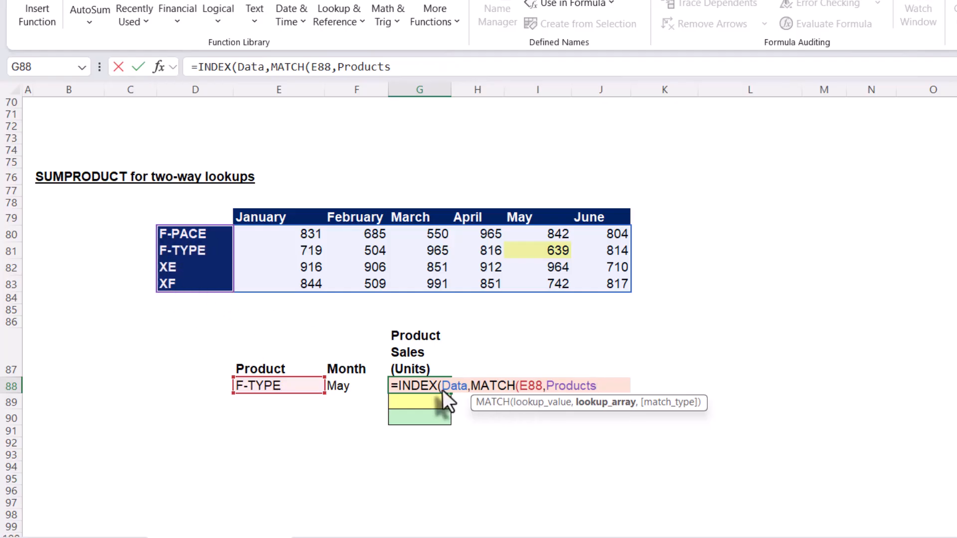
{"action": "type", "text": ","}
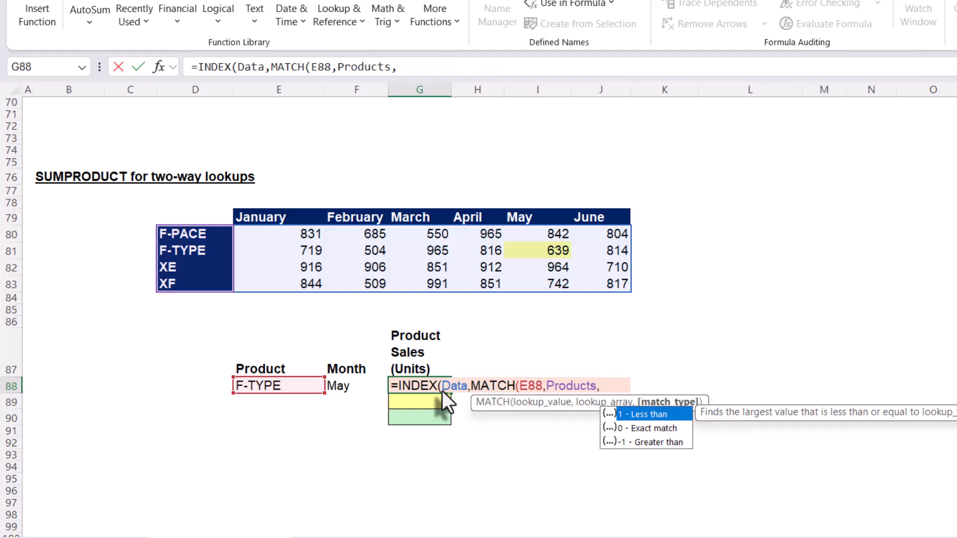
{"action": "type", "text": "0"}
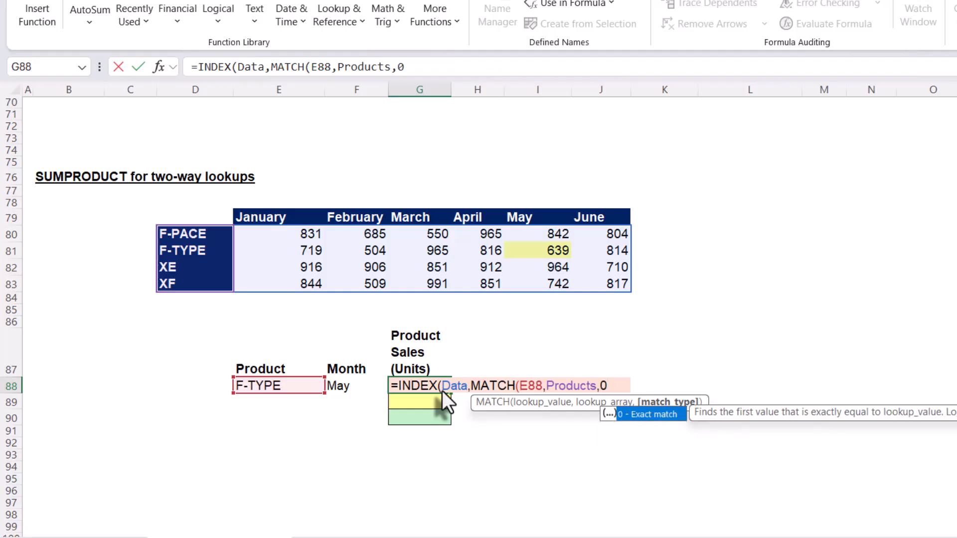
{"action": "type", "text": ")"}
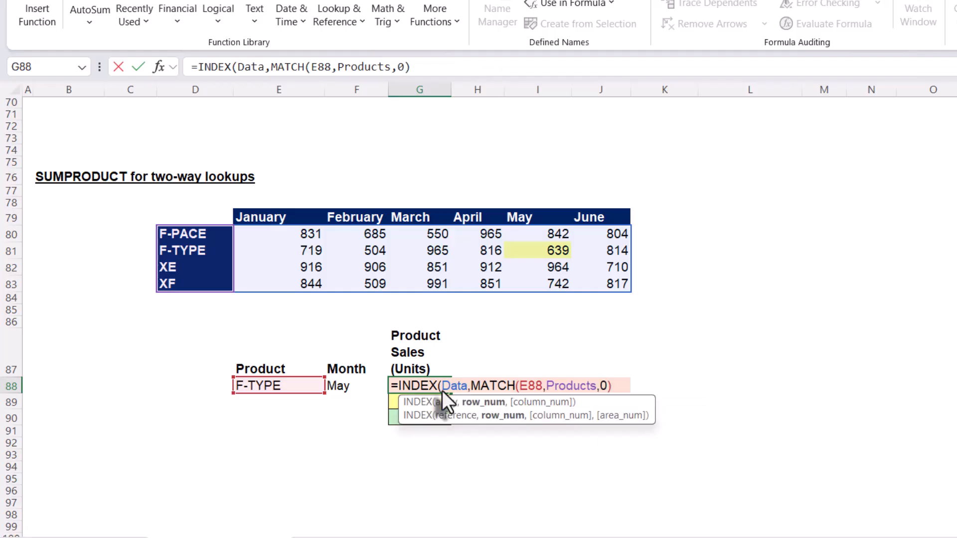
Add a MATCH function as the INDEX column number, looking up the month in F88 in the named range Months.
{"action": "type", "text": ","}
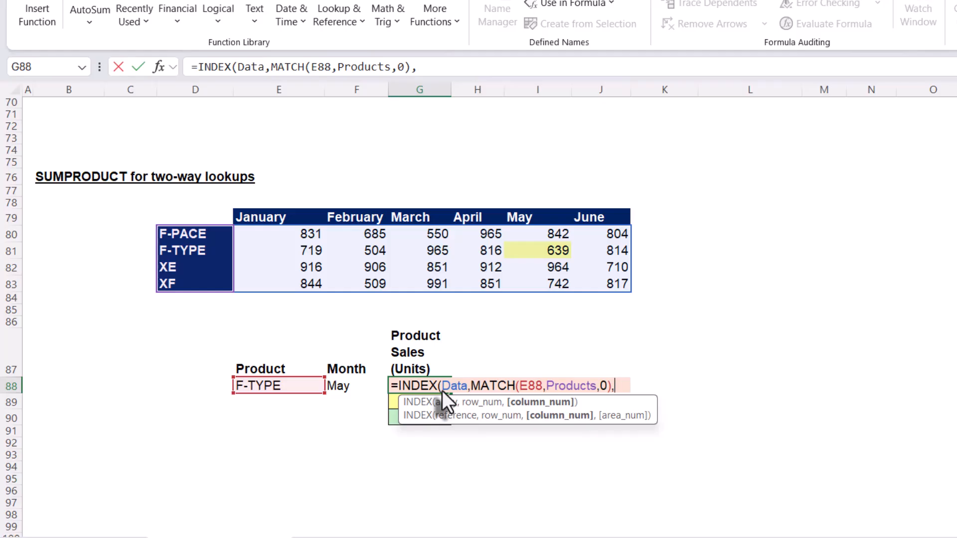
{"action": "type", "text": "match"}
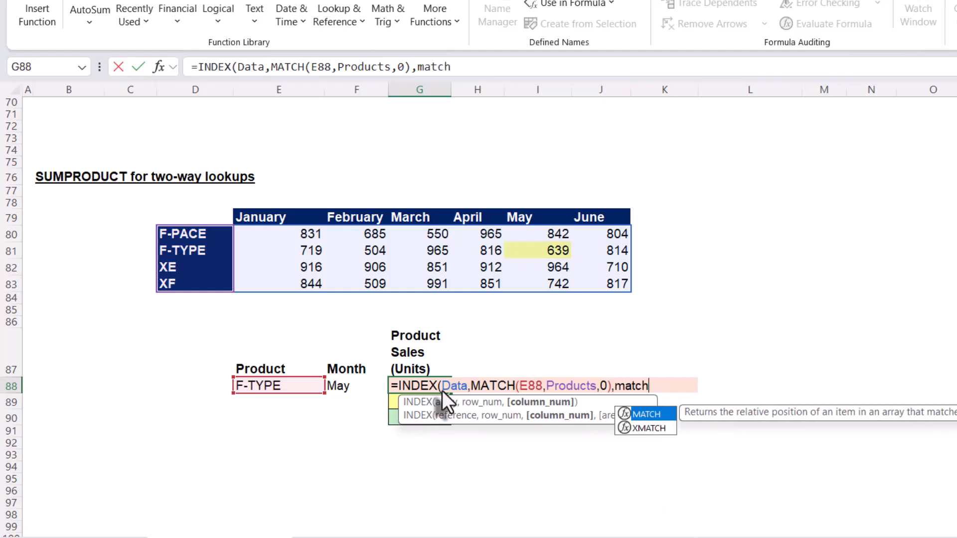
{"action": "key", "text": "Tab"}
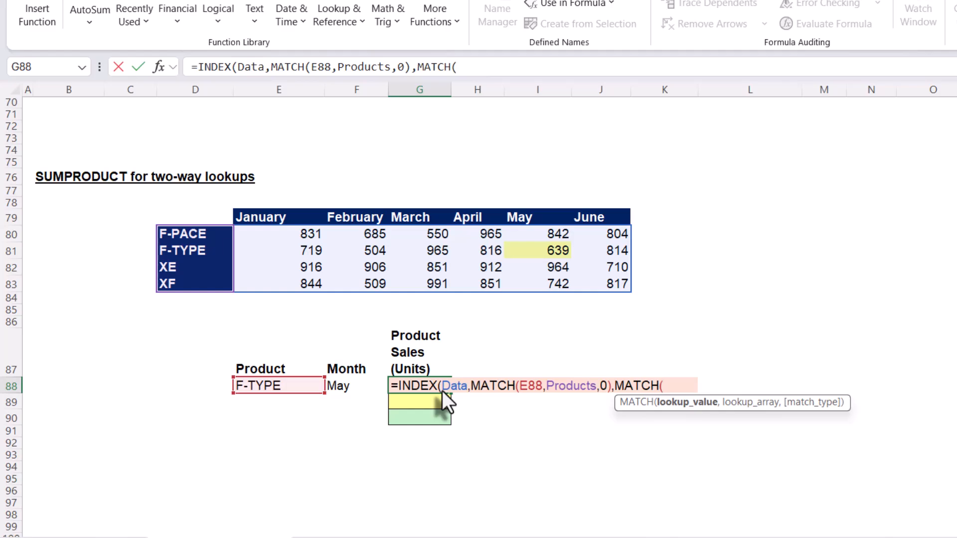
{"action": "left_click", "coordinate": [345, 390]}
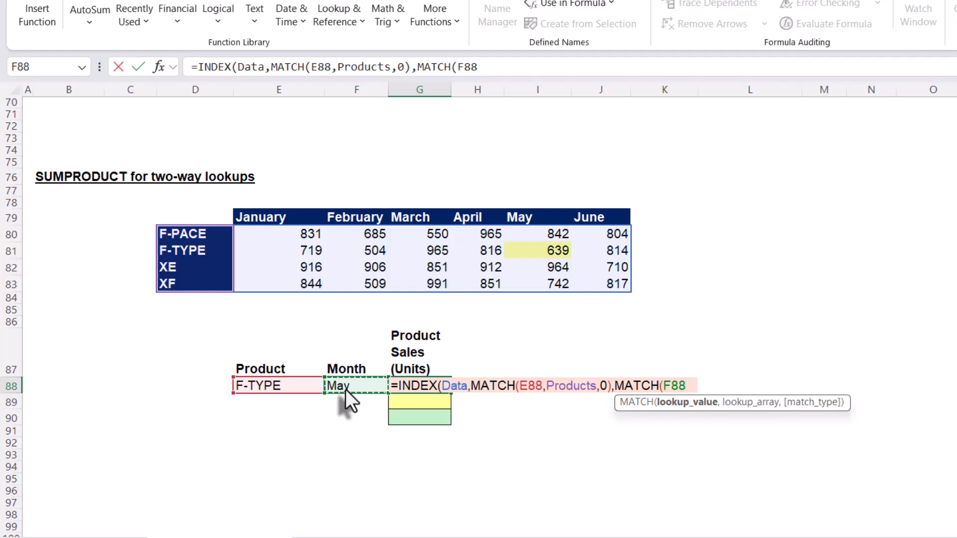
{"action": "type", "text": ","}
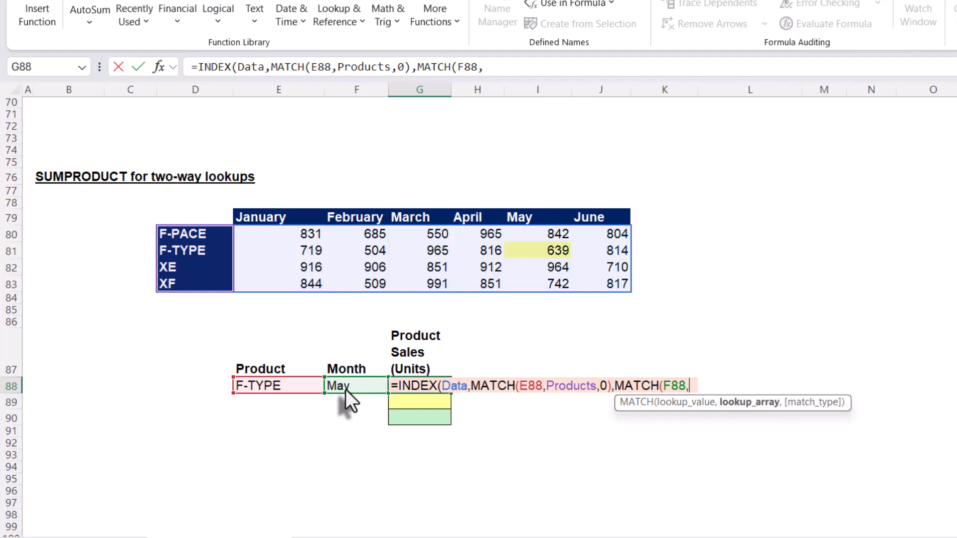
{"action": "type", "text": "mon"}
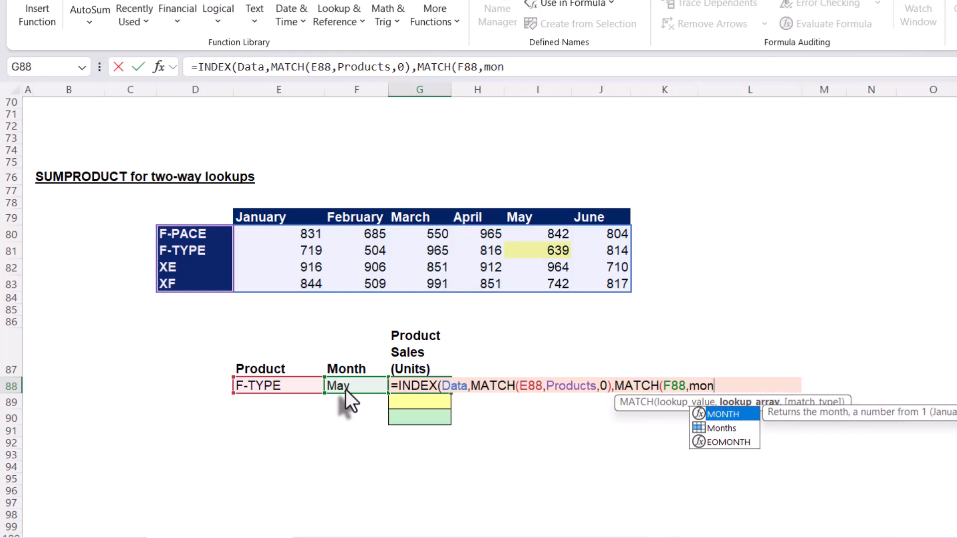
{"action": "type", "text": "th"}
{"action": "key", "text": "Down"}
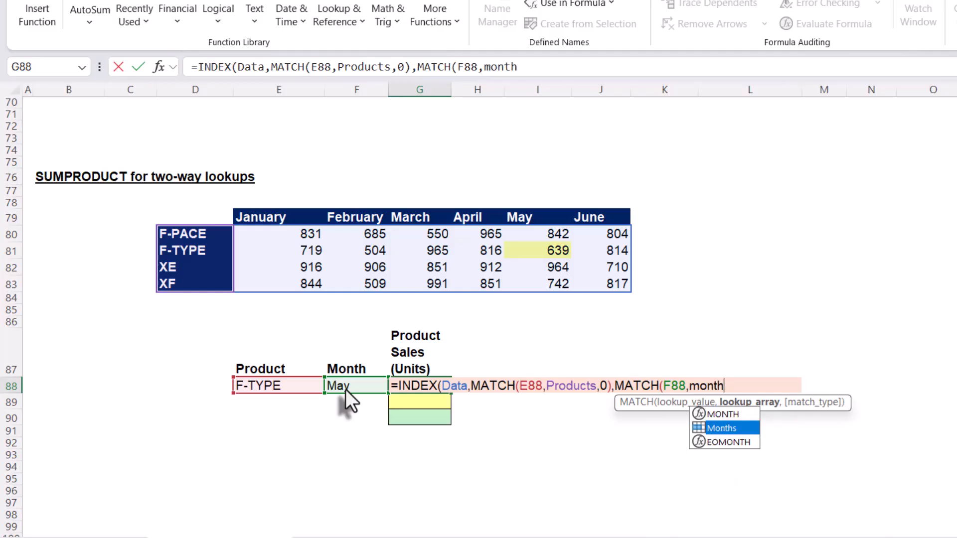
{"action": "key", "text": "Tab"}
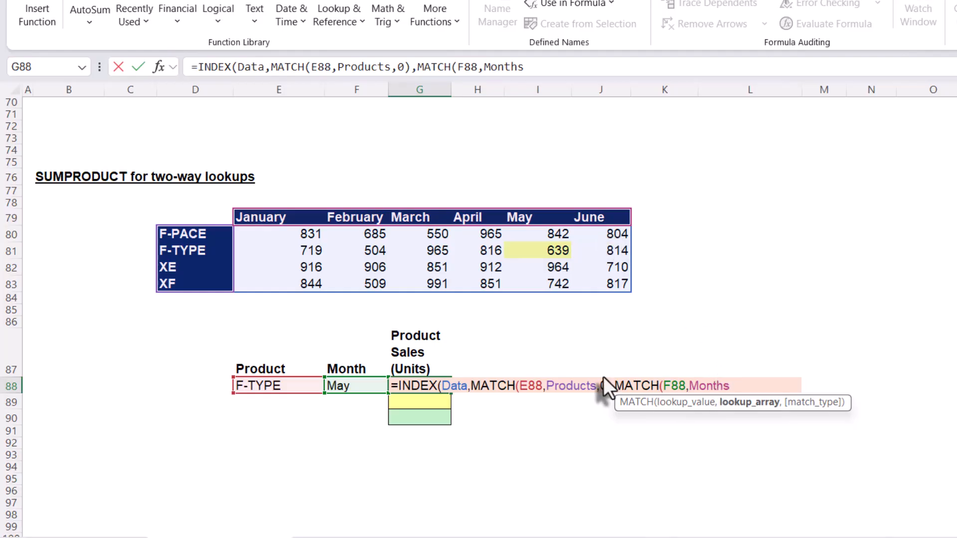
Set the month MATCH to exact match with 0, close both functions and enter the INDEX formula in G88.
{"action": "type", "text": ","}
{"action": "key", "text": "Down"}
{"action": "type", "text": "0"}
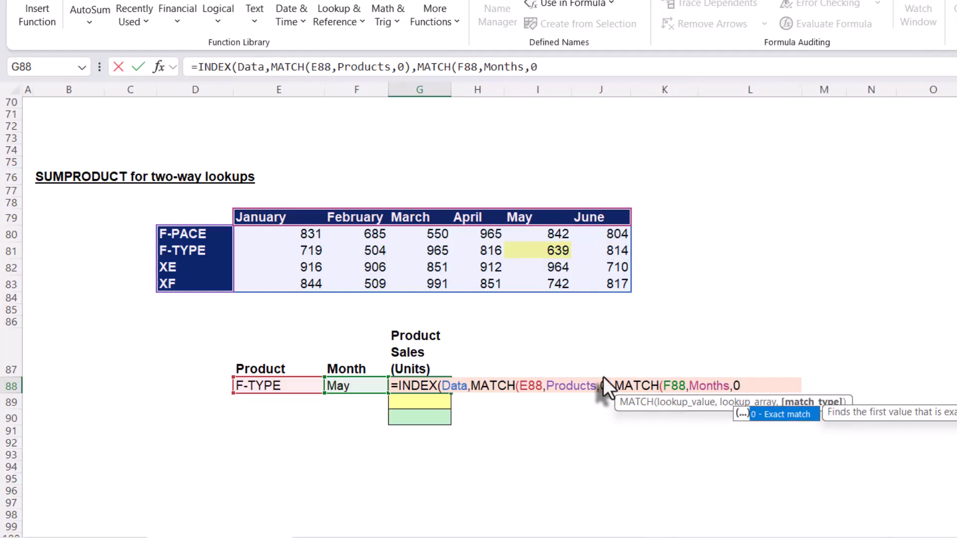
{"action": "type", "text": ")"}
{"action": "type", "text": ")"}
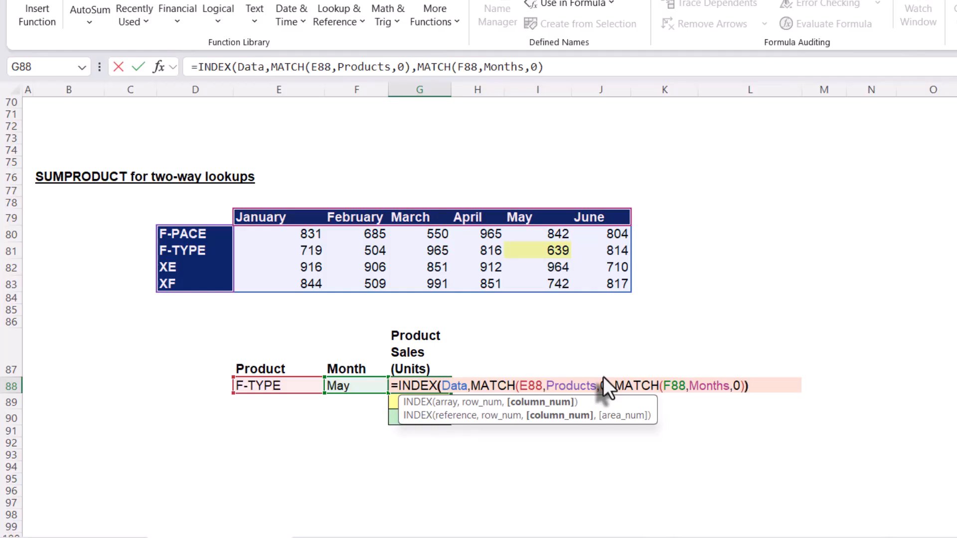
{"action": "key", "text": "Return"}
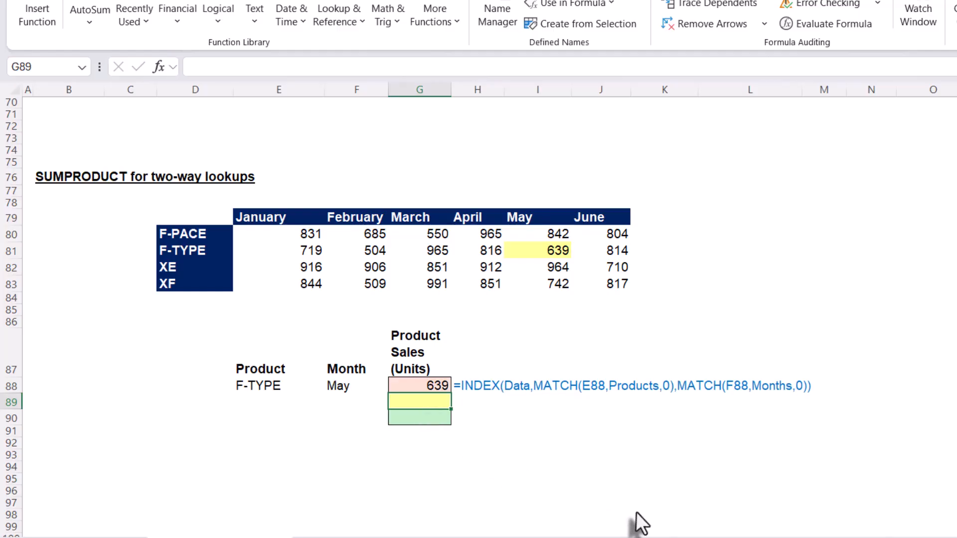
Start a SUMPRODUCT formula in G89 with the named range Data as the first bracketed array.
{"action": "type", "text": "=s"}
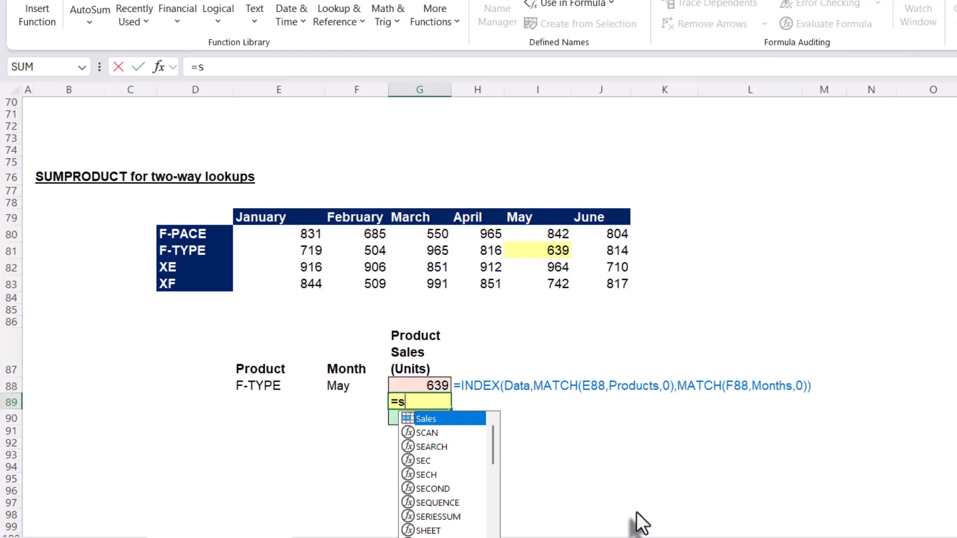
{"action": "type", "text": "ump"}
{"action": "key", "text": "Tab"}
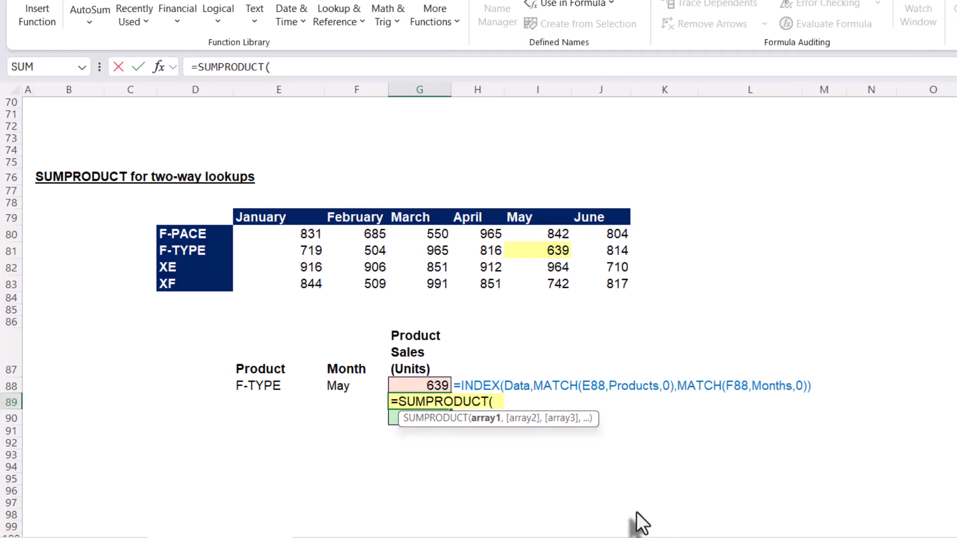
{"action": "type", "text": "(da"}
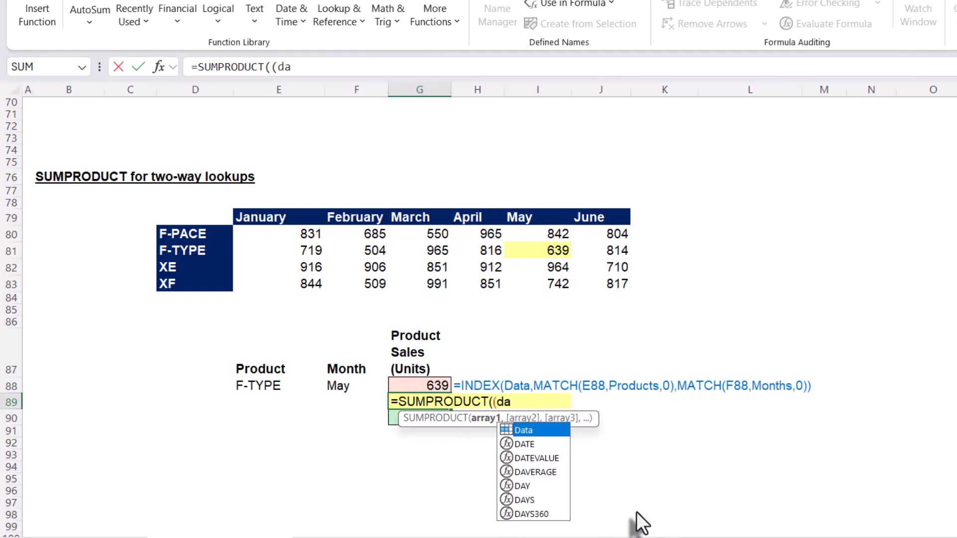
{"action": "key", "text": "Tab"}
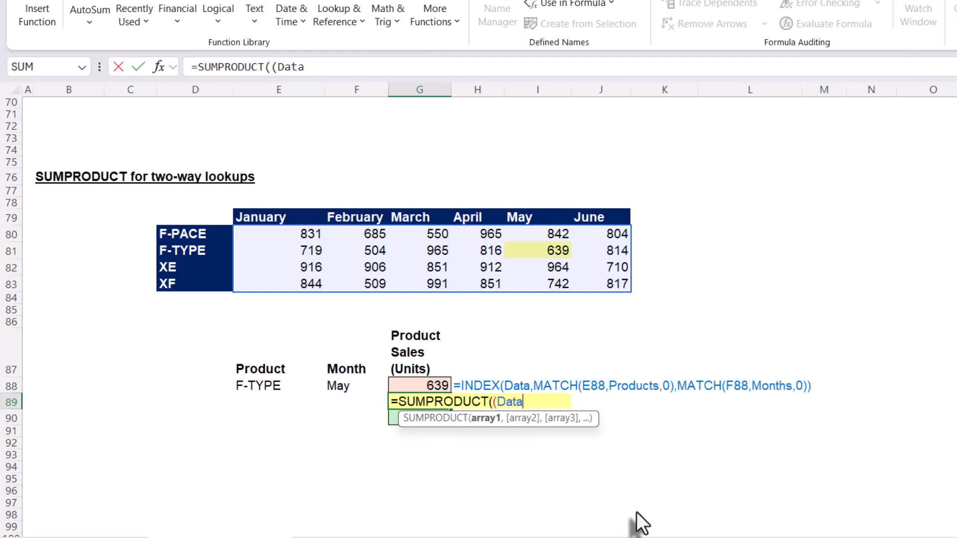
Multiply Data in the SUMPRODUCT by a bracketed condition comparing the named range Products with E88.
{"action": "type", "text": ")*(produ"}
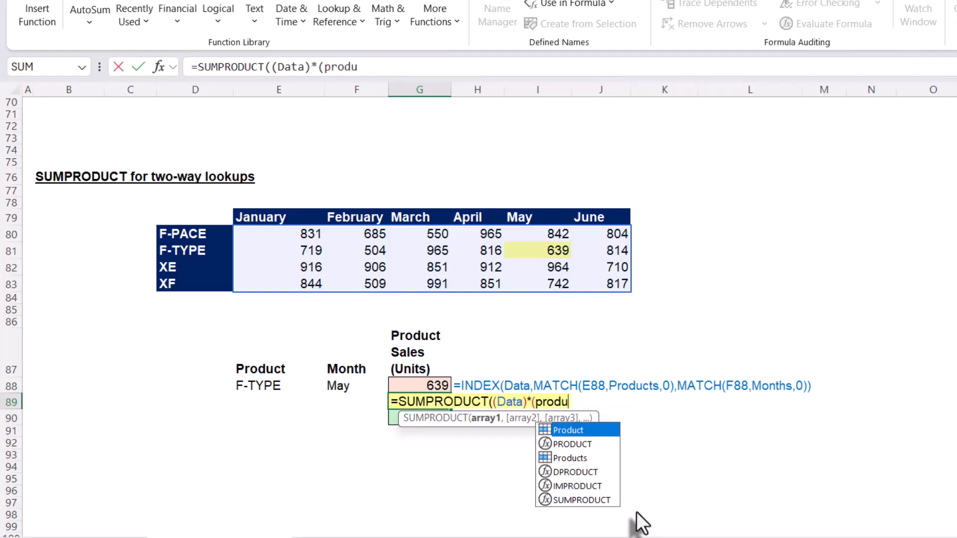
{"action": "key", "text": "Down"}
{"action": "key", "text": "Down"}
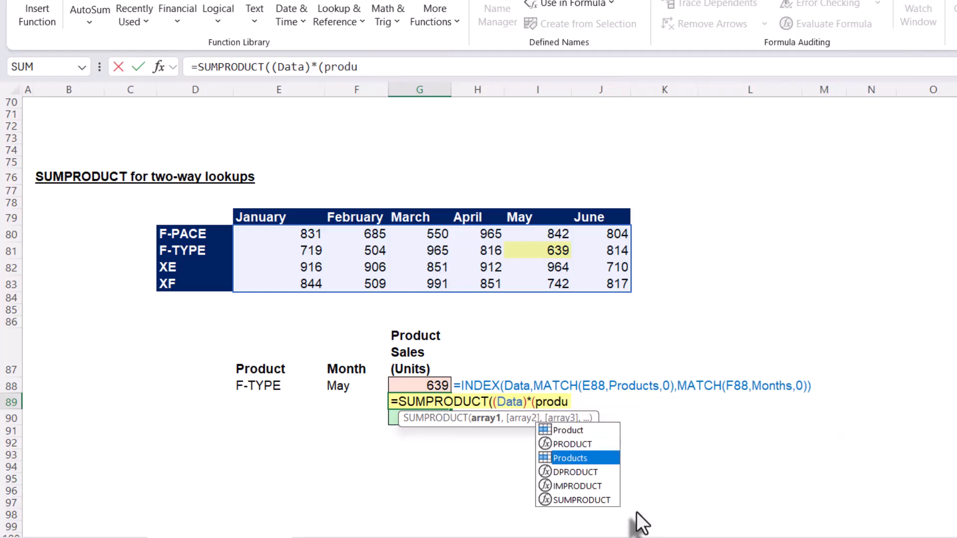
{"action": "key", "text": "Tab"}
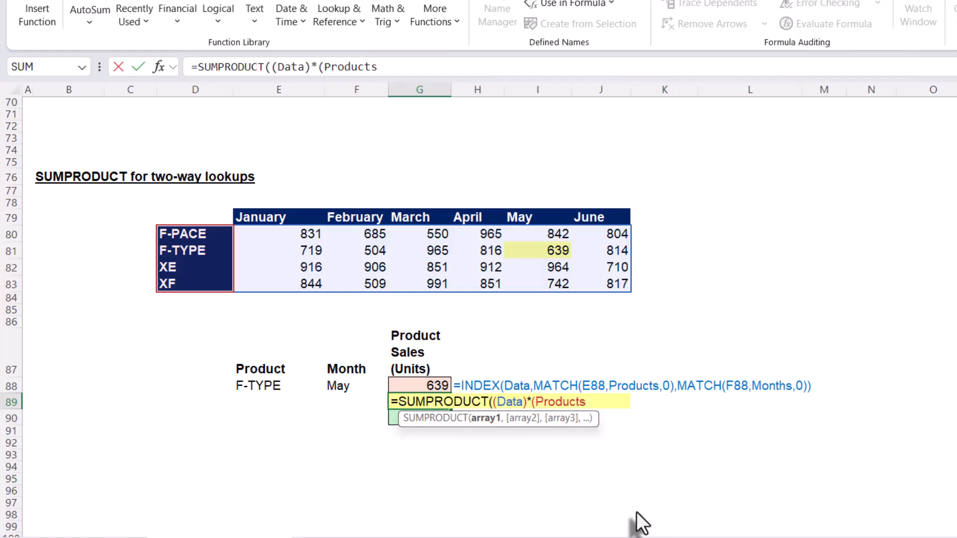
{"action": "type", "text": "="}
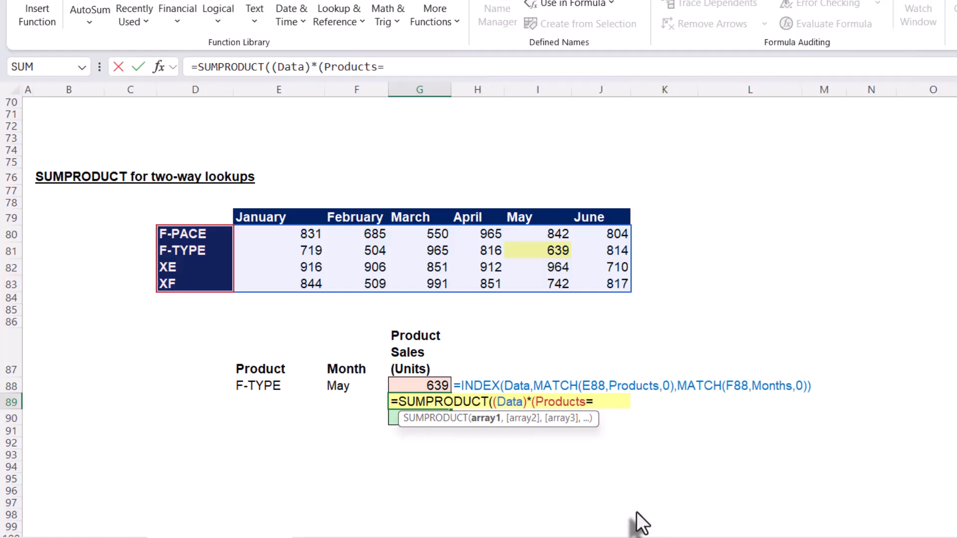
{"action": "left_click", "coordinate": [265, 387]}
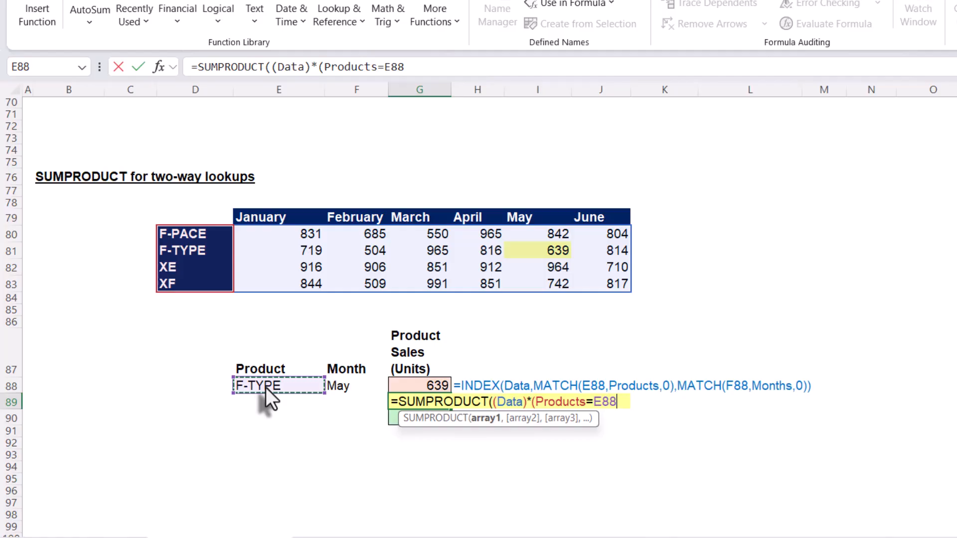
Multiply by a second condition, (Months=F88), and enter the completed SUMPRODUCT formula in G89.
{"action": "type", "text": ")*("}
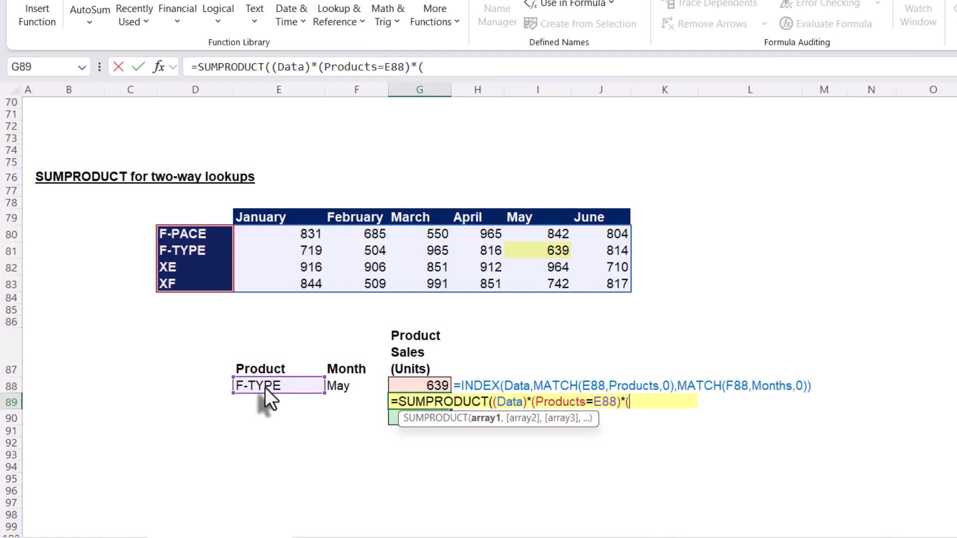
{"action": "type", "text": "month"}
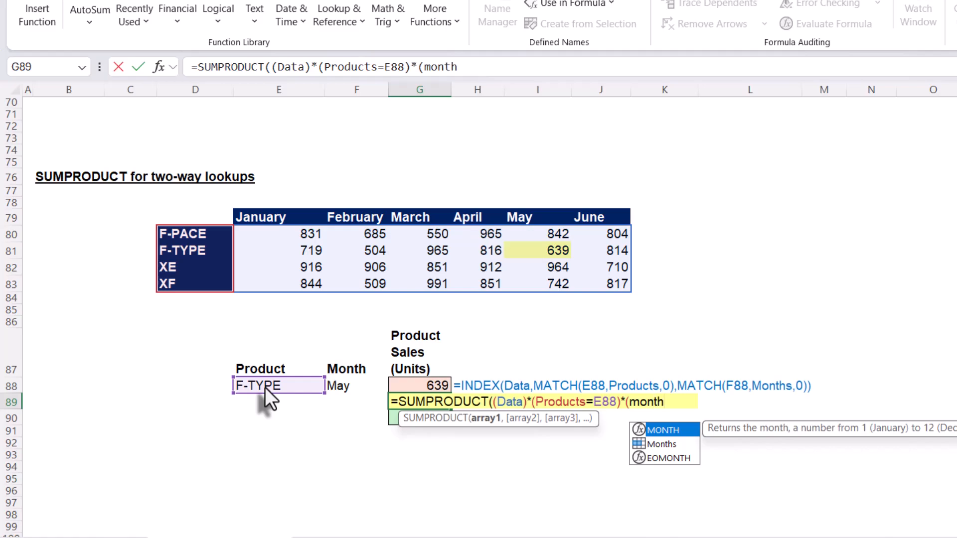
{"action": "key", "text": "Down"}
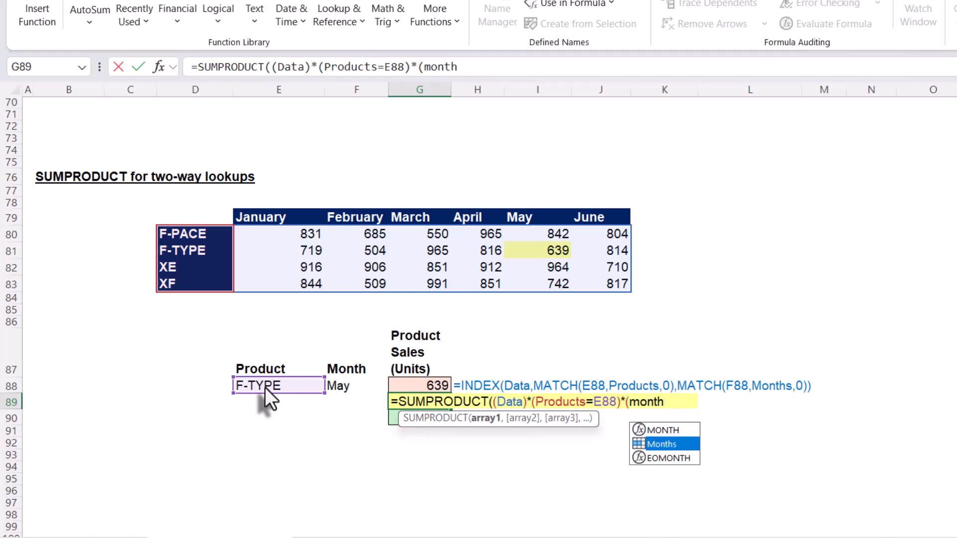
{"action": "key", "text": "Tab"}
{"action": "type", "text": "="}
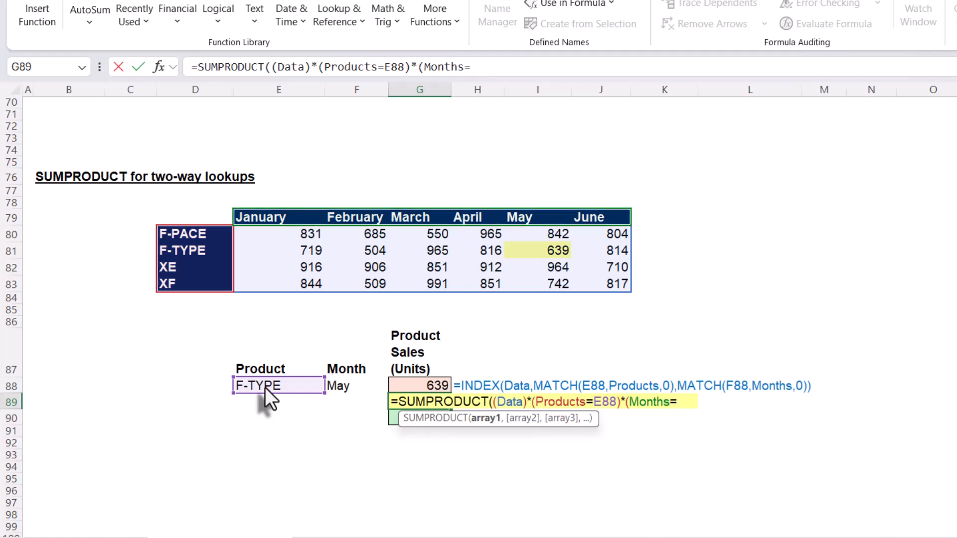
{"action": "left_click", "coordinate": [353, 384]}
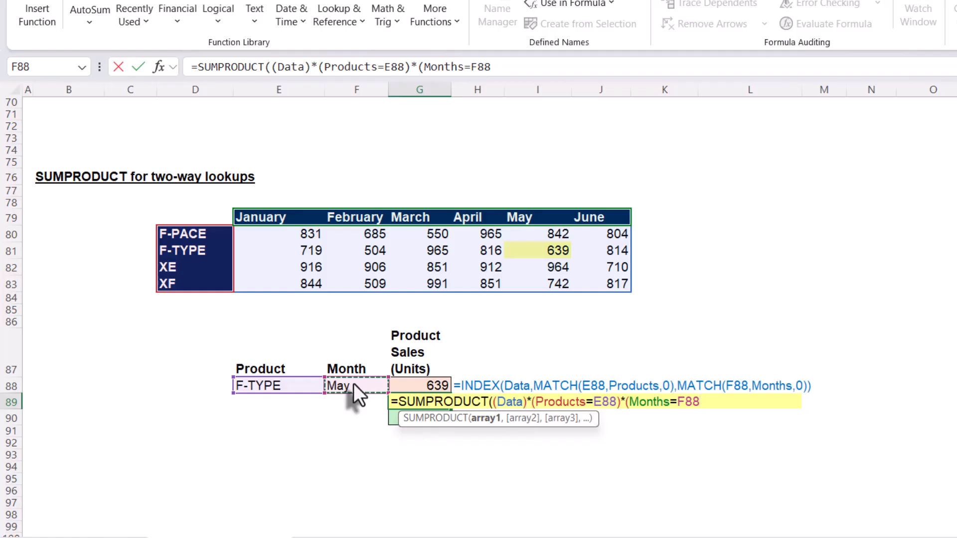
{"action": "type", "text": "))"}
{"action": "key", "text": "Return"}
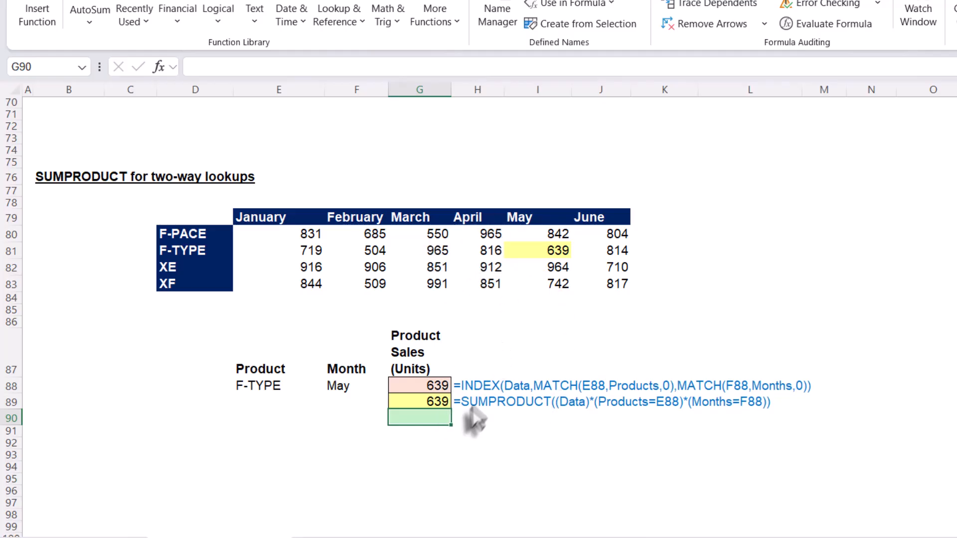
Enter =Data in N89 to spill the sales figures beside the lookup formulas.
{"action": "left_click", "coordinate": [859, 405]}
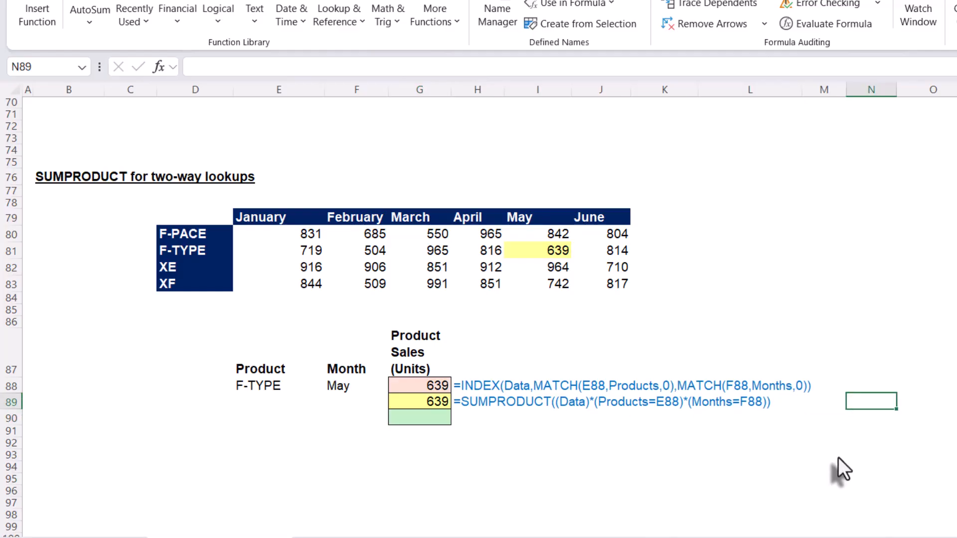
{"action": "type", "text": "=s"}
{"action": "key", "text": "BackSpace"}
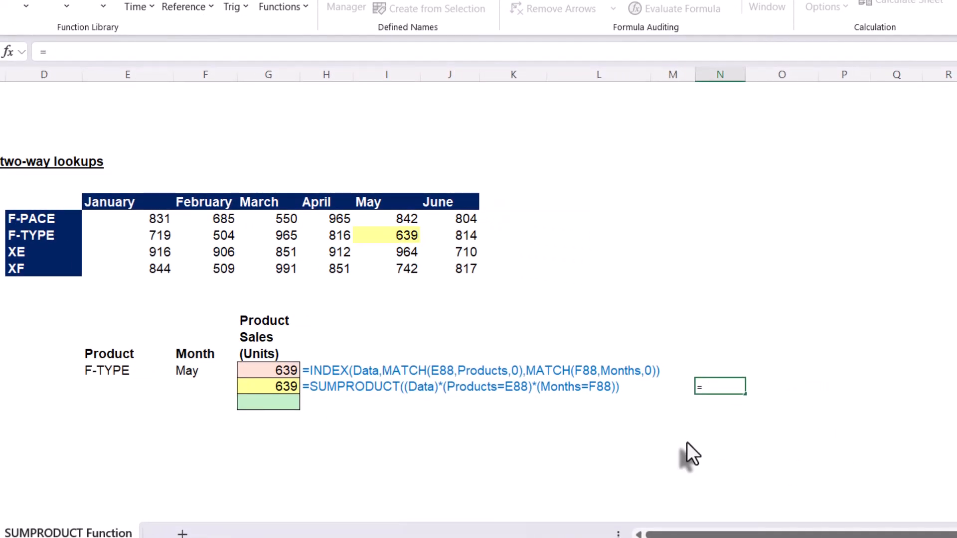
{"action": "type", "text": "dat"}
{"action": "key", "text": "Tab"}
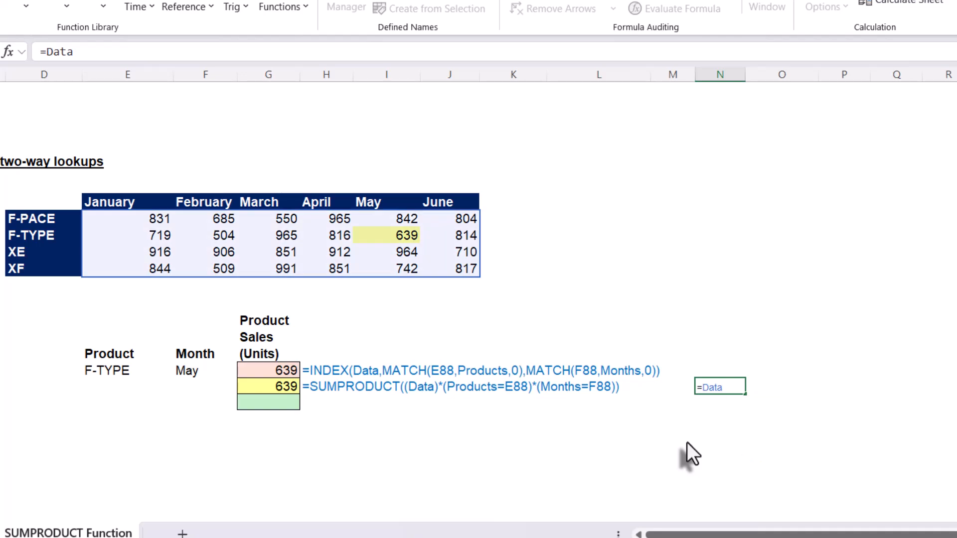
{"action": "key", "text": "Return"}
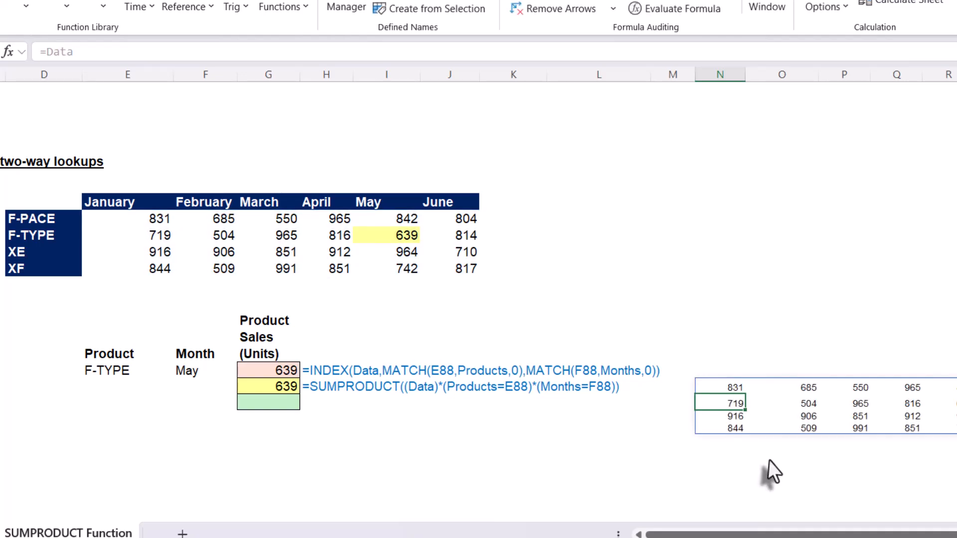
Move the spilled Data formula from N89 to G93, below the lookup result cells.
{"action": "left_click", "coordinate": [727, 387]}
{"action": "left_click_drag", "start_coordinate": [731, 381], "coordinate": [259, 444]}
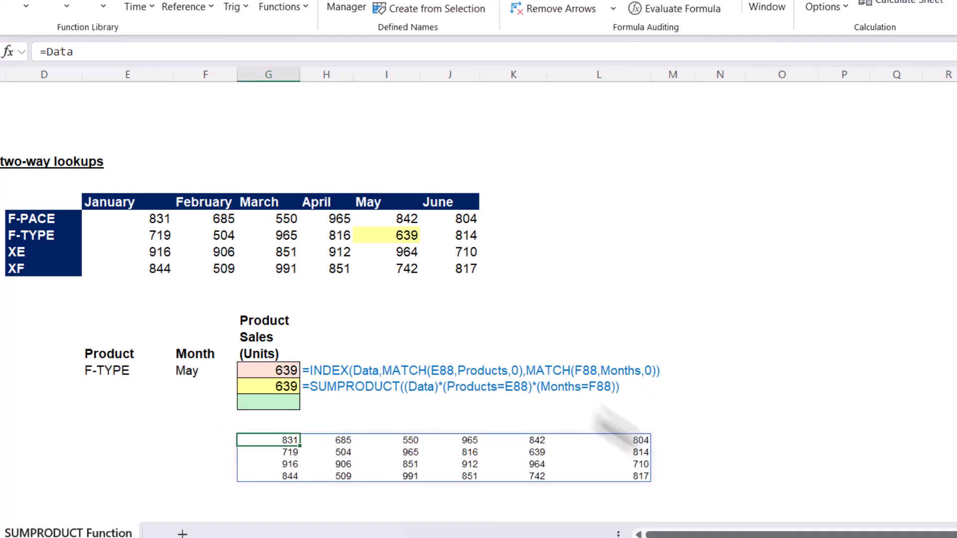
{"action": "left_click", "coordinate": [700, 439]}
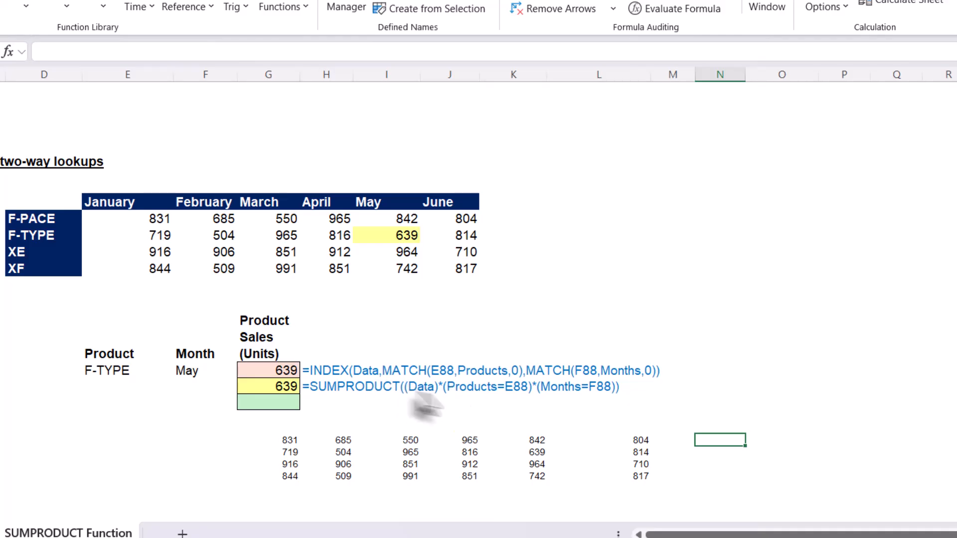
Enter =Products=E88 in M93, beside the spilled sales figures, to spill the product condition array.
{"action": "left_click", "coordinate": [680, 441]}
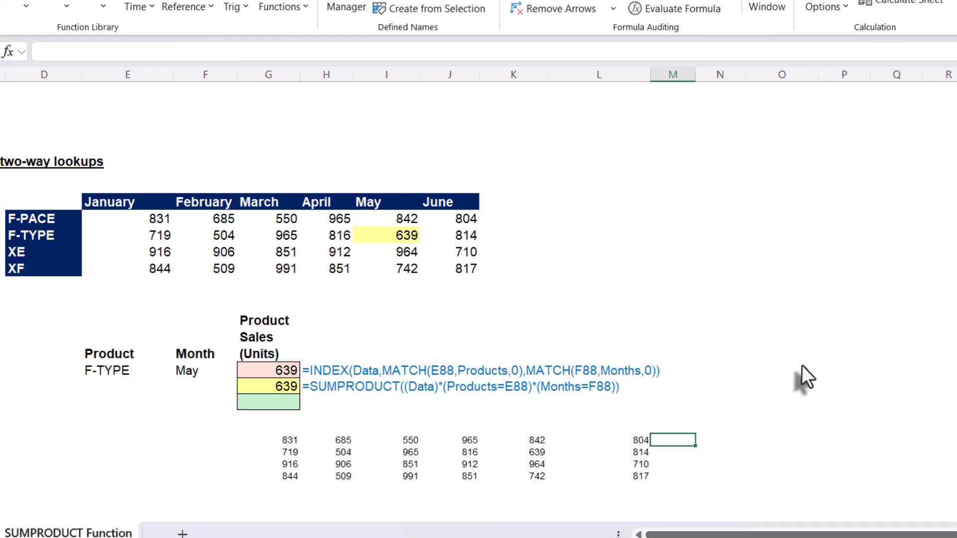
{"action": "type", "text": "="}
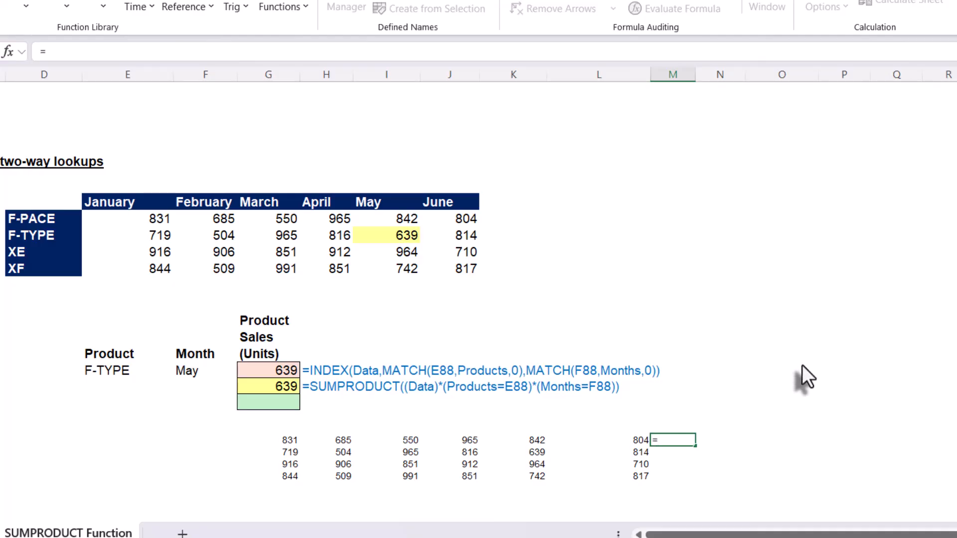
{"action": "type", "text": "pri"}
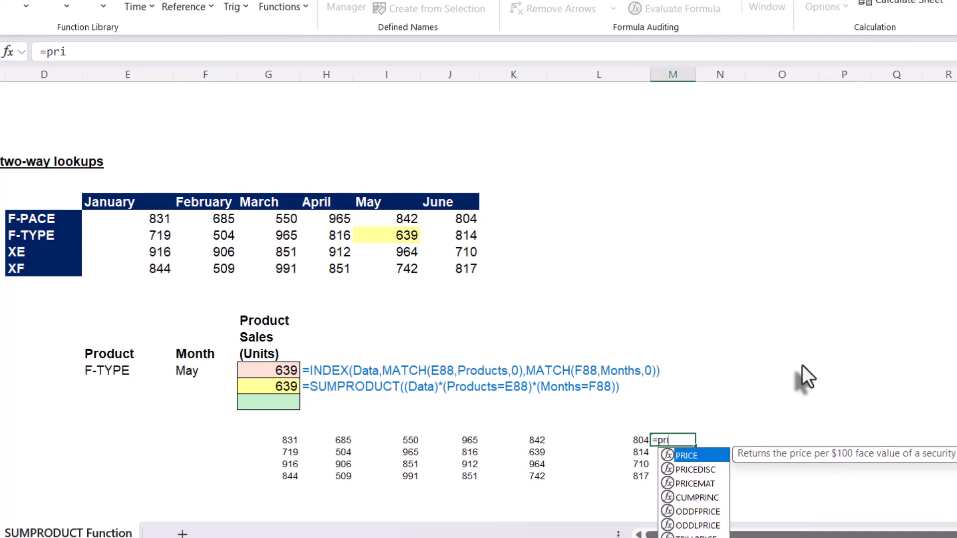
{"action": "key", "text": "BackSpace"}
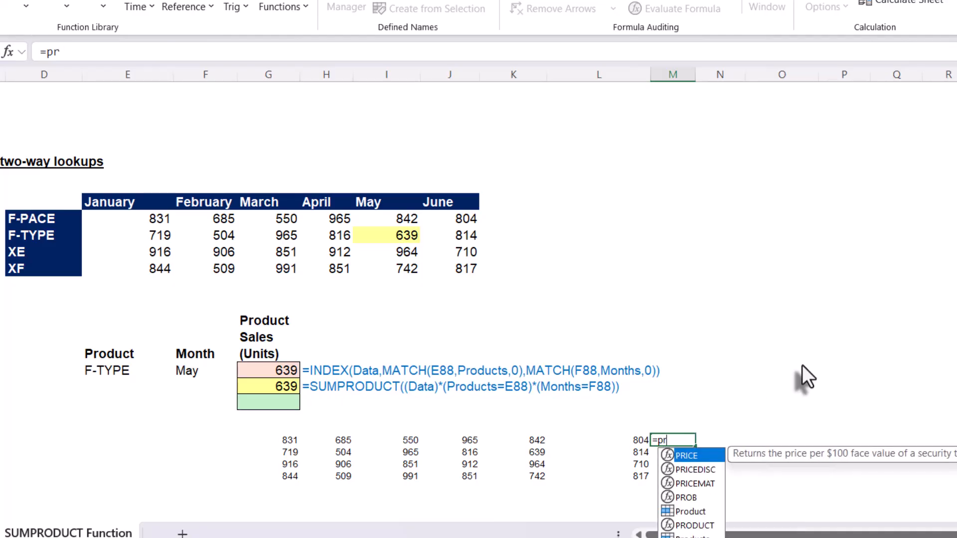
{"action": "type", "text": "od"}
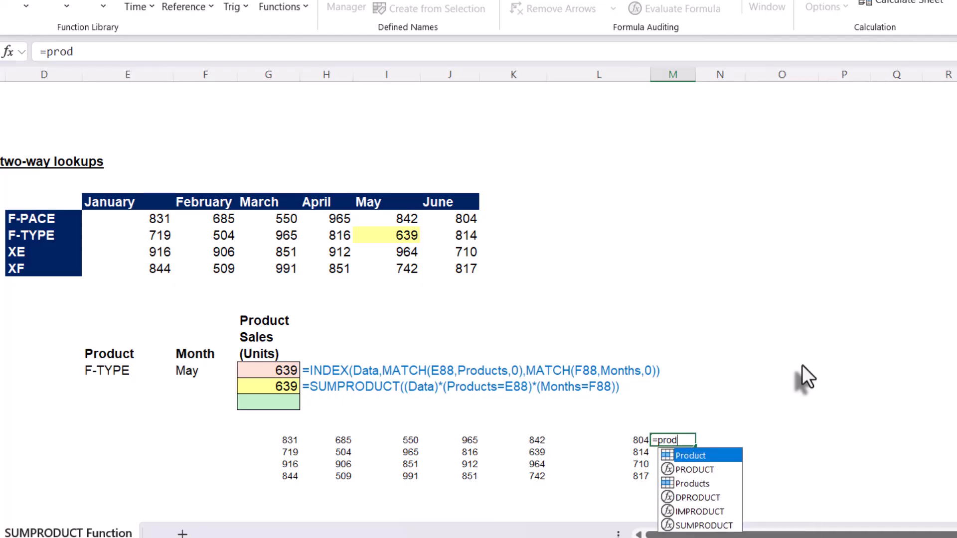
{"action": "key", "text": "Down"}
{"action": "key", "text": "Down"}
{"action": "key", "text": "Tab"}
{"action": "type", "text": "="}
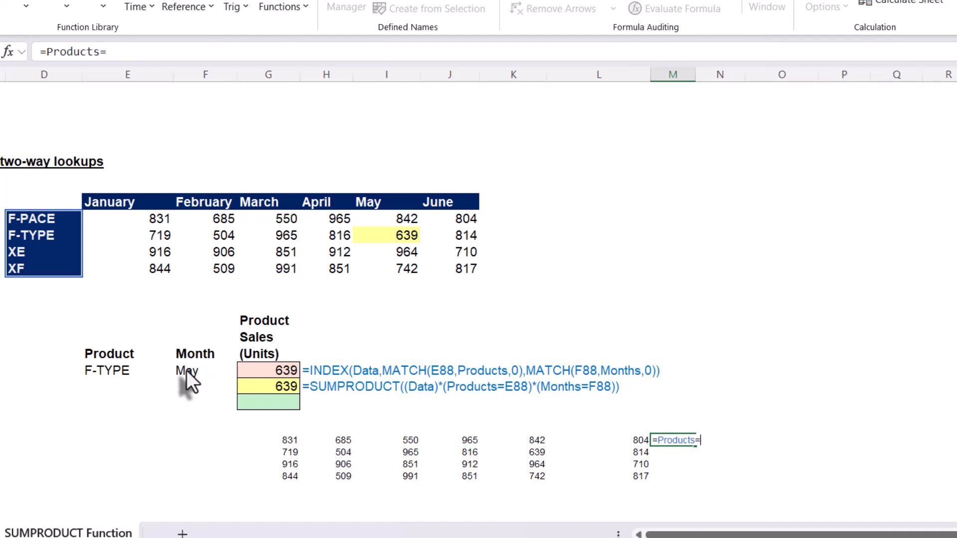
{"action": "left_click", "coordinate": [91, 375]}
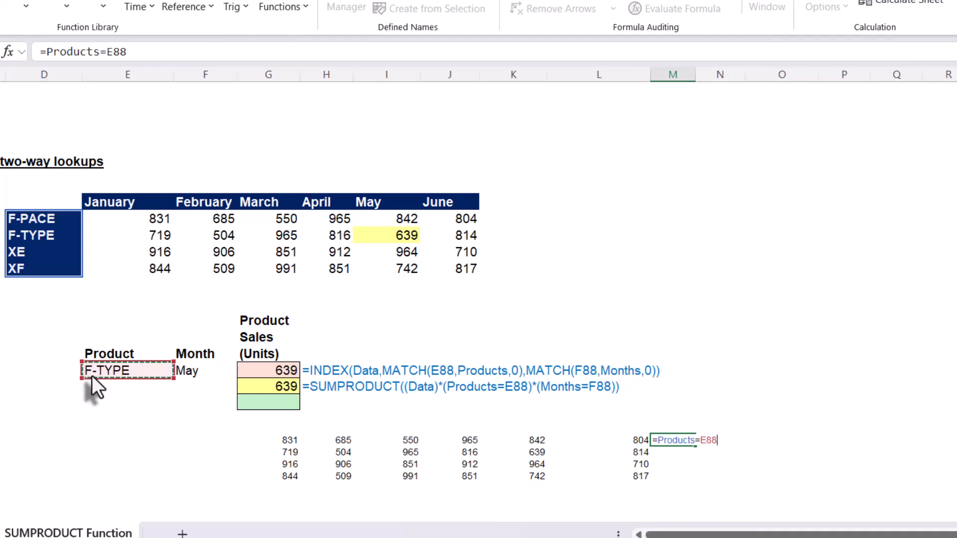
{"action": "key", "text": "Return"}
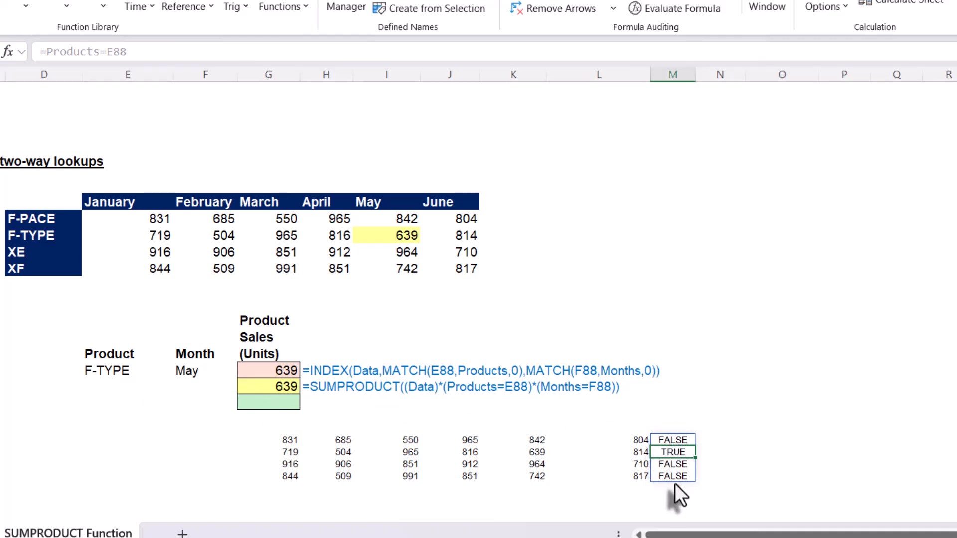
Enter =Months=F88 in N93 to spill the month condition array across the row.
{"action": "left_click", "coordinate": [710, 441]}
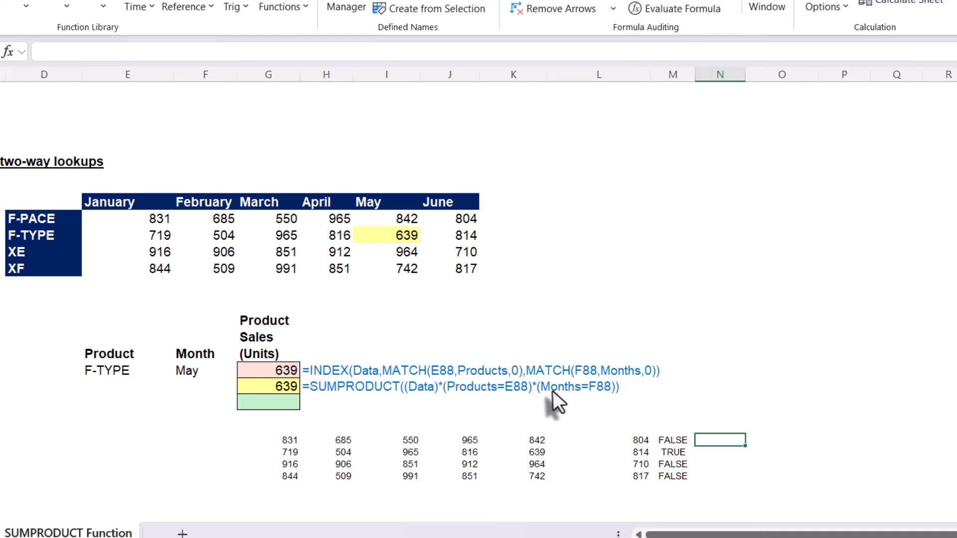
{"action": "type", "text": "="}
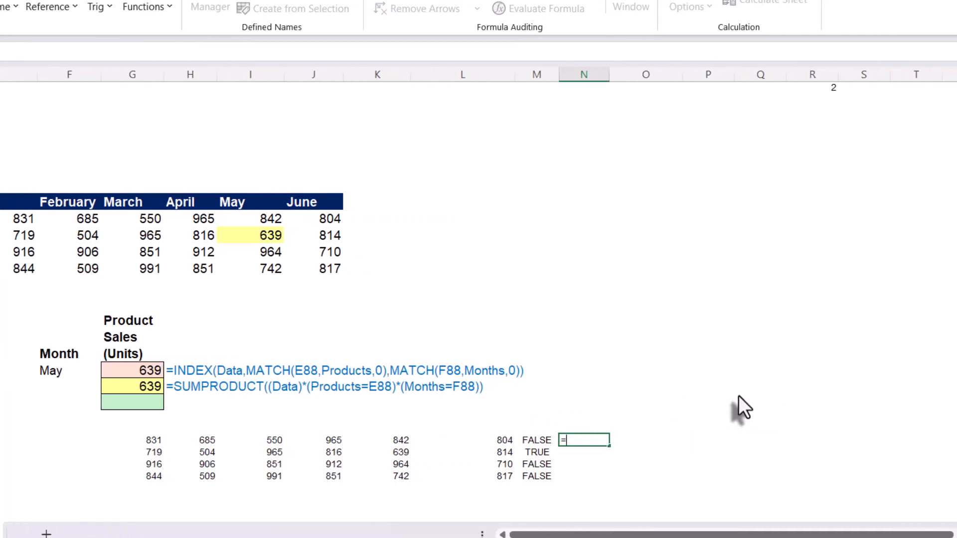
{"action": "type", "text": "months"}
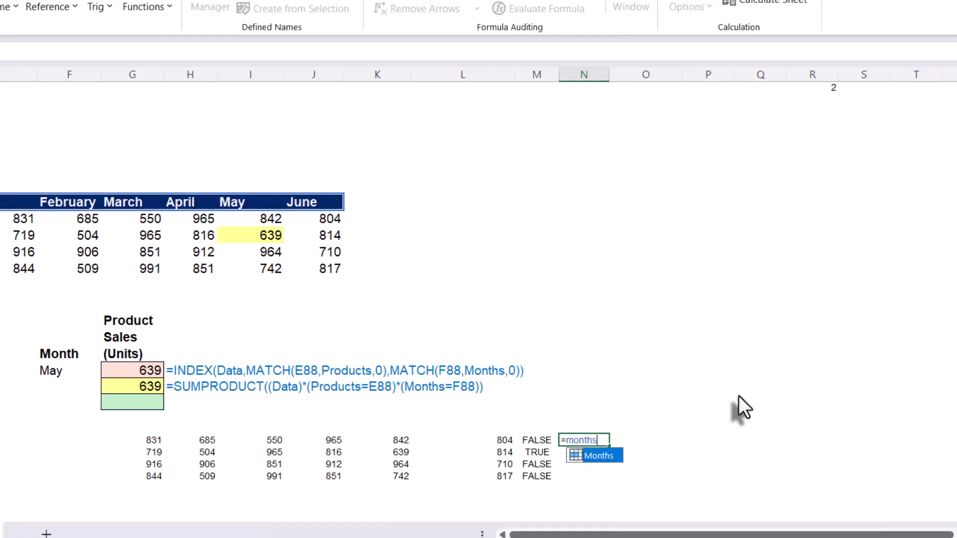
{"action": "key", "text": "Tab"}
{"action": "type", "text": "="}
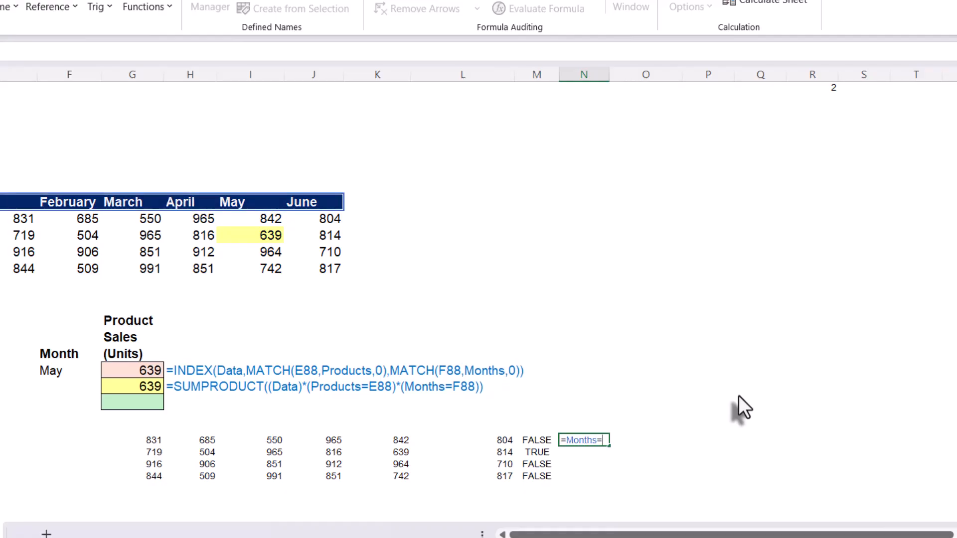
{"action": "left_click", "coordinate": [61, 373]}
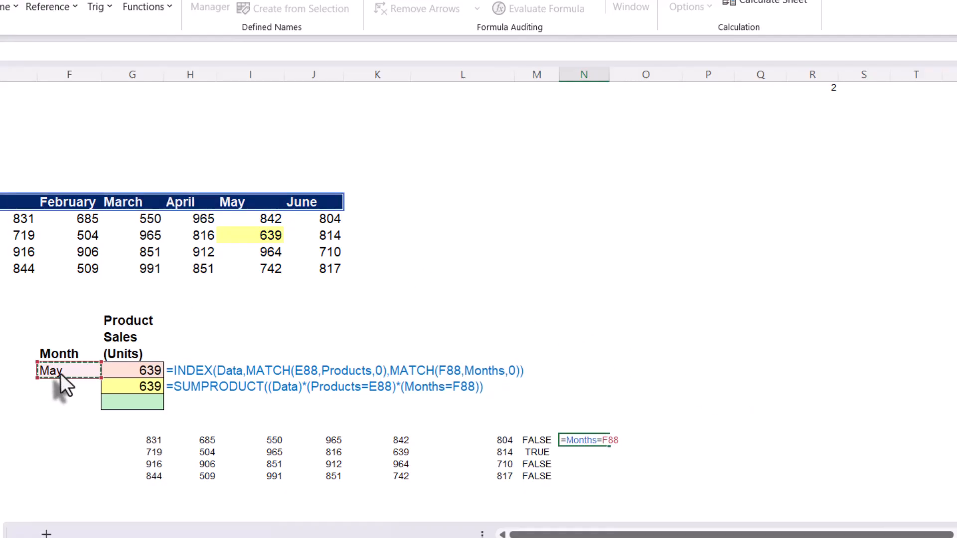
{"action": "key", "text": "Return"}
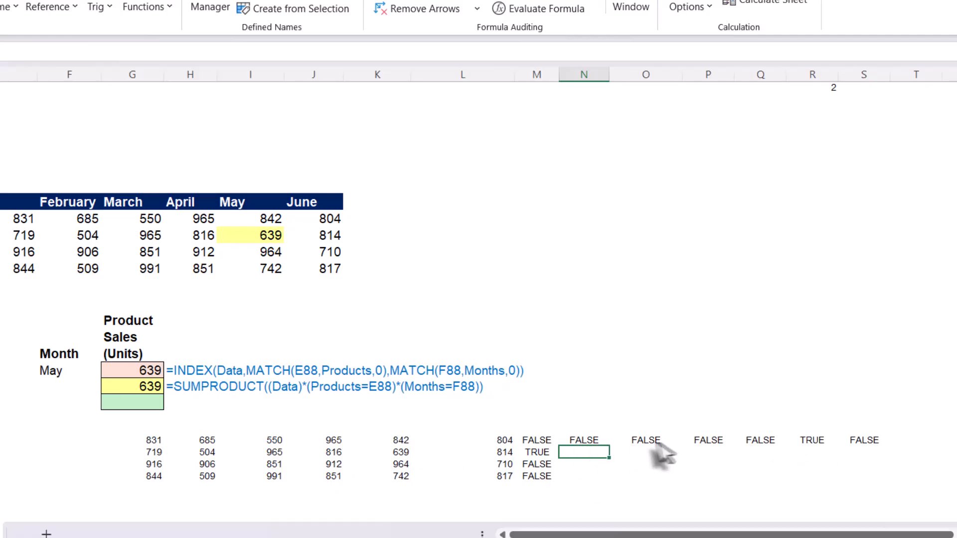
Examine the product and month condition arrays, comparing the month array with the January to June headers.
{"action": "left_click", "coordinate": [537, 442]}
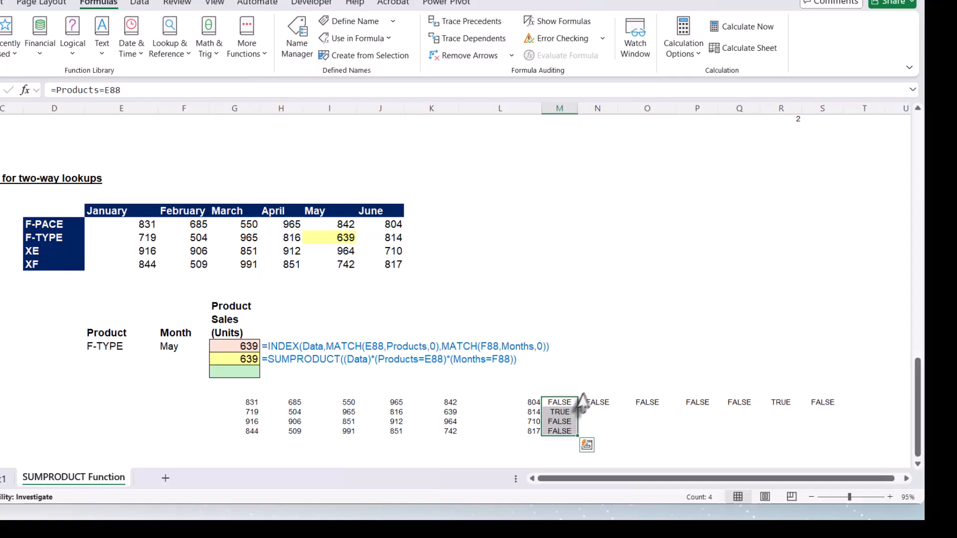
{"action": "left_click", "coordinate": [596, 402]}
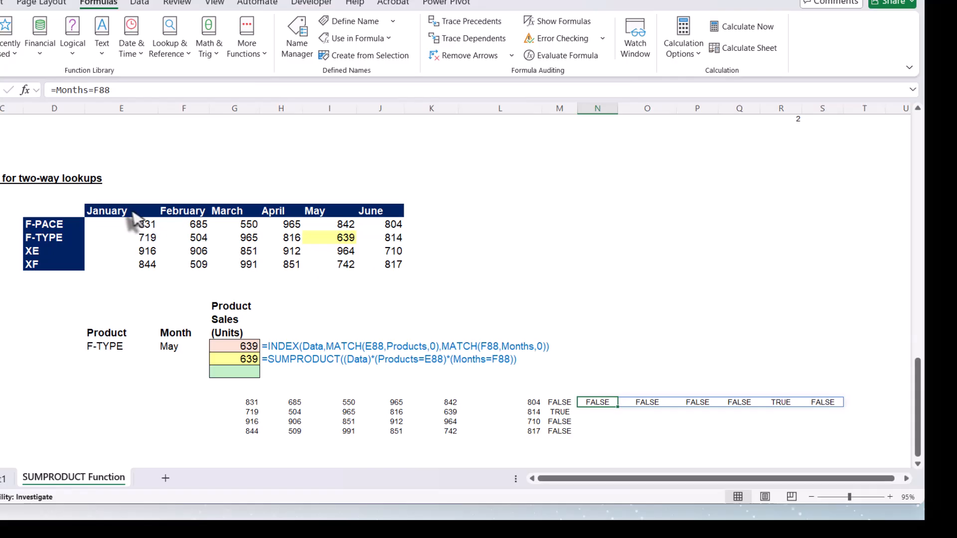
{"action": "left_click_drag", "start_coordinate": [131, 211], "coordinate": [375, 211]}
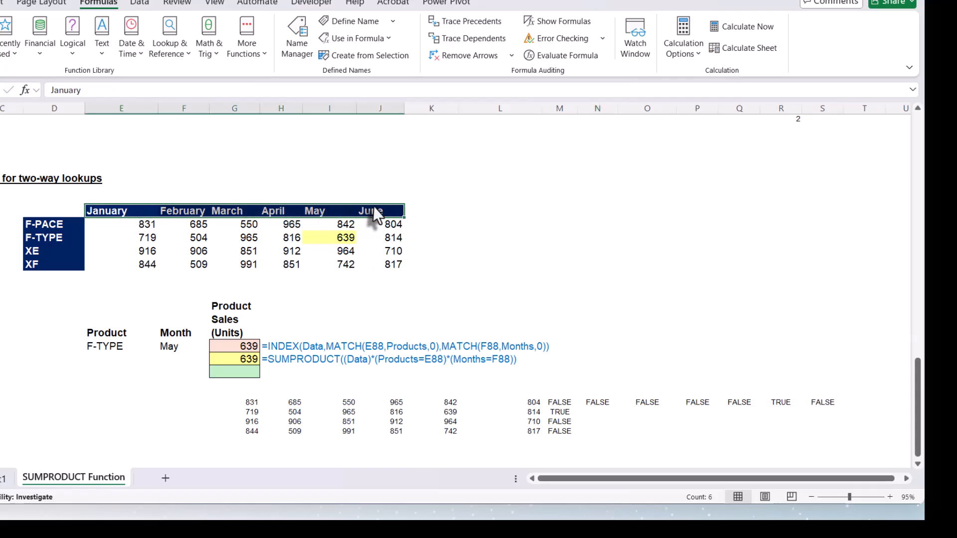
{"action": "left_click", "coordinate": [604, 403]}
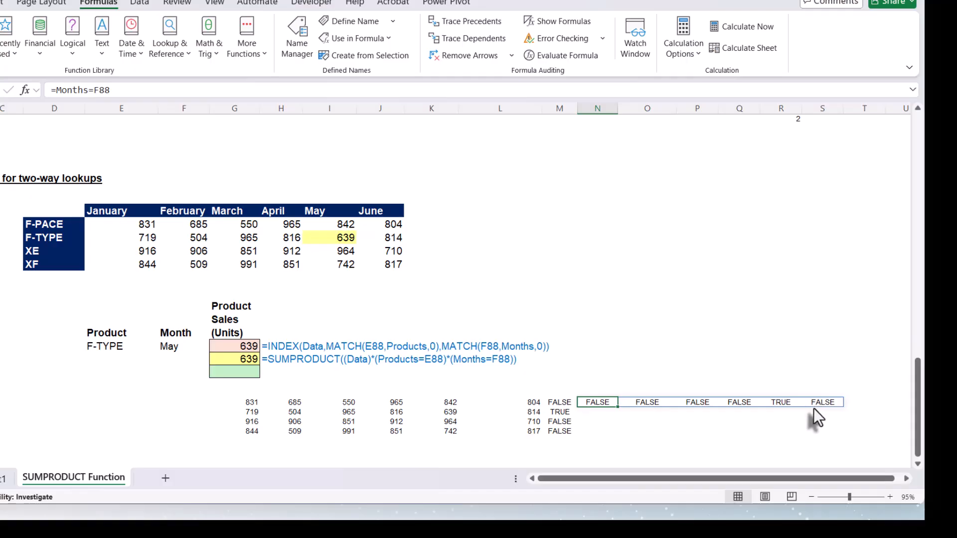
Enter =G93#*M93#*N93# in T93 to multiply the spilled sales data by both condition arrays.
{"action": "left_click", "coordinate": [906, 478]}
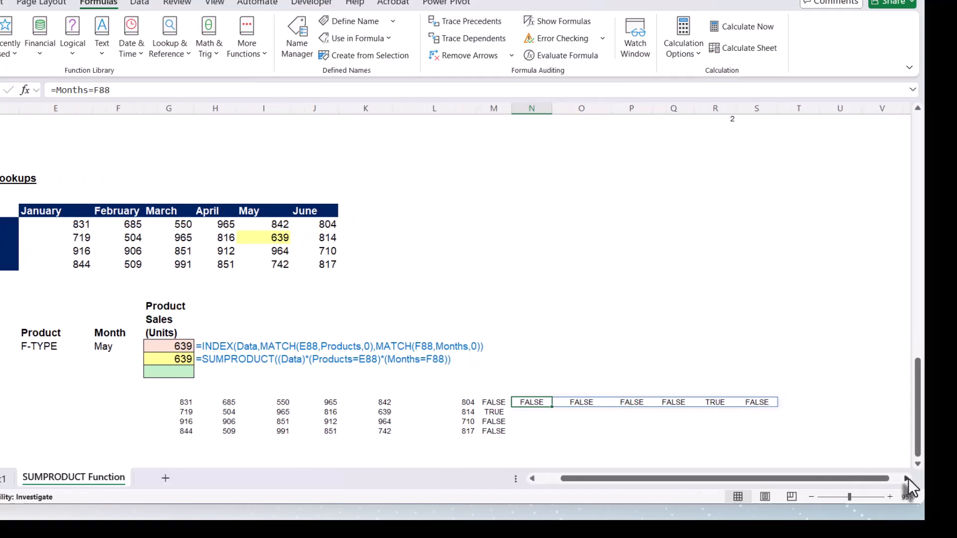
{"action": "left_click_drag", "start_coordinate": [764, 479], "coordinate": [674, 481]}
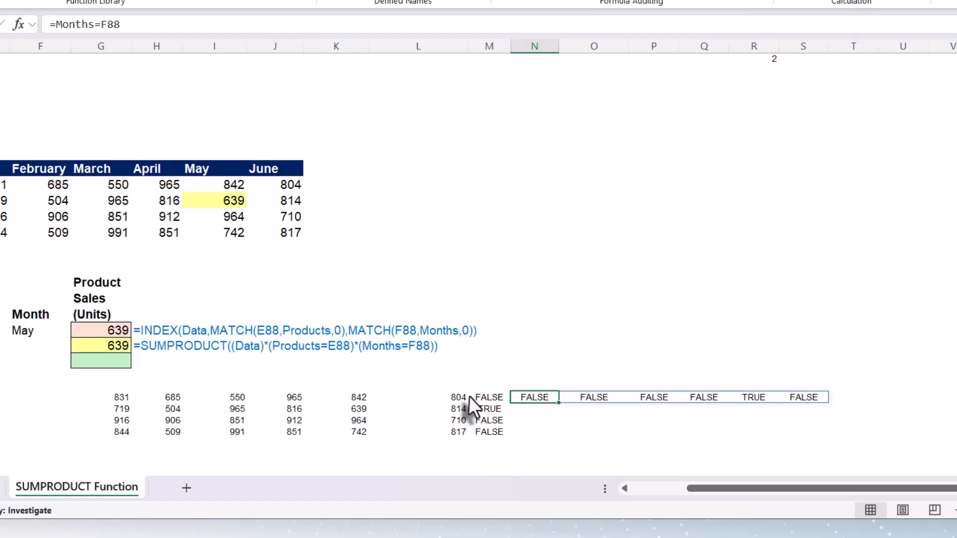
{"action": "left_click", "coordinate": [870, 401]}
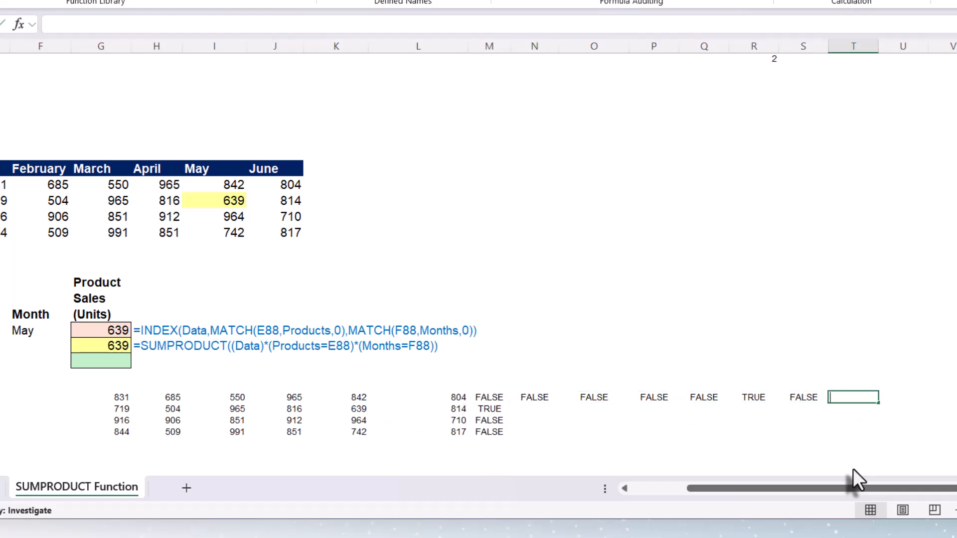
{"action": "type", "text": "="}
{"action": "left_click", "coordinate": [127, 396]}
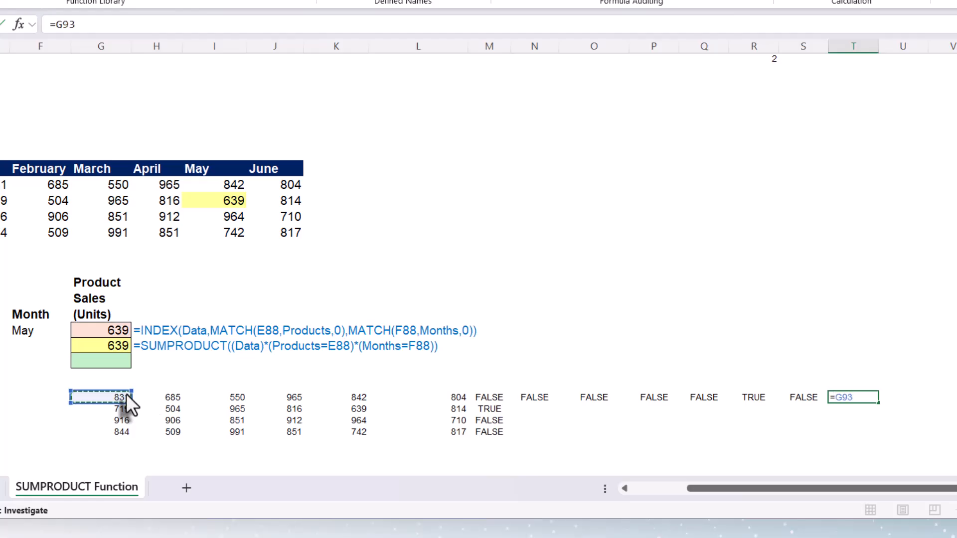
{"action": "type", "text": "#*"}
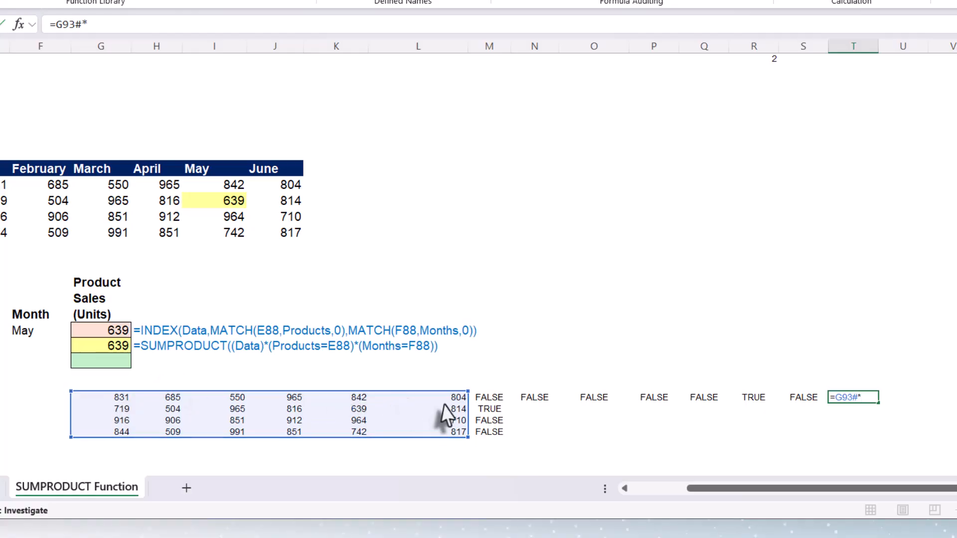
{"action": "left_click", "coordinate": [490, 396]}
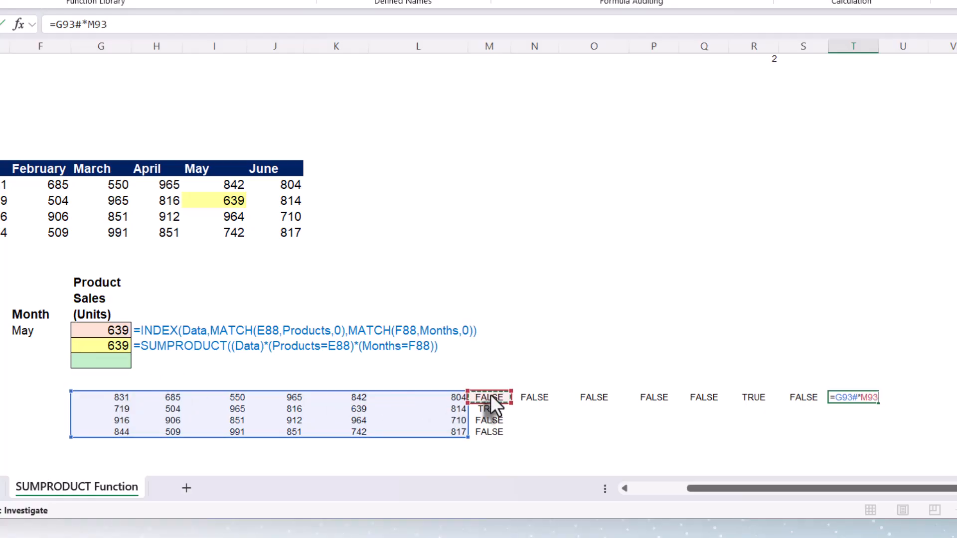
{"action": "type", "text": "#"}
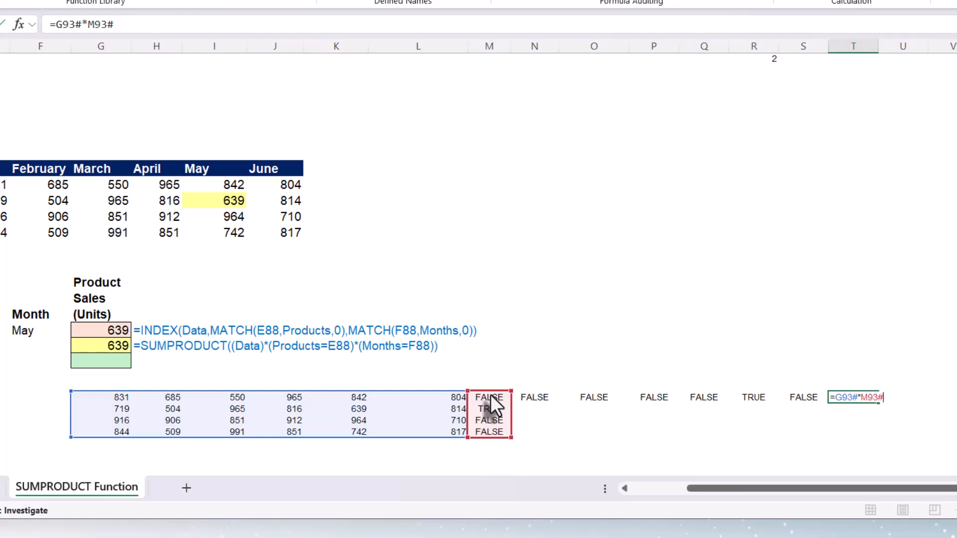
{"action": "type", "text": "*"}
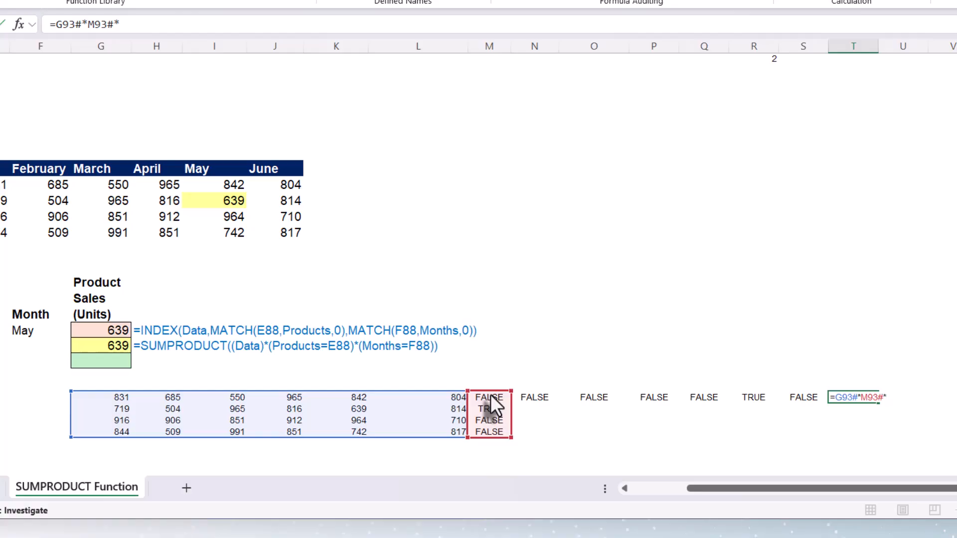
{"action": "left_click", "coordinate": [537, 401]}
{"action": "type", "text": "#"}
{"action": "key", "text": "Return"}
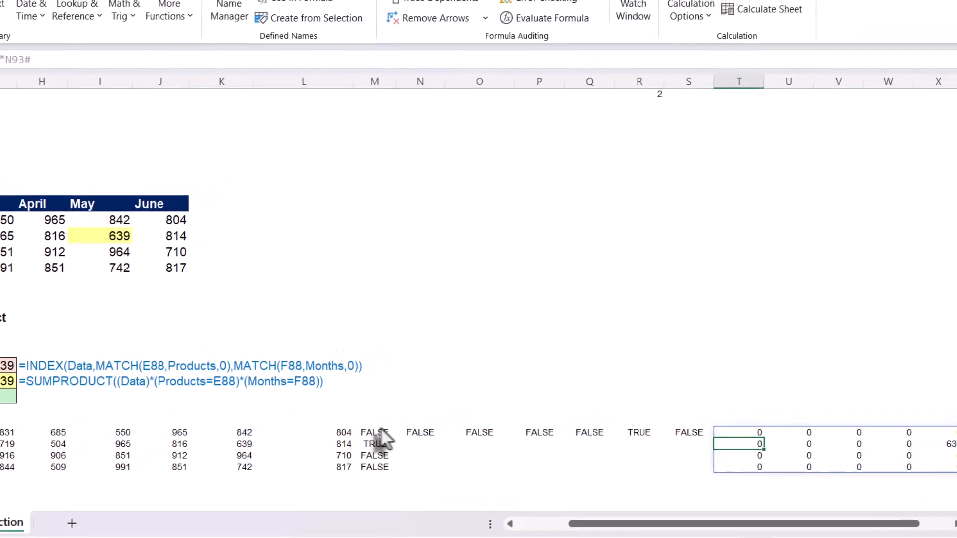
Examine the multiplied array in T93:Y96 and relate it to the SUMPRODUCT formula in G89.
{"action": "left_click_drag", "start_coordinate": [859, 534], "coordinate": [891, 534]}
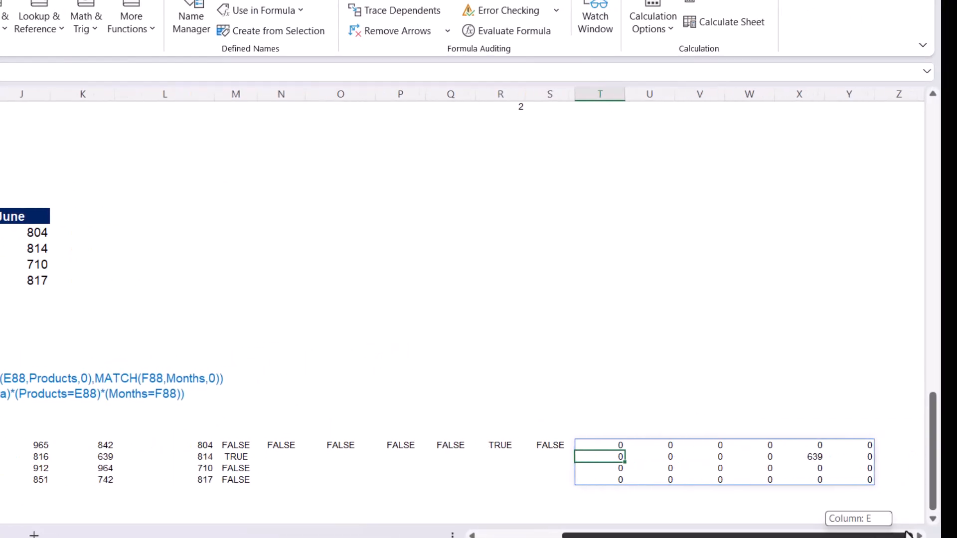
{"action": "left_click_drag", "start_coordinate": [621, 453], "coordinate": [611, 448]}
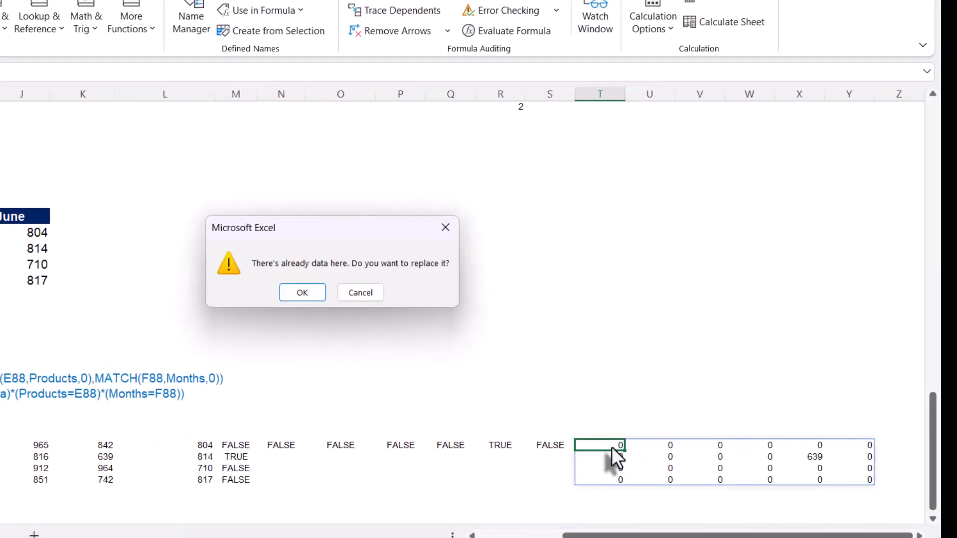
{"action": "key", "text": "Escape"}
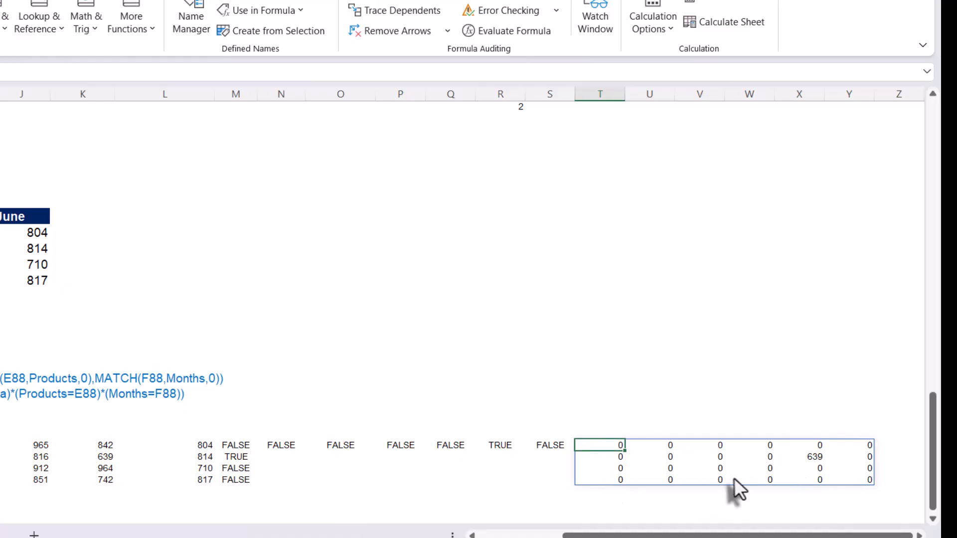
{"action": "left_click", "coordinate": [809, 457]}
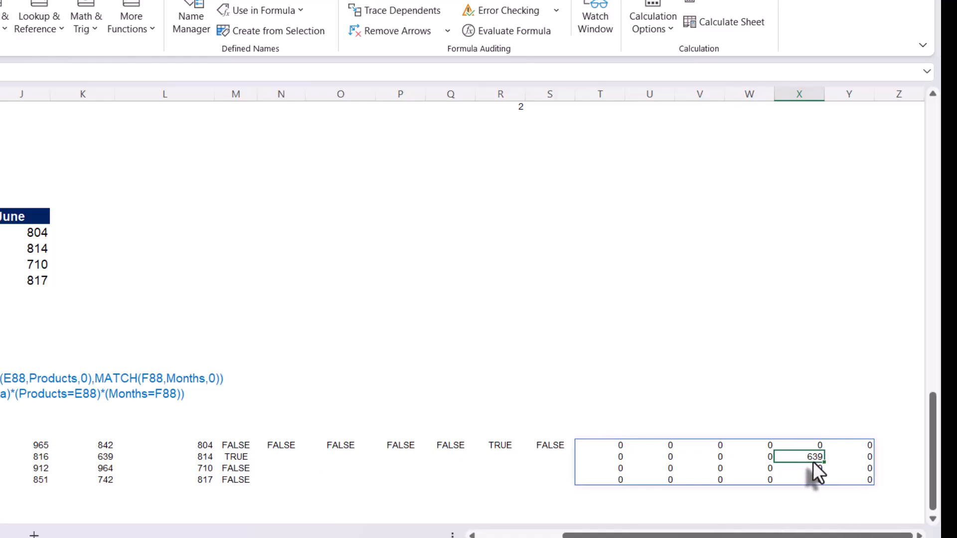
{"action": "left_click", "coordinate": [613, 497]}
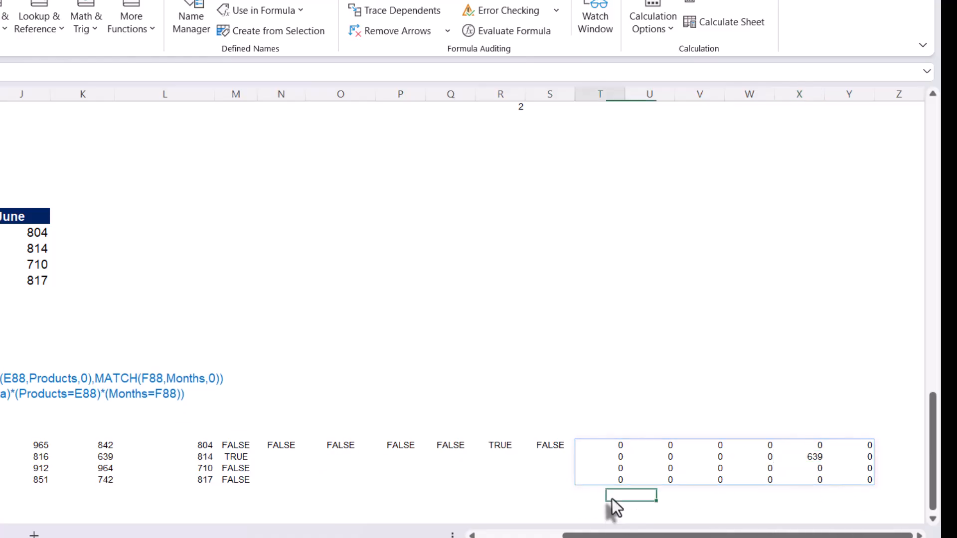
{"action": "scroll", "coordinate": [598, 478], "scroll_direction": "down", "scroll_amount": 1}
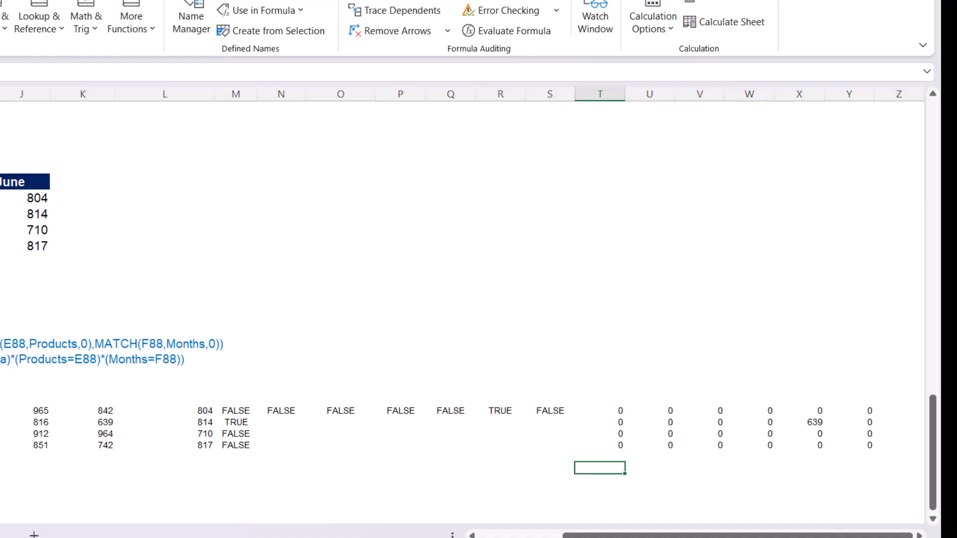
{"action": "left_click_drag", "start_coordinate": [617, 411], "coordinate": [850, 443]}
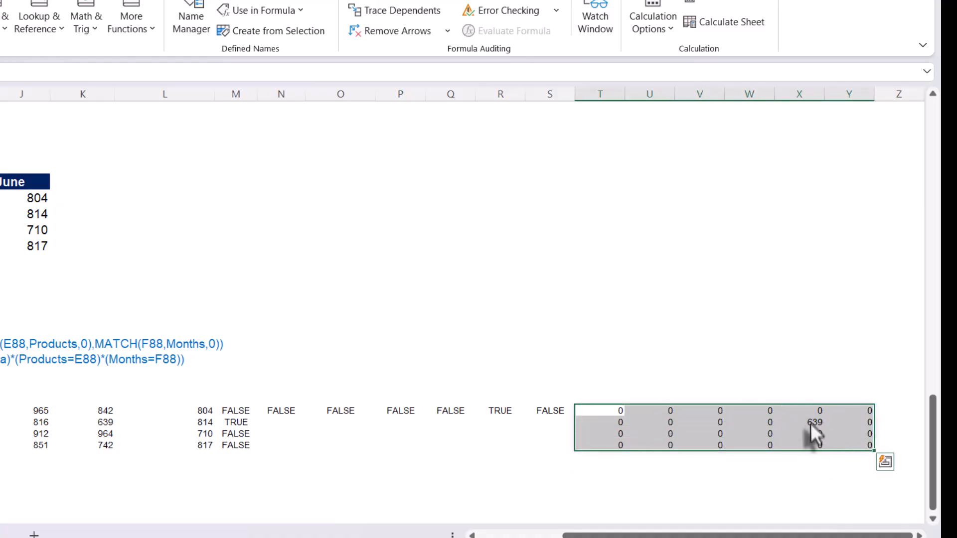
{"action": "left_click_drag", "start_coordinate": [763, 535], "coordinate": [678, 535]}
{"action": "left_click", "coordinate": [142, 359]}
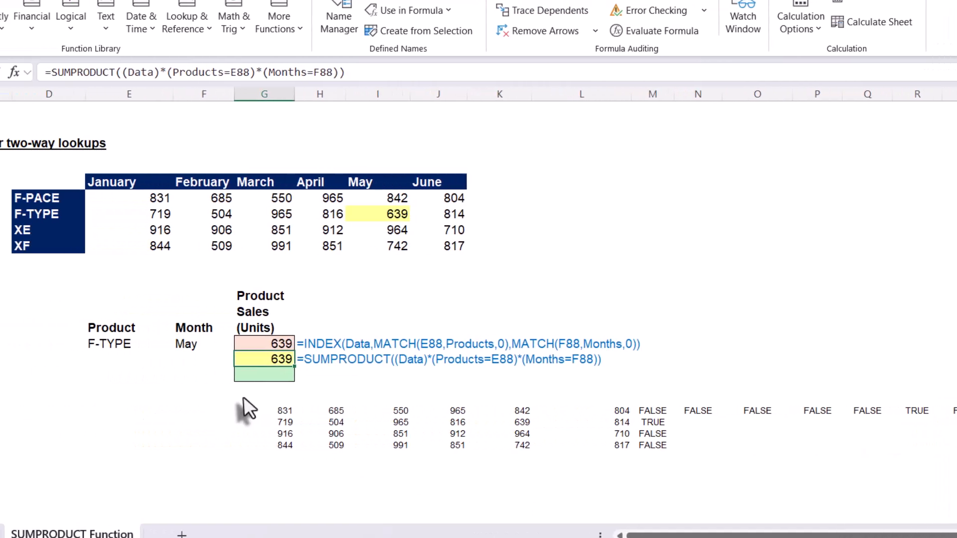
Fill the SUMPRODUCT formula from G89 into G90 and change it to =SUM((Data)*(Products=E88)*(Months=F88)).
{"action": "left_click_drag", "start_coordinate": [293, 366], "coordinate": [327, 382]}
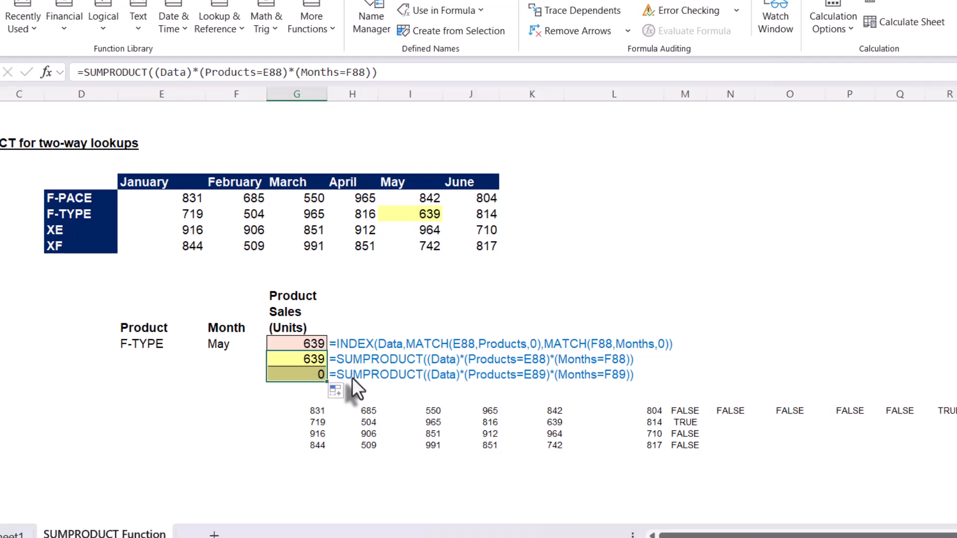
{"action": "double_click", "coordinate": [313, 373]}
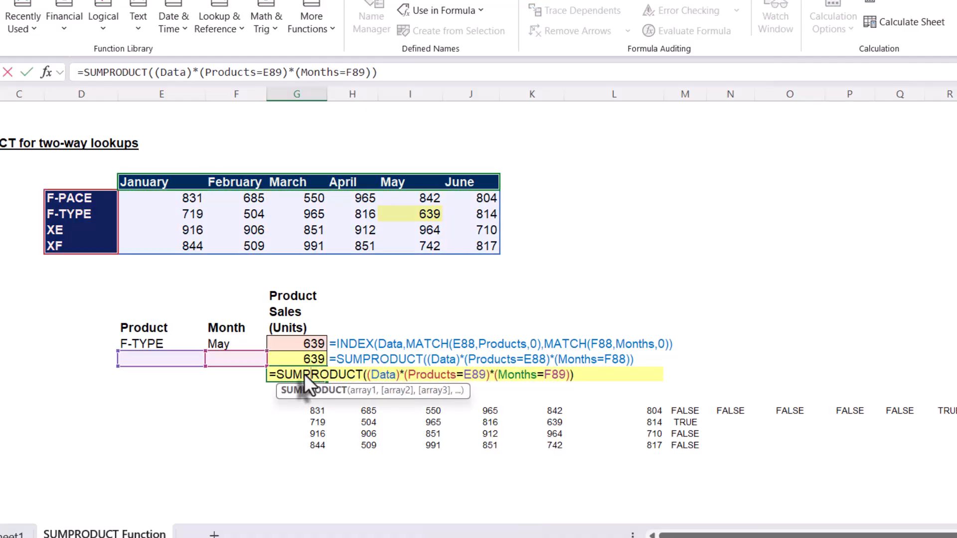
{"action": "left_click_drag", "start_coordinate": [304, 375], "coordinate": [329, 376]}
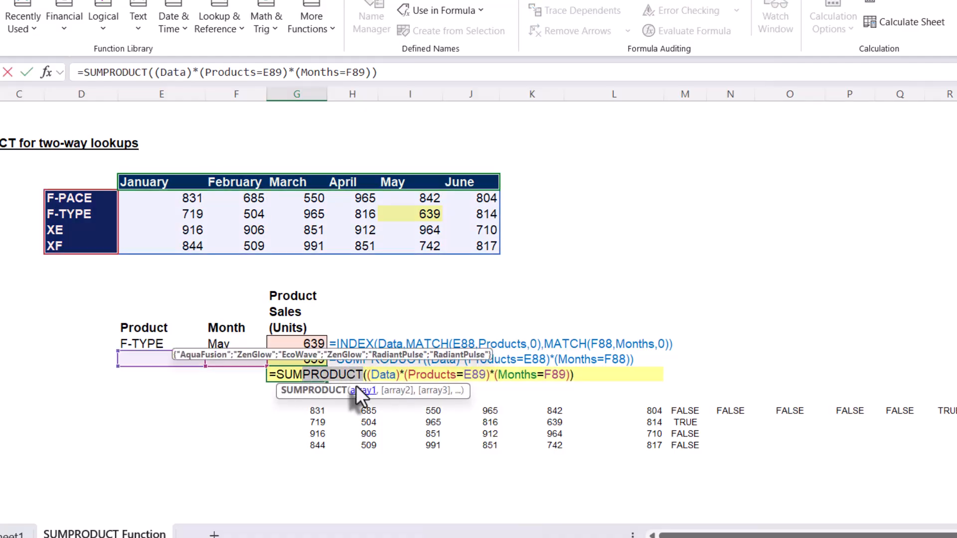
{"action": "key", "text": "Delete"}
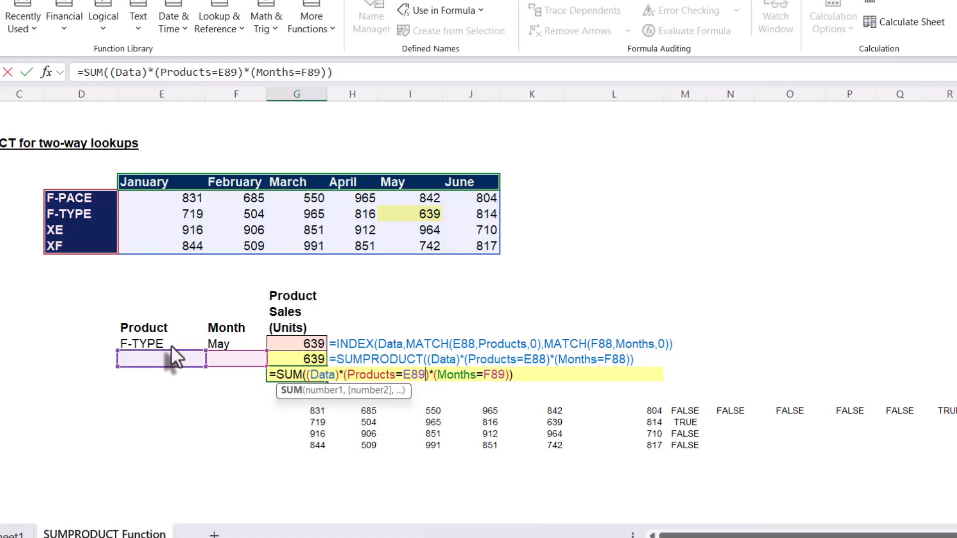
{"action": "left_click_drag", "start_coordinate": [171, 351], "coordinate": [237, 343]}
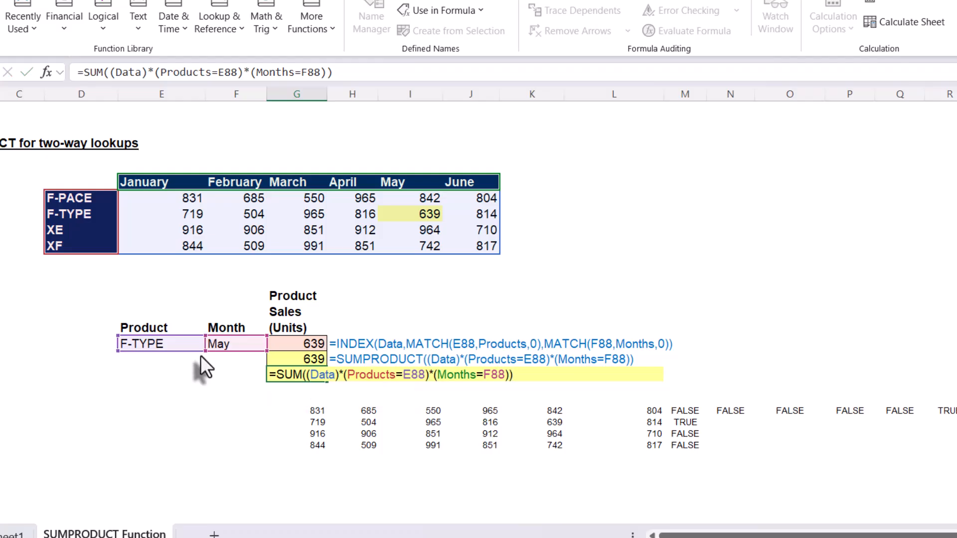
{"action": "key", "text": "Return"}
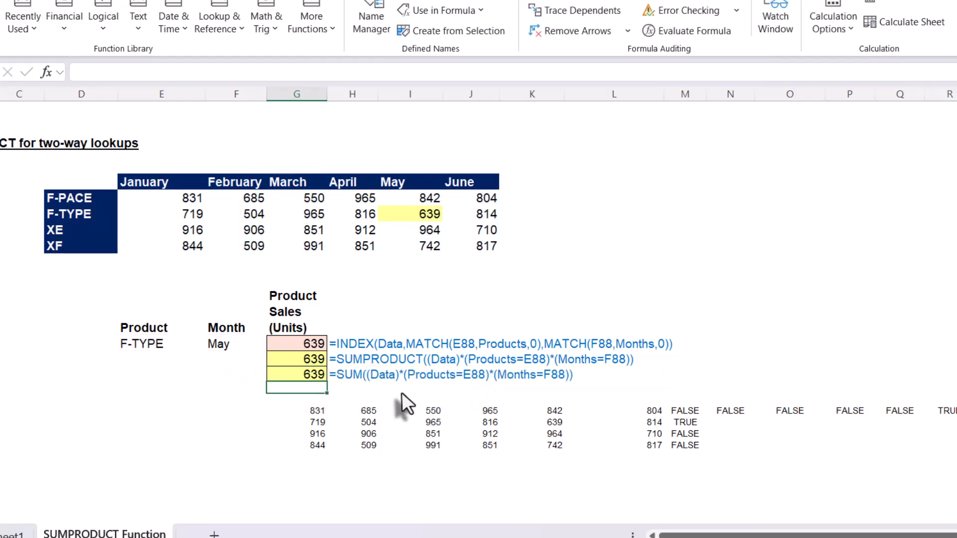
Compare the SUMPRODUCT and SUM formulas in the wages, subtraction, division, exponents, and conditional sum and count examples.
{"action": "left_click", "coordinate": [354, 374]}
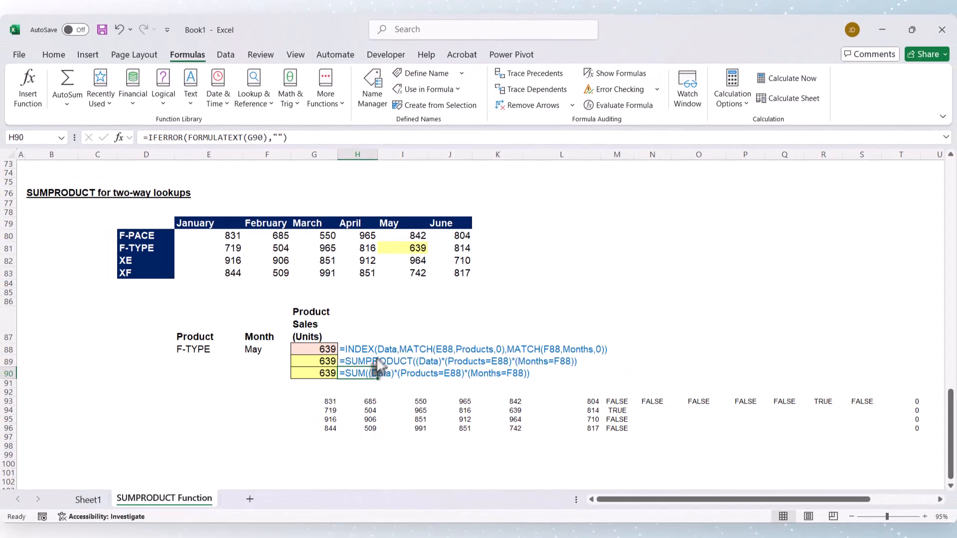
{"action": "scroll", "coordinate": [379, 364], "scroll_direction": "up", "scroll_amount": 19}
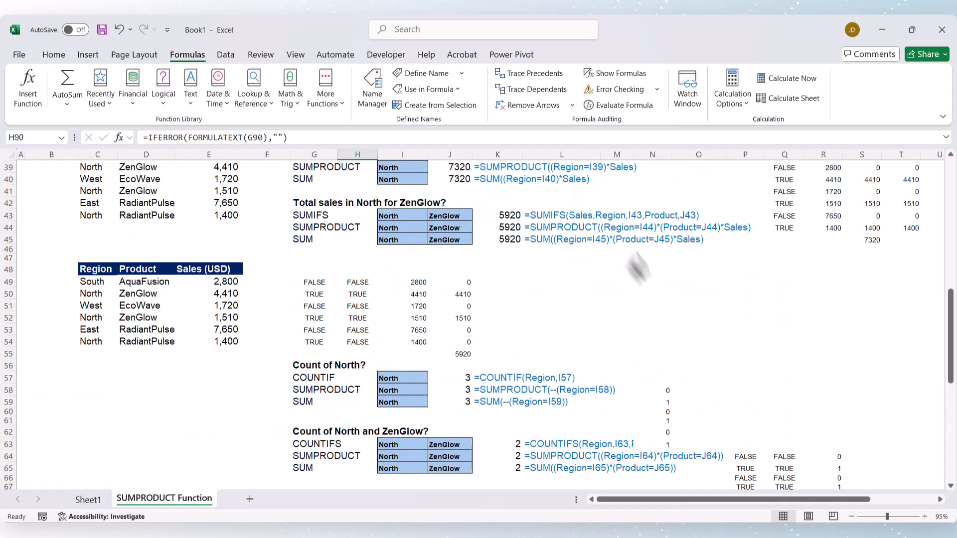
{"action": "scroll", "coordinate": [432, 338], "scroll_direction": "up", "scroll_amount": 5}
{"action": "scroll", "coordinate": [438, 349], "scroll_direction": "down", "scroll_amount": 20}
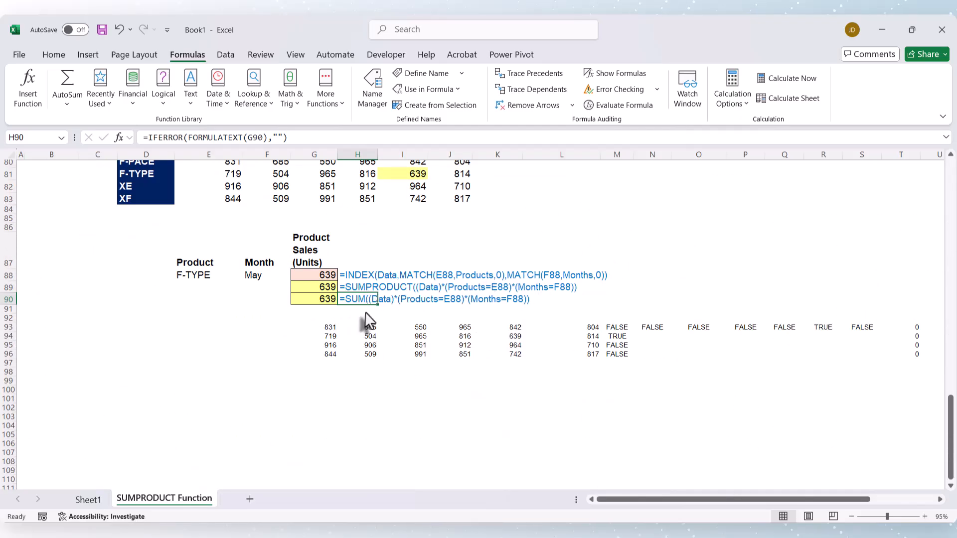
{"action": "scroll", "coordinate": [367, 306], "scroll_direction": "up", "scroll_amount": 20}
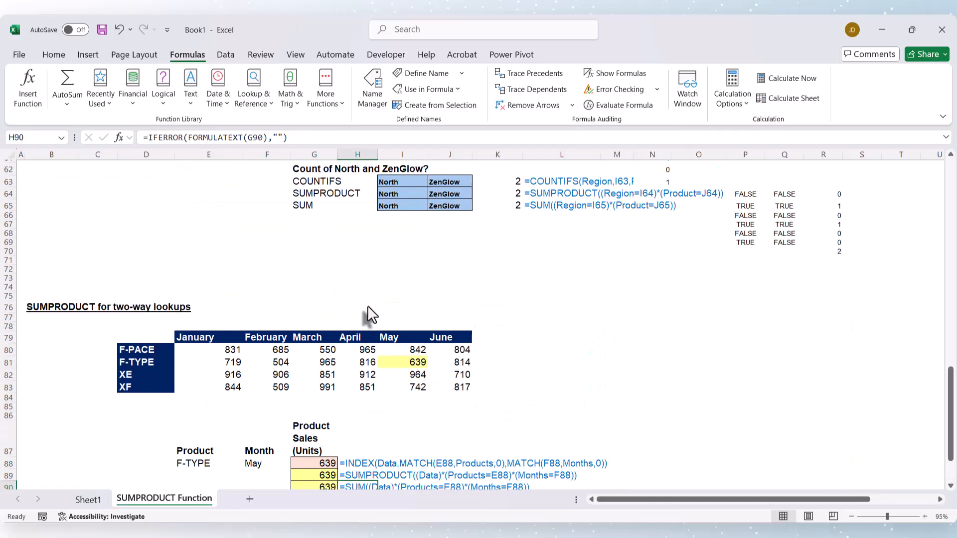
{"action": "scroll", "coordinate": [367, 306], "scroll_direction": "up", "scroll_amount": 5}
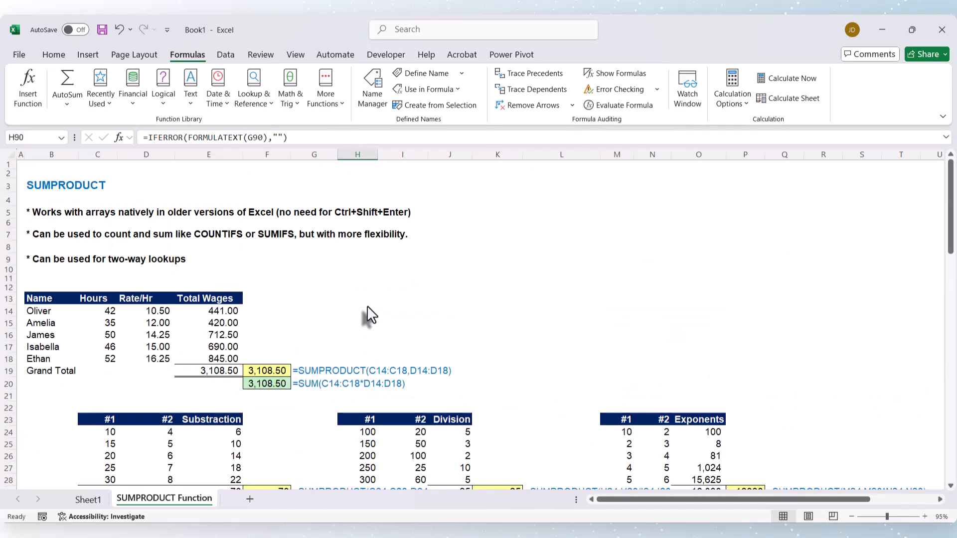
{"action": "scroll", "coordinate": [367, 306], "scroll_direction": "down", "scroll_amount": 4}
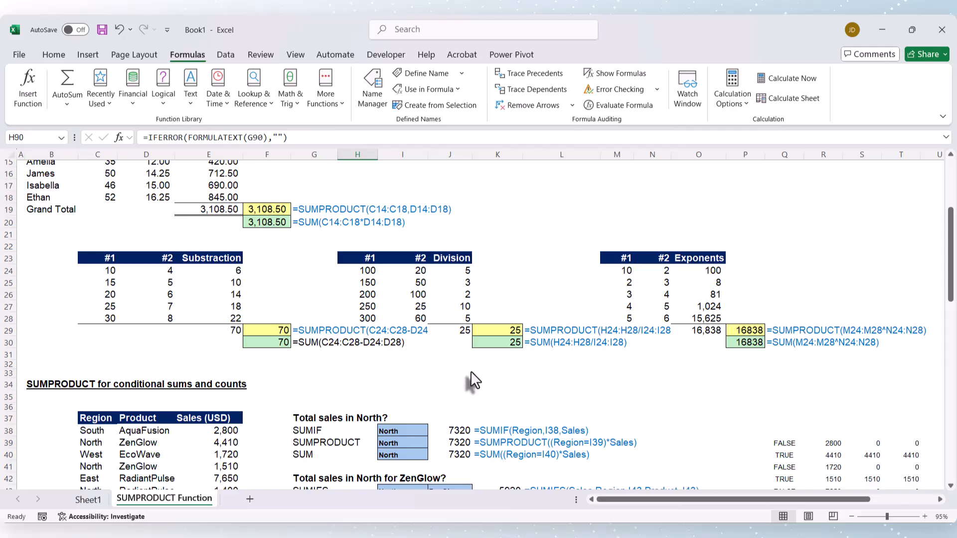
{"action": "scroll", "coordinate": [393, 379], "scroll_direction": "up", "scroll_amount": 2}
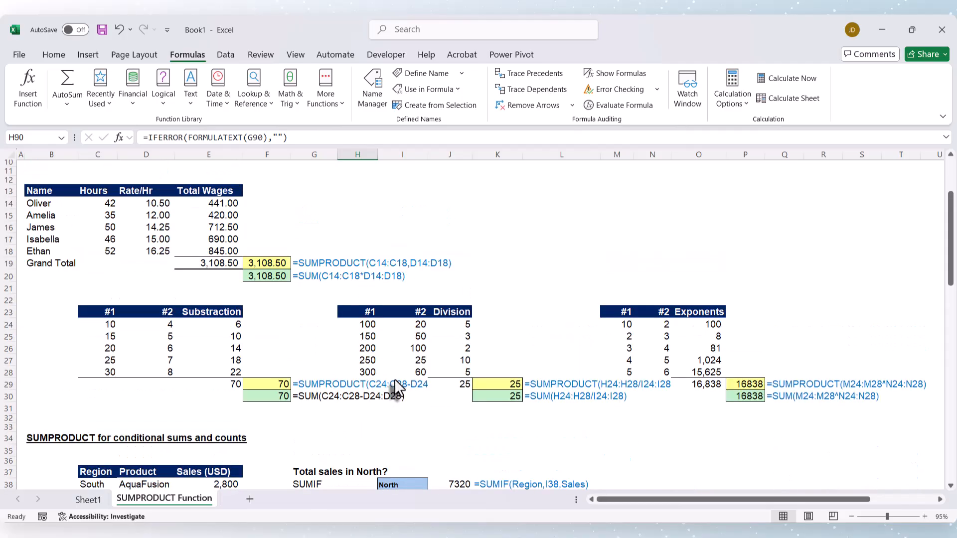
{"action": "scroll", "coordinate": [393, 384], "scroll_direction": "up", "scroll_amount": 2}
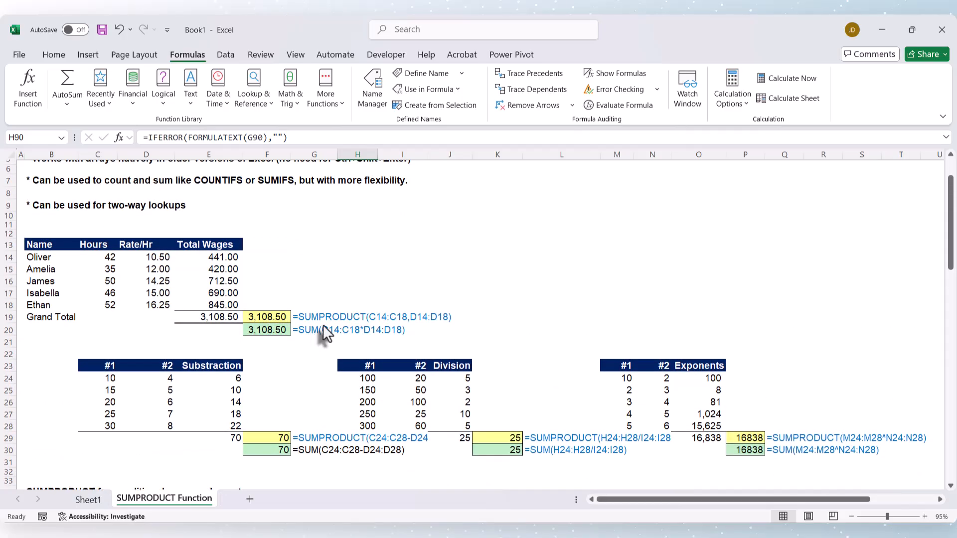
{"action": "scroll", "coordinate": [326, 329], "scroll_direction": "down", "scroll_amount": 3}
{"action": "scroll", "coordinate": [424, 319], "scroll_direction": "down", "scroll_amount": 3}
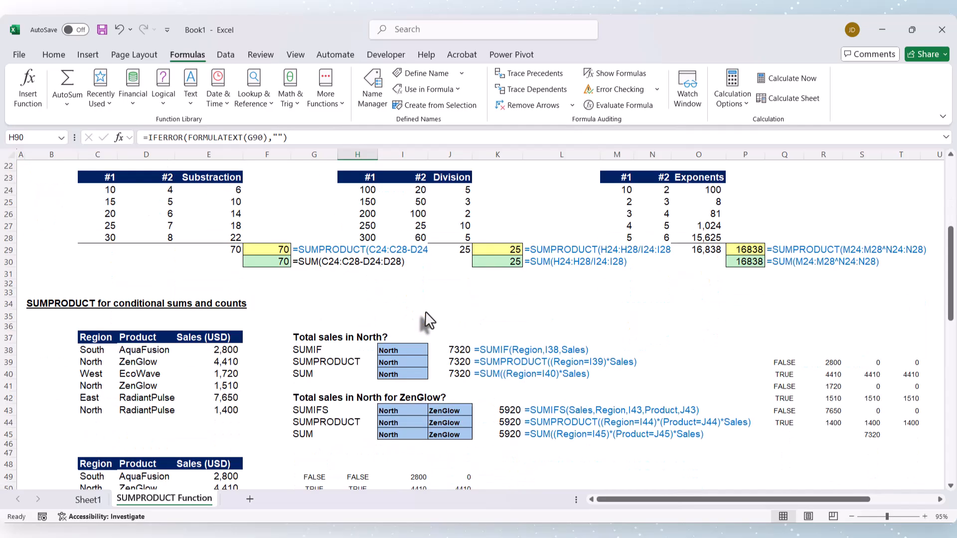
{"action": "scroll", "coordinate": [429, 324], "scroll_direction": "down", "scroll_amount": 7}
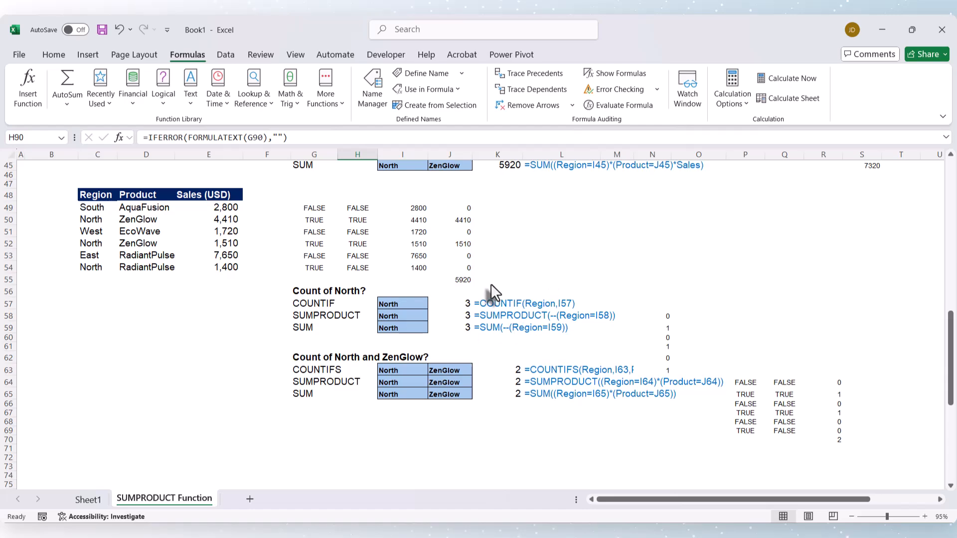
Review the SUMPRODUCT usage notes against the worksheet's examples, from the wages formulas in F19:F20 through the two-way lookups in G88:G90.
{"action": "scroll", "coordinate": [508, 319], "scroll_direction": "up", "scroll_amount": 15}
{"action": "scroll", "coordinate": [515, 335], "scroll_direction": "down", "scroll_amount": 3}
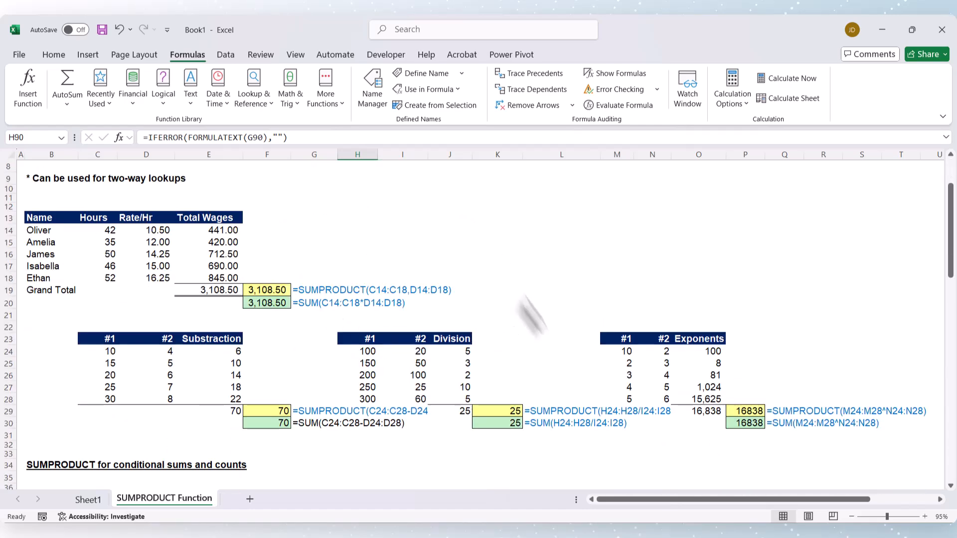
{"action": "scroll", "coordinate": [538, 337], "scroll_direction": "up", "scroll_amount": 3}
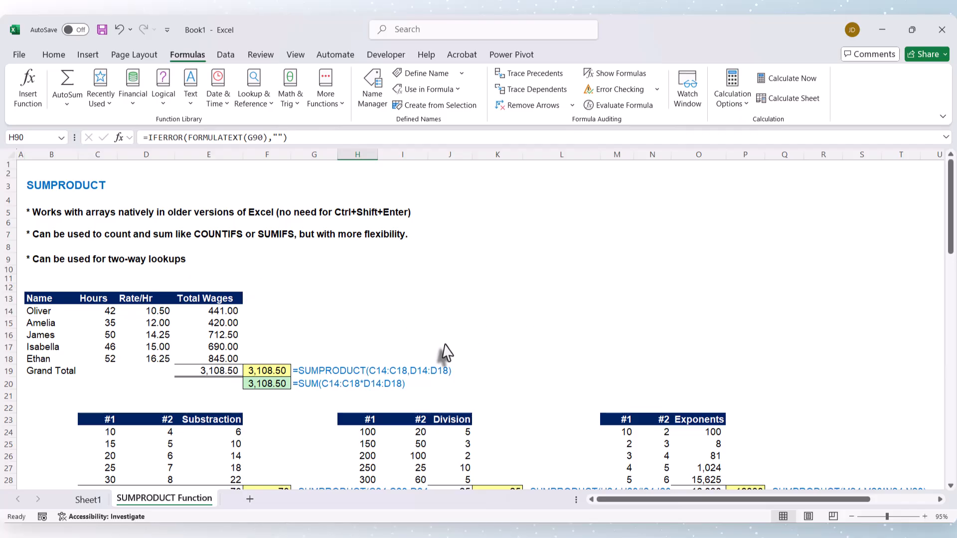
{"action": "scroll", "coordinate": [445, 348], "scroll_direction": "down", "scroll_amount": 12}
{"action": "scroll", "coordinate": [446, 348], "scroll_direction": "down", "scroll_amount": 6}
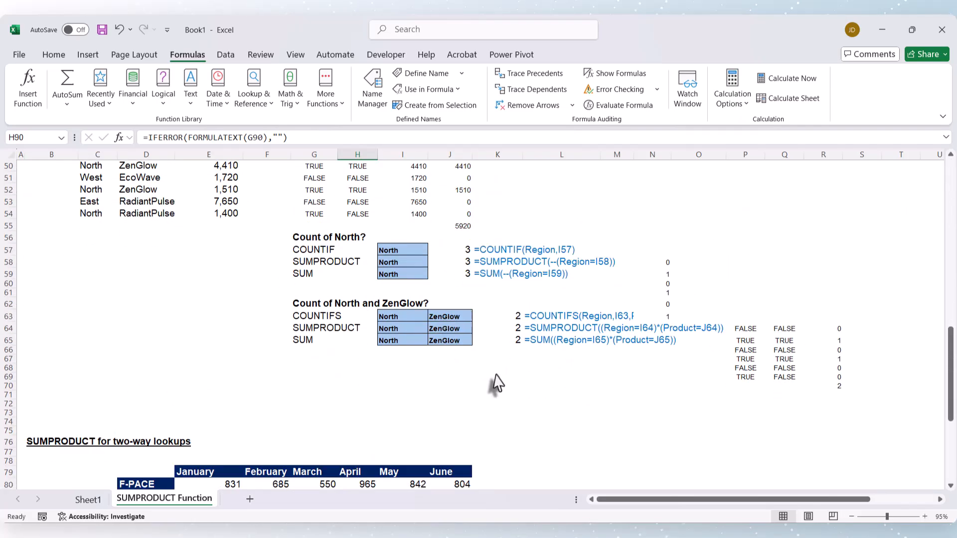
{"action": "scroll", "coordinate": [495, 373], "scroll_direction": "down", "scroll_amount": 6}
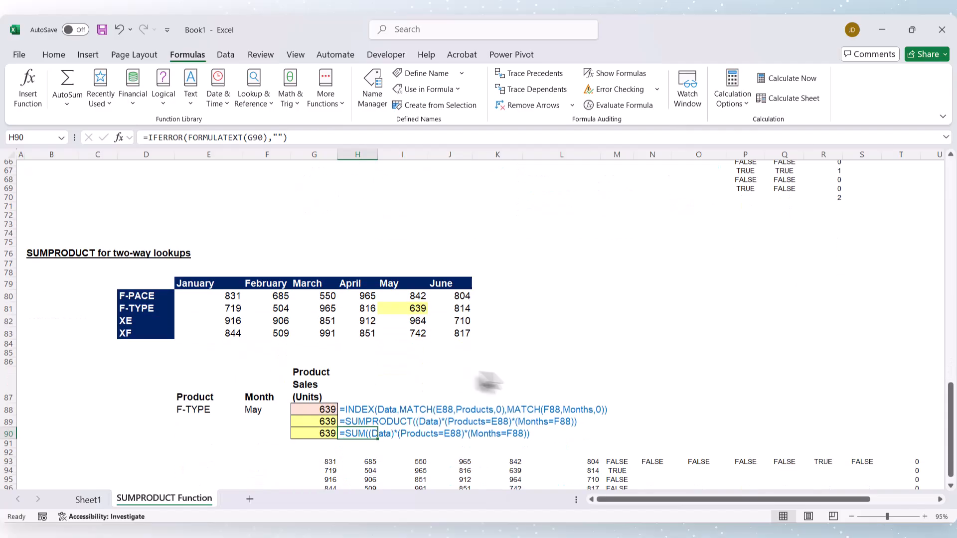
{"action": "scroll", "coordinate": [471, 352], "scroll_direction": "down", "scroll_amount": 1}
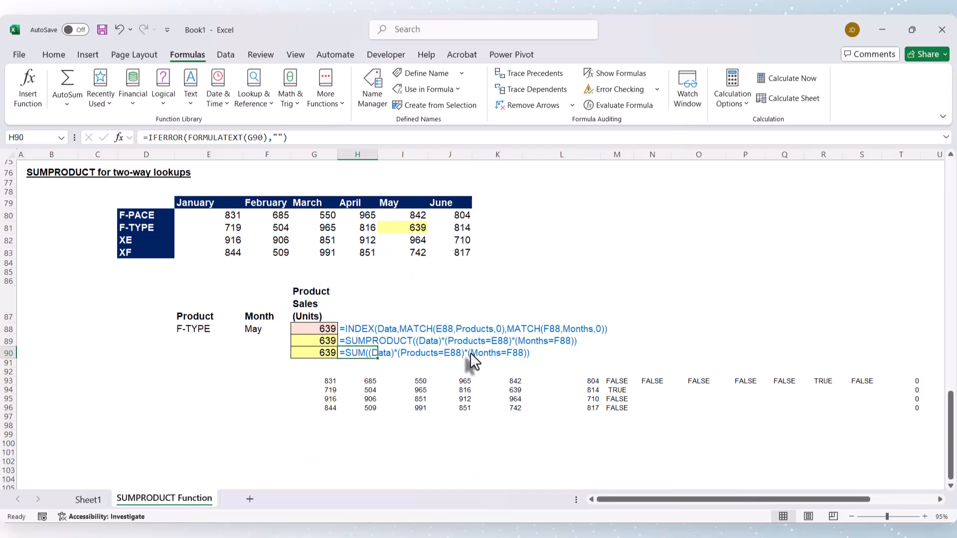
{"action": "scroll", "coordinate": [470, 352], "scroll_direction": "up", "scroll_amount": 20}
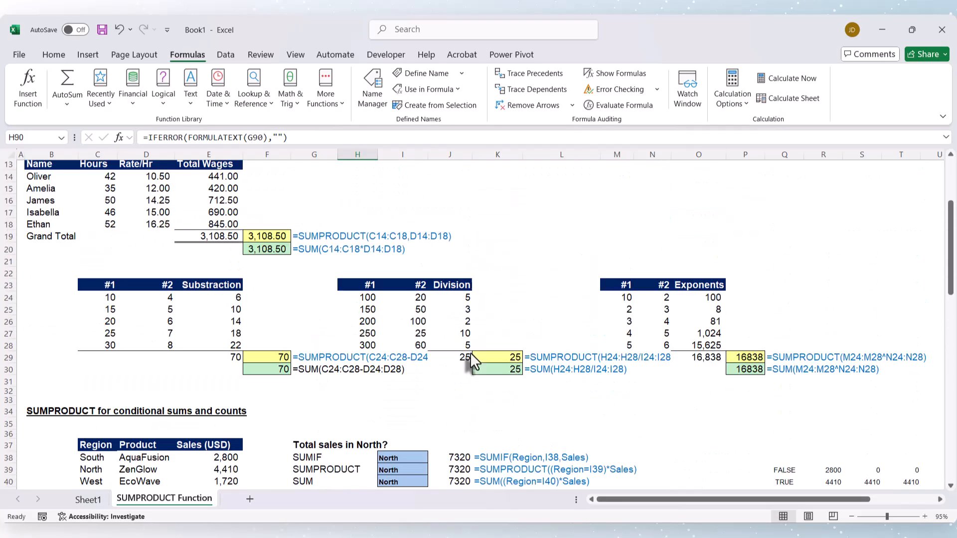
{"action": "scroll", "coordinate": [471, 351], "scroll_direction": "up", "scroll_amount": 2}
{"action": "scroll", "coordinate": [379, 327], "scroll_direction": "down", "scroll_amount": 2}
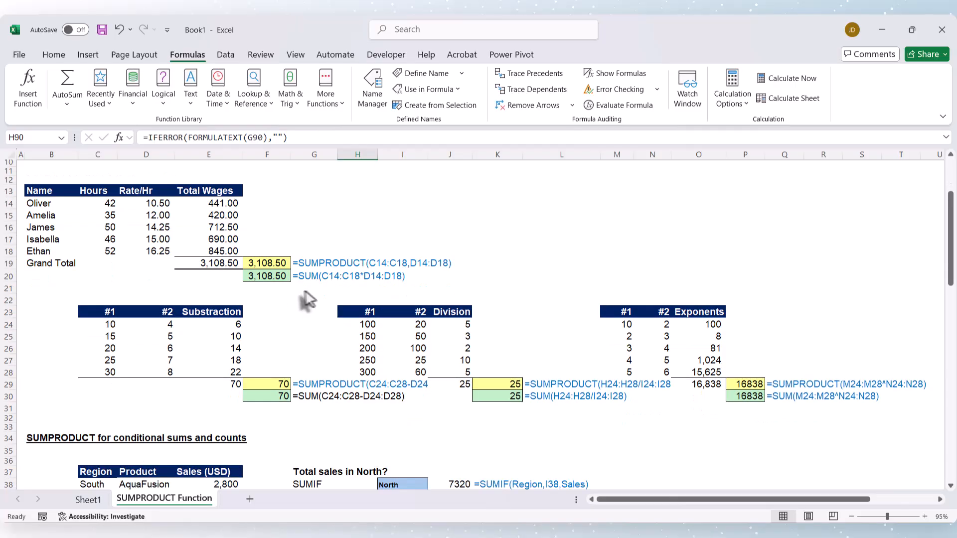
{"action": "left_click", "coordinate": [307, 276]}
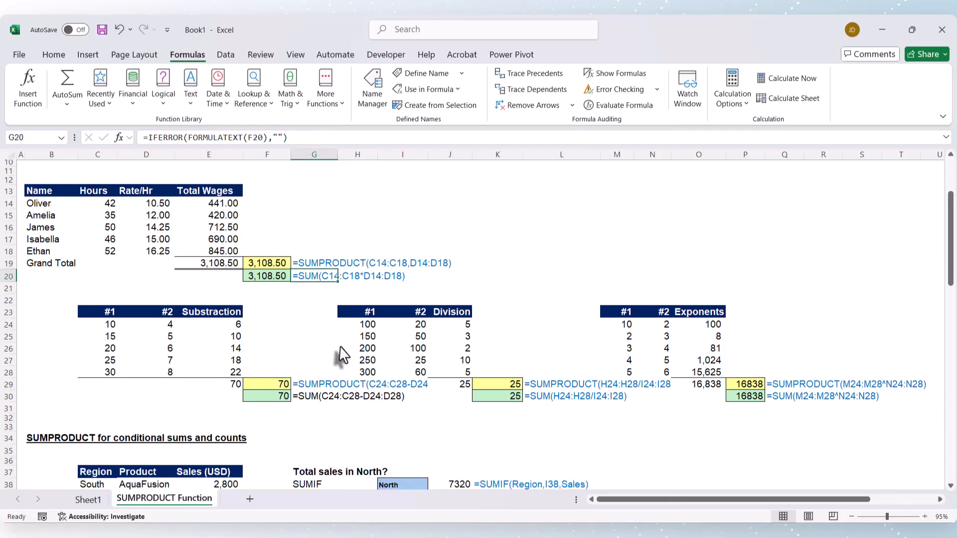
{"action": "scroll", "coordinate": [341, 347], "scroll_direction": "down", "scroll_amount": 5}
{"action": "scroll", "coordinate": [514, 397], "scroll_direction": "down", "scroll_amount": 14}
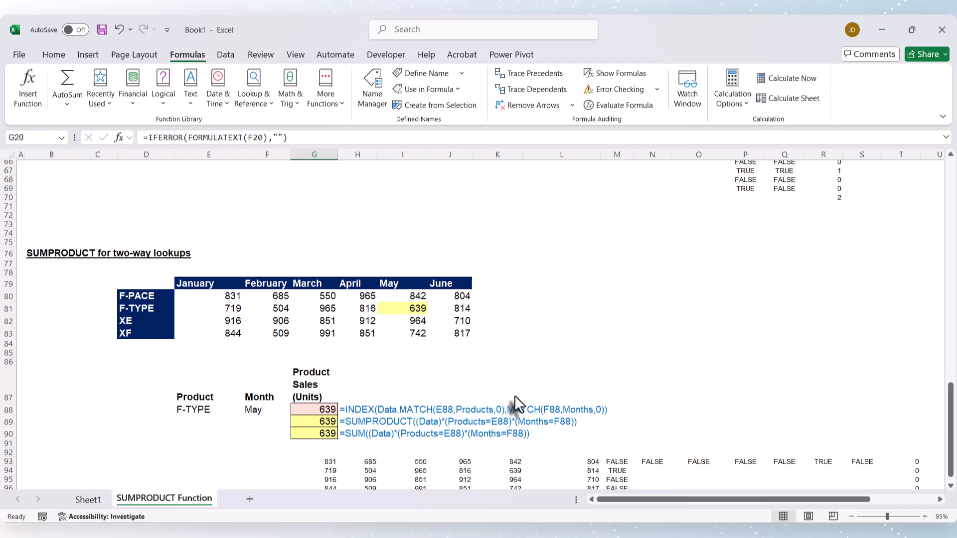
{"action": "scroll", "coordinate": [514, 395], "scroll_direction": "up", "scroll_amount": 20}
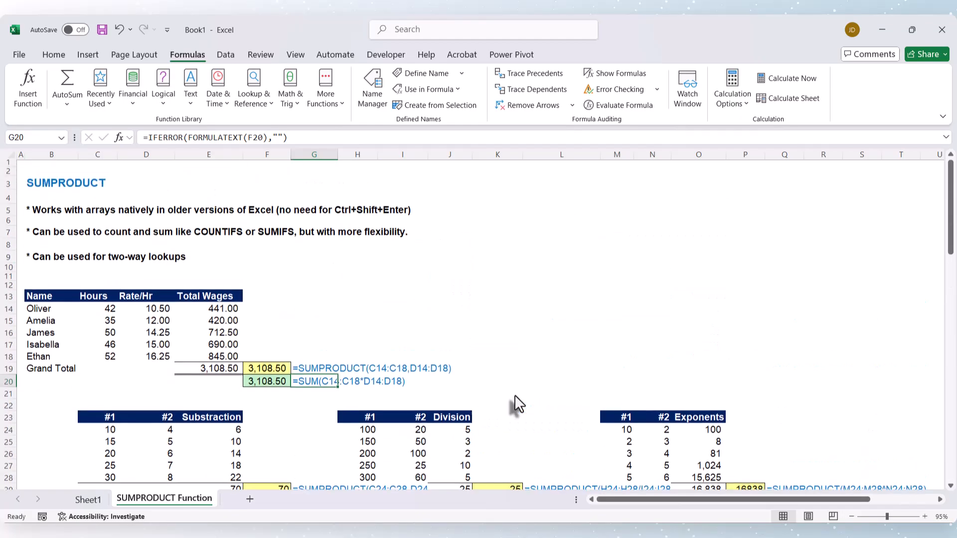
{"action": "left_click", "coordinate": [542, 259]}
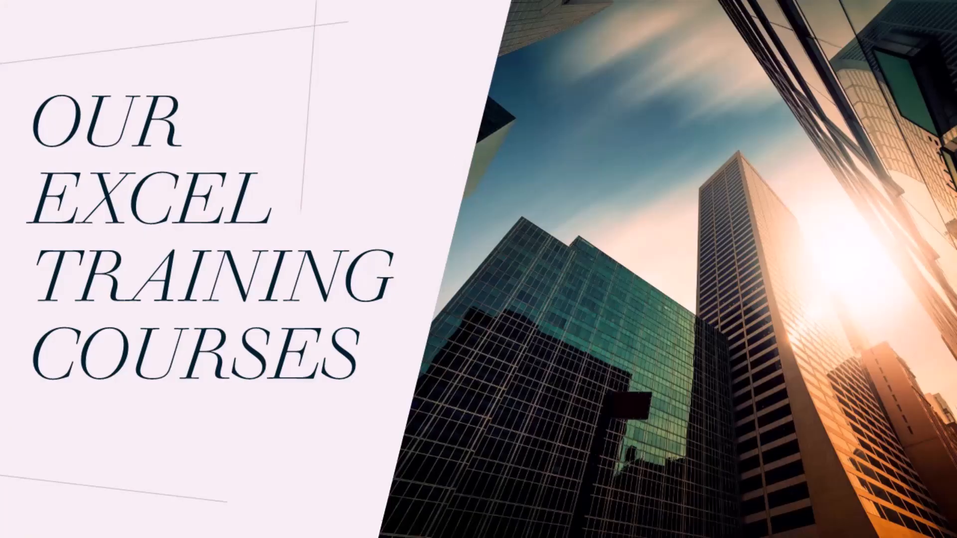